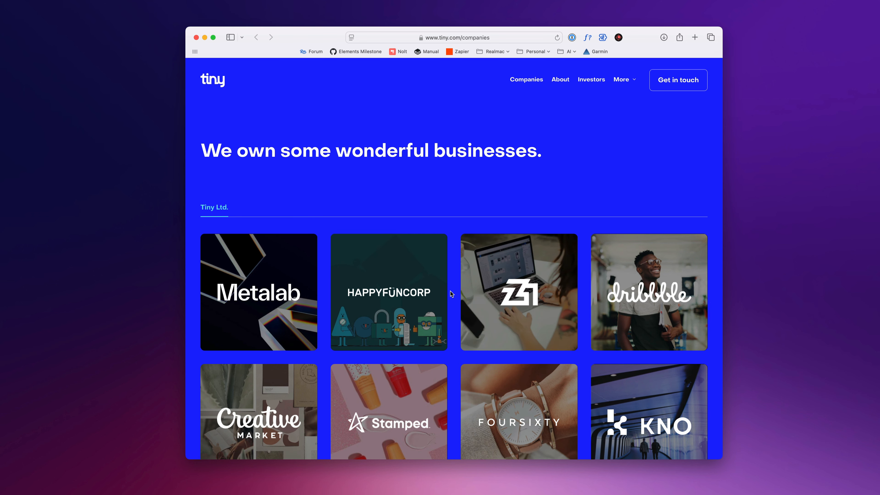
Look through the company cards on the tiny.com companies page.
scroll(455, 353, down, 5)
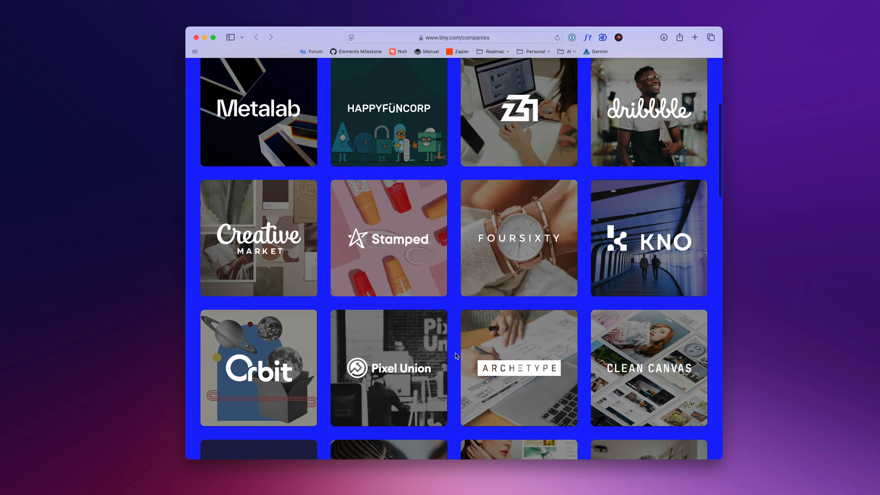
scroll(455, 353, down, 5)
scroll(461, 353, up, 10)
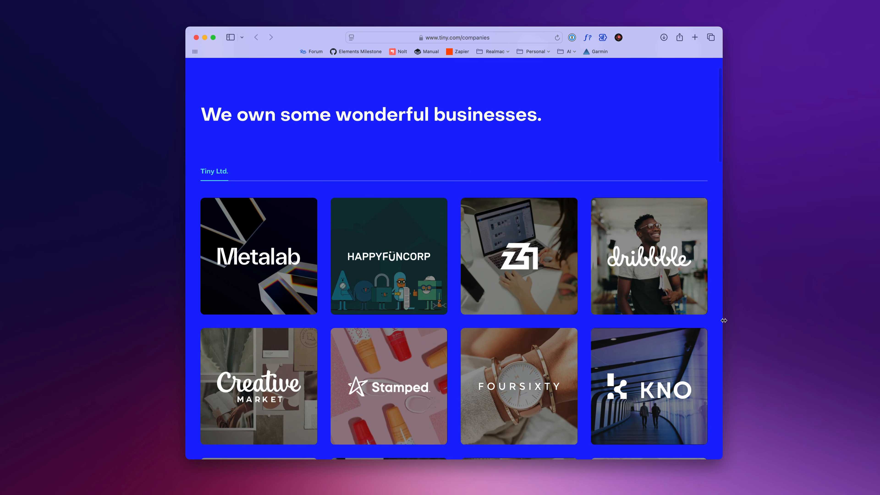
Move and resize the browser window so the companies page fills roughly one half of the screen.
drag(724, 321, 743, 327)
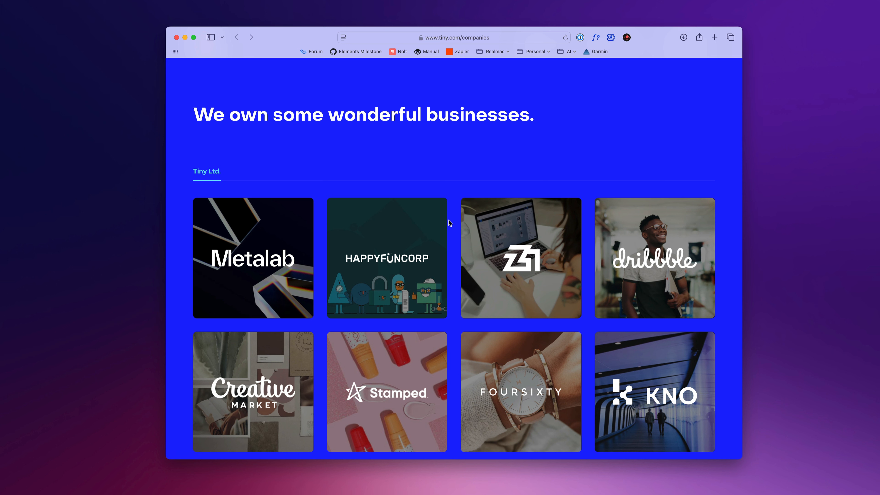
scroll(450, 222, up, 3)
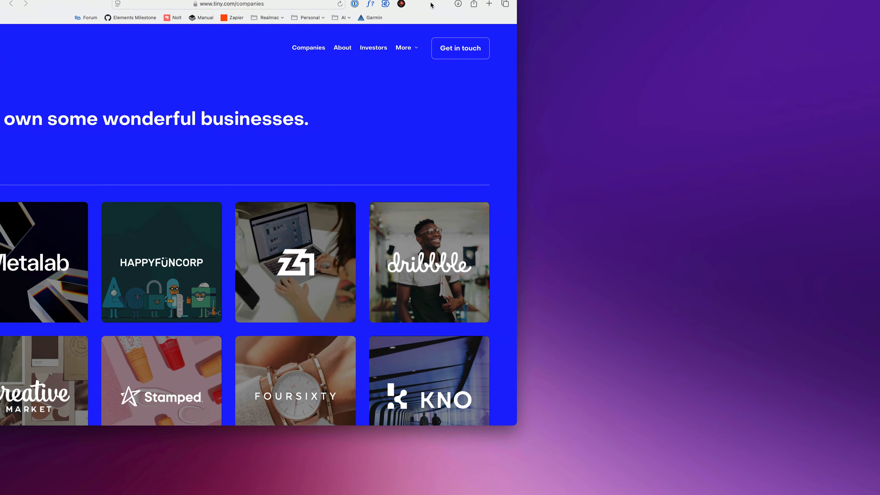
drag(521, 416, 483, 482)
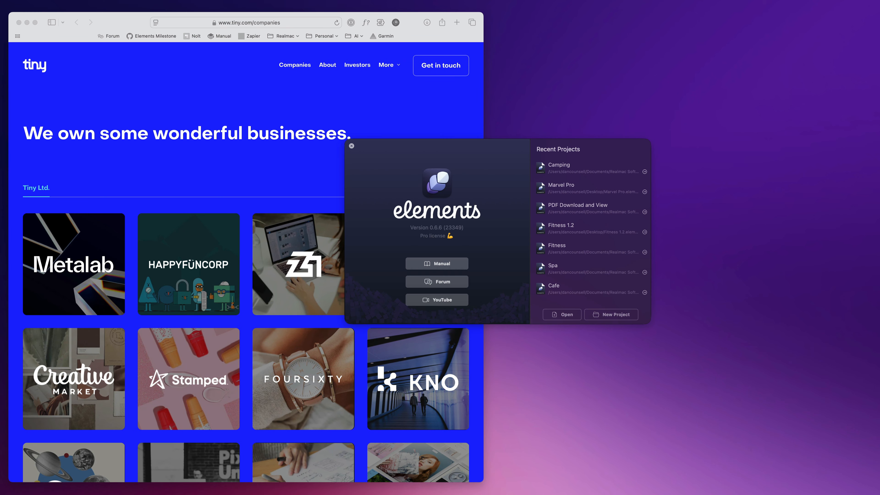
Create a new Elements project and arrange its window so it overlaps the browser, keeping part of the reference site visible.
click(619, 318)
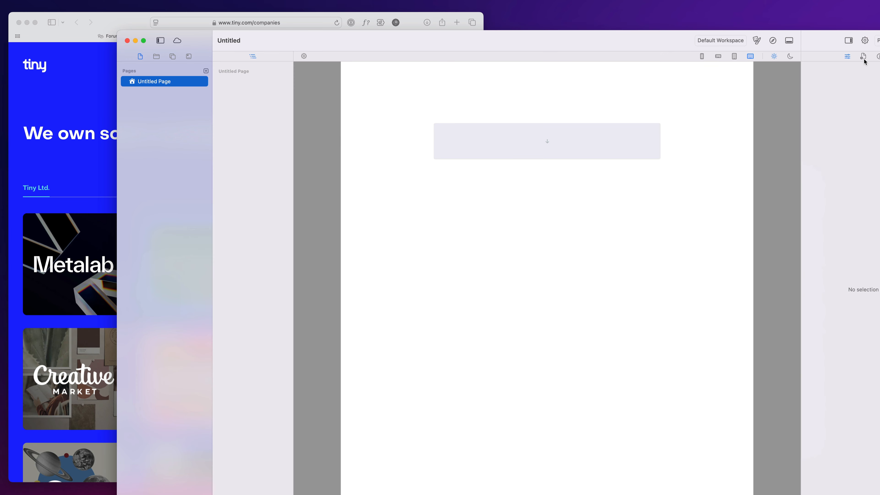
drag(879, 30, 854, 77)
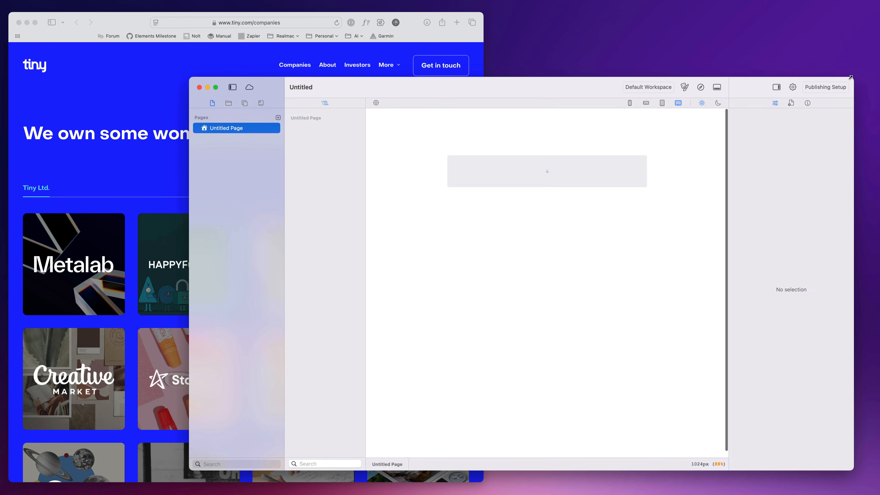
drag(571, 92, 584, 70)
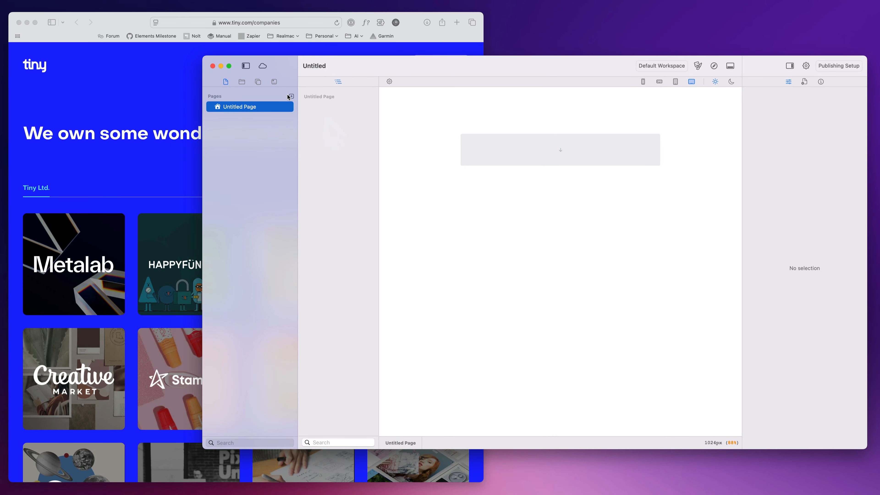
Add a Container to the empty page and set its vertical padding to 40 above and below.
click(261, 82)
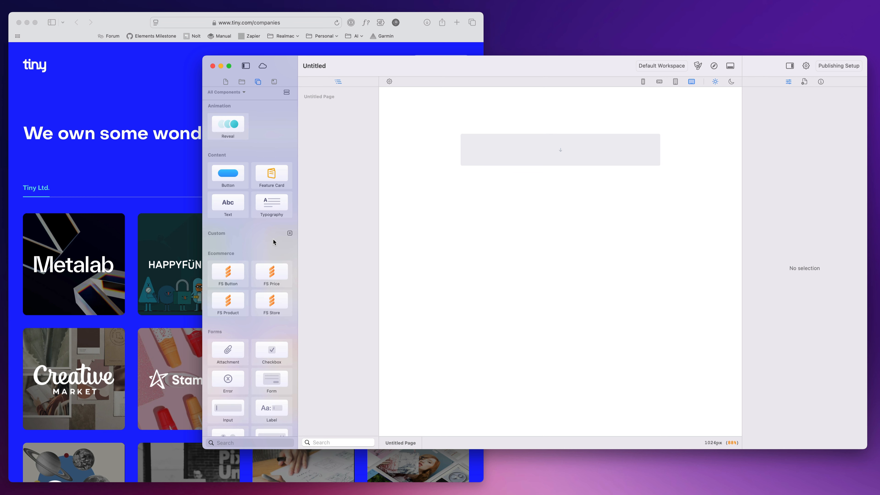
scroll(273, 242, down, 10)
drag(230, 259, 518, 166)
click(765, 226)
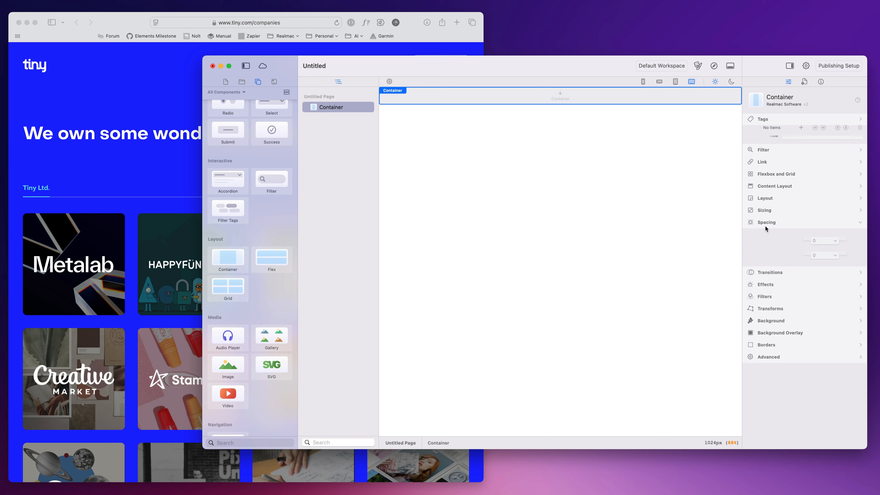
click(823, 282)
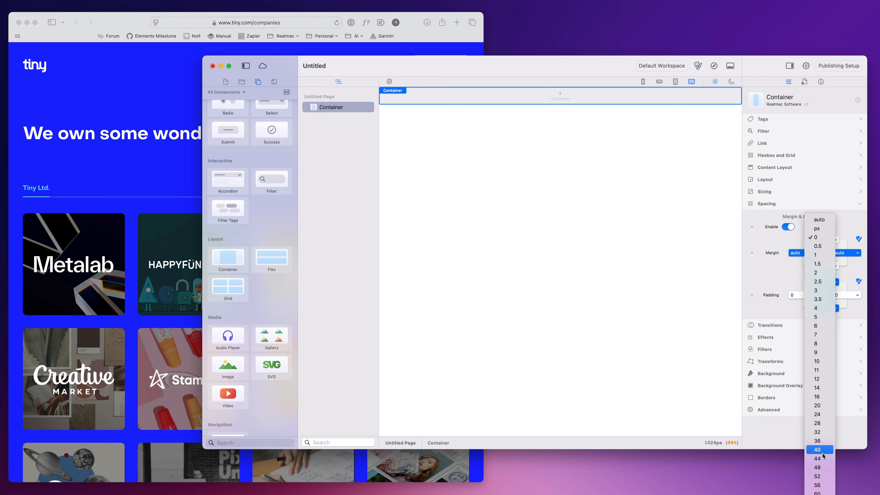
click(818, 459)
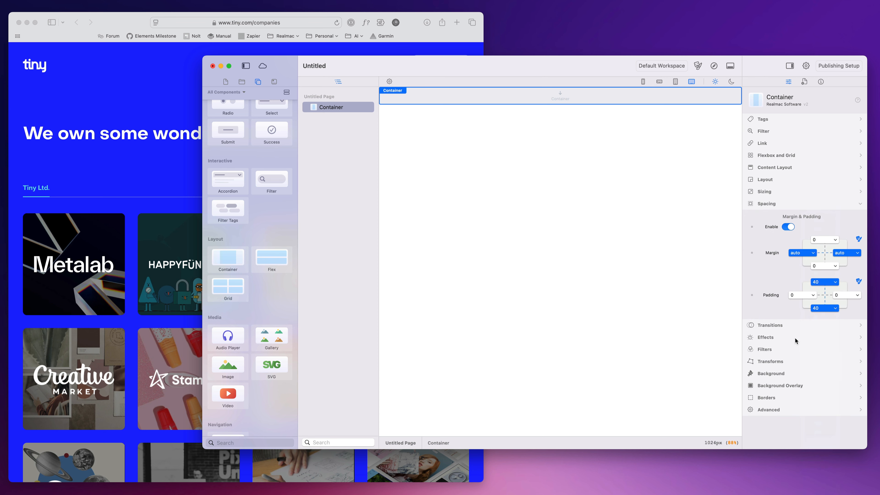
Give the container a static background in a dark shade of the brand color.
click(797, 375)
click(817, 278)
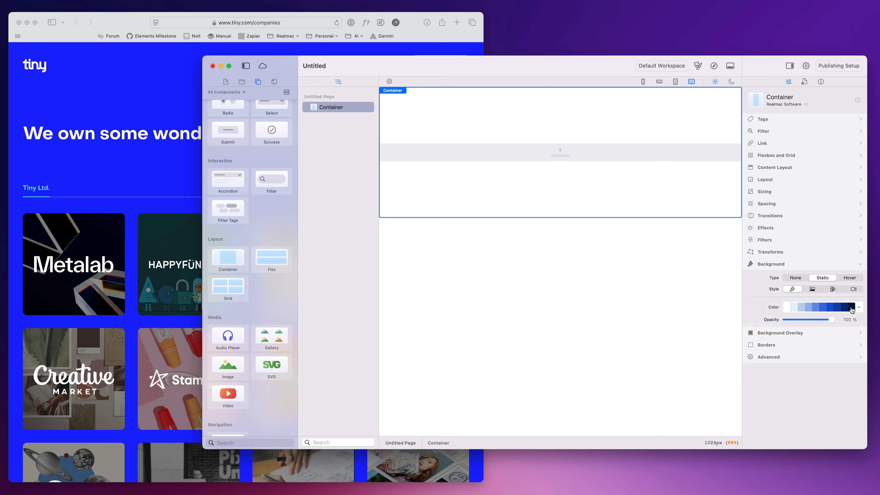
click(859, 307)
scroll(846, 364, up, 5)
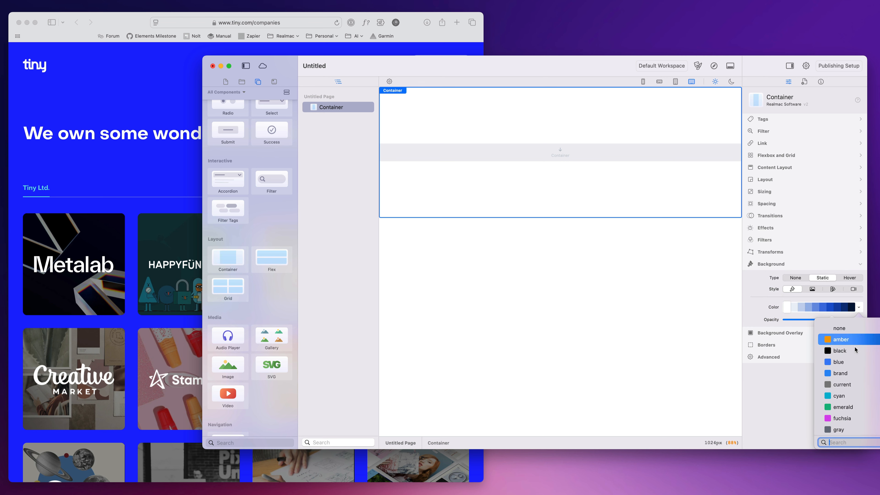
click(851, 373)
click(838, 307)
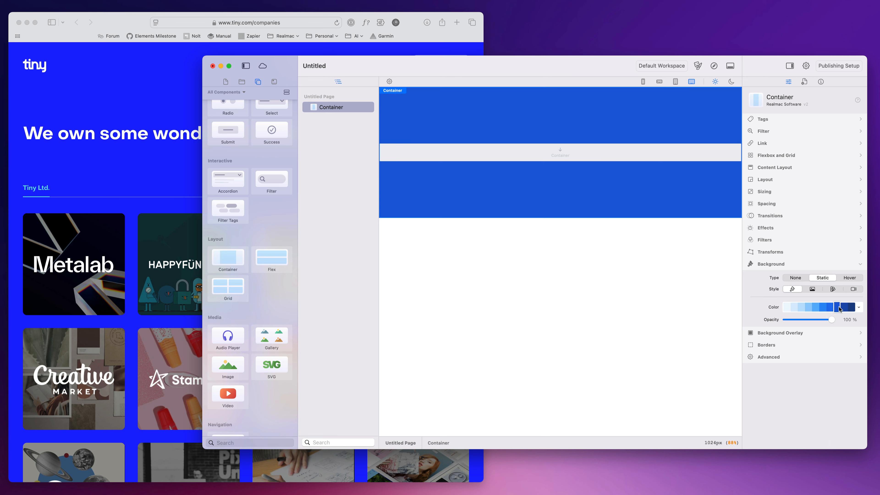
Try darker and lighter shades of the brand color on the container's background.
click(849, 308)
click(840, 308)
click(832, 309)
click(838, 308)
Duplicate the brand palette in the theme's color settings and delete that copy.
click(698, 66)
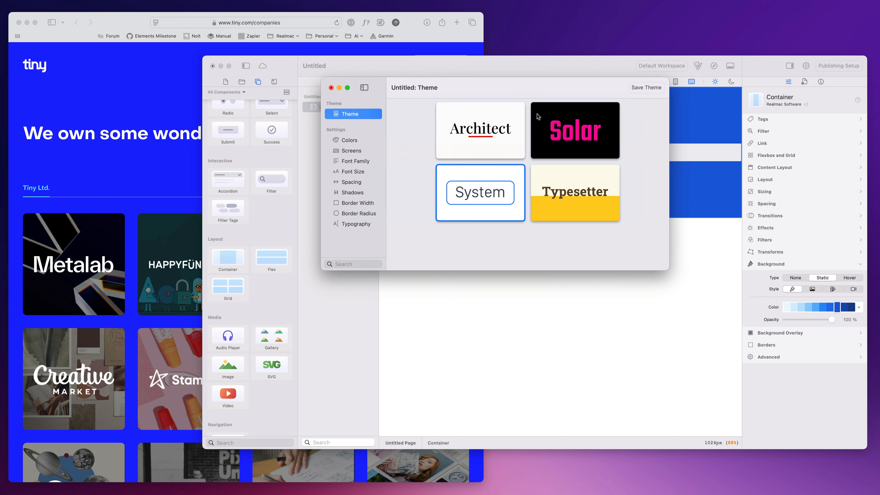
click(349, 140)
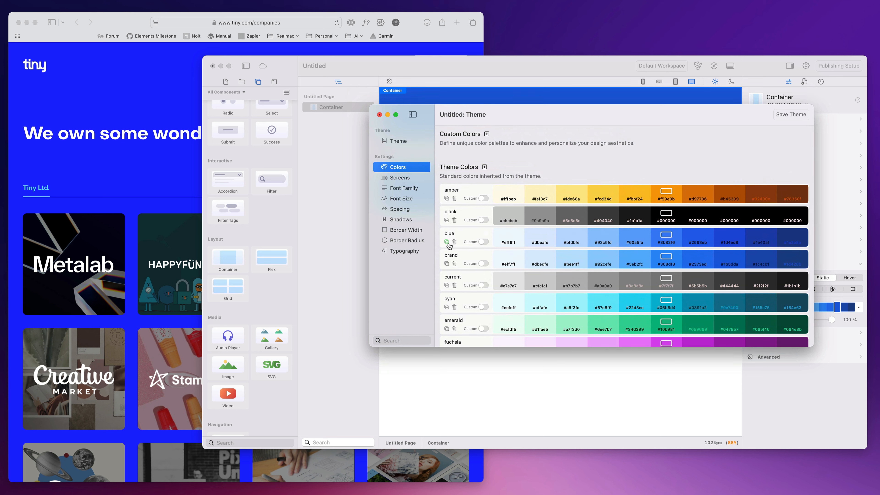
click(485, 168)
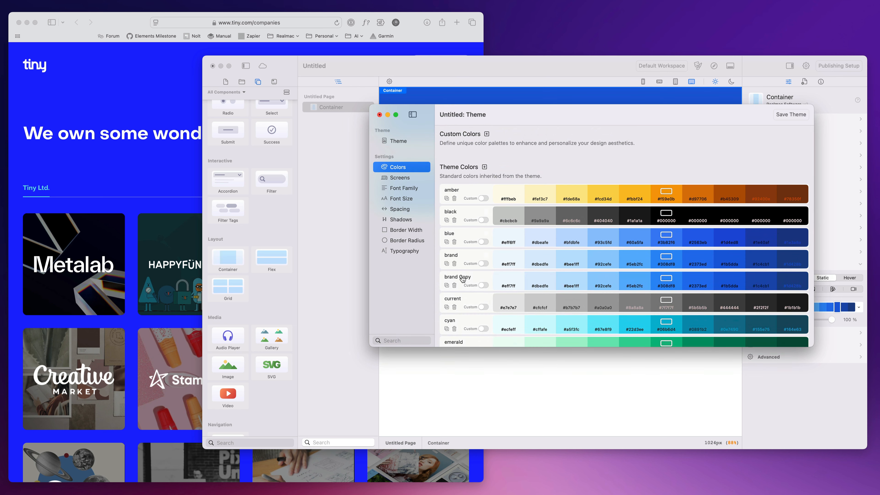
click(455, 285)
Add a custom theme color with its base sampled from the reference site's blue background, and close the theme settings.
click(487, 134)
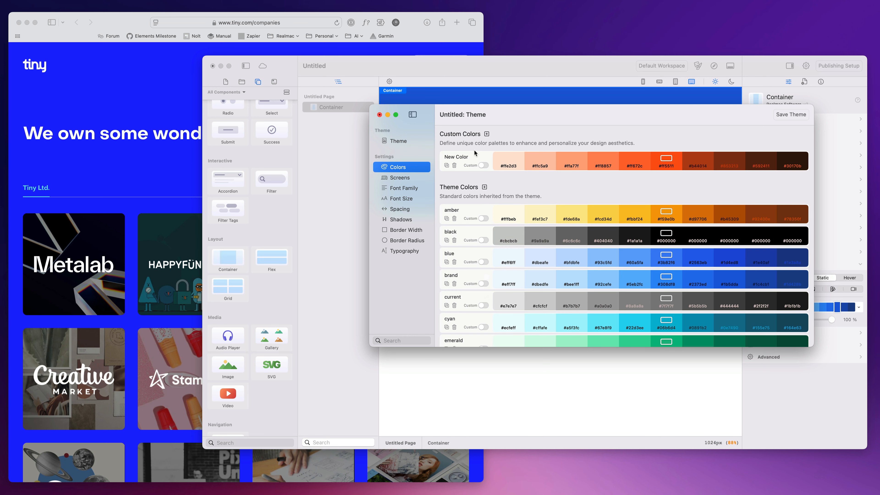
click(666, 158)
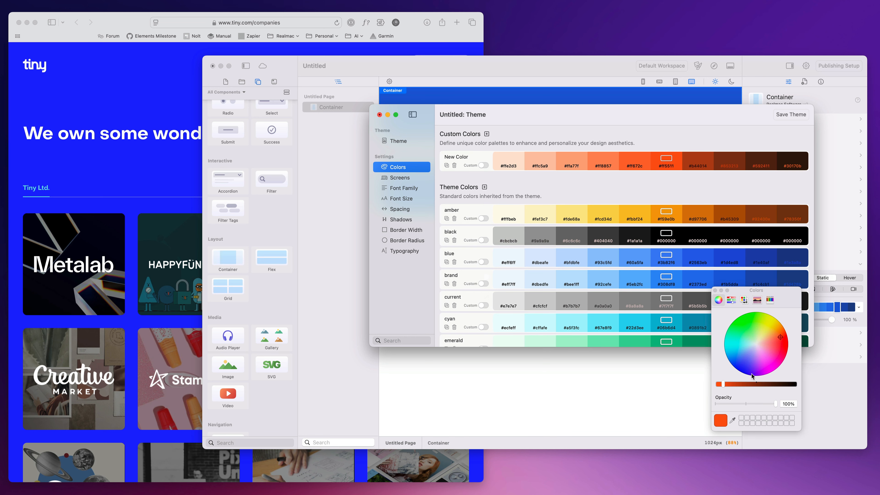
click(732, 421)
click(120, 86)
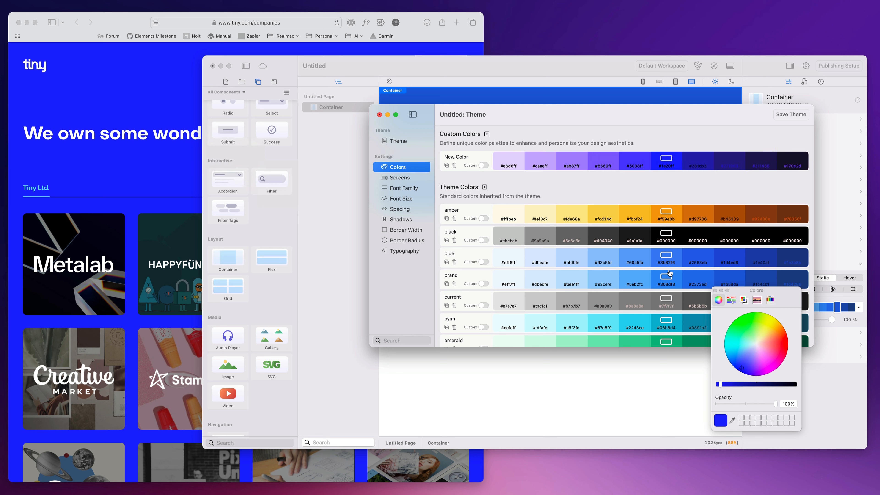
click(716, 291)
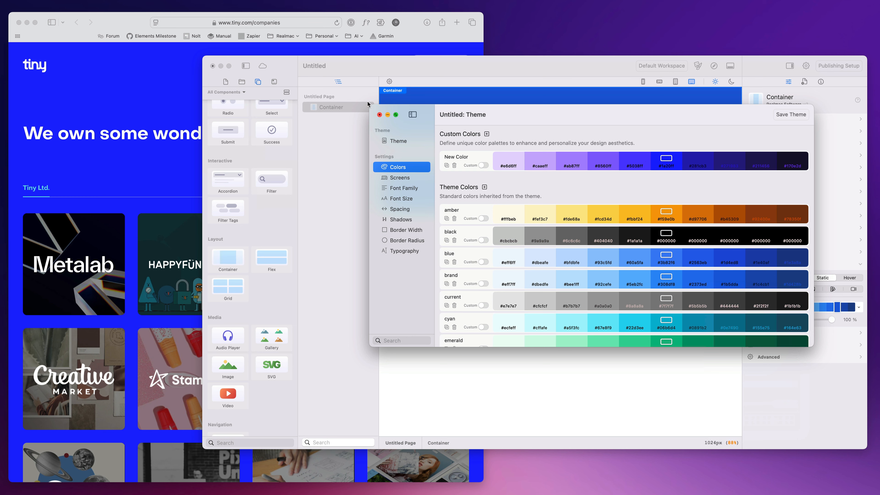
click(379, 115)
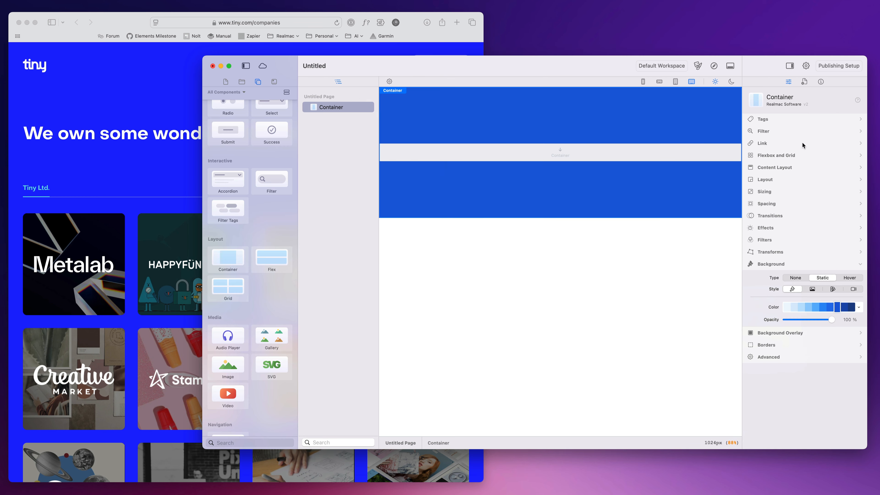
Set the container's background to the base shade of the new custom color.
click(859, 307)
click(858, 338)
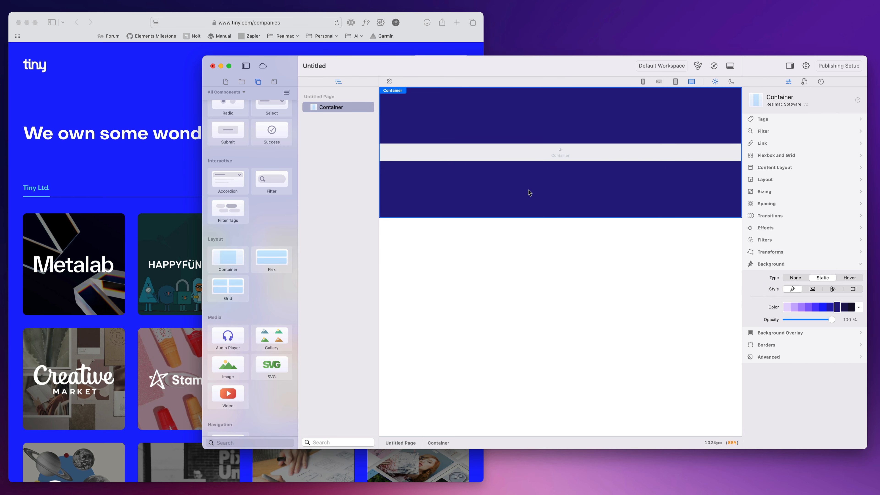
click(823, 308)
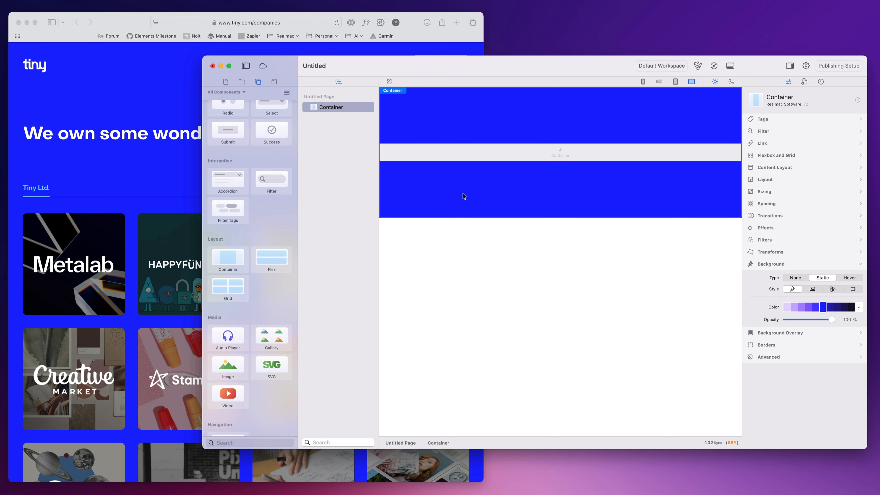
Place a Grid inside the blue container and add a Container inside that grid.
scroll(252, 333, up, 3)
drag(233, 348, 603, 157)
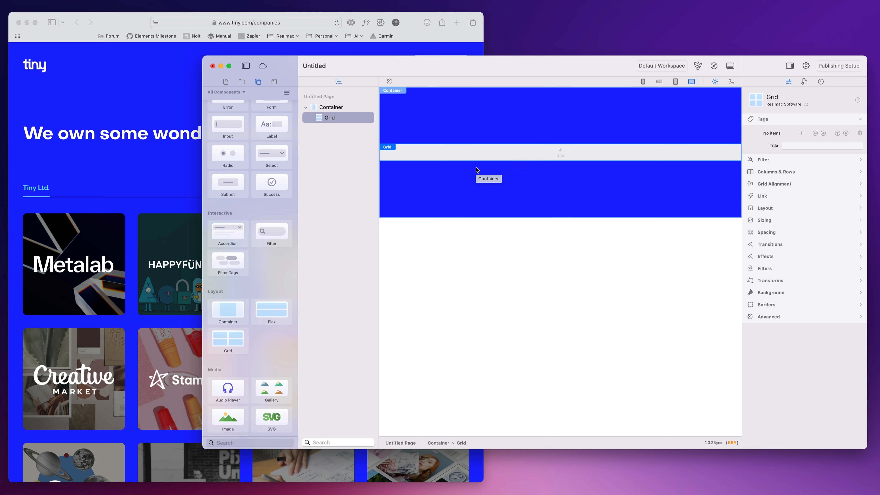
key(super+k)
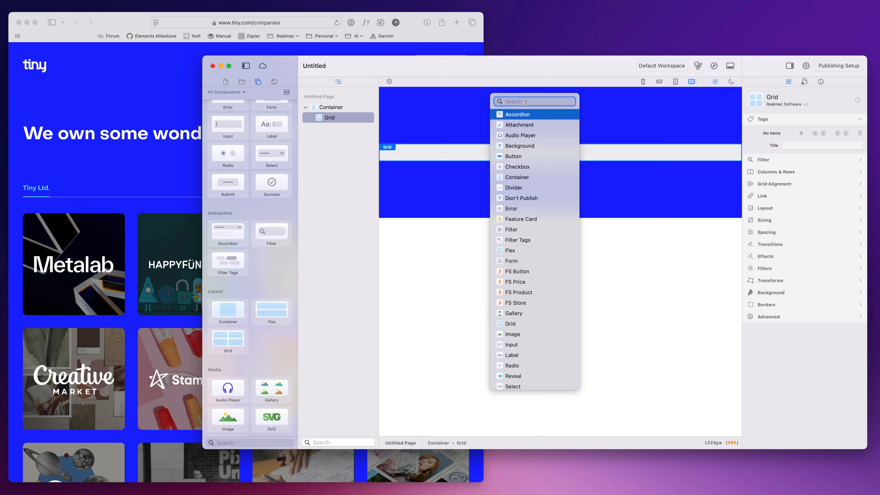
text(con)
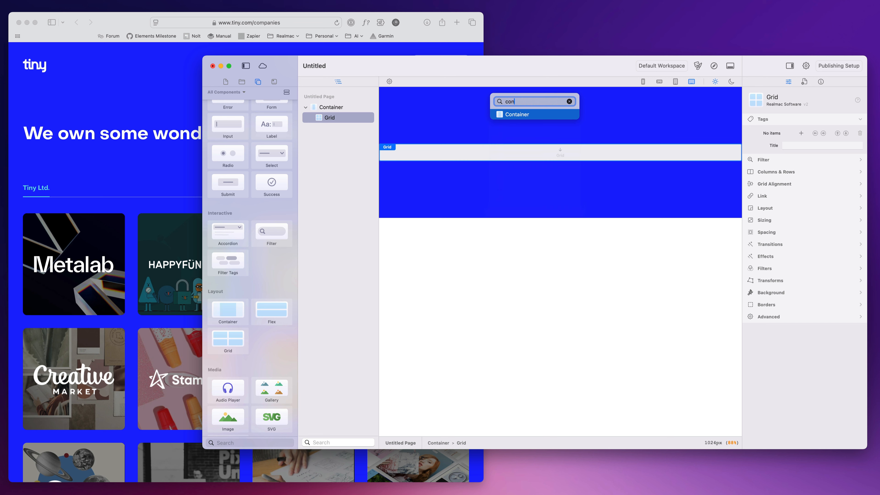
drag(523, 117, 570, 157)
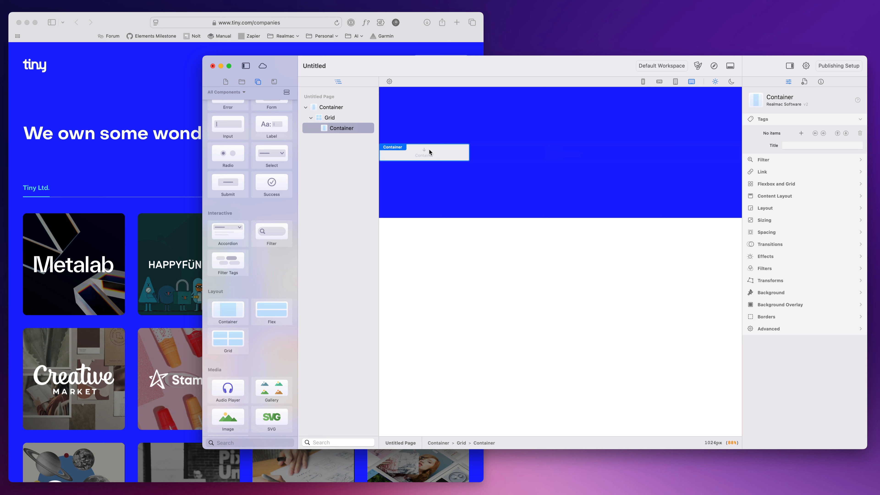
Duplicate the container inside the grid to make four, and select all four.
key(super+d)
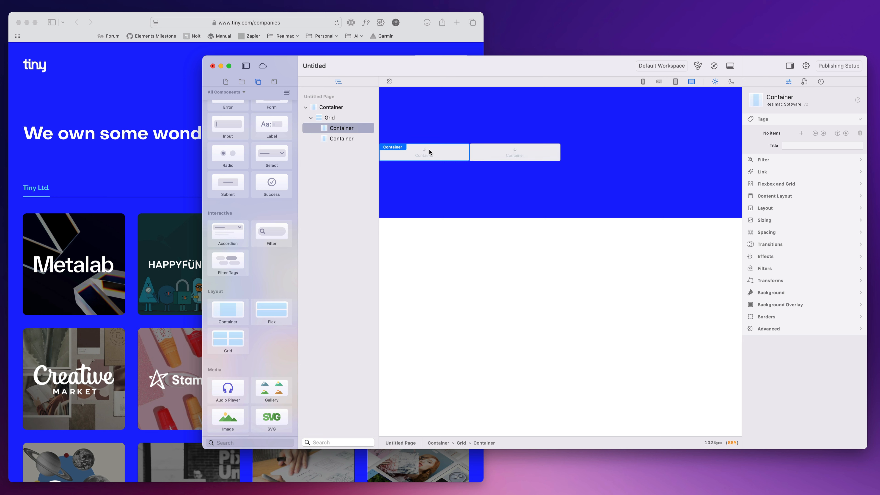
click(485, 152)
key(super+d)
key(super+d)
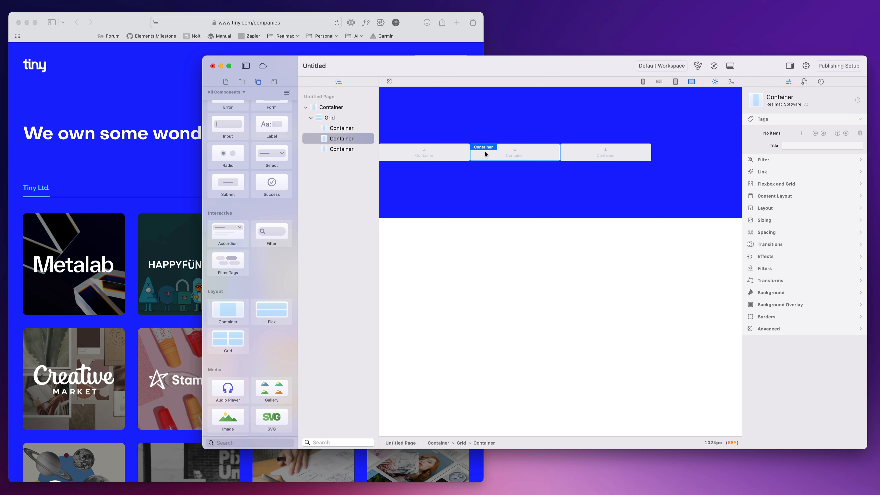
click(454, 151)
shift+click(347, 160)
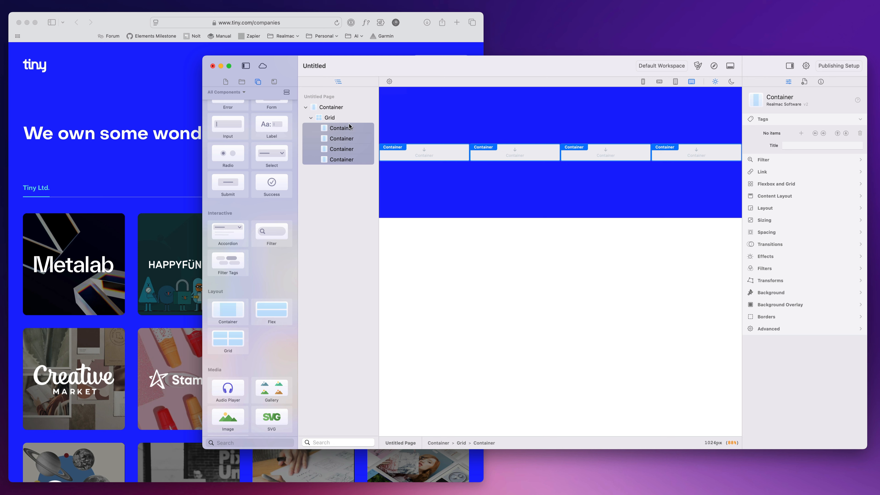
Set both the horizontal and vertical gap of the grid to 5.
click(338, 118)
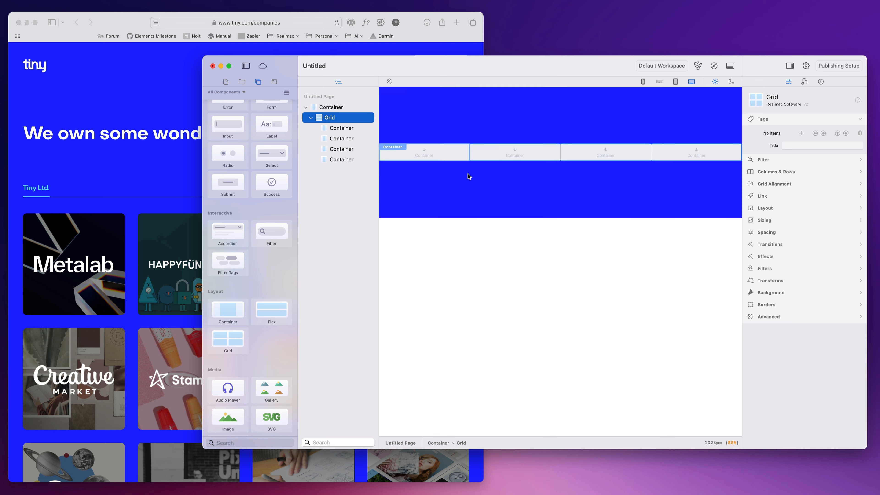
click(783, 185)
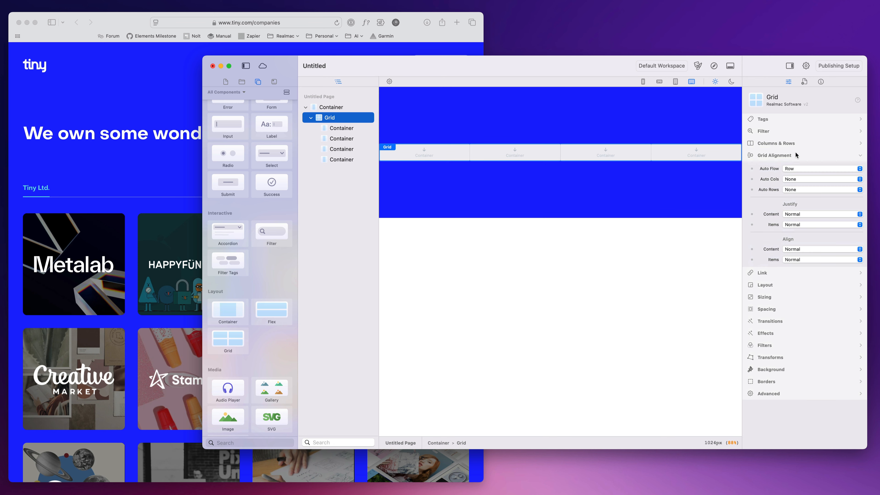
click(782, 144)
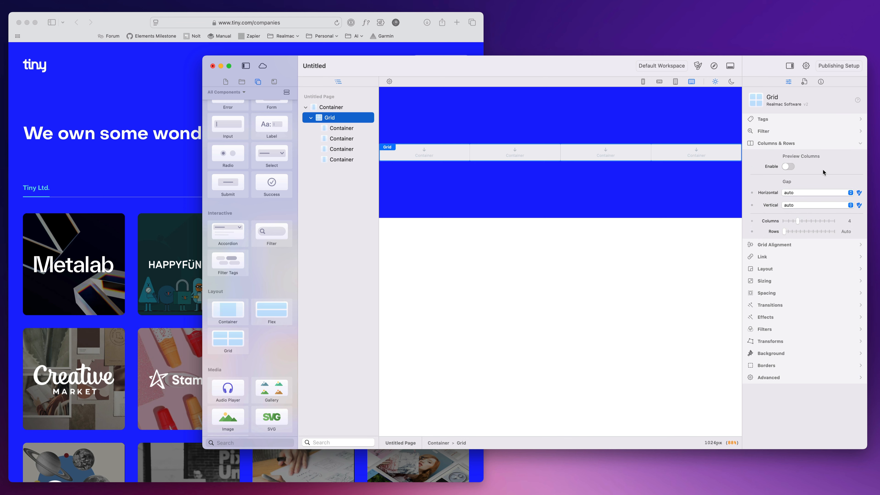
click(797, 193)
click(797, 281)
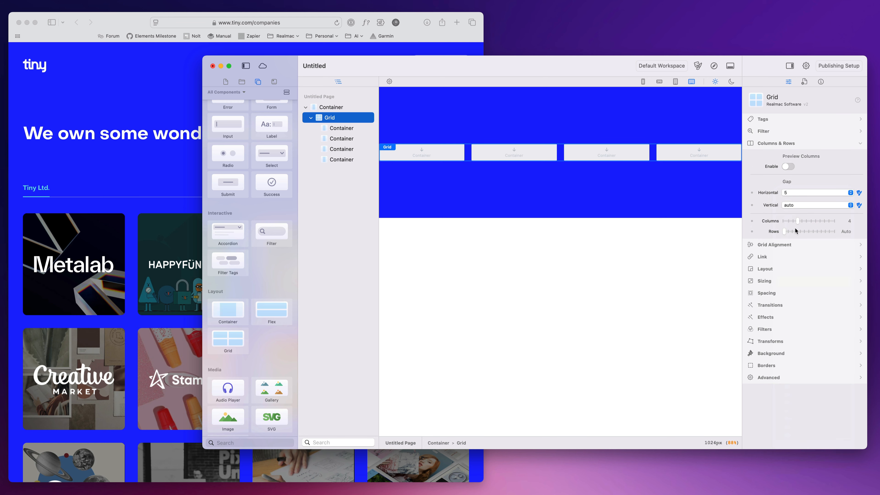
click(824, 204)
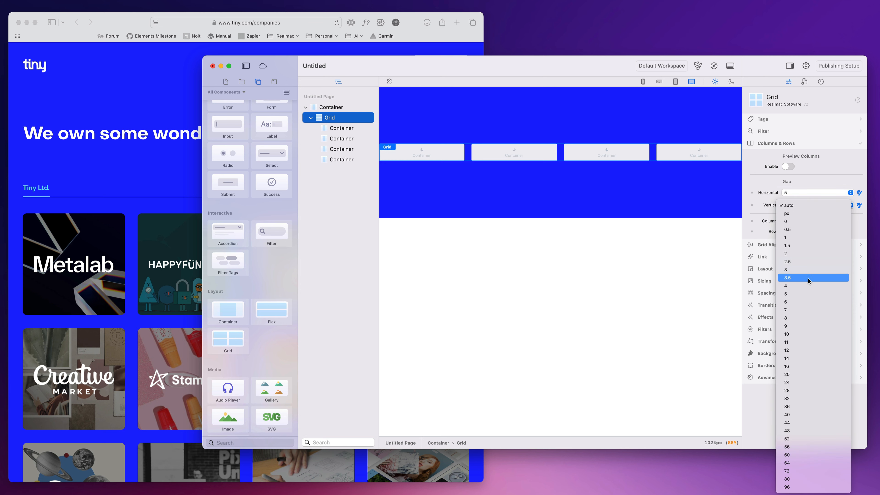
click(806, 294)
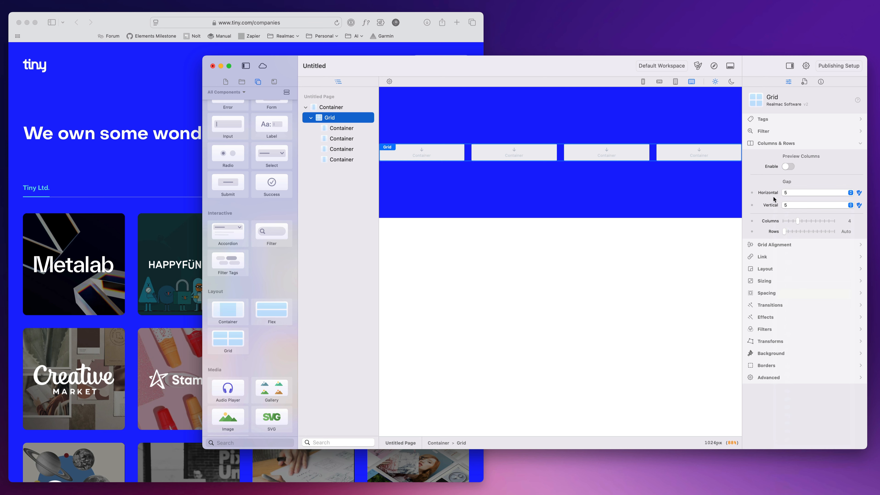
Duplicate the fourth container in the grid to try the row gap, and delete the copy.
click(689, 153)
key(super+d)
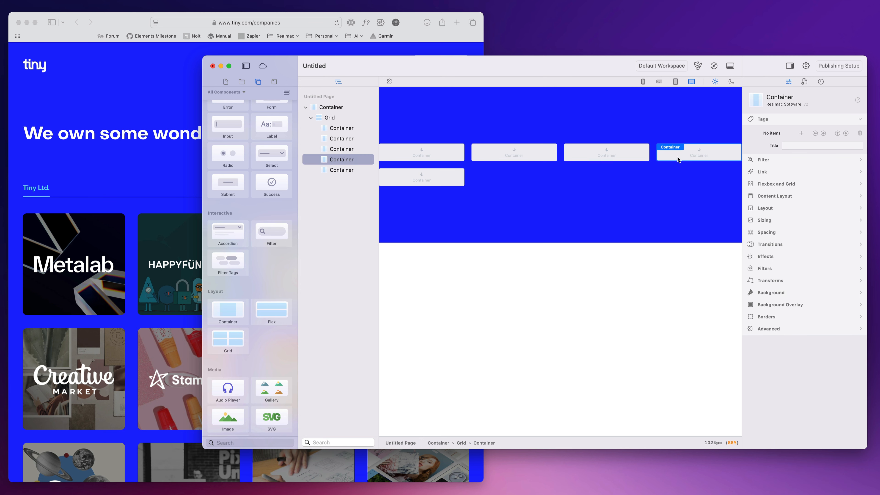
click(445, 183)
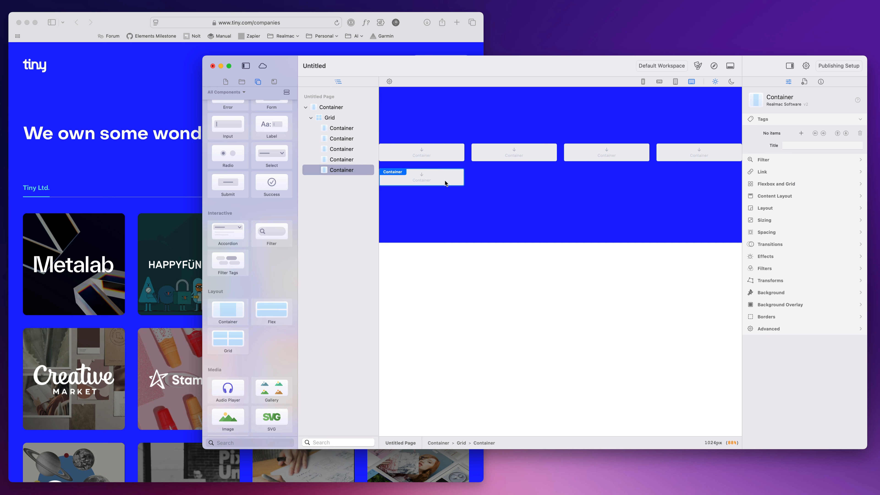
key(Delete)
Reselect the grid and examine its column count setting.
click(671, 160)
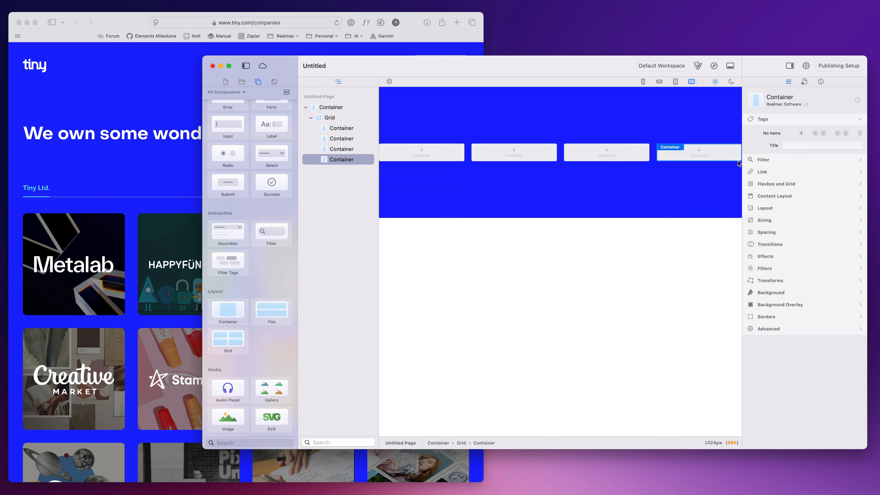
click(653, 155)
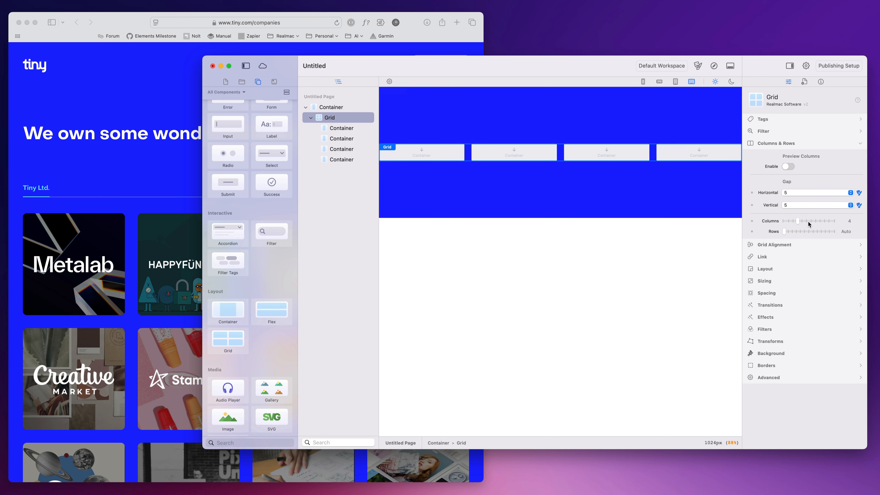
mouse_move(798, 223)
mouse_down()
mouse_move(786, 223)
mouse_move(800, 223)
mouse_up()
Select the blue container, enlarge the application window, and size the page preview to about 1031 px wide.
click(708, 199)
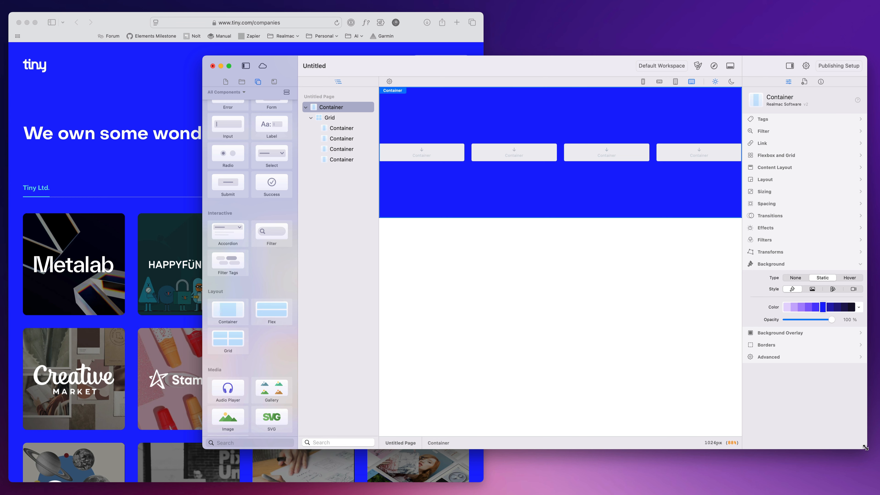
drag(867, 449, 879, 458)
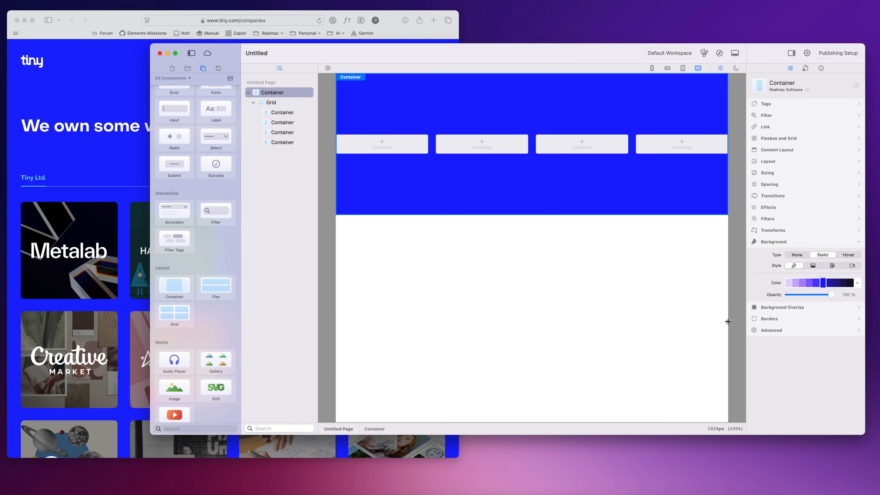
drag(765, 339, 800, 340)
mouse_move(742, 321)
mouse_down()
mouse_move(719, 319)
mouse_move(729, 321)
mouse_up()
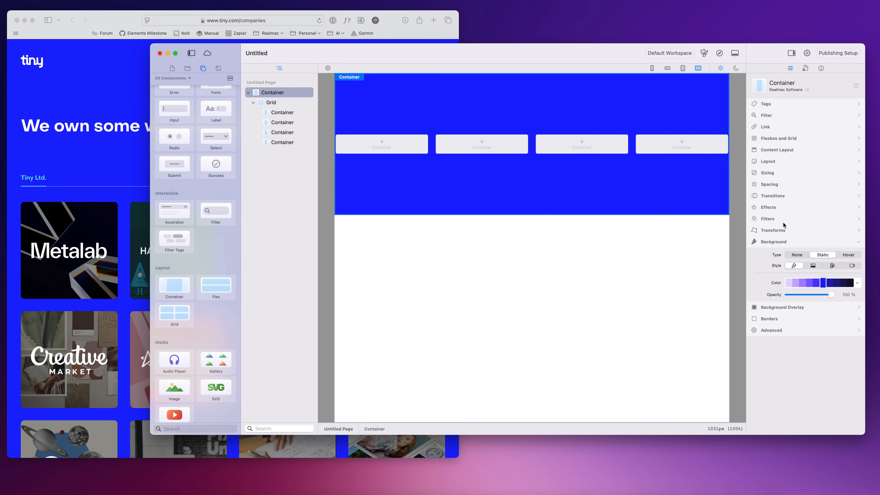
Set the blue container's left and right padding to 5 and widen the page preview to about 1092 px.
click(782, 185)
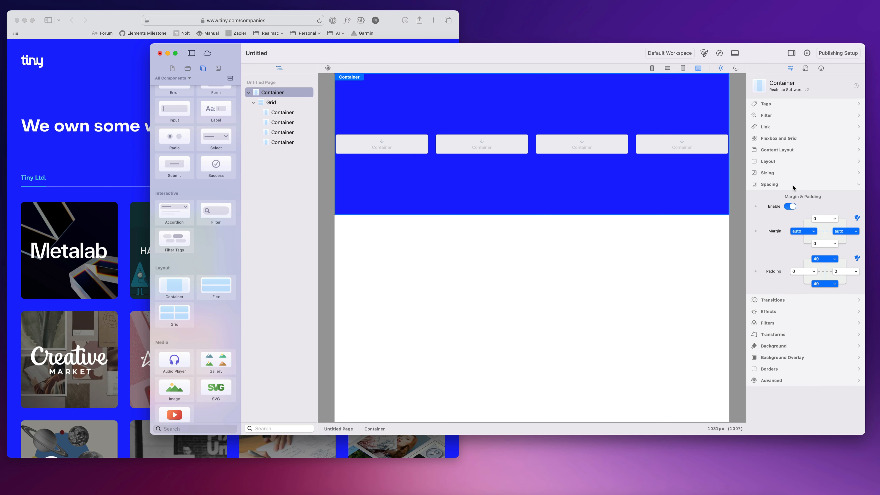
click(814, 272)
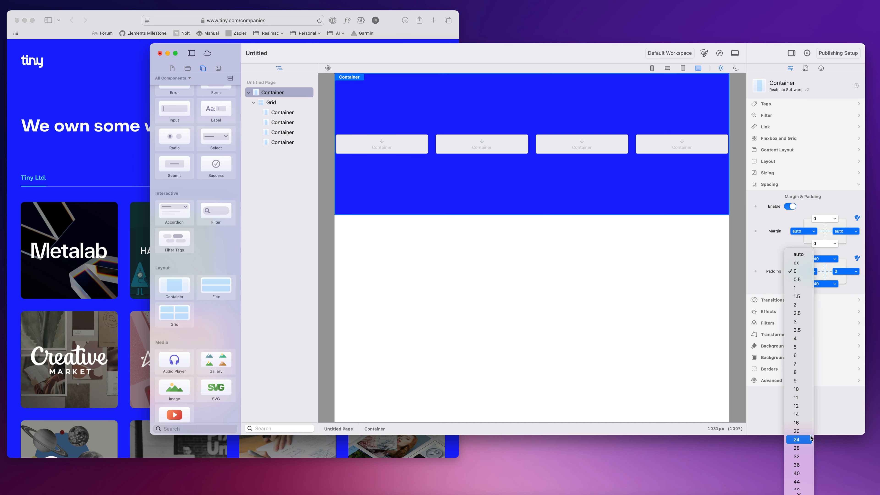
click(806, 348)
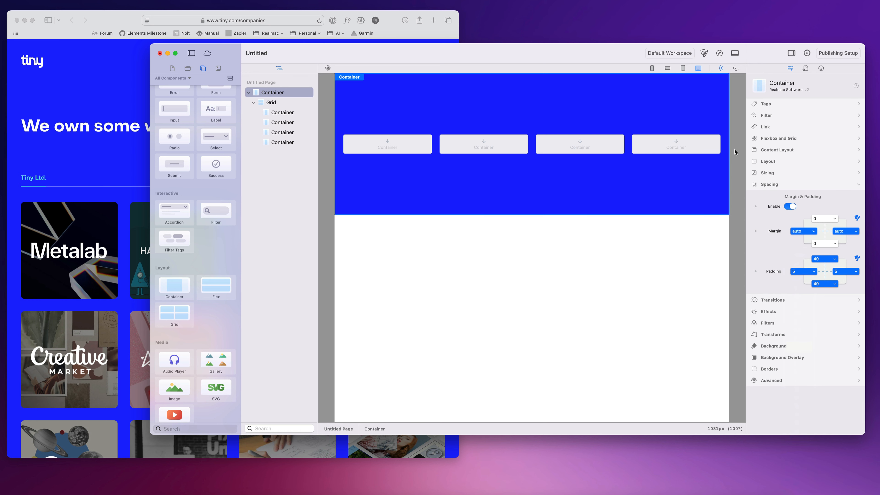
drag(733, 151, 763, 152)
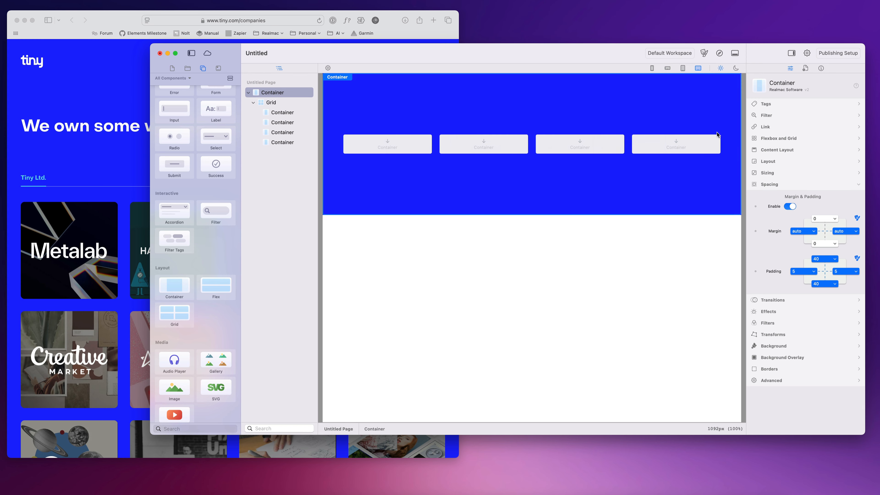
Add the images folder with the card pictures and logos to the project's resources.
click(187, 68)
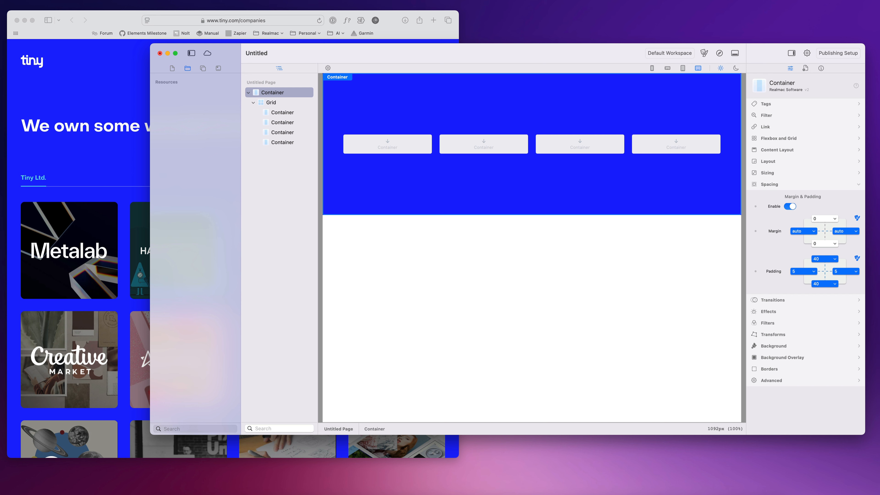
drag(607, 157, 201, 94)
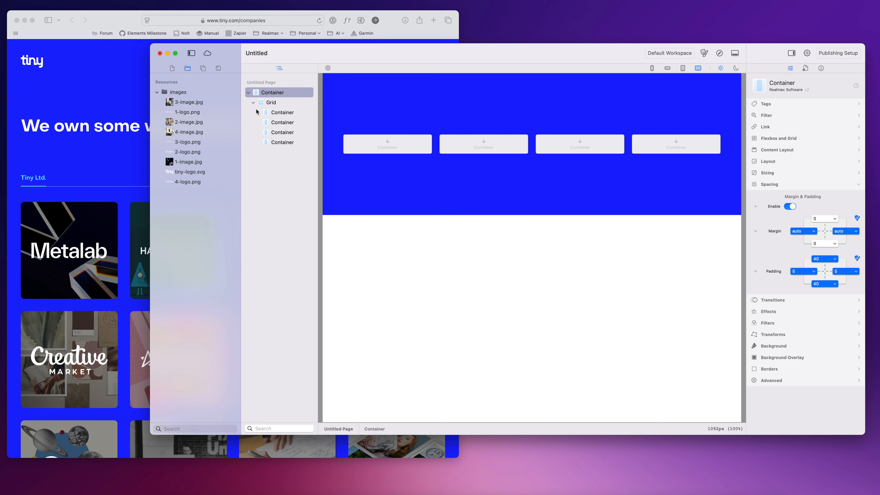
Give the first container in the grid a static image background using 1-image.jpg.
click(403, 149)
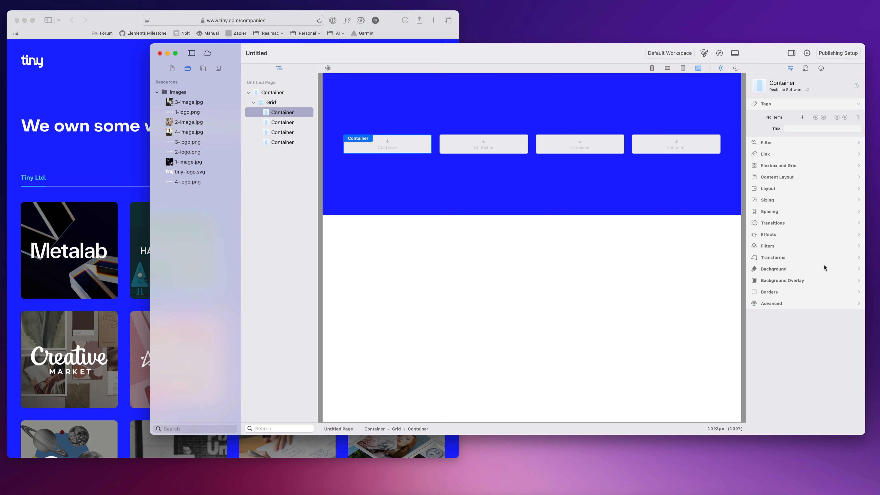
click(765, 269)
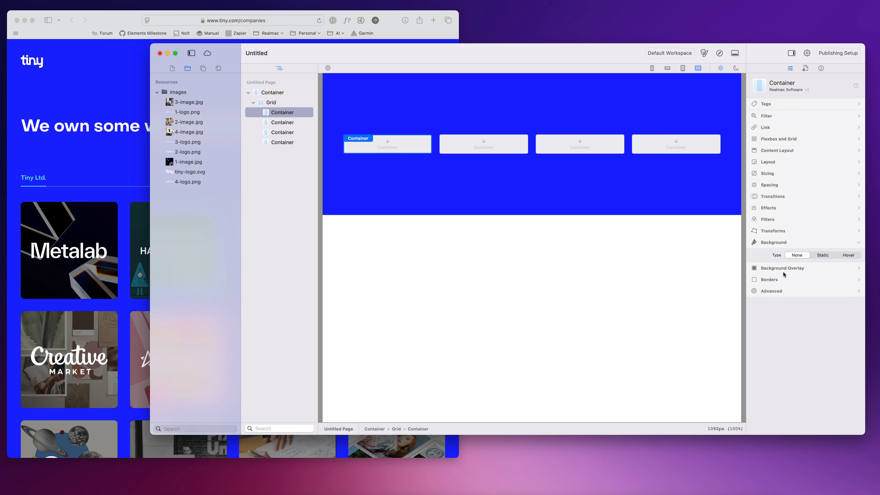
click(821, 256)
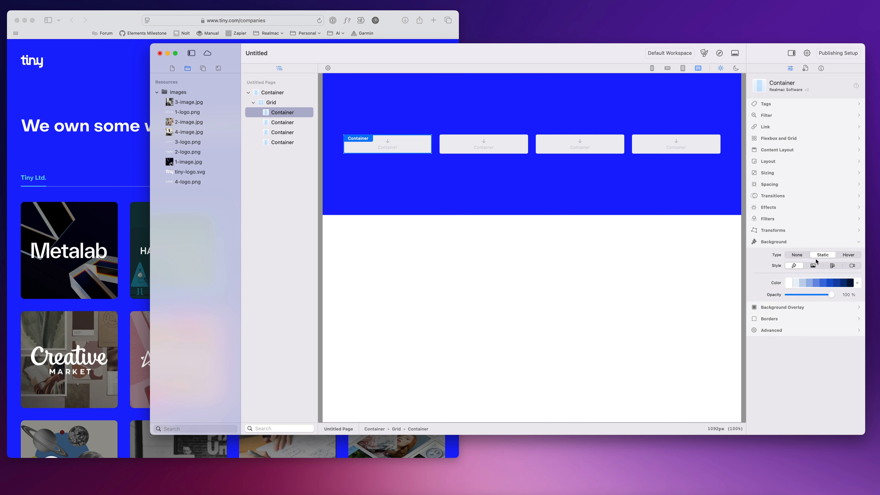
click(815, 265)
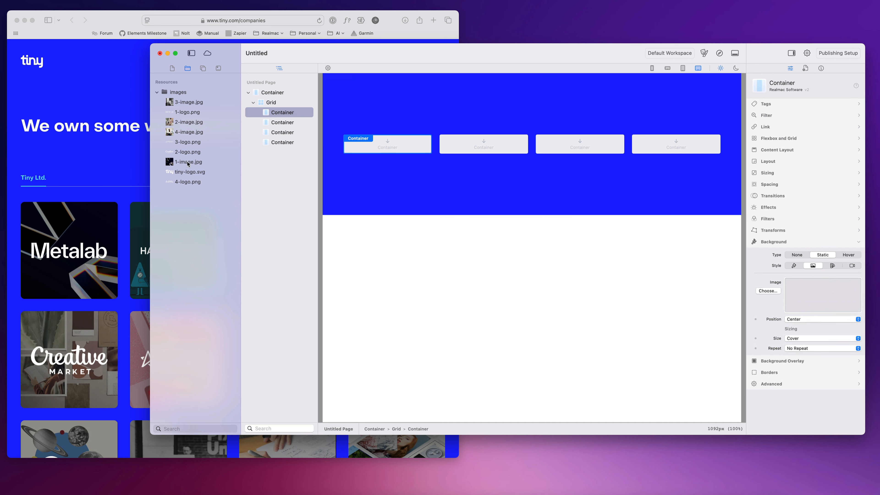
drag(189, 164, 808, 298)
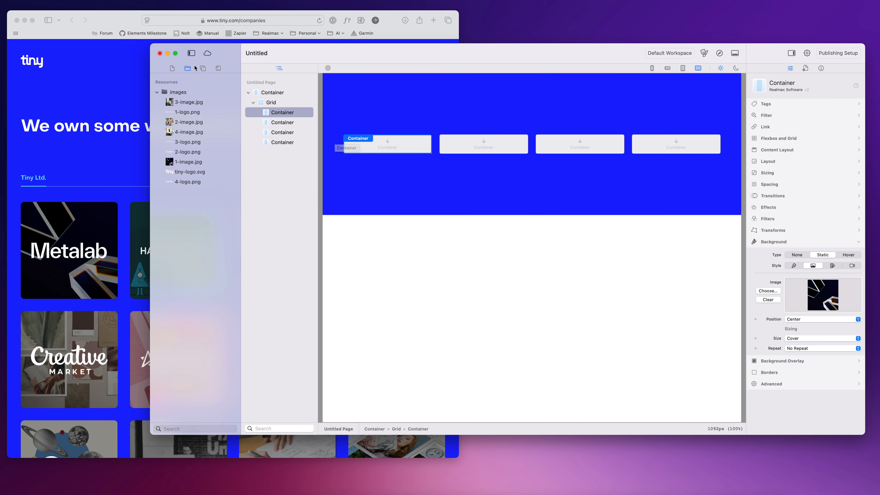
Place an Image component inside the first container of the grid.
click(172, 68)
click(202, 68)
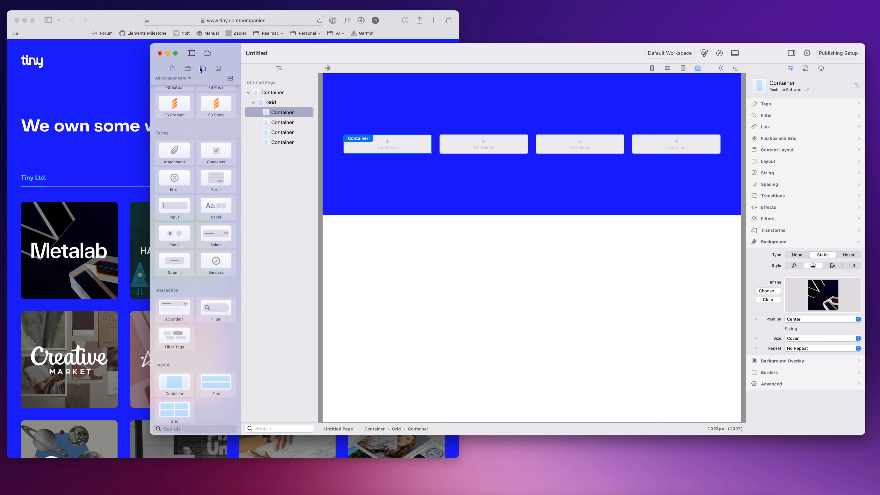
scroll(203, 337, up, 5)
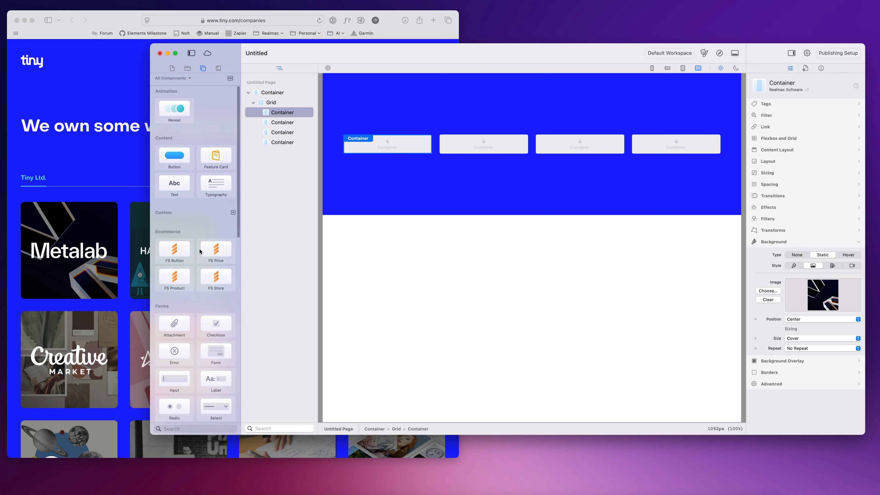
scroll(208, 270, down, 10)
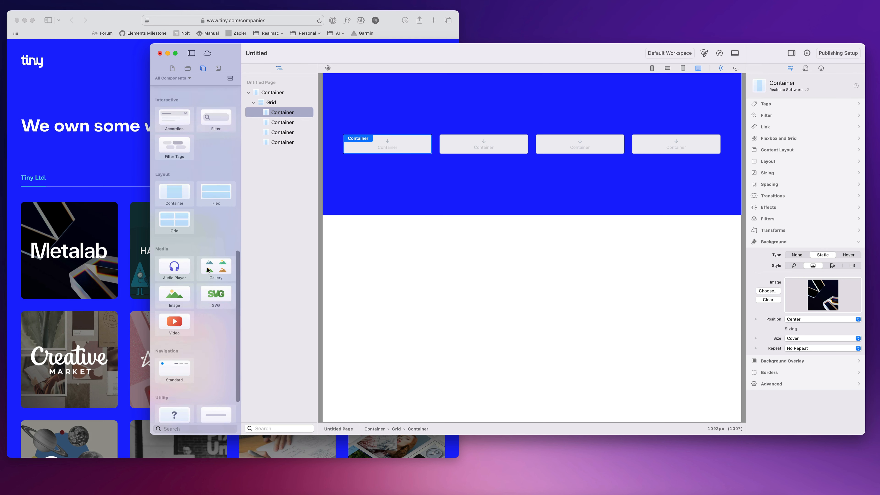
drag(177, 290, 379, 152)
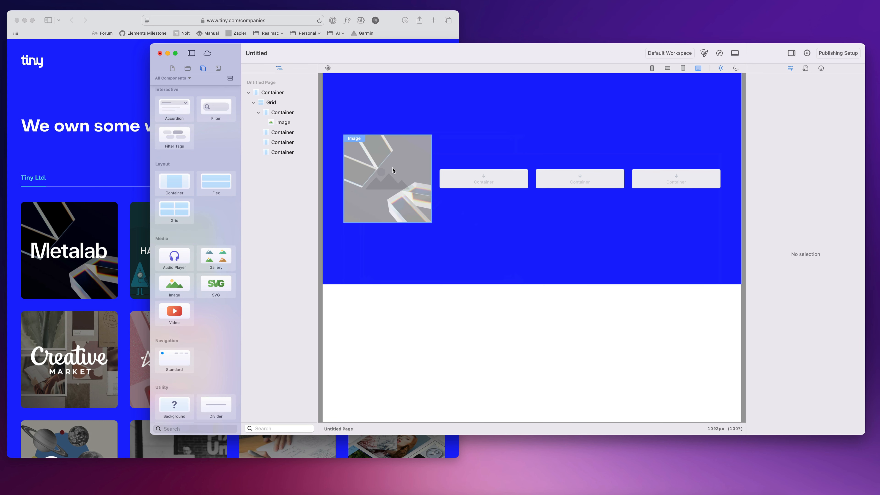
Assign 1-logo.png from the resources to the Image component in the first container.
click(172, 68)
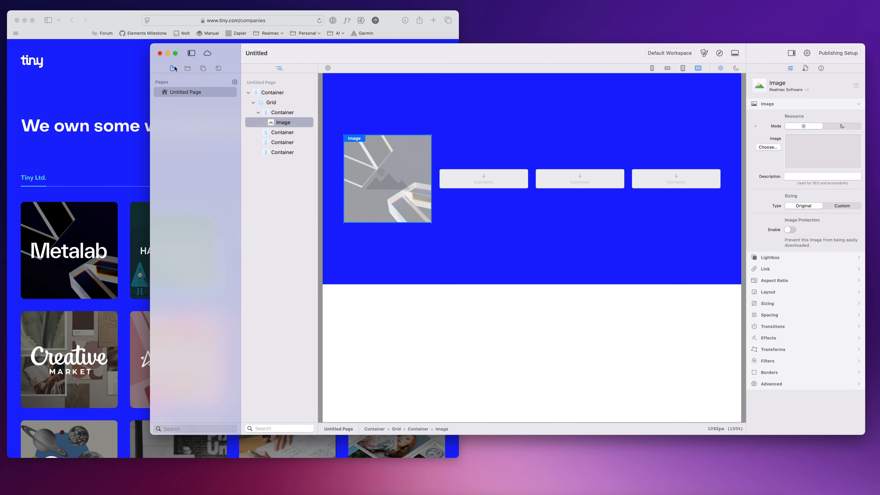
click(202, 68)
click(187, 68)
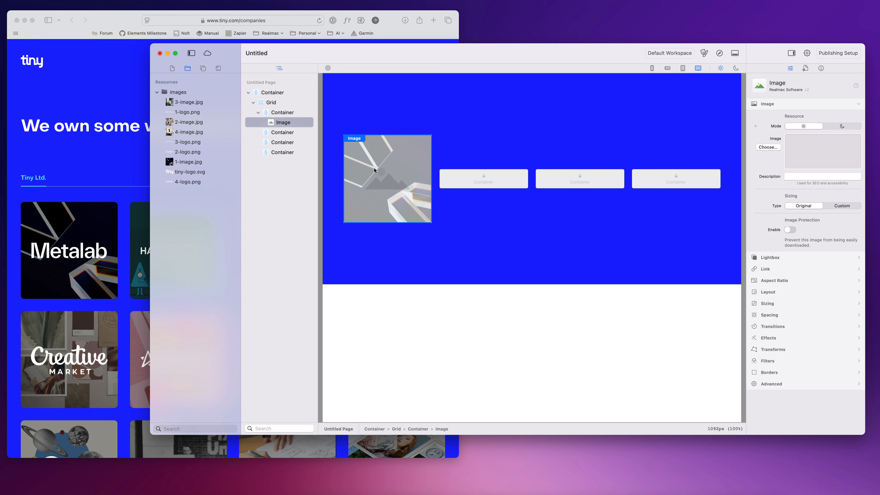
click(291, 112)
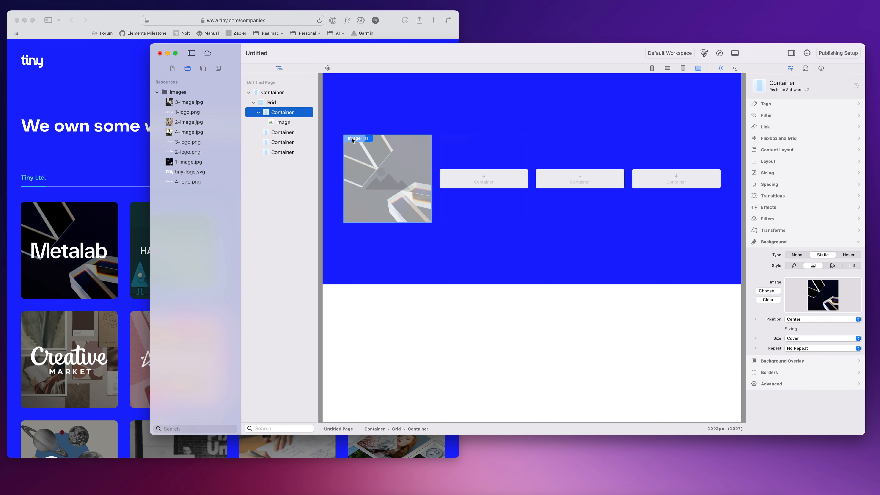
click(284, 123)
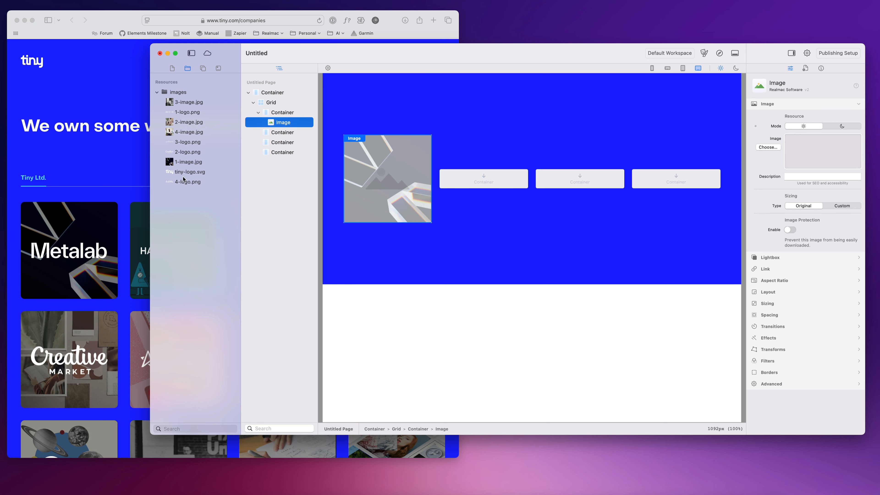
drag(189, 113, 383, 160)
Examine how the blue container, grid, first card container and its image are nested.
click(428, 106)
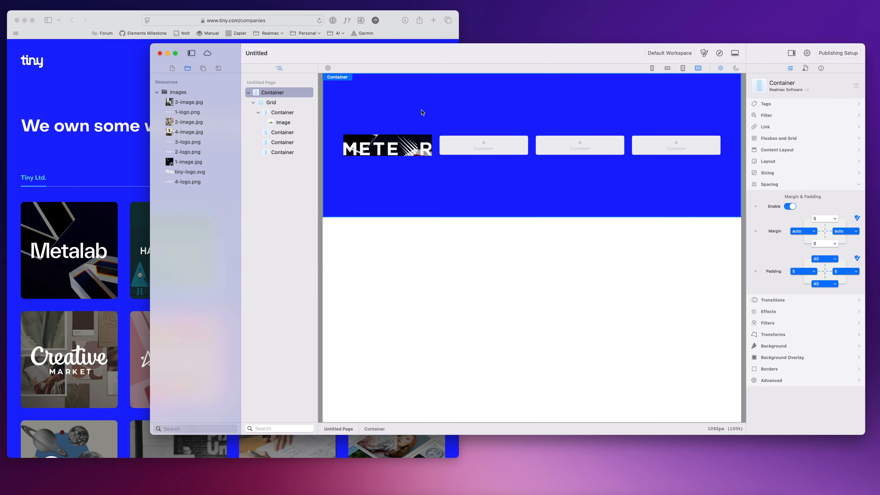
click(293, 115)
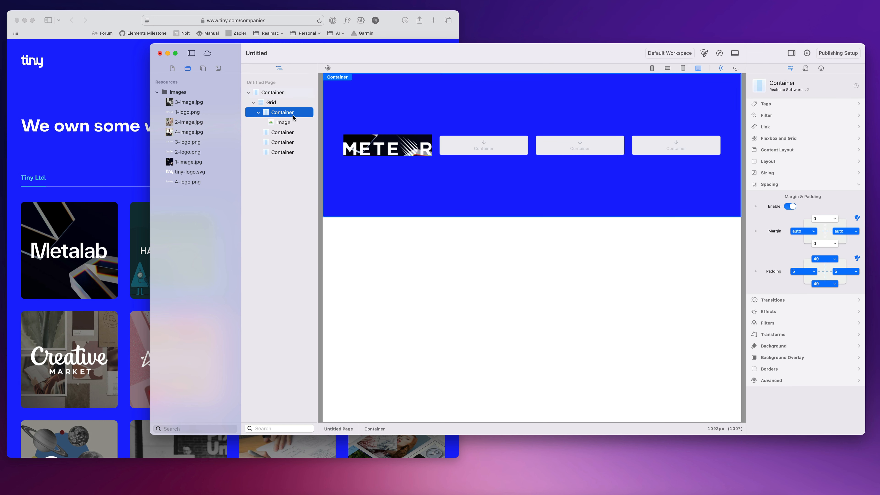
click(292, 122)
click(291, 104)
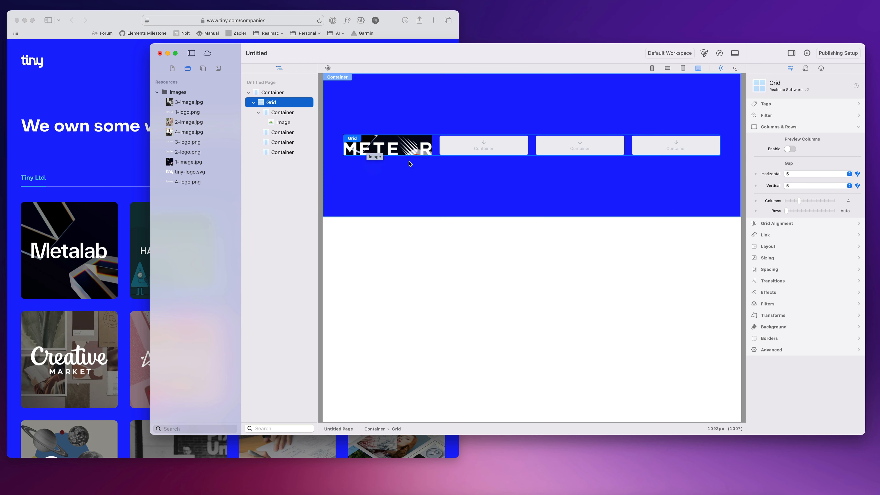
Set the first grid container's height to Theme with a value of 48.
click(290, 115)
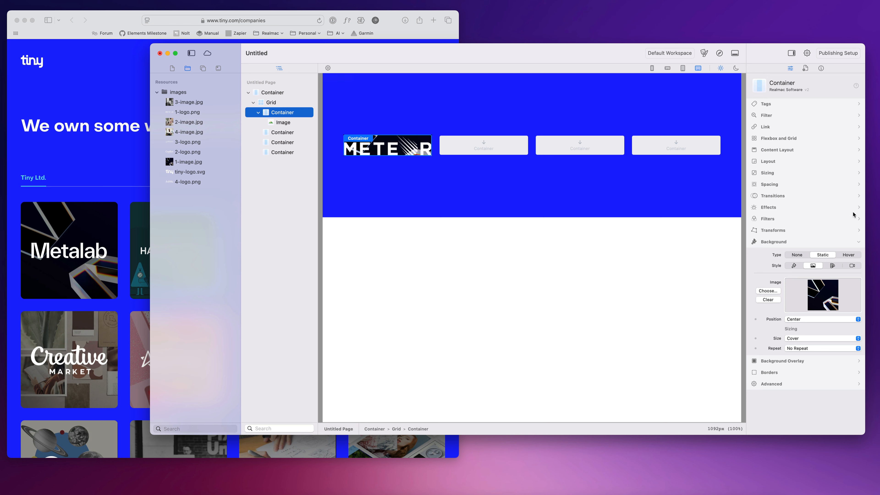
click(775, 242)
click(779, 173)
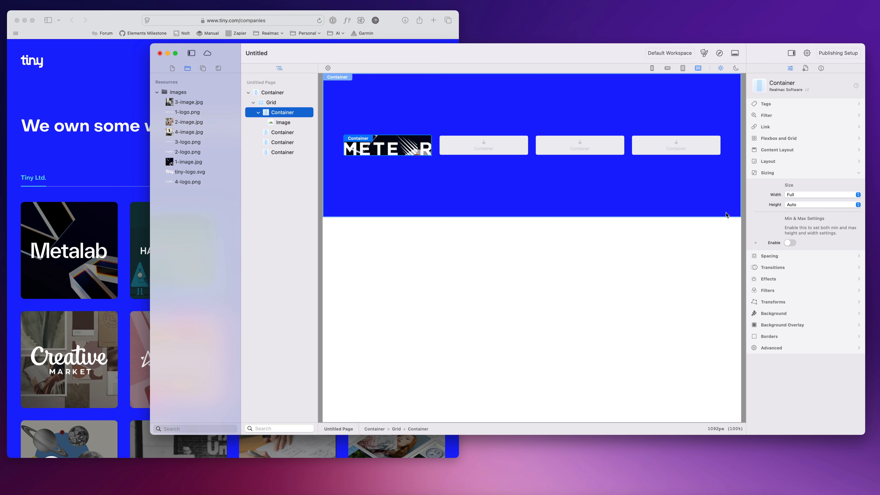
click(818, 206)
click(806, 227)
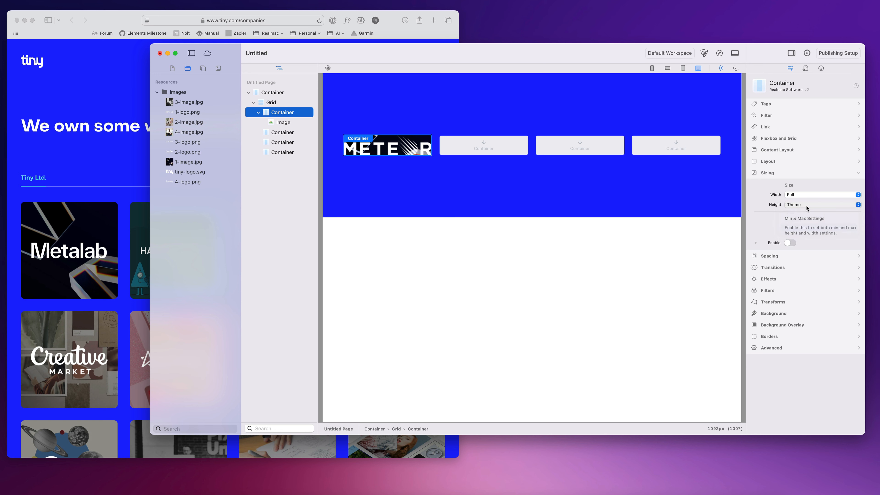
click(800, 204)
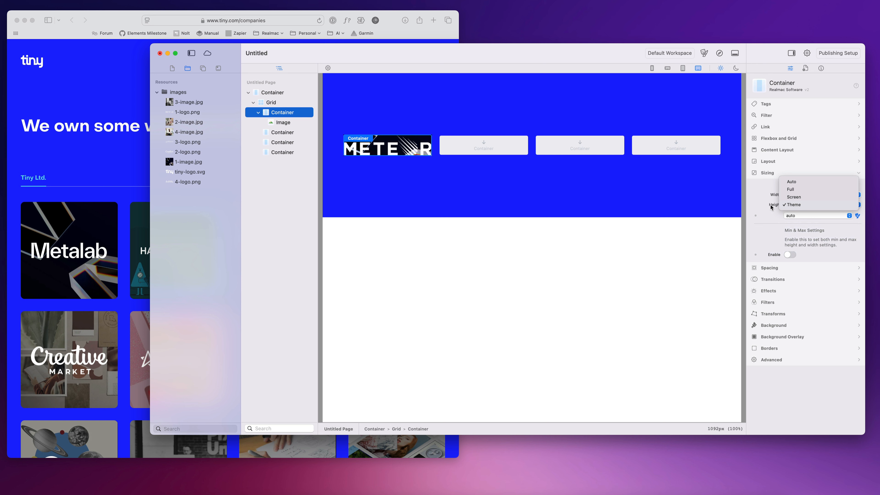
click(803, 205)
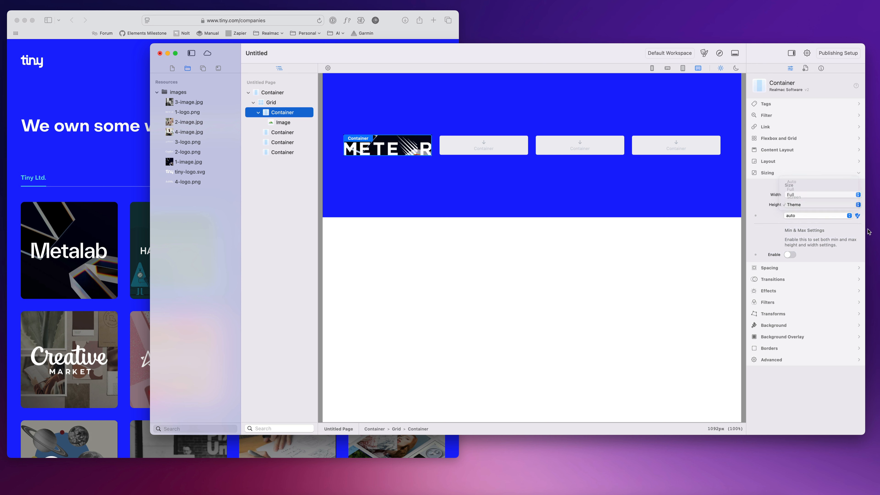
click(811, 205)
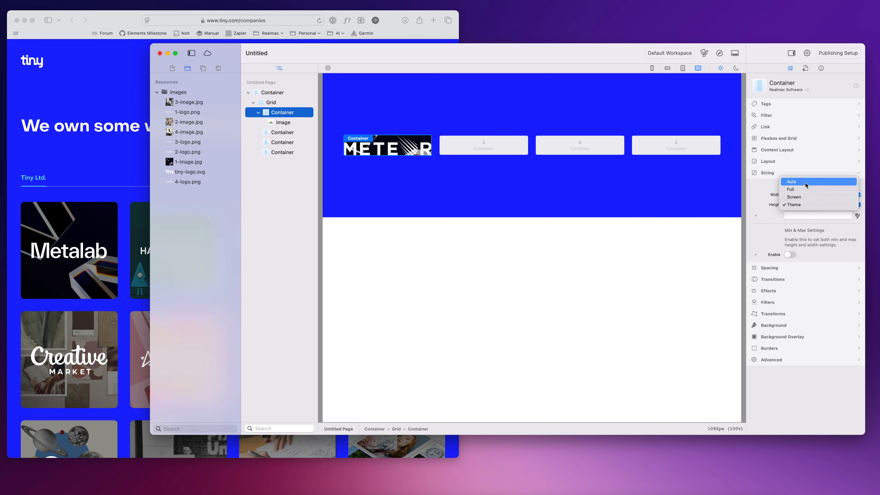
click(834, 212)
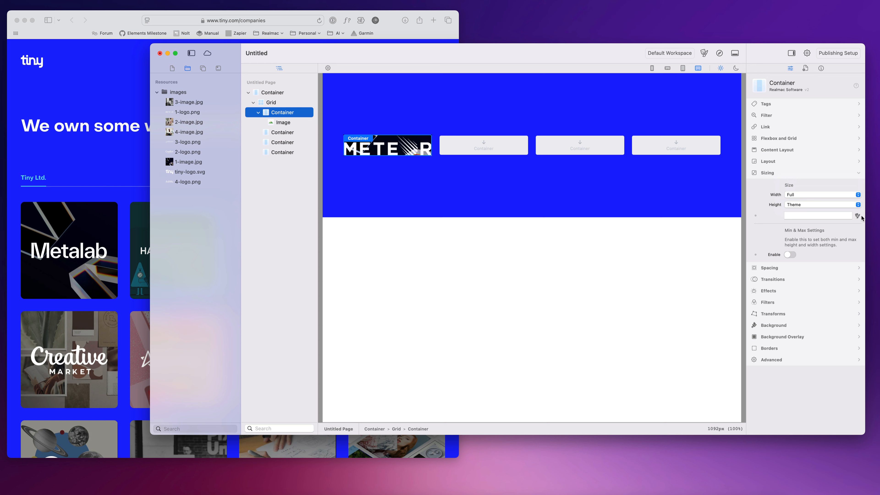
click(829, 216)
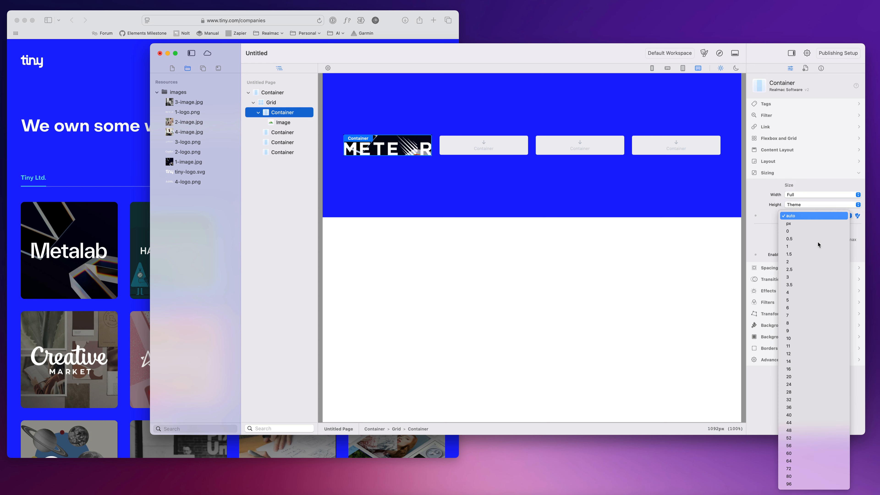
click(807, 431)
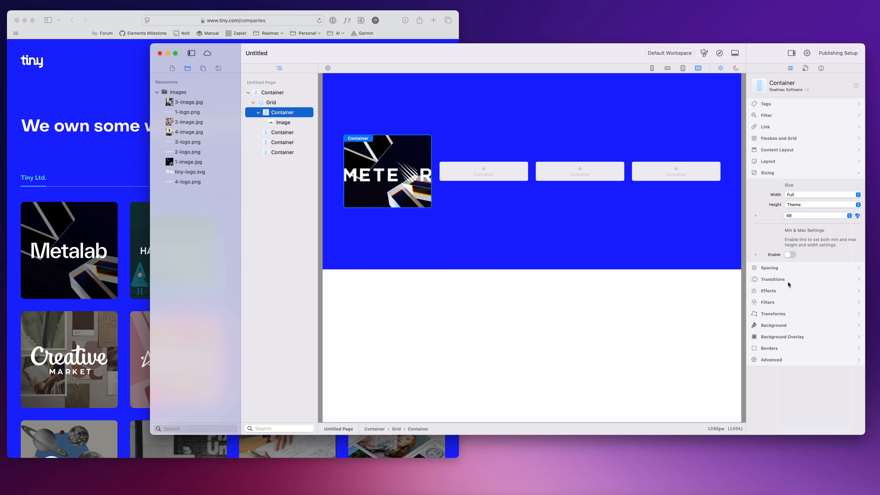
Try theme heights of 56 and 64 on the first container, and settle on 60.
click(802, 215)
click(801, 224)
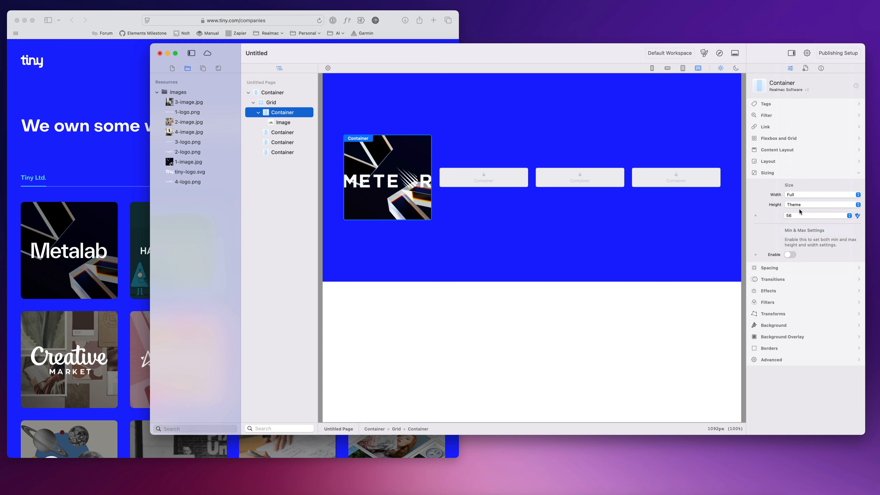
click(799, 213)
click(801, 230)
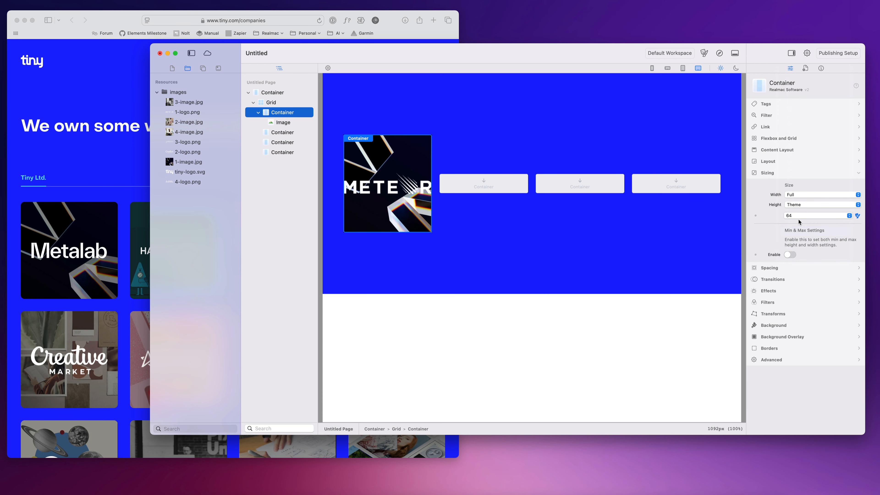
click(797, 213)
click(797, 205)
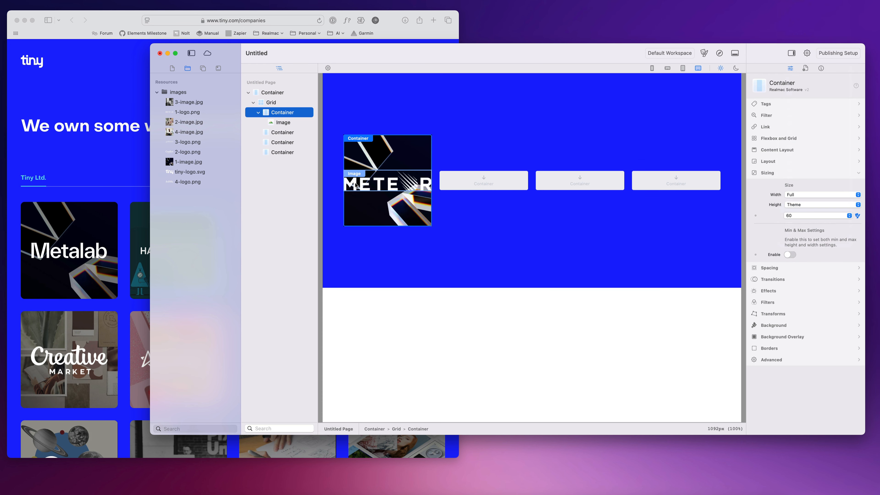
Compare the first card container with the logo image nested inside it by selecting each in turn.
click(383, 161)
click(404, 184)
click(413, 161)
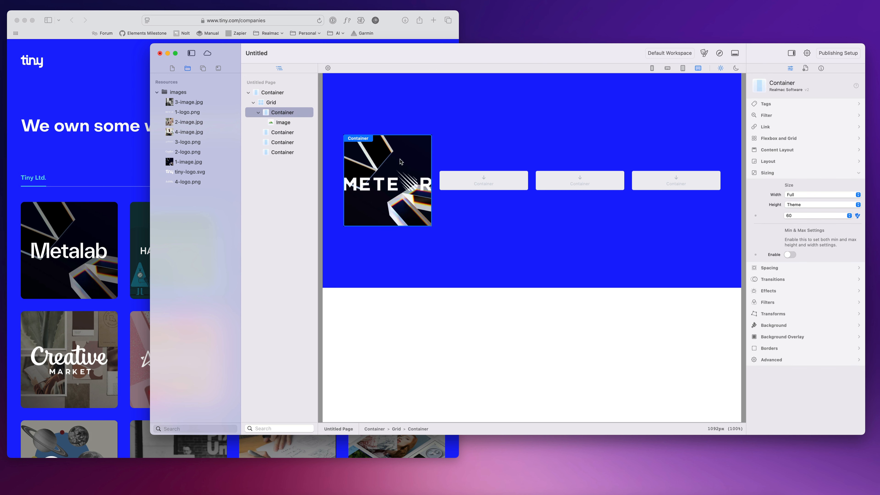
click(396, 189)
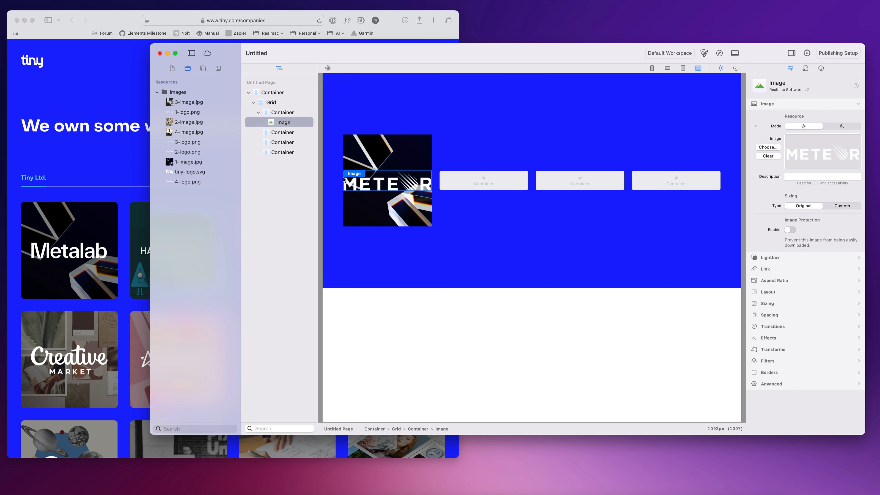
click(381, 163)
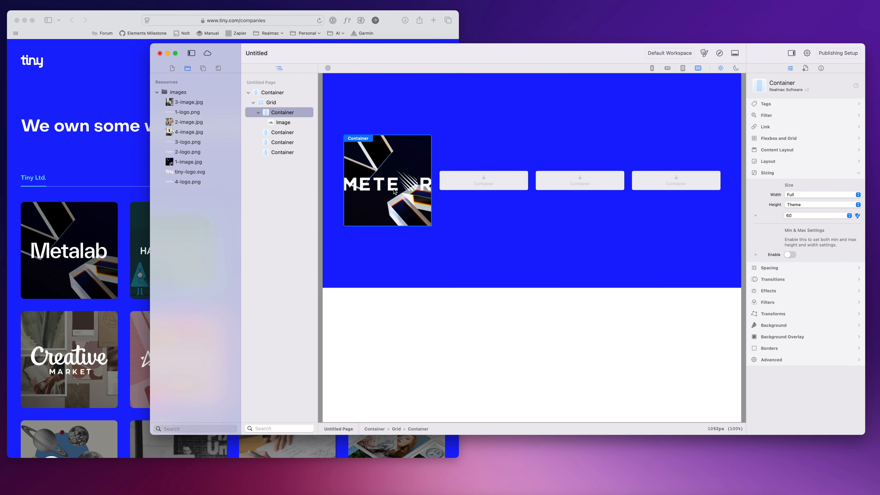
click(376, 182)
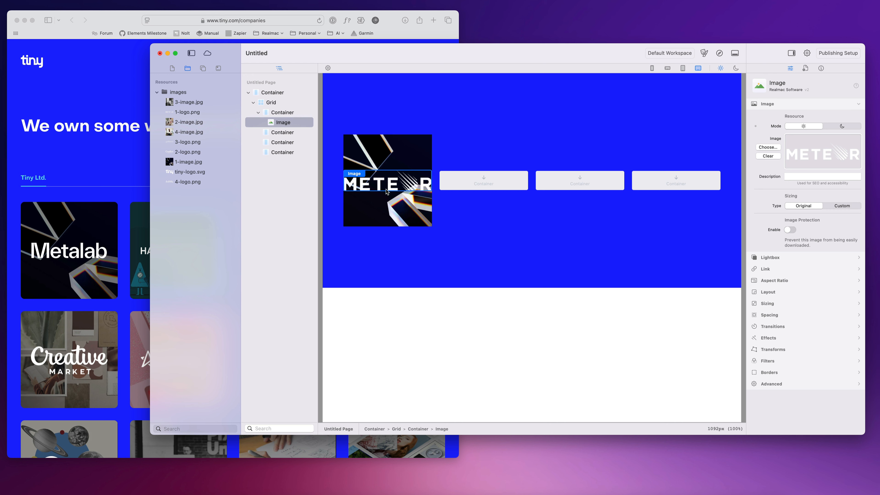
click(397, 143)
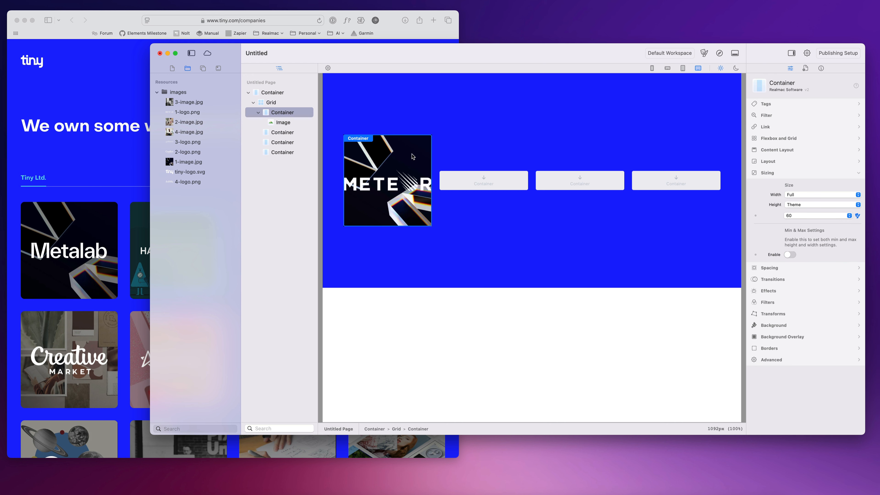
Enable spacing on the first card container and set its horizontal padding to 7, after trying 10 and 5.
click(790, 269)
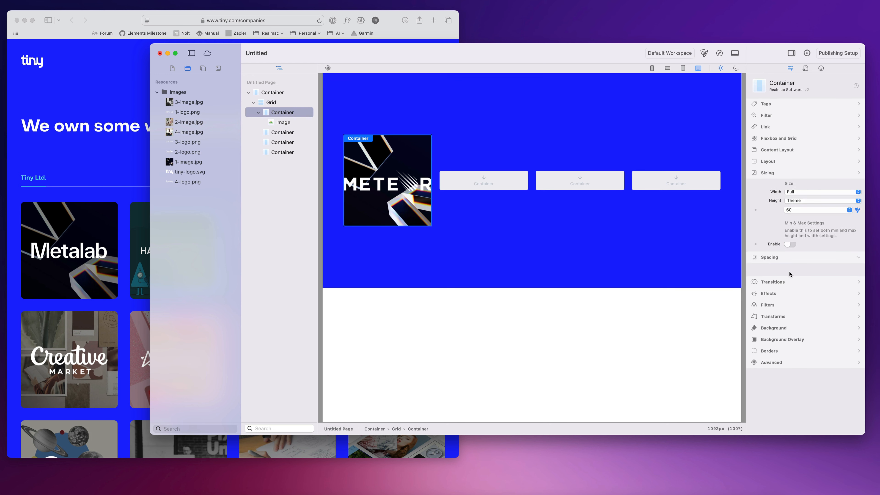
click(817, 274)
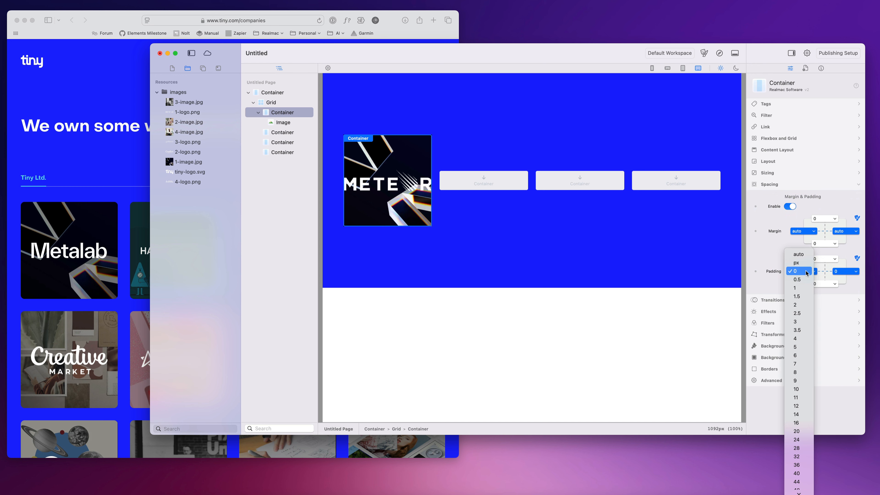
click(803, 272)
click(803, 273)
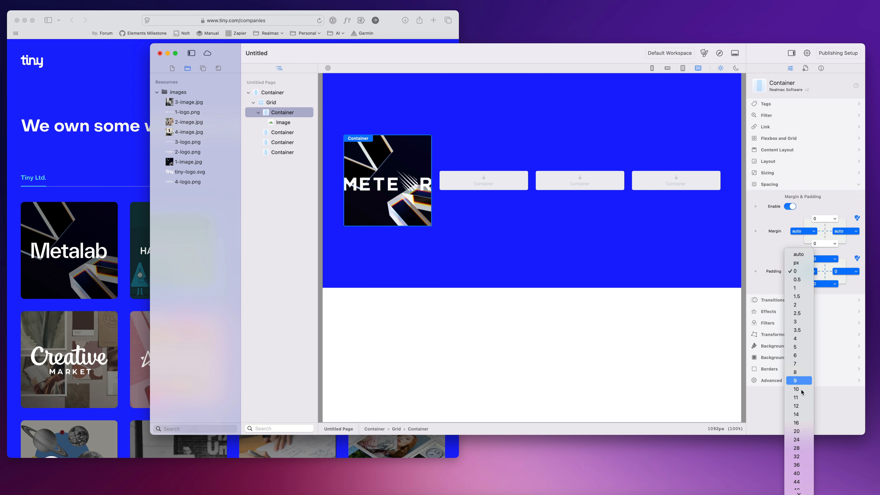
click(801, 389)
click(803, 271)
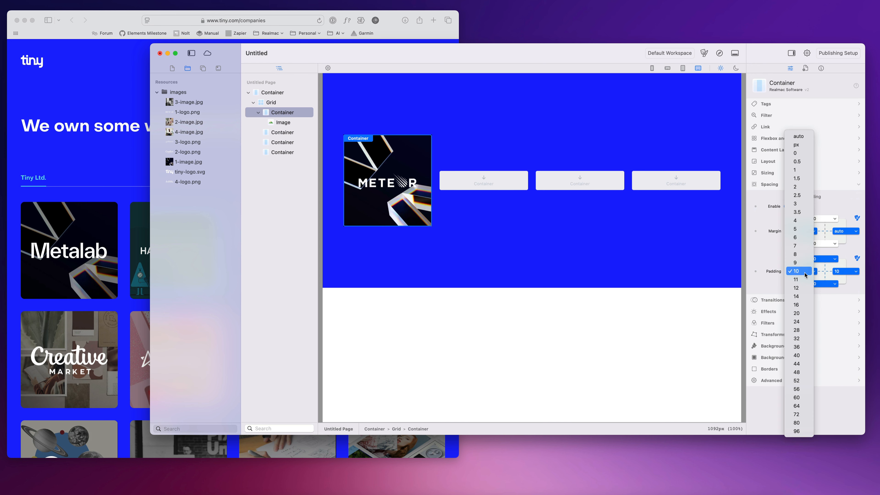
click(799, 230)
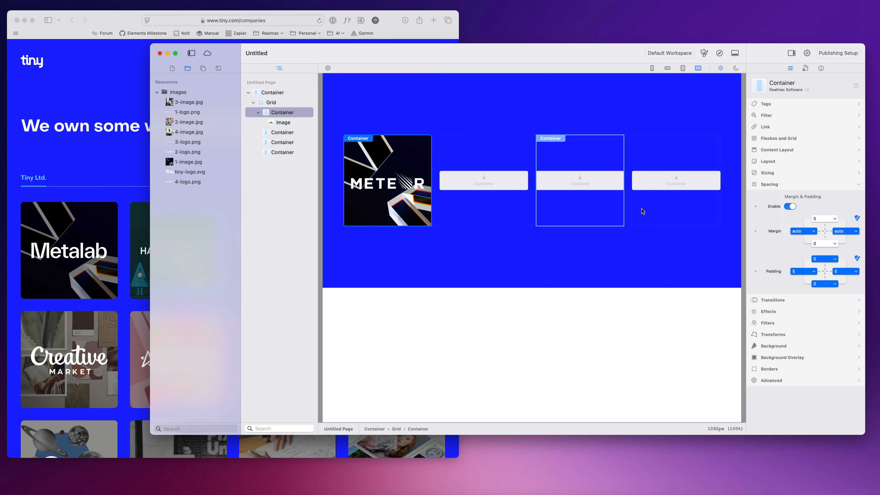
click(803, 271)
click(802, 290)
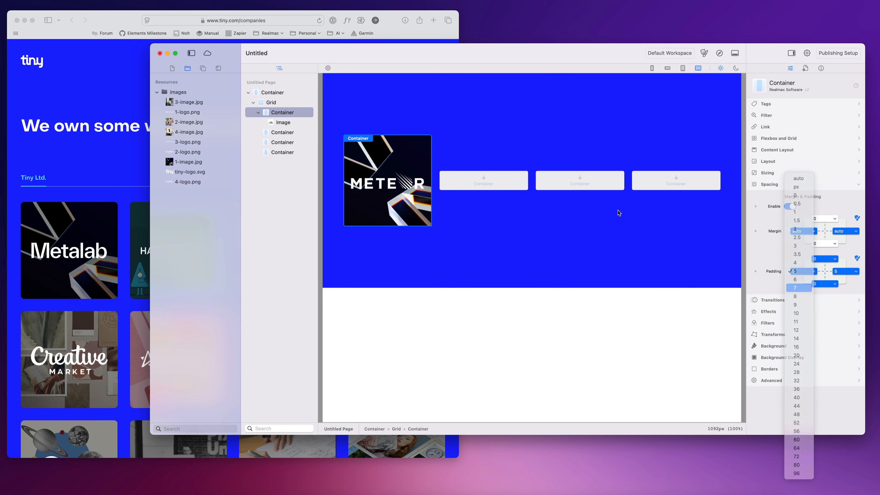
click(492, 124)
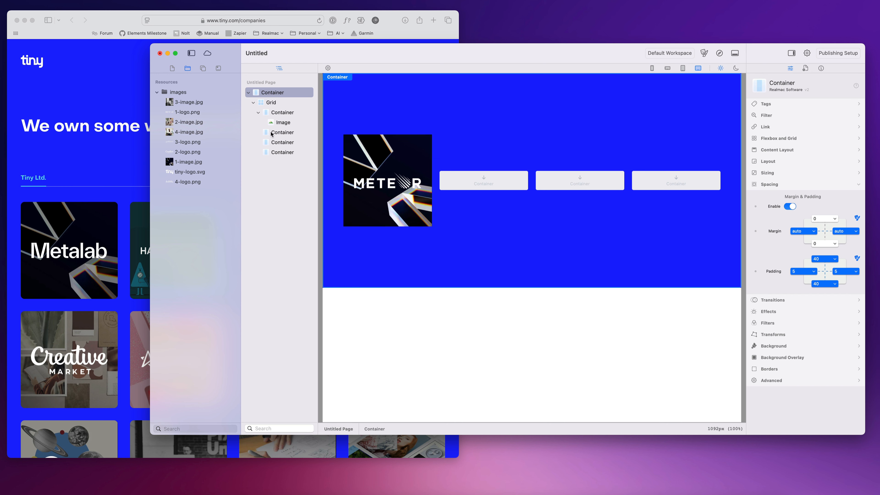
Give the first card container a static border type with an xl radius on its top-left corner.
click(275, 116)
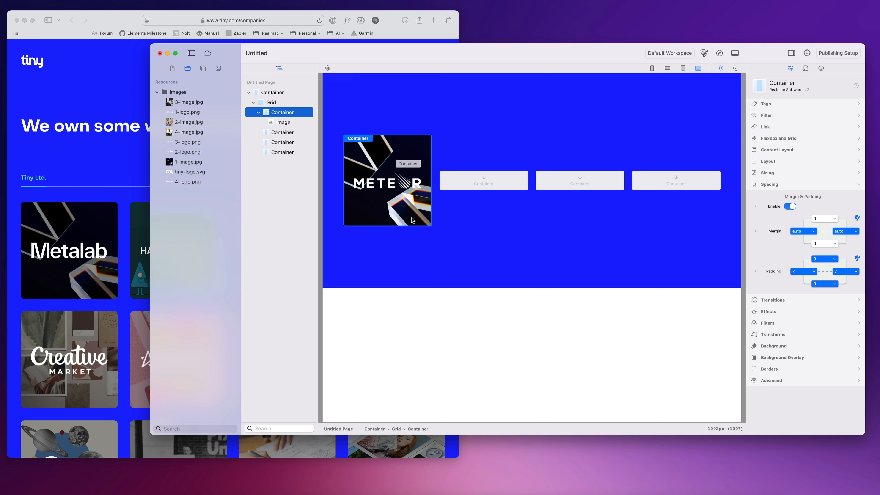
click(781, 369)
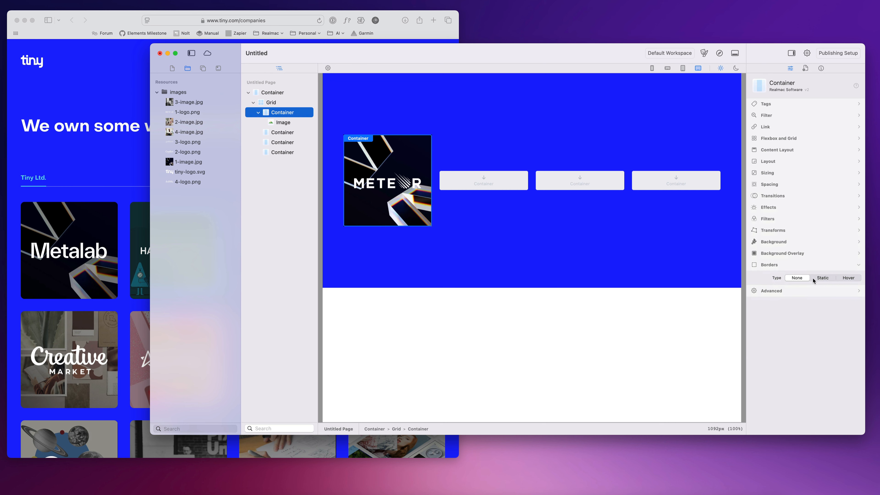
click(816, 278)
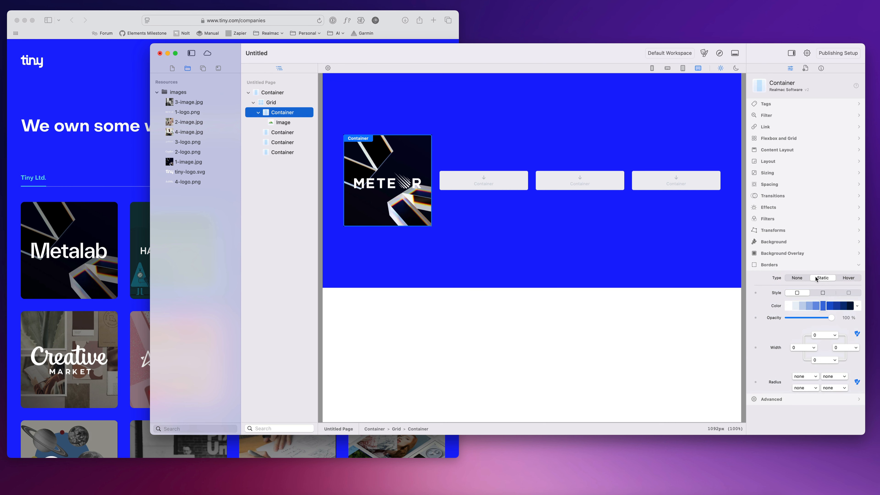
click(807, 374)
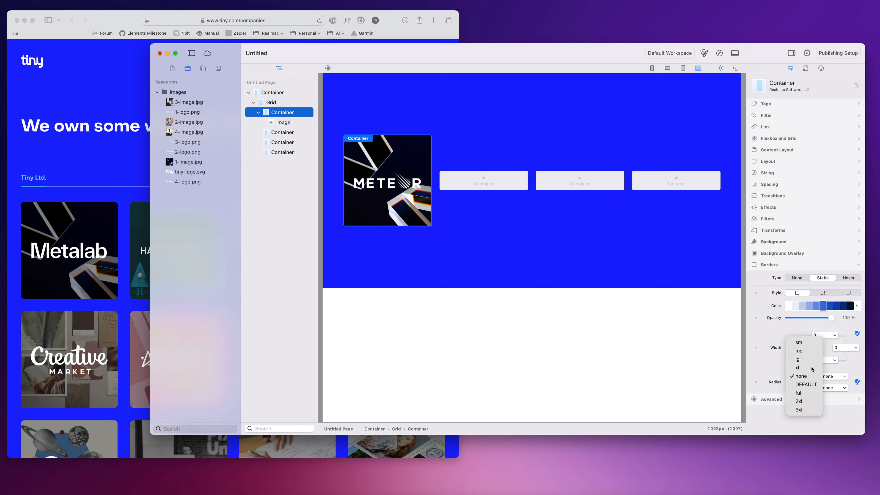
click(811, 368)
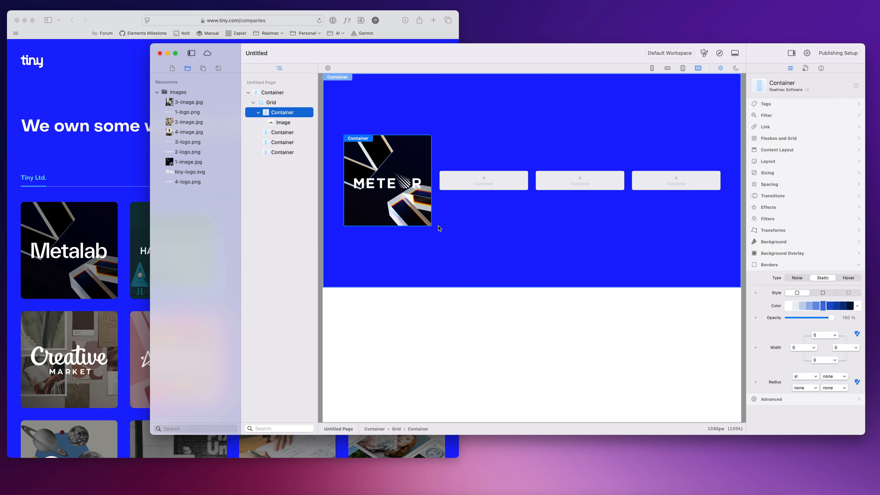
Turn off Show Selection in the editor options to see the card without its selection outline.
click(329, 68)
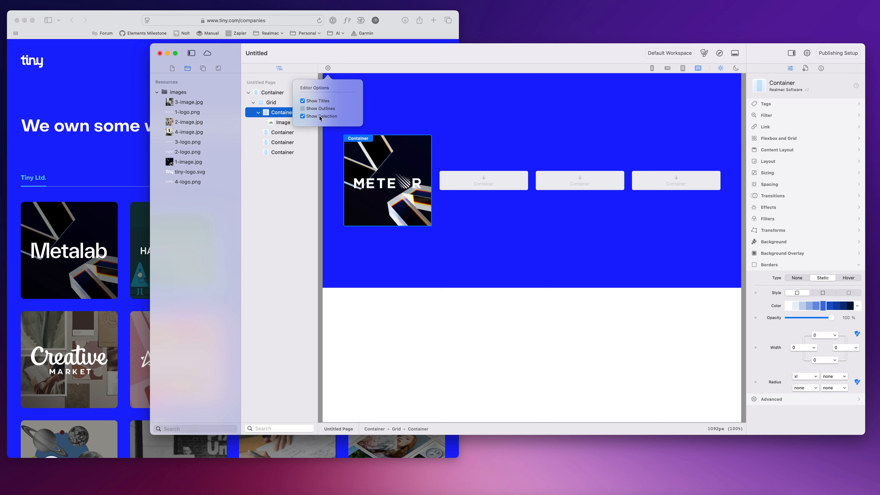
click(303, 117)
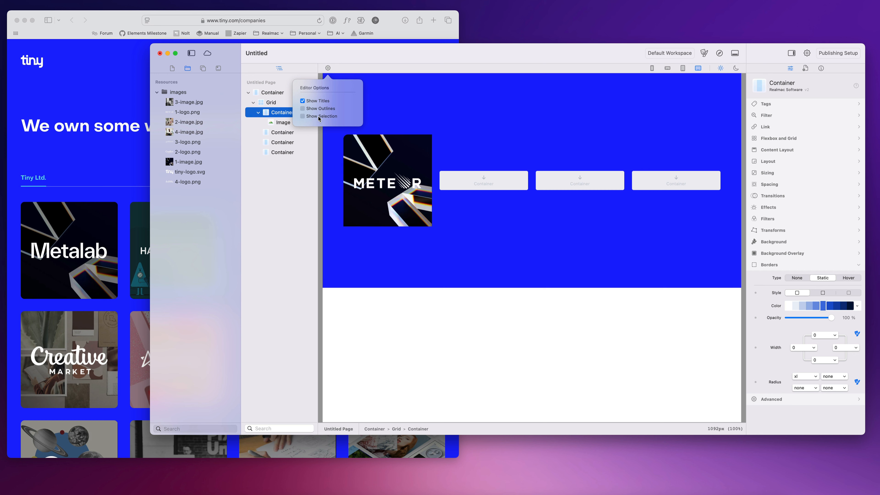
click(426, 49)
click(503, 182)
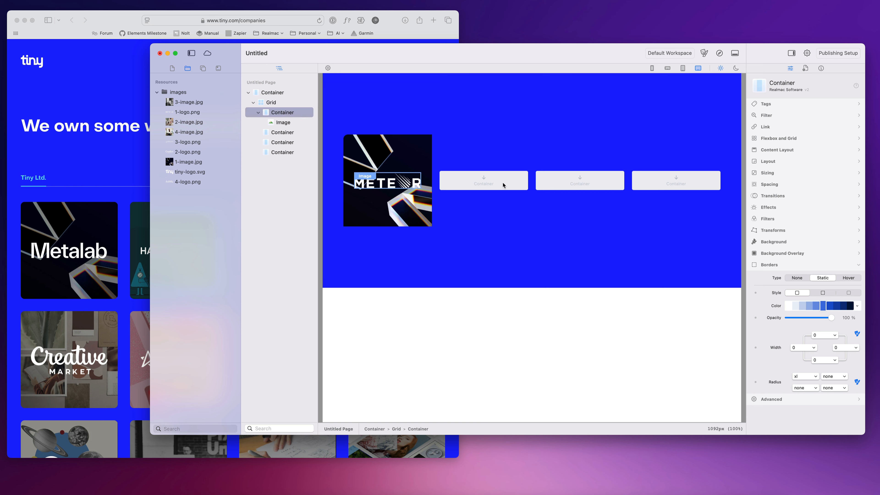
Set the remaining three corner radii of the first card container to xl.
click(410, 157)
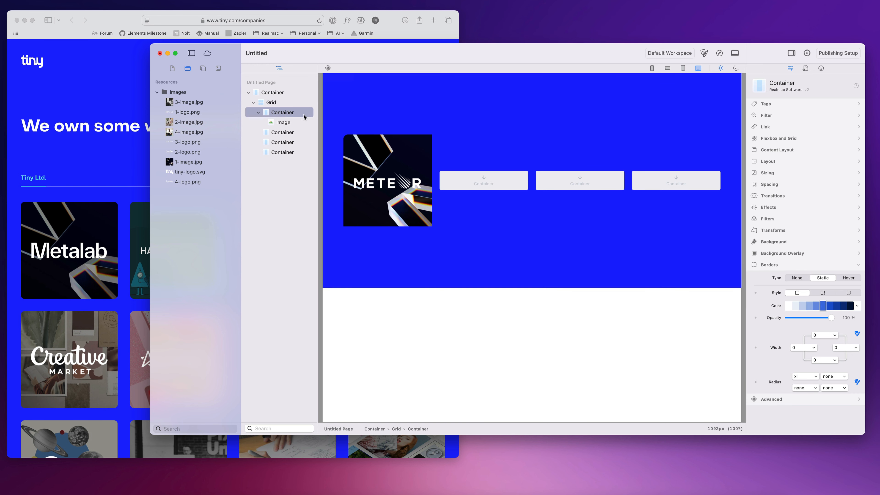
click(799, 386)
click(821, 379)
click(836, 378)
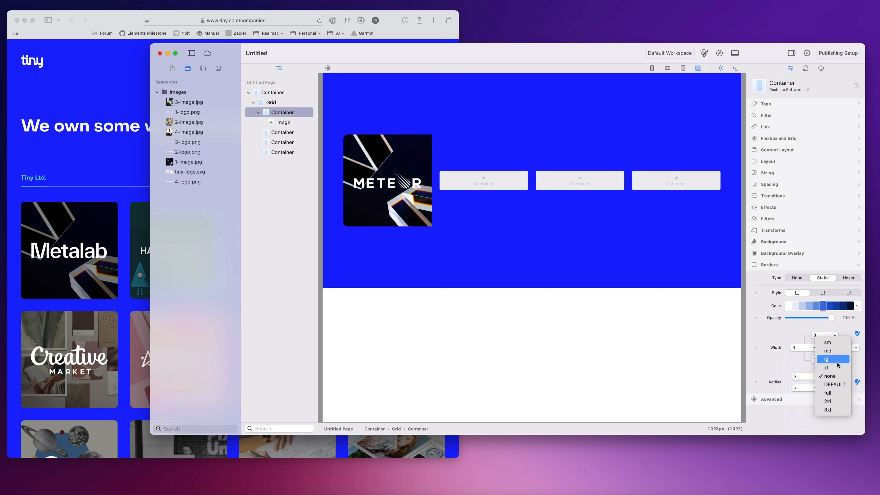
click(828, 368)
click(835, 388)
click(829, 380)
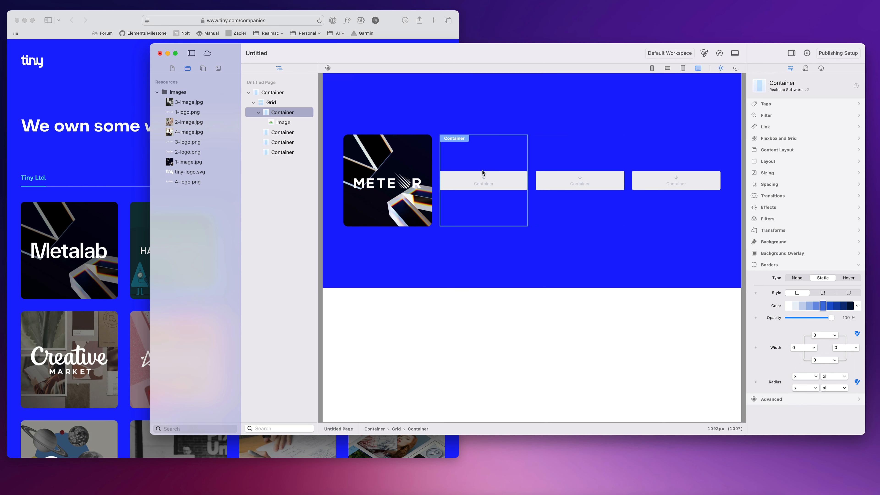
Turn Show Selection back on in the editor options with the first card container selected.
click(476, 181)
click(328, 68)
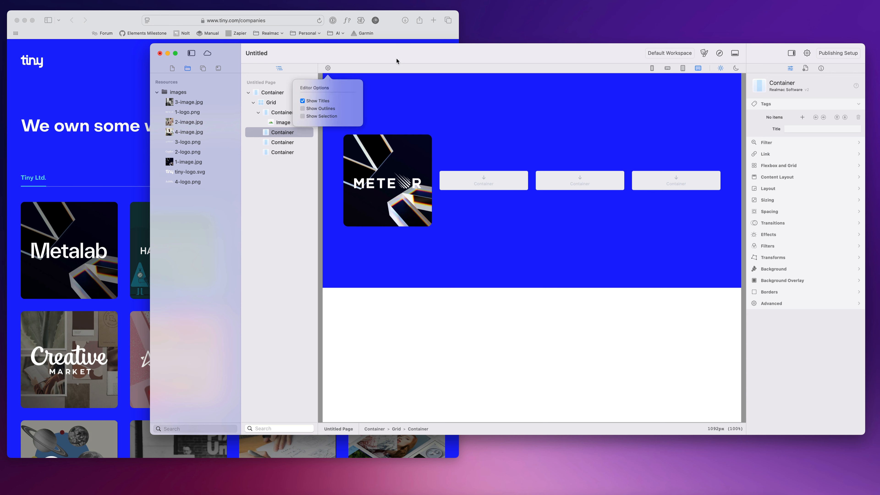
click(390, 174)
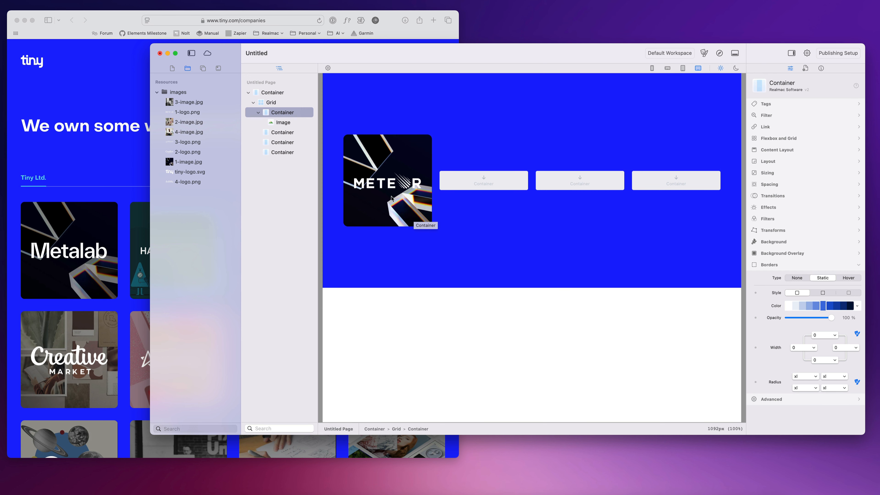
click(328, 68)
click(327, 68)
click(328, 69)
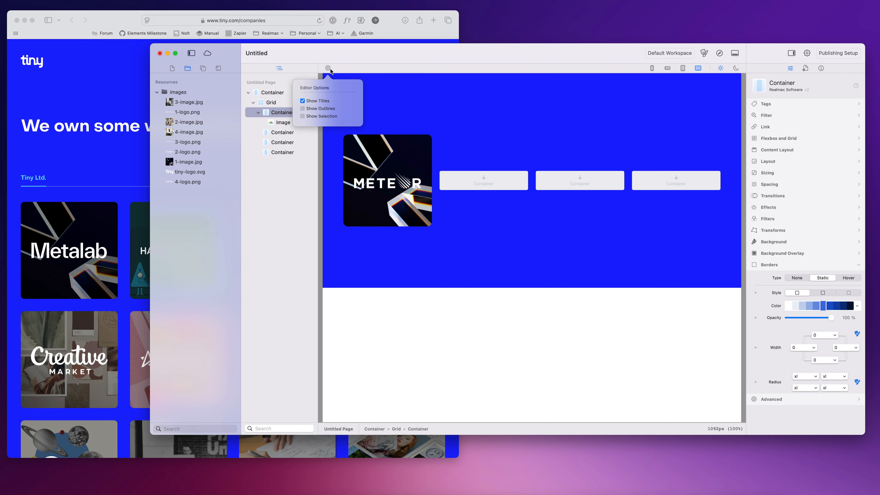
click(302, 116)
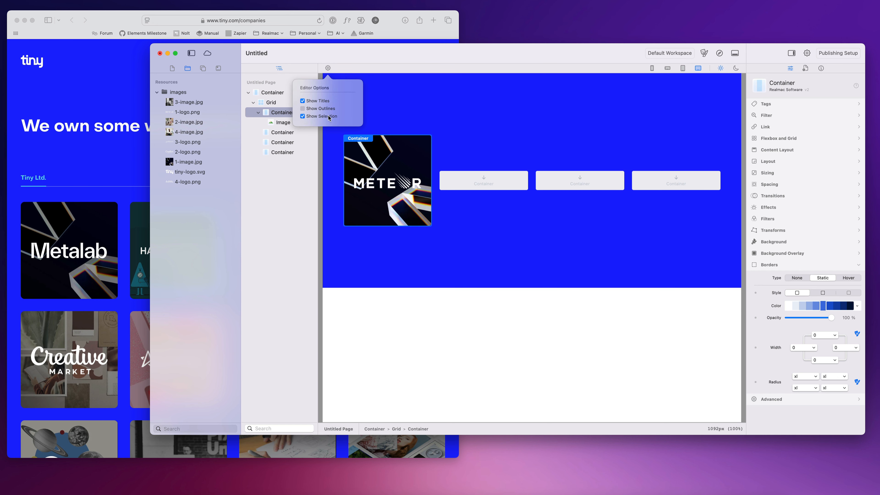
click(393, 67)
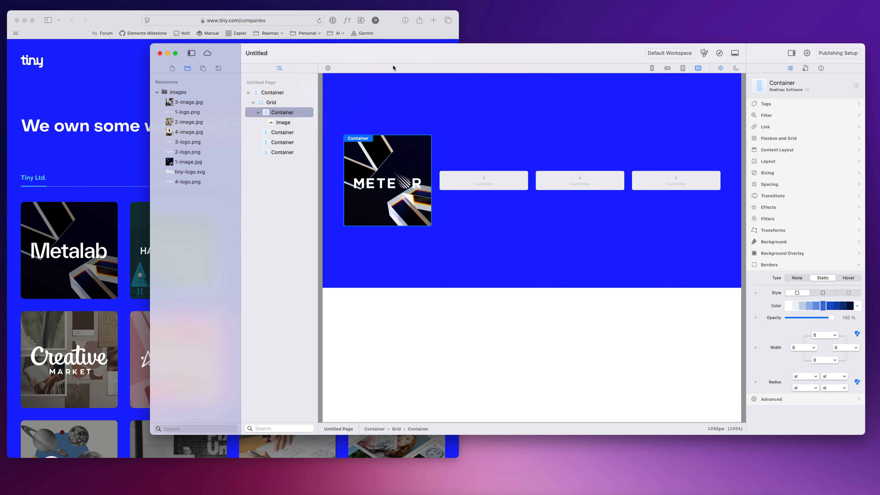
Check the Metalab card on the tiny.com companies page in Safari and return to the Elements project.
click(433, 96)
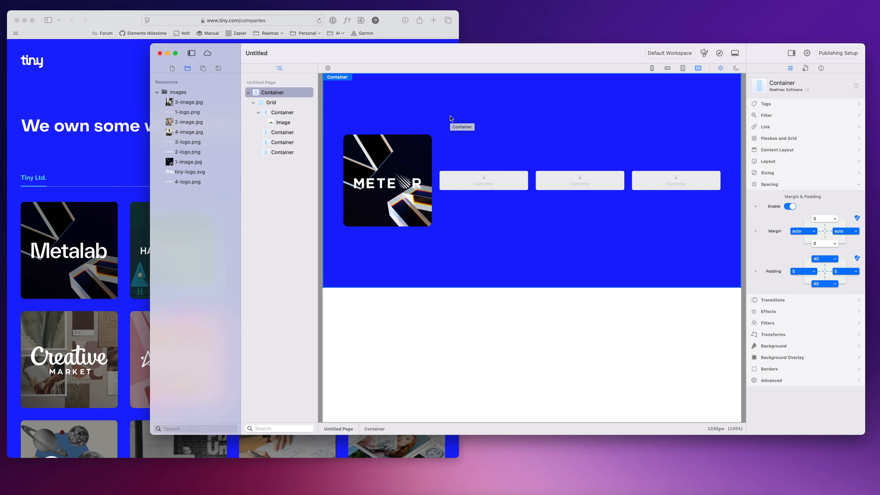
click(416, 150)
click(110, 165)
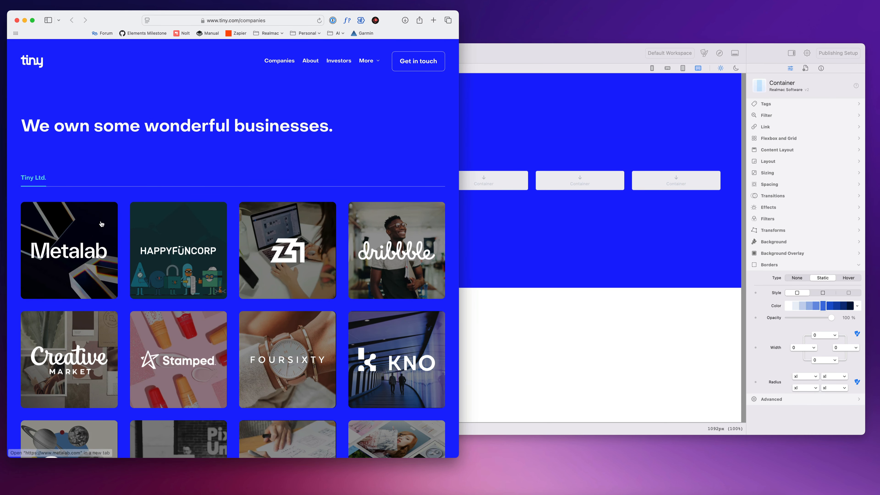
click(497, 116)
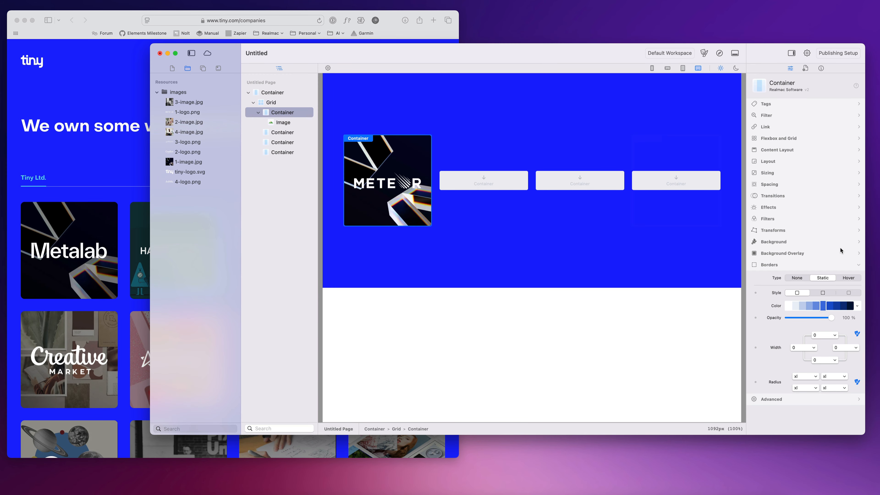
click(769, 264)
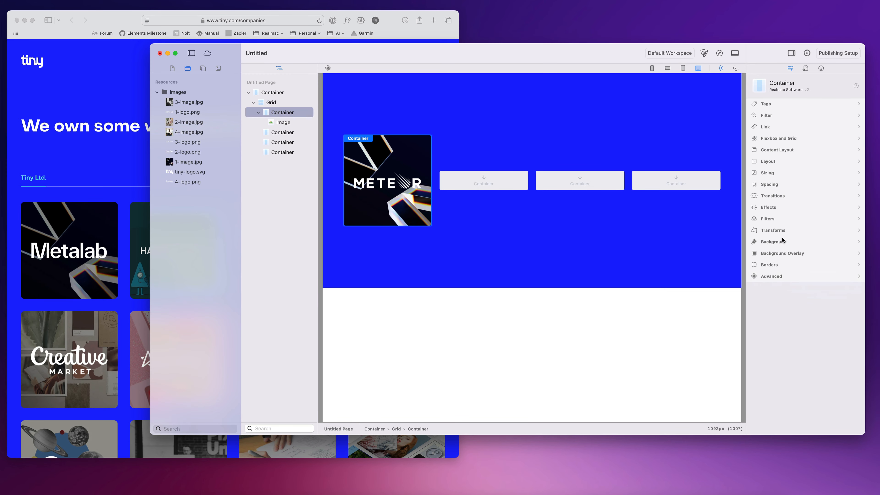
click(775, 220)
click(821, 256)
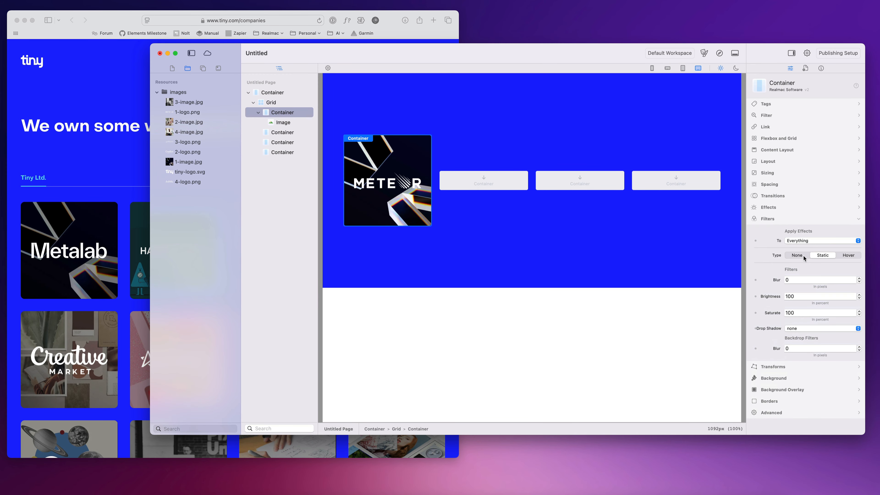
click(800, 255)
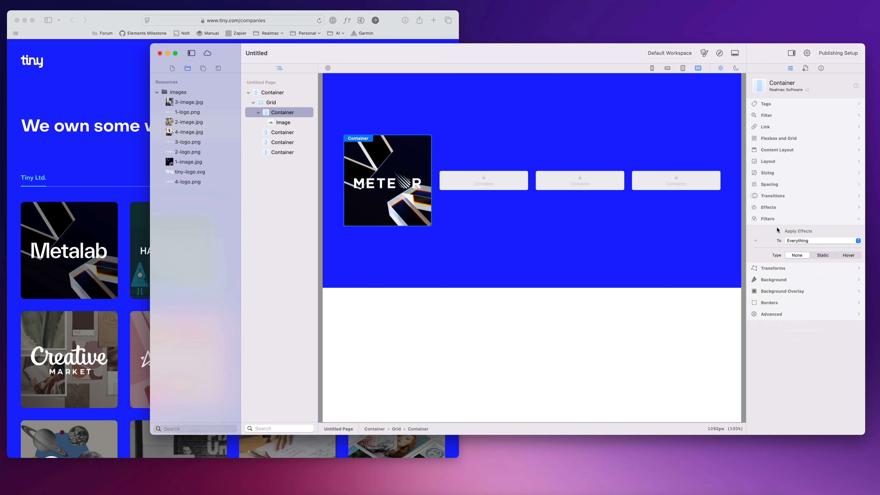
click(769, 217)
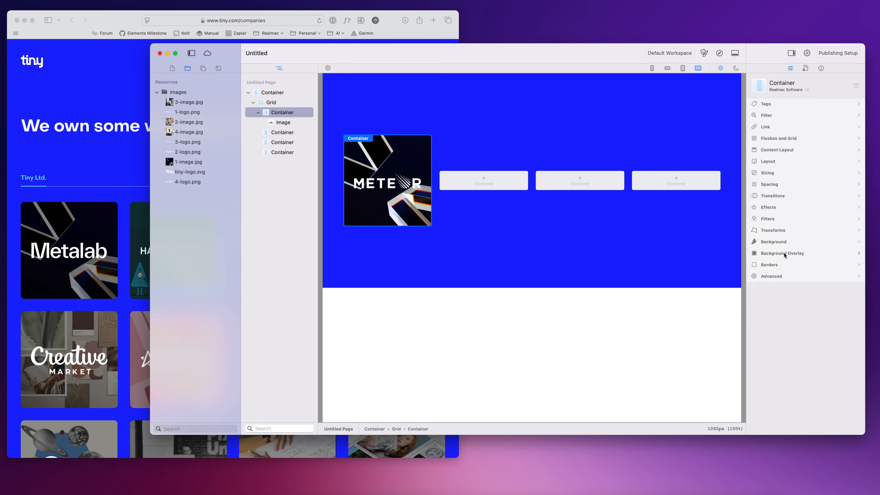
Give the first card container a Hover background overlay whose Start state is black at 0% opacity.
click(784, 253)
click(823, 266)
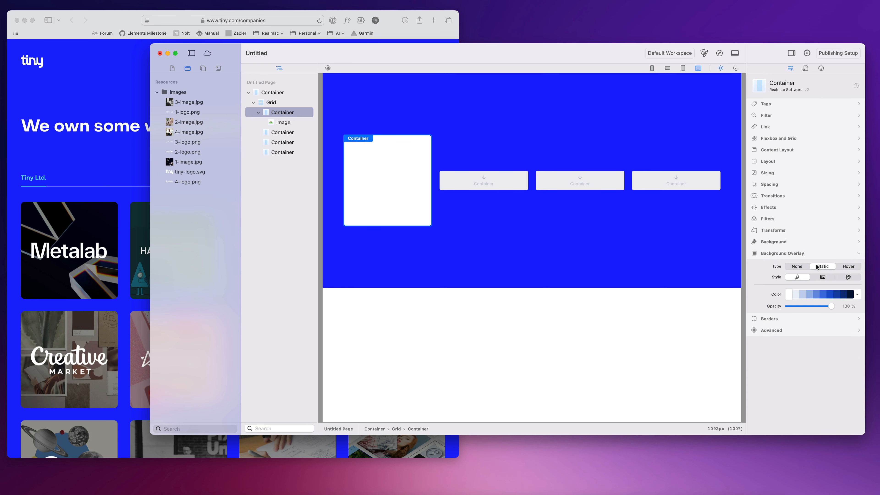
click(841, 267)
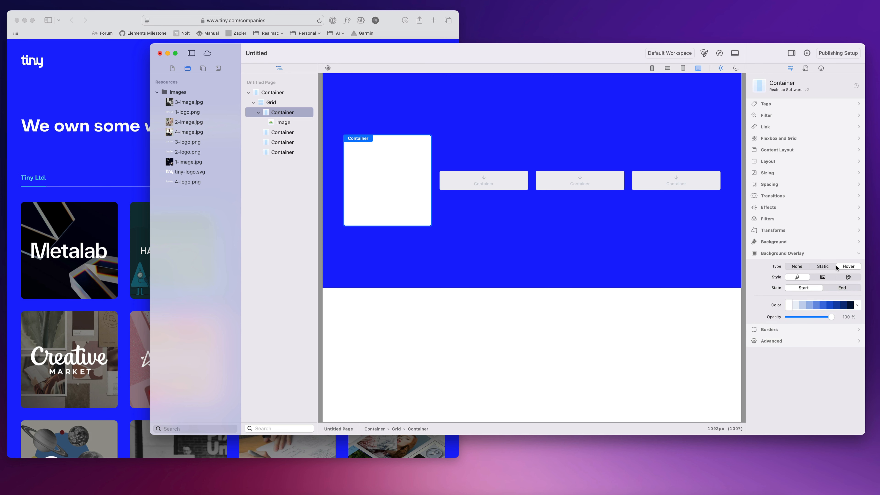
click(857, 305)
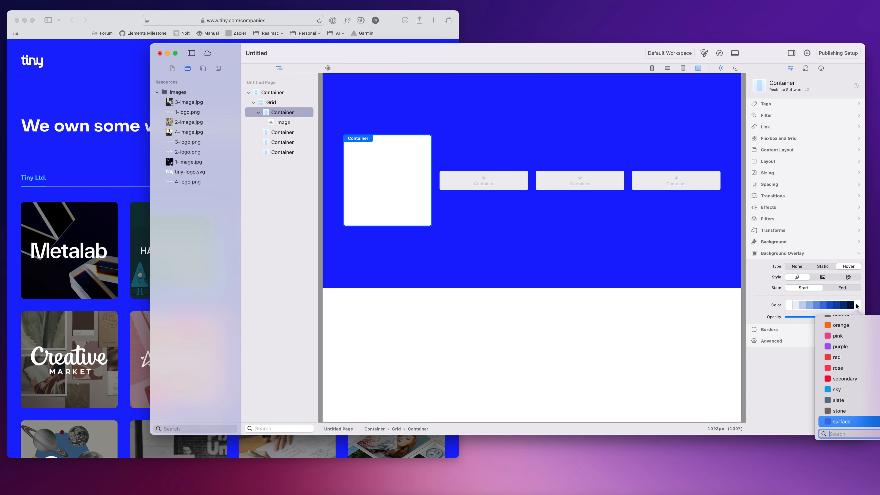
text(blak)
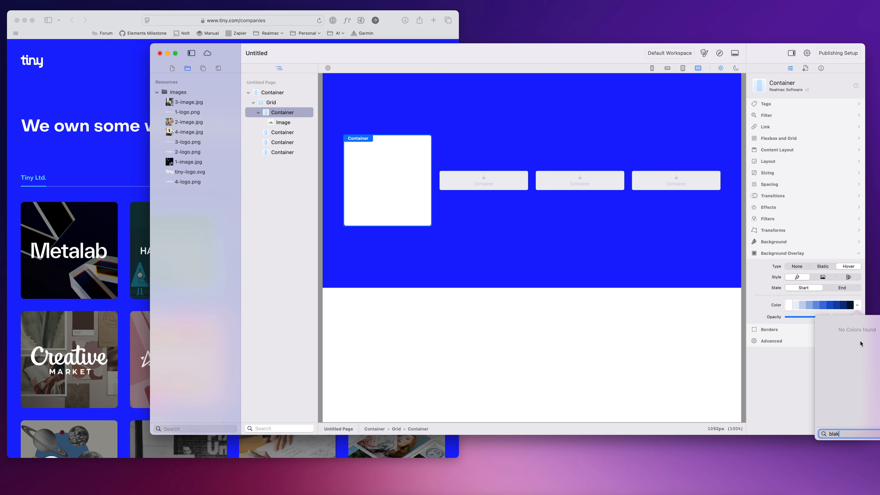
key(BackSpace)
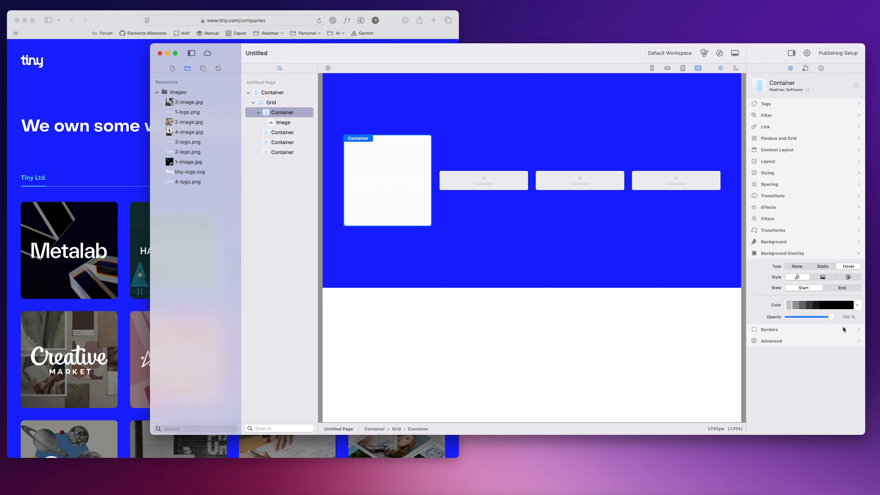
click(844, 326)
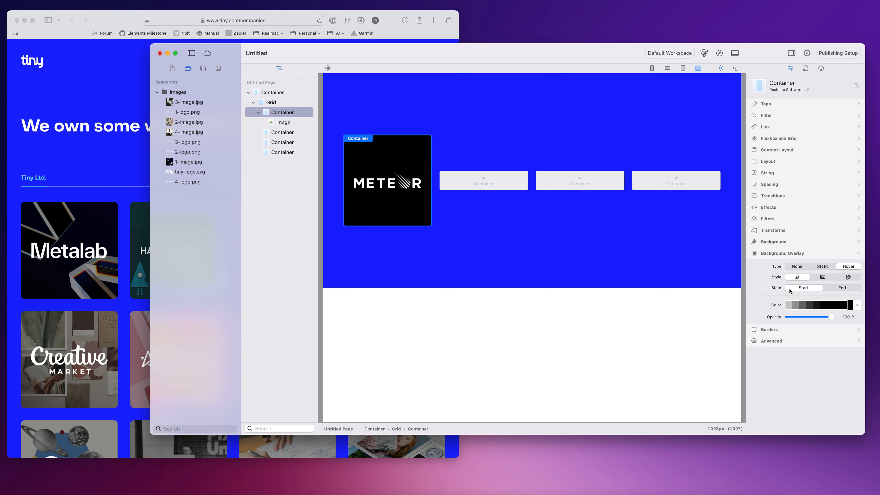
drag(808, 316, 731, 318)
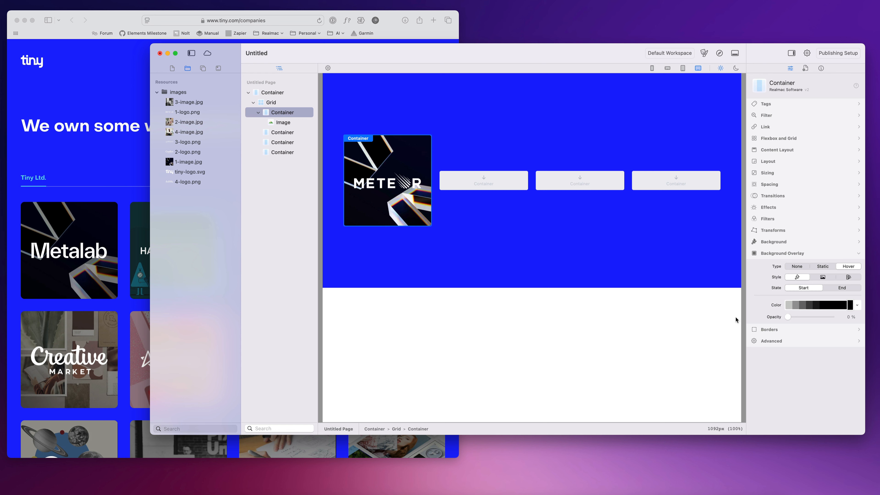
Set the End state of the first card's hover overlay to black at 50% opacity and preview it on the card.
click(833, 287)
click(858, 308)
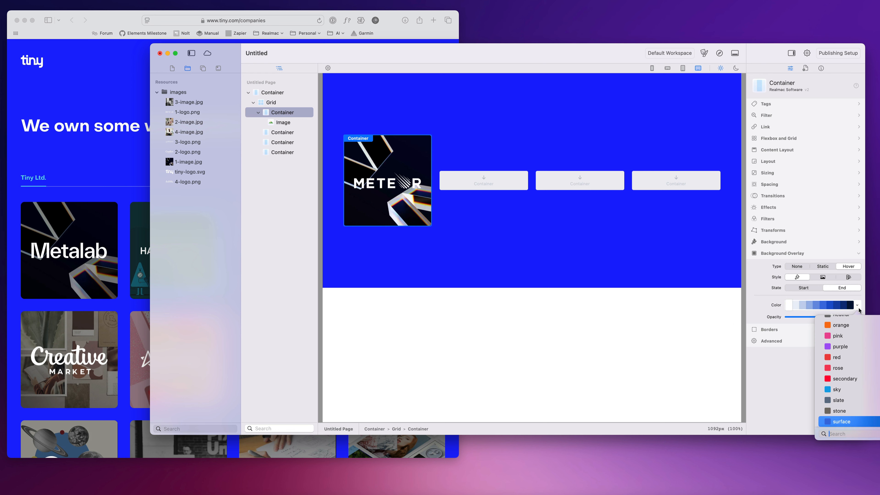
text(black)
key(Return)
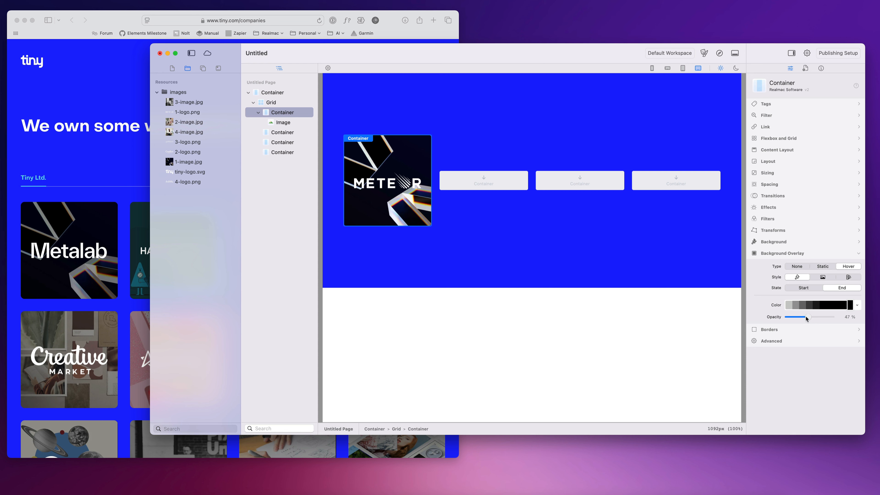
drag(806, 317, 810, 317)
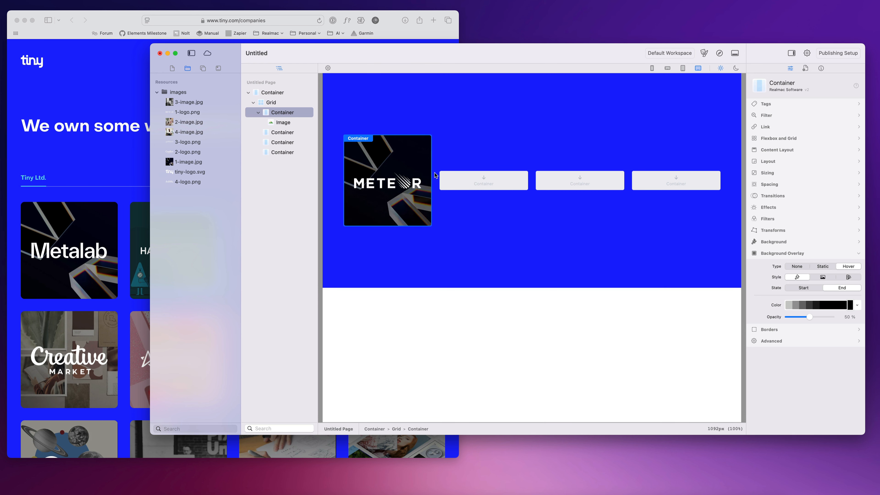
click(473, 146)
click(407, 155)
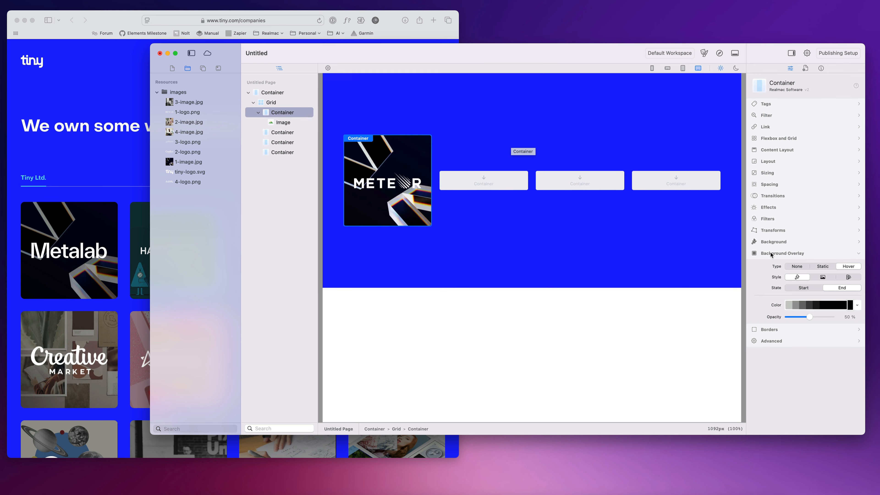
Set the first card container's filters to the Hover type and try a backdrop blur of 10 in the End state.
click(773, 220)
click(831, 256)
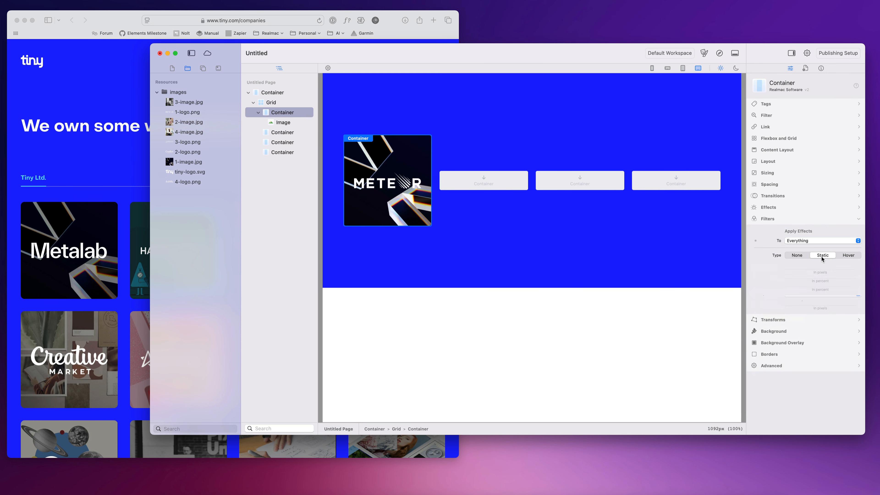
click(851, 257)
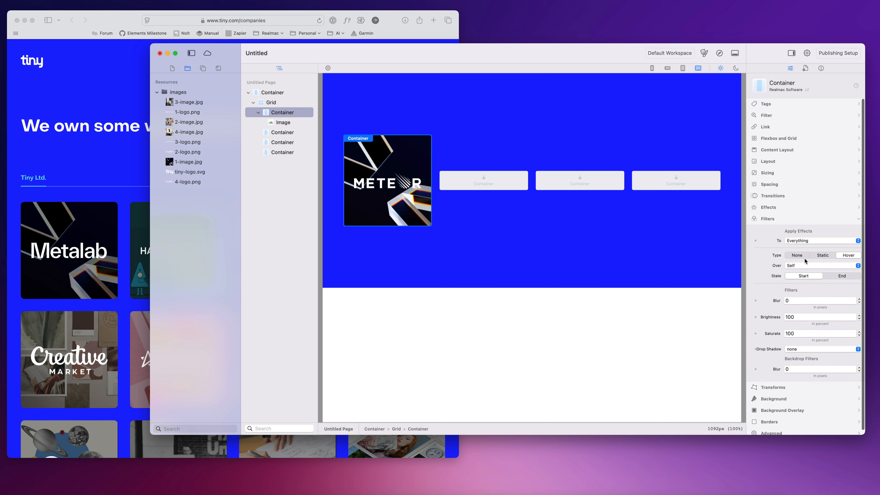
click(796, 242)
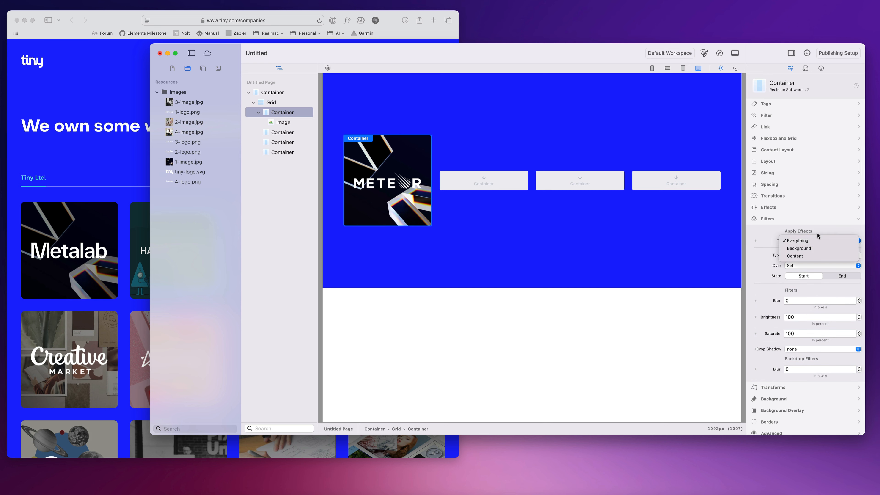
click(797, 240)
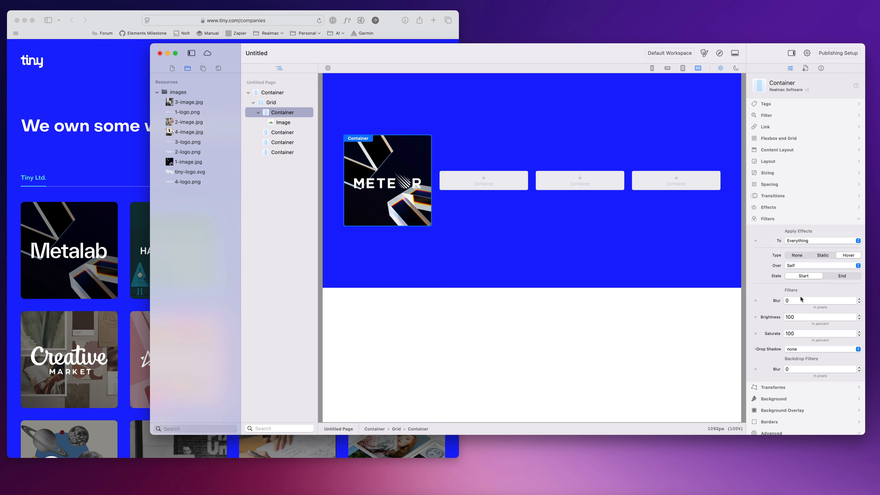
click(836, 277)
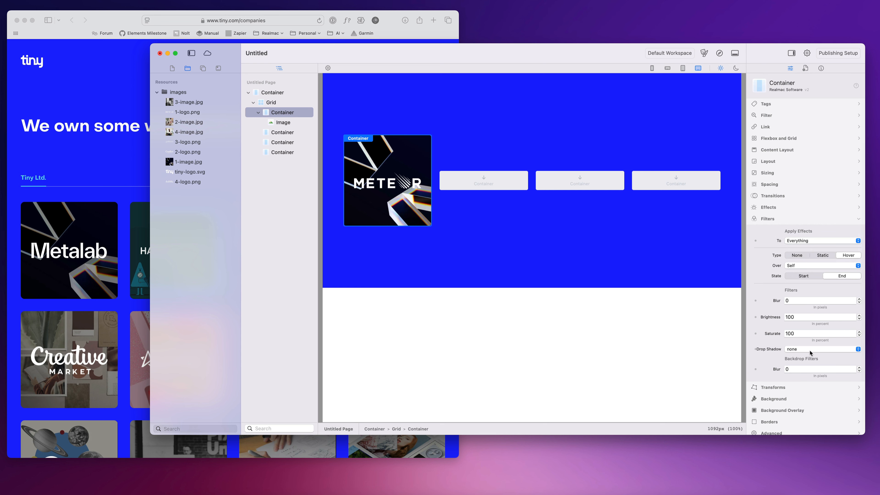
click(759, 369)
text(10)
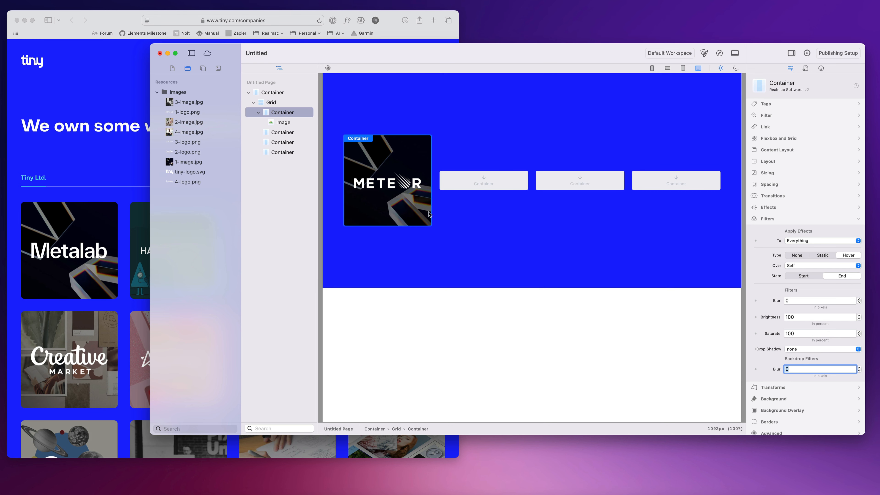
Set the End state's blur filter to 5 pixels and apply the filters to the Background only.
drag(792, 300, 740, 299)
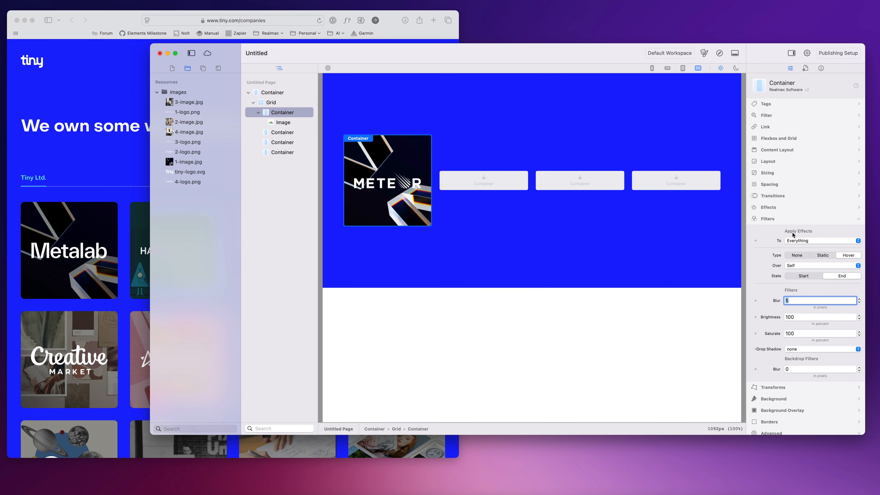
click(797, 241)
click(800, 247)
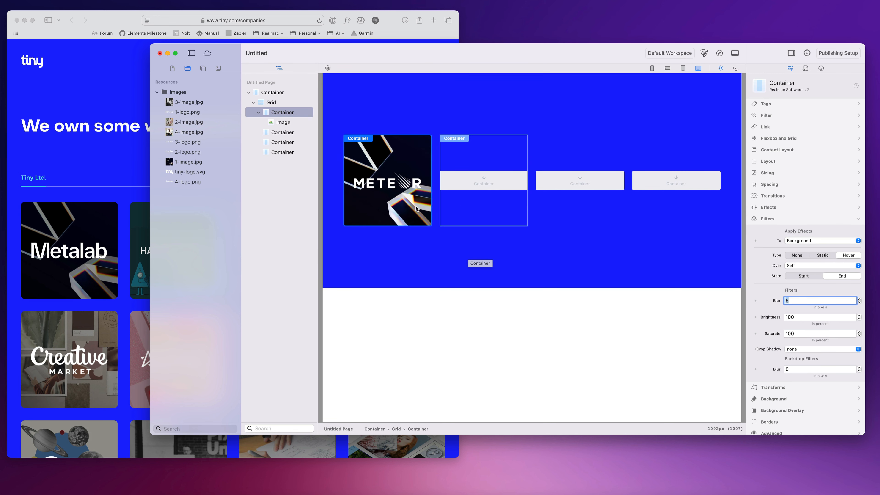
Hide the selection outline to check the first card's blurred hover effect, and turn Show Selection on again.
click(328, 68)
click(338, 117)
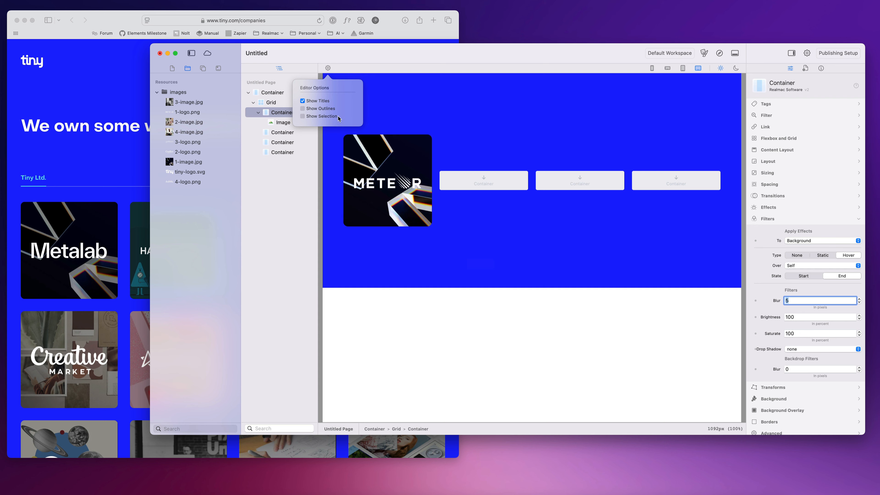
click(452, 109)
click(411, 153)
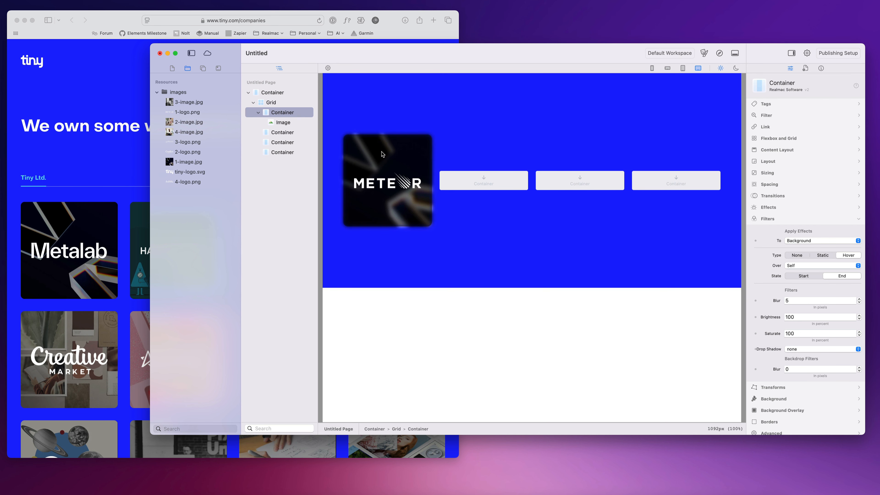
click(328, 68)
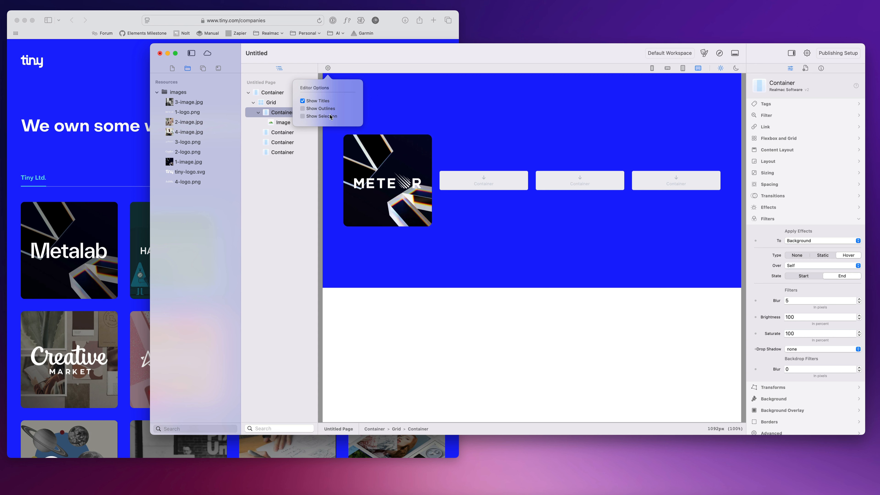
click(302, 116)
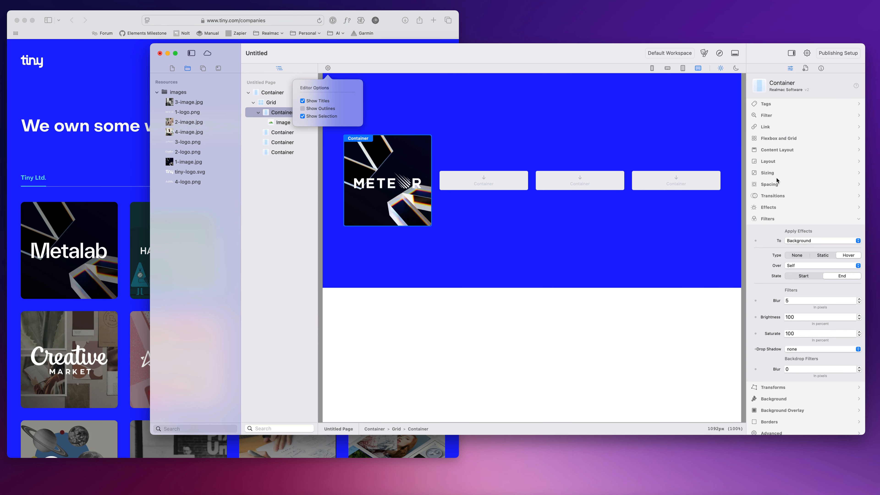
Set the first card container's overflow to Hidden in its layout settings.
click(778, 163)
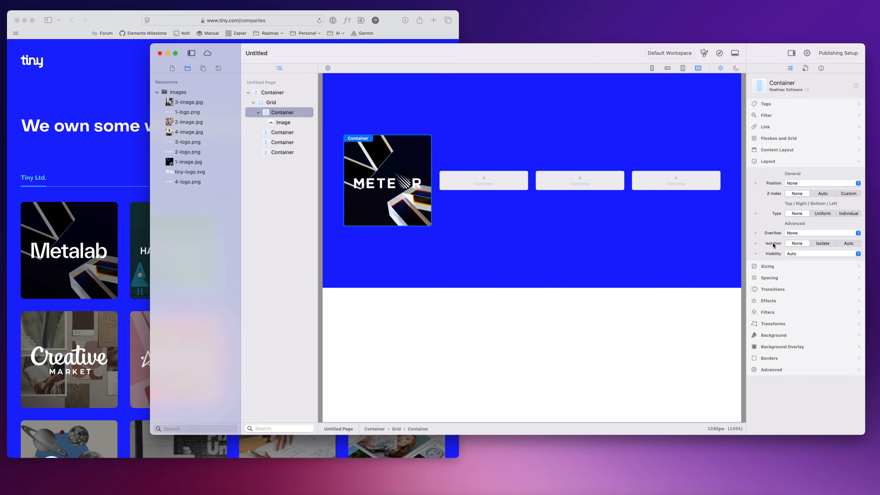
click(803, 233)
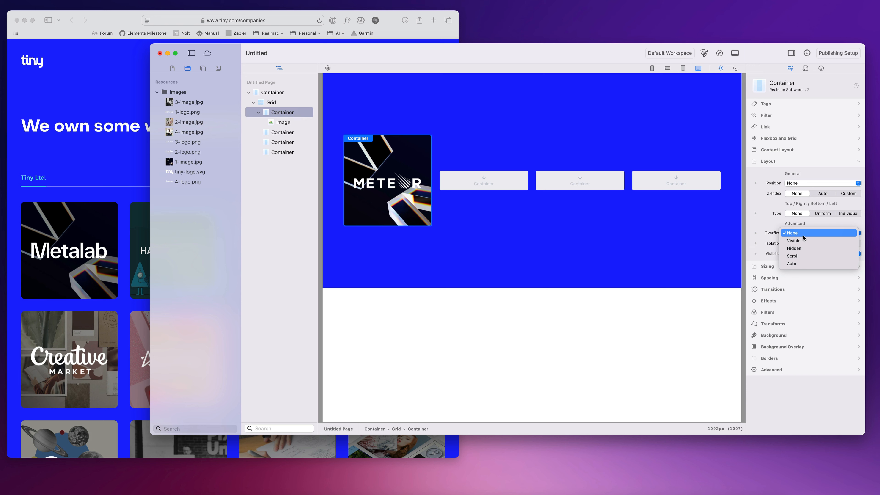
click(802, 248)
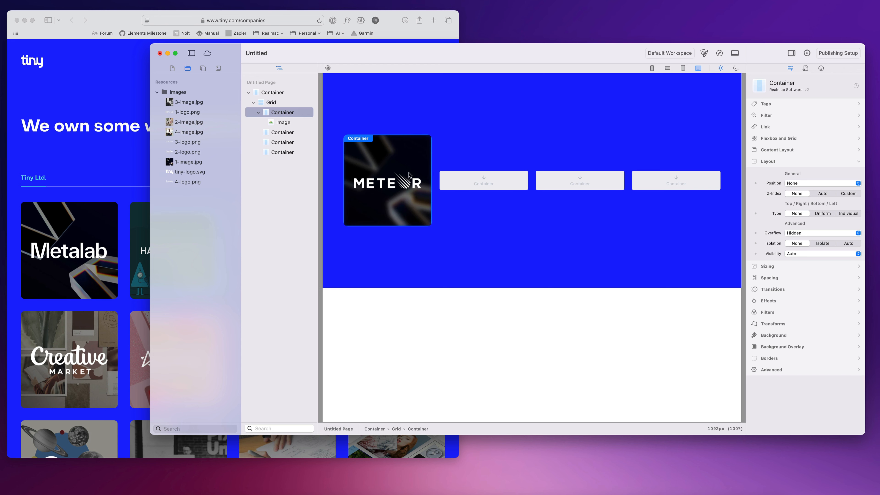
Turn off Show Selection in the editor options, keeping the first card's container selected.
click(462, 143)
click(405, 150)
click(328, 67)
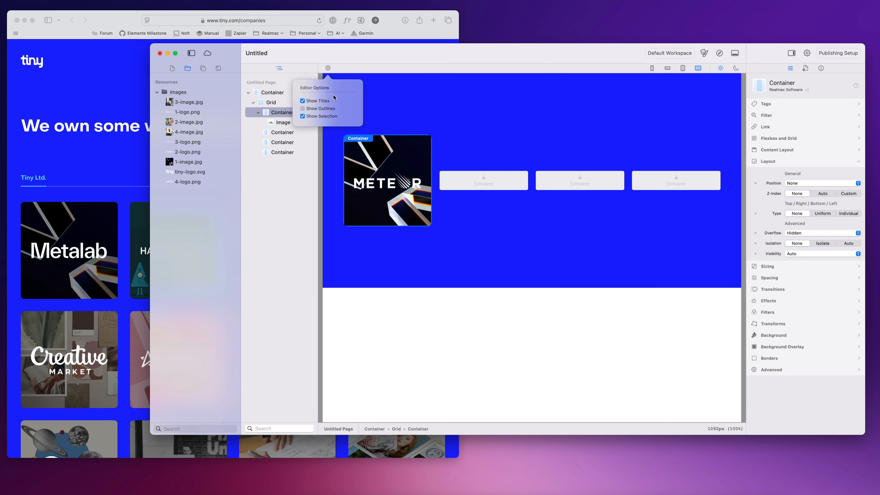
click(325, 118)
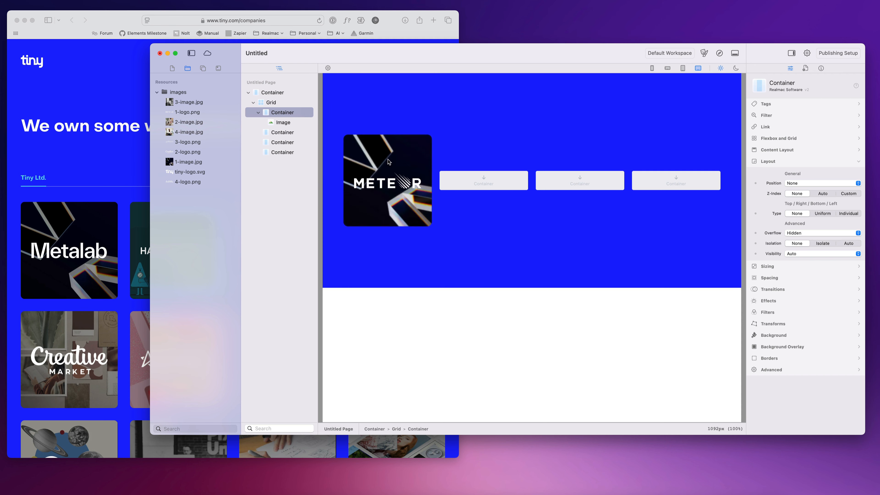
Reduce the End state's hover blur filter on the first card to 2 pixels.
click(776, 313)
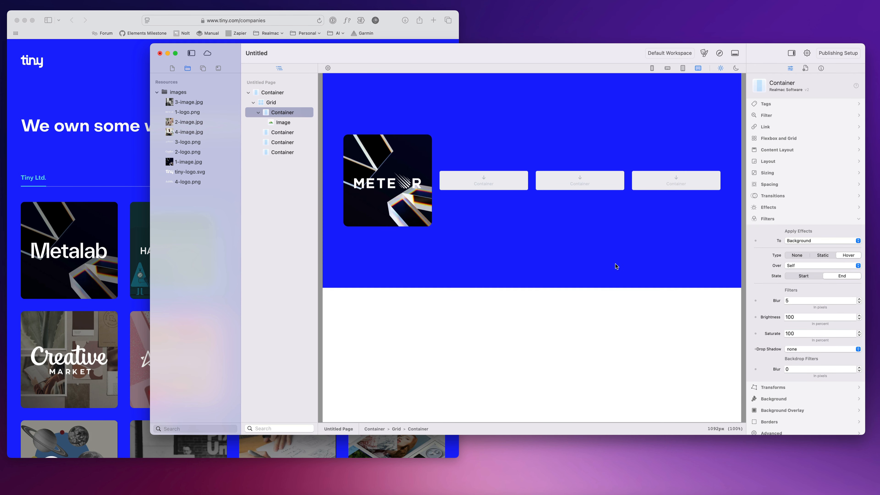
click(785, 300)
click(454, 121)
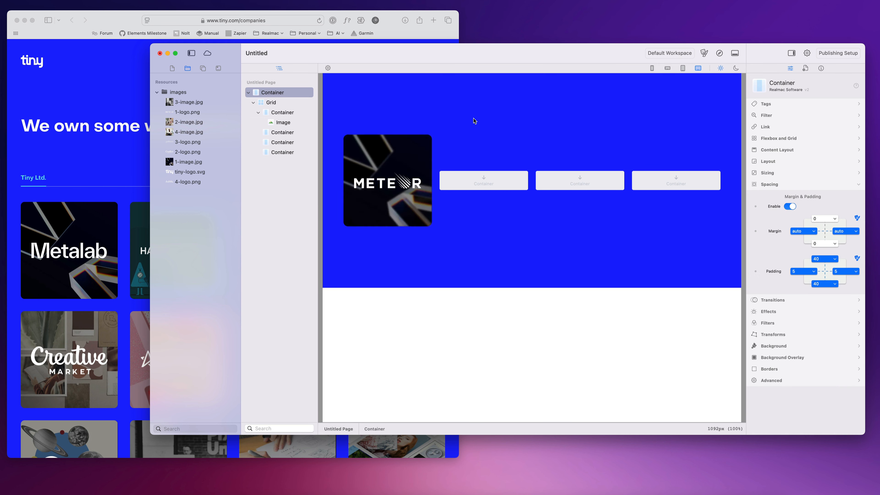
click(400, 167)
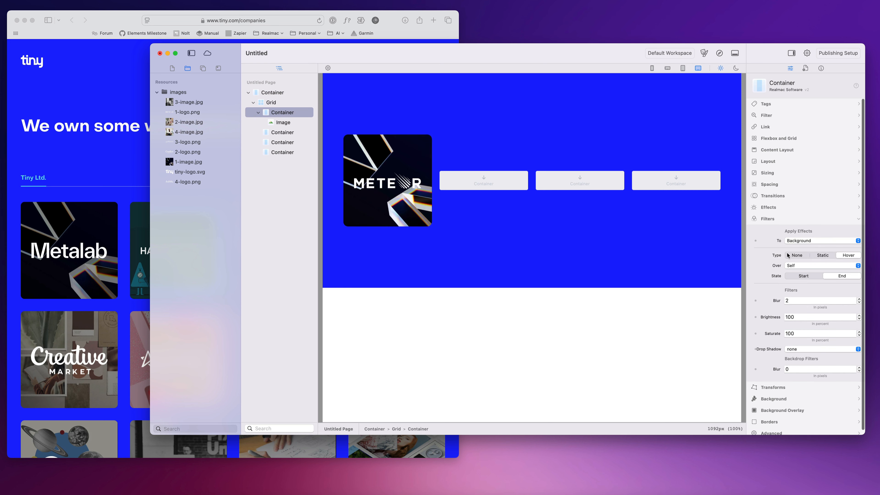
Add a Hover transform to the card's Background, scaled to 110% in the End state, and compare it with the tiny.com cards.
click(777, 221)
click(776, 231)
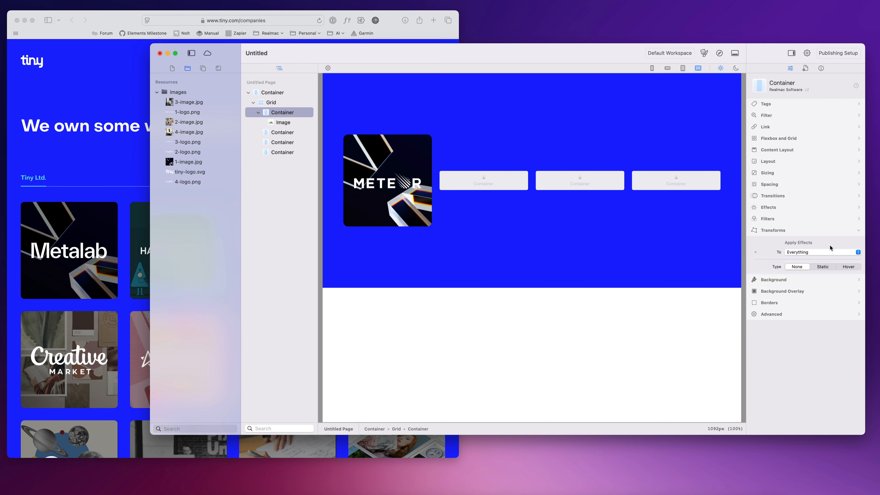
click(848, 268)
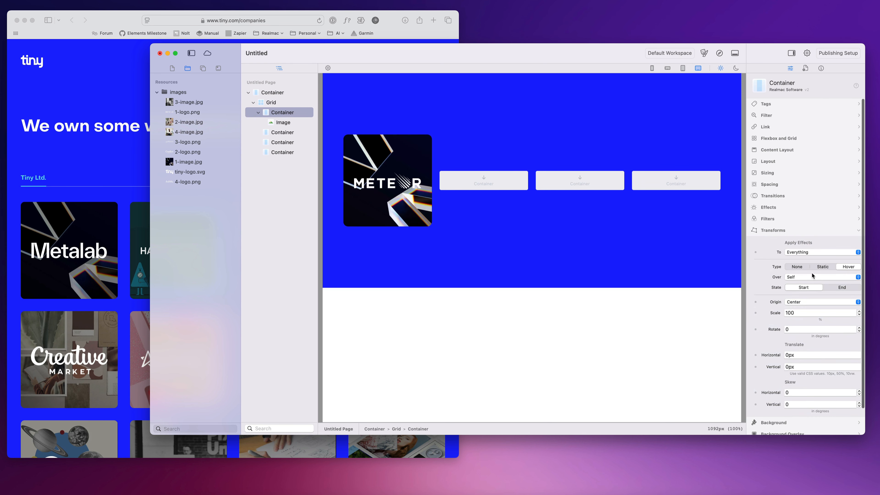
click(797, 253)
click(804, 261)
scroll(821, 260, down, 3)
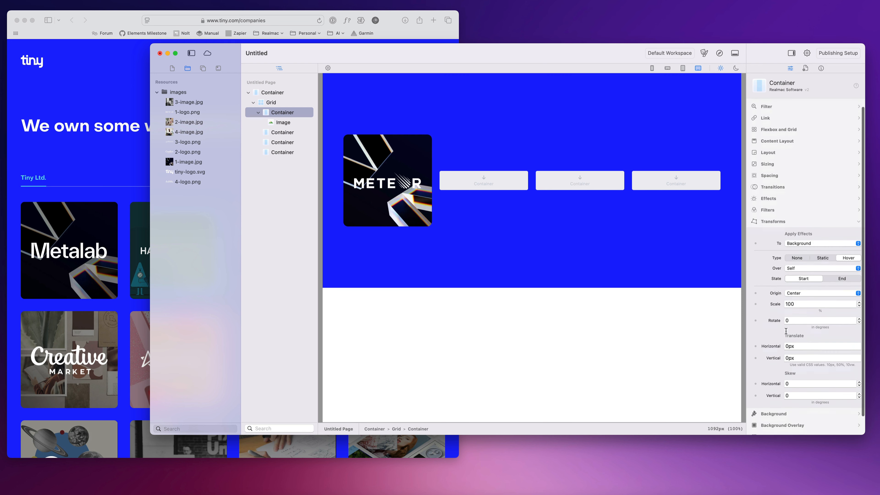
click(834, 260)
scroll(831, 264, up, 2)
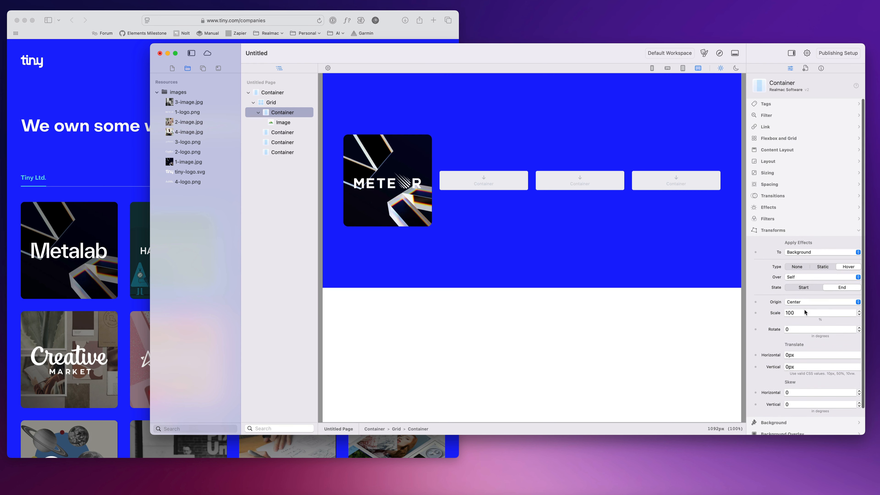
drag(806, 313, 777, 313)
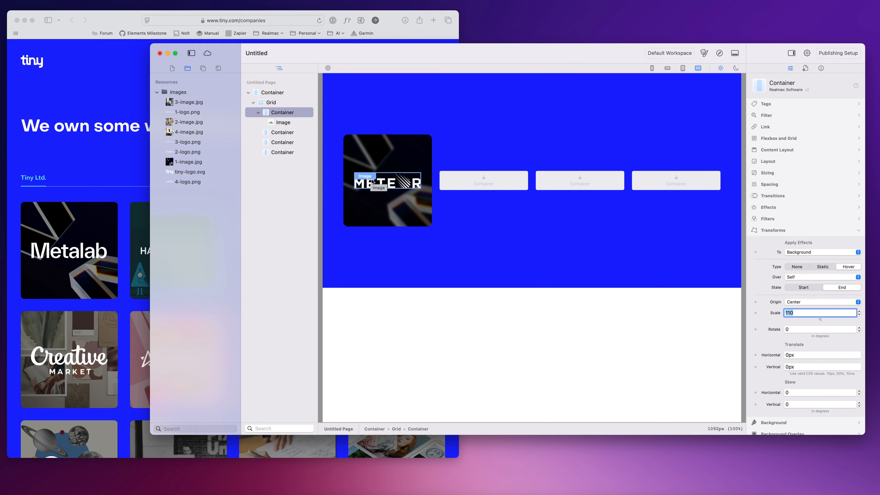
click(126, 191)
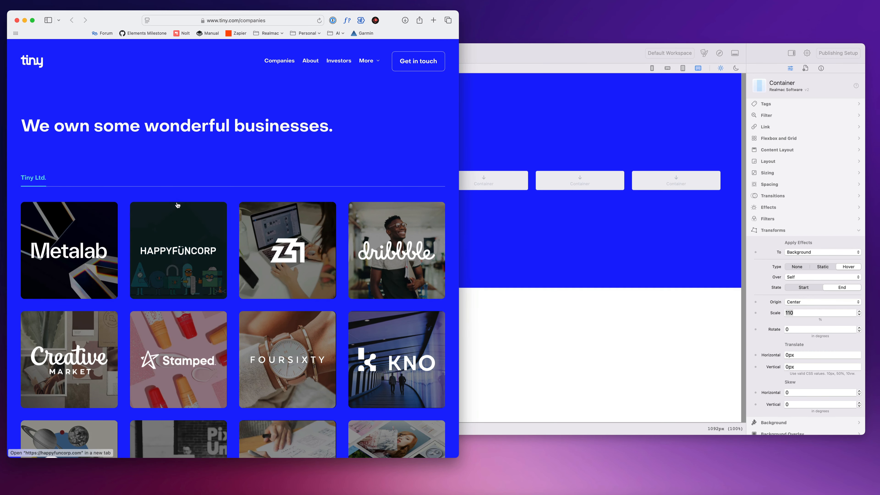
click(575, 105)
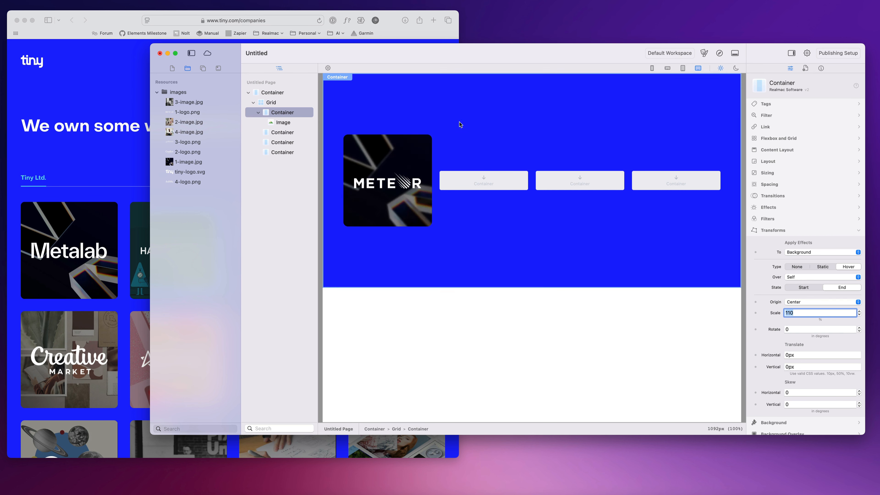
Rename the first card's container as Company.
click(275, 109)
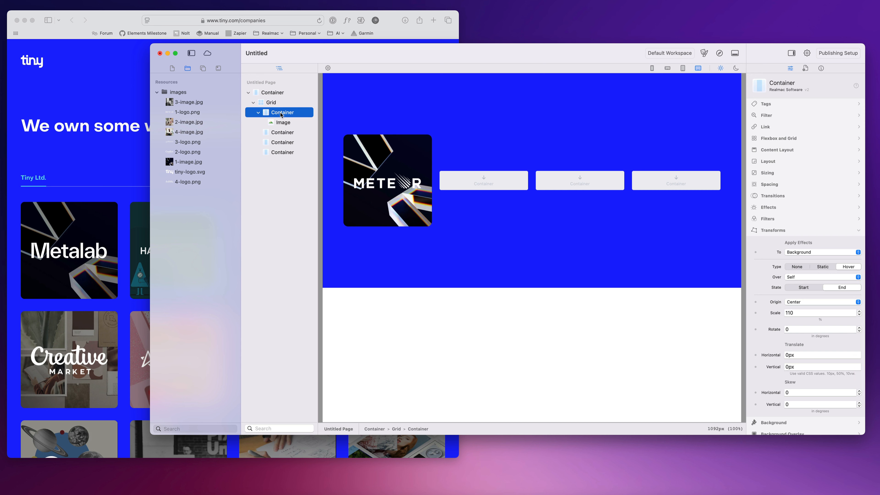
double_click(280, 113)
text(om)
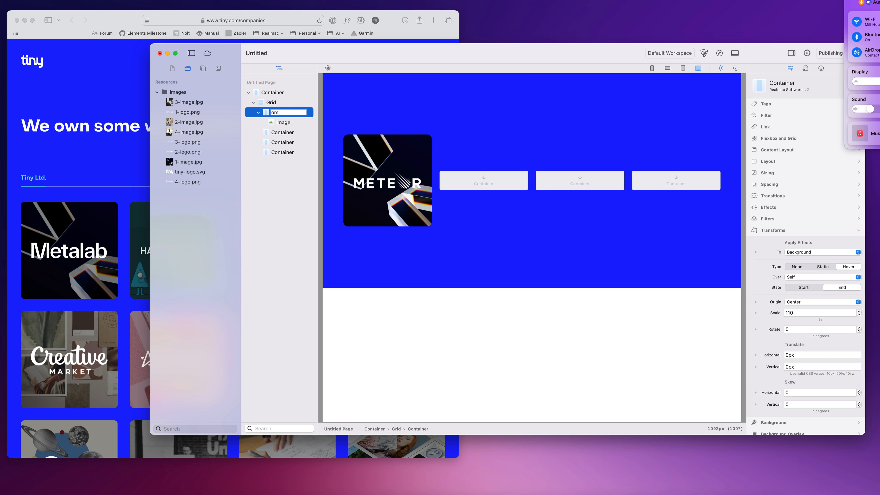
key(Return)
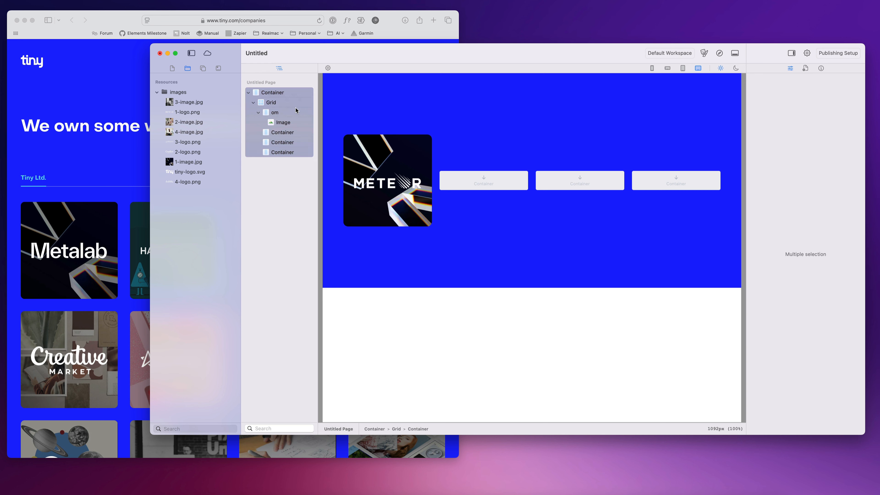
key(super+a)
click(279, 114)
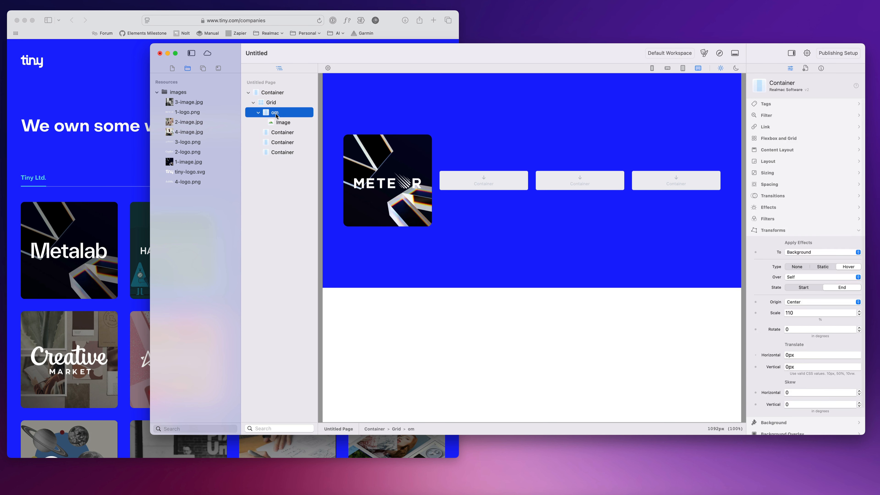
click(276, 114)
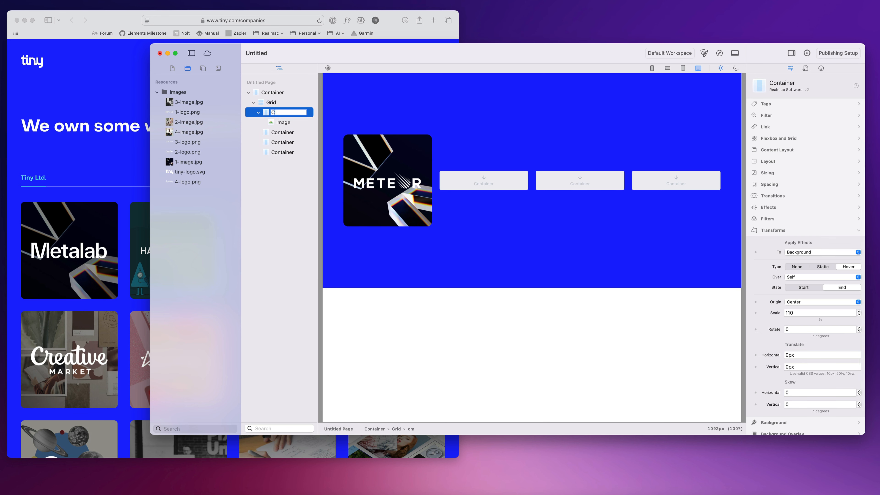
key(Return)
Remove the three empty containers from the grid.
click(283, 133)
shift+click(283, 152)
right_click(284, 151)
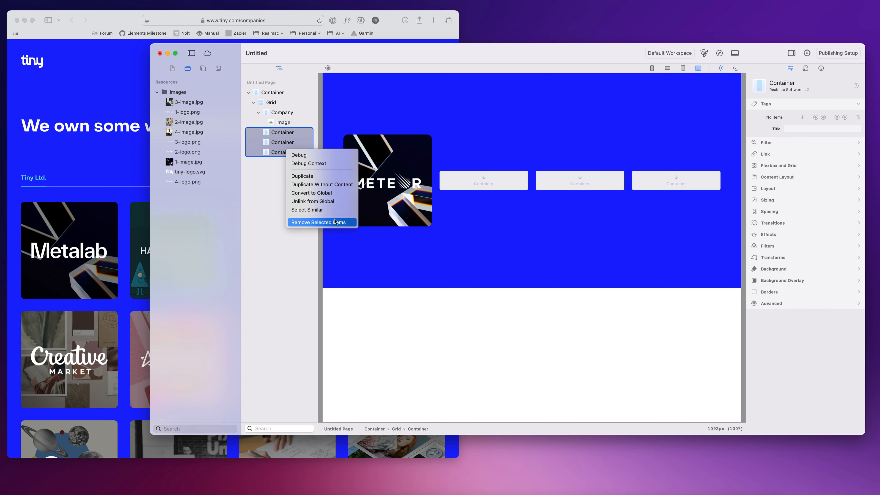
click(322, 223)
click(277, 113)
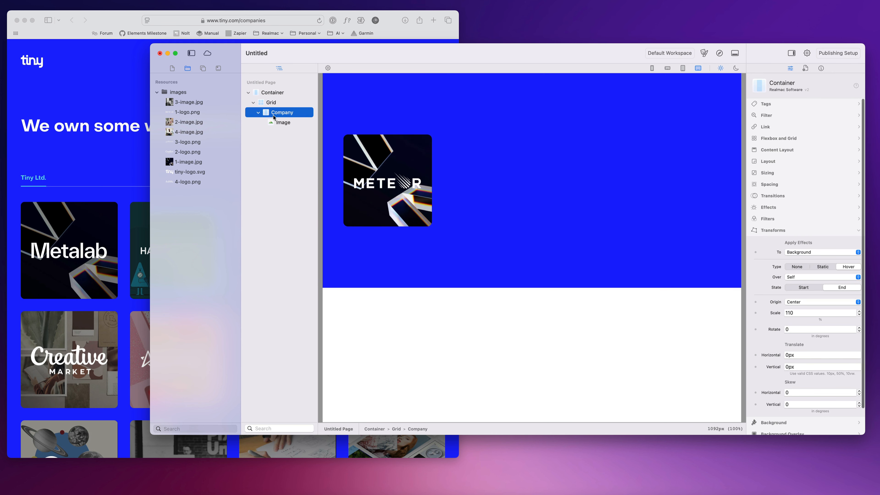
key(super+d)
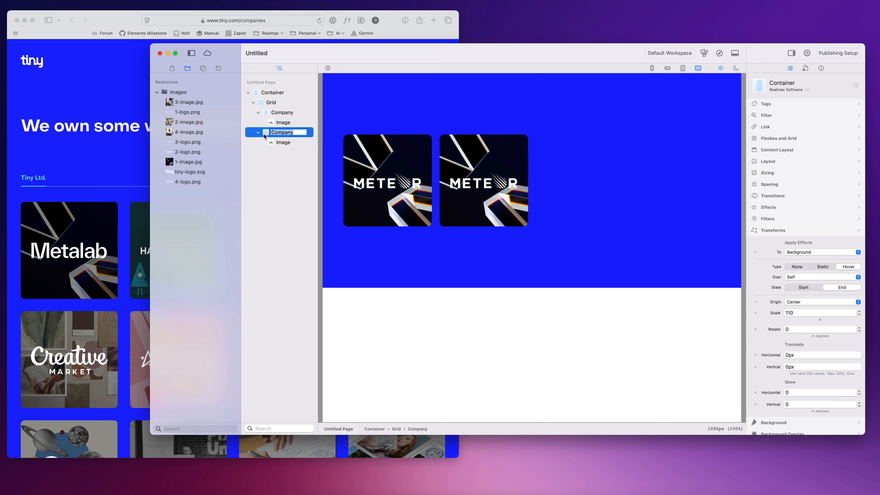
key(Return)
key(Delete)
Convert the Company container to a global component.
click(286, 114)
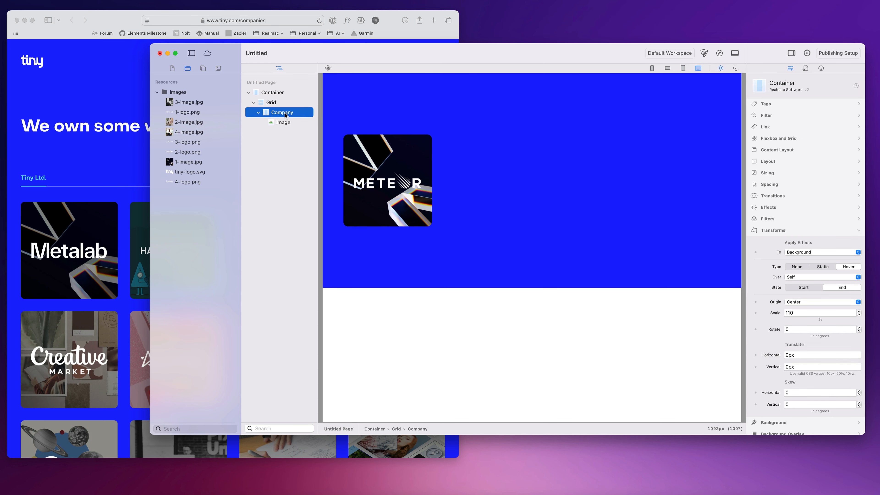
right_click(286, 115)
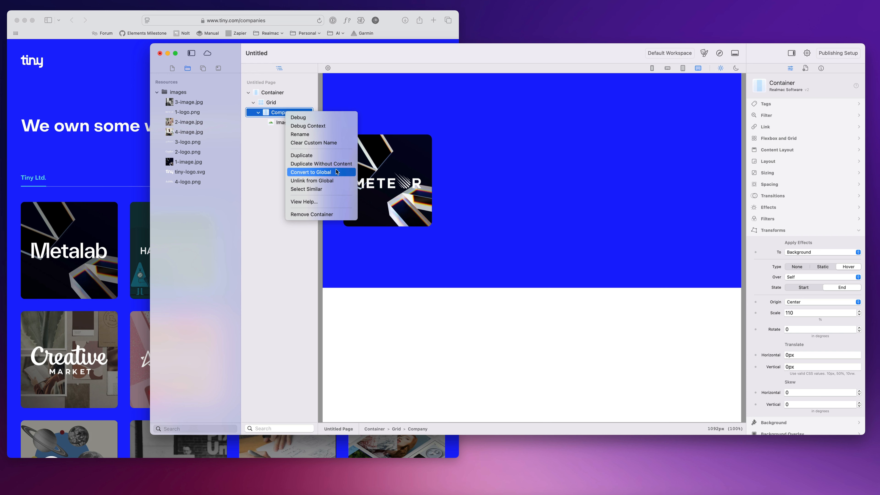
click(346, 172)
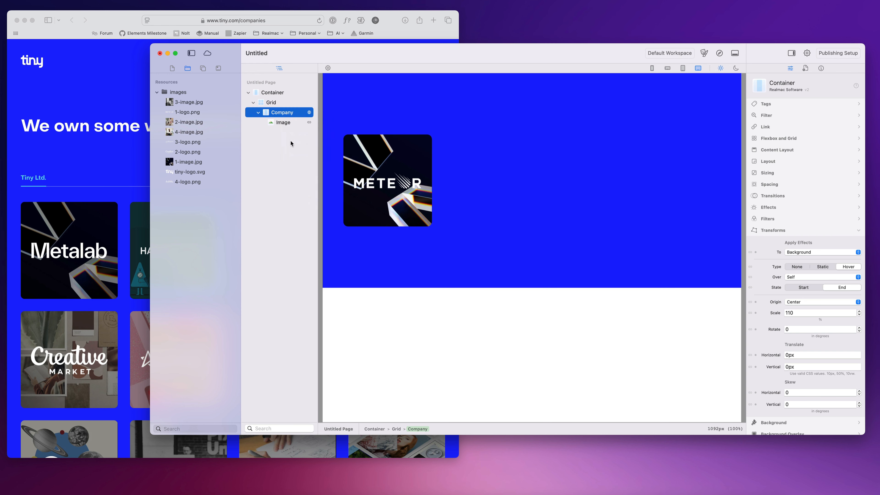
Add three more instances of the Company global to the grid and collapse the cards' contents in the page outline.
click(203, 69)
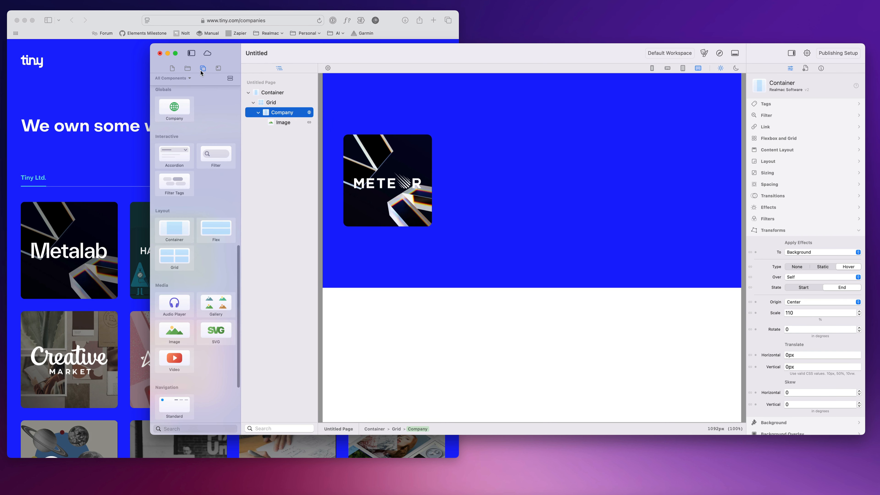
scroll(207, 125, down, 10)
drag(174, 185, 281, 107)
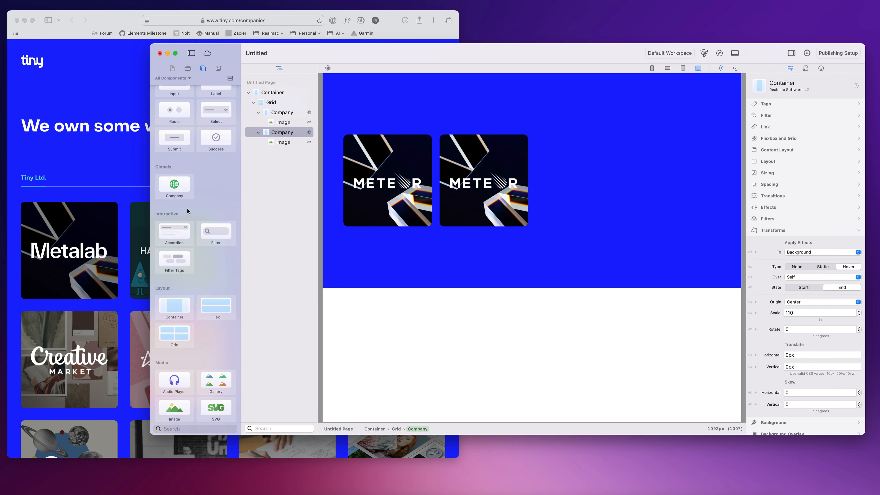
drag(184, 183, 289, 103)
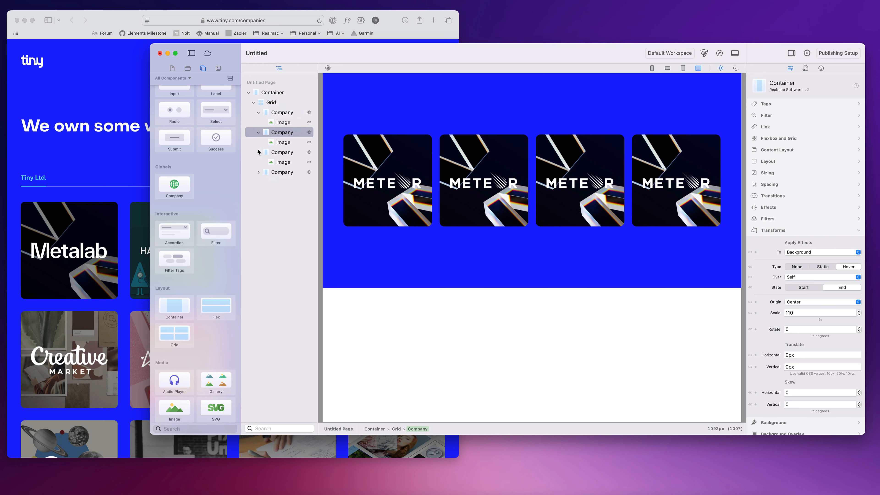
click(258, 152)
click(258, 132)
click(258, 112)
Try a white border with a width of 2 on the first Company card and reset its width to 0.
click(284, 113)
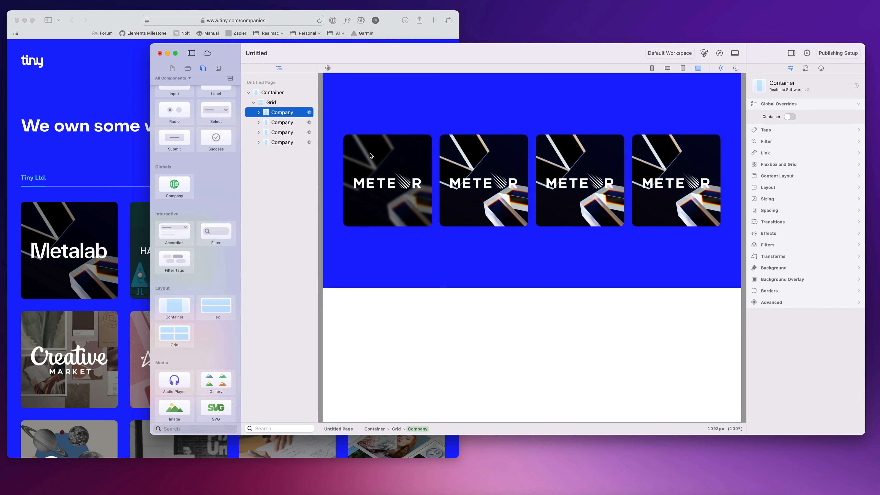
click(398, 163)
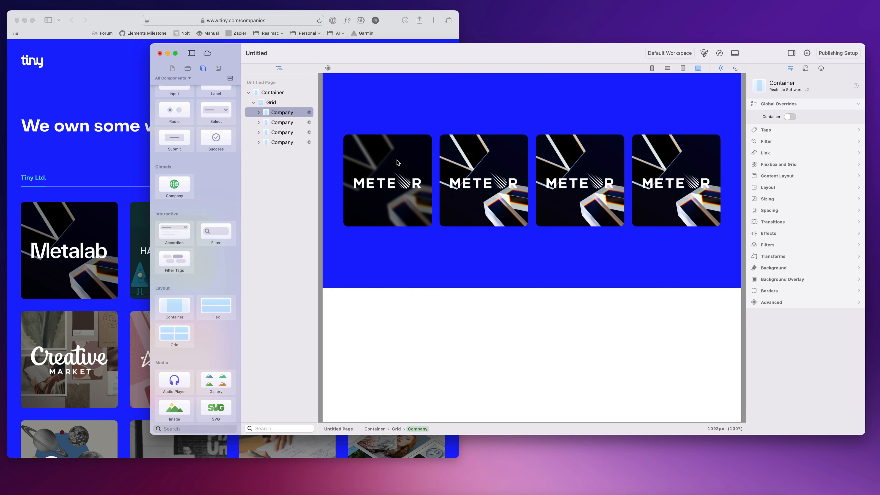
click(785, 271)
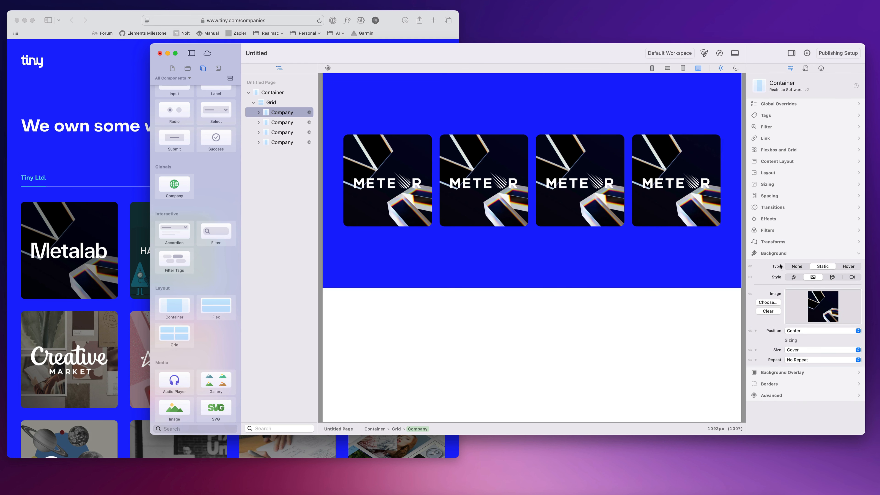
click(777, 254)
click(769, 277)
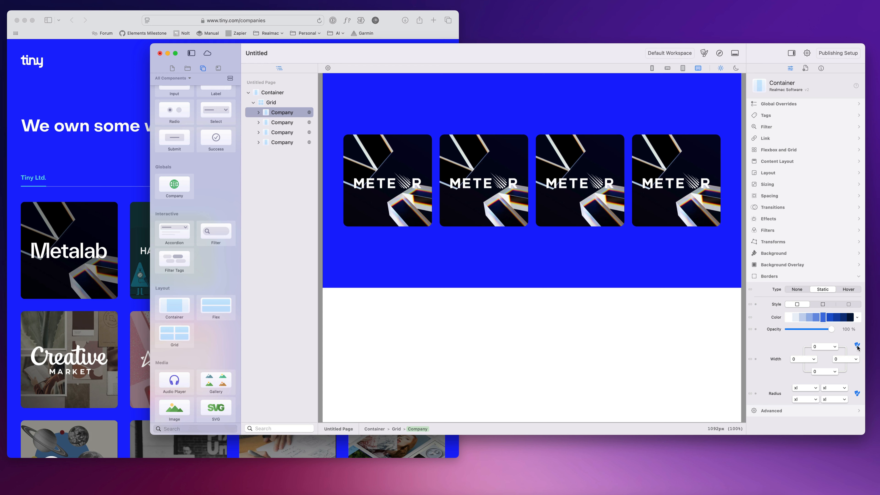
drag(836, 345, 799, 350)
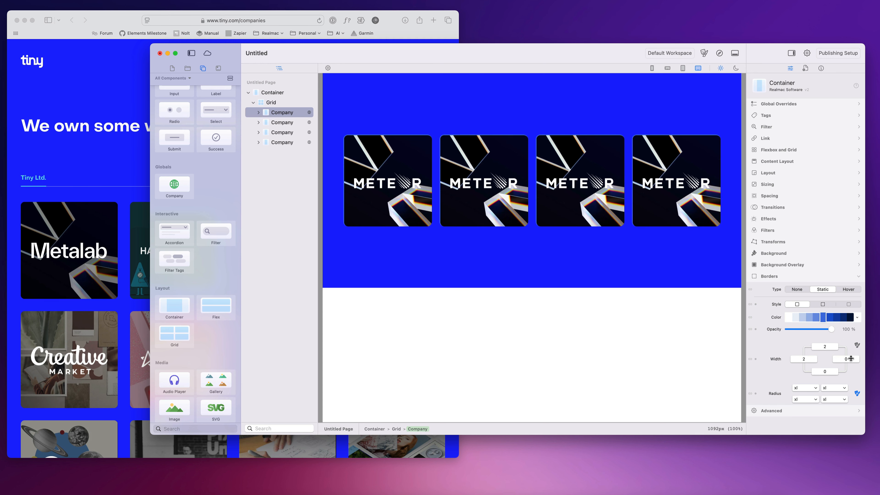
click(789, 317)
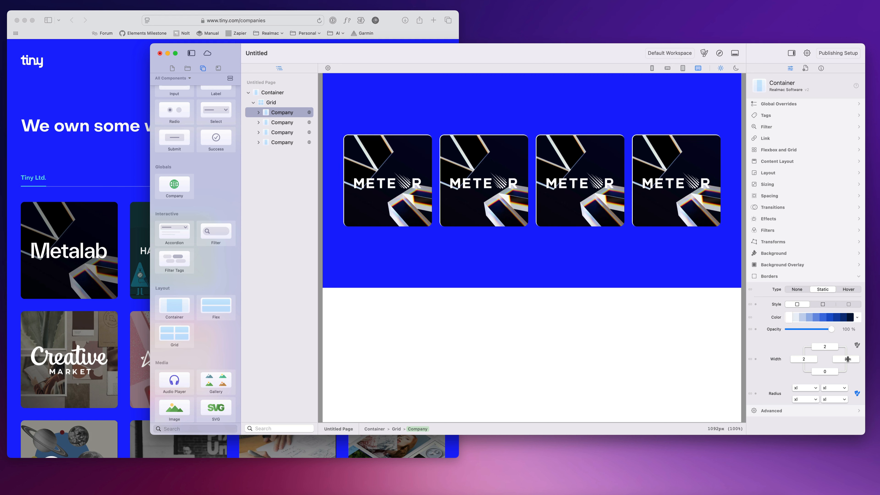
drag(848, 359, 826, 362)
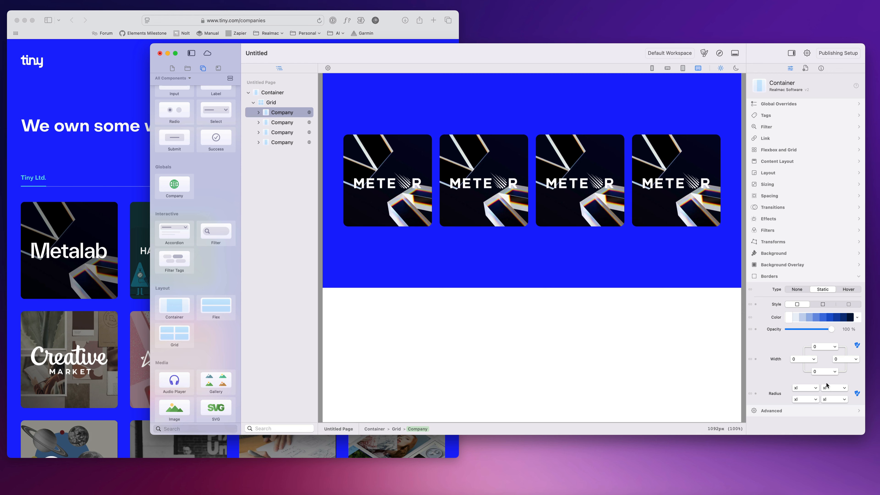
click(767, 276)
Try replacing the second Company card's logo with 2-logo.png and restore 1-logo.png.
click(467, 153)
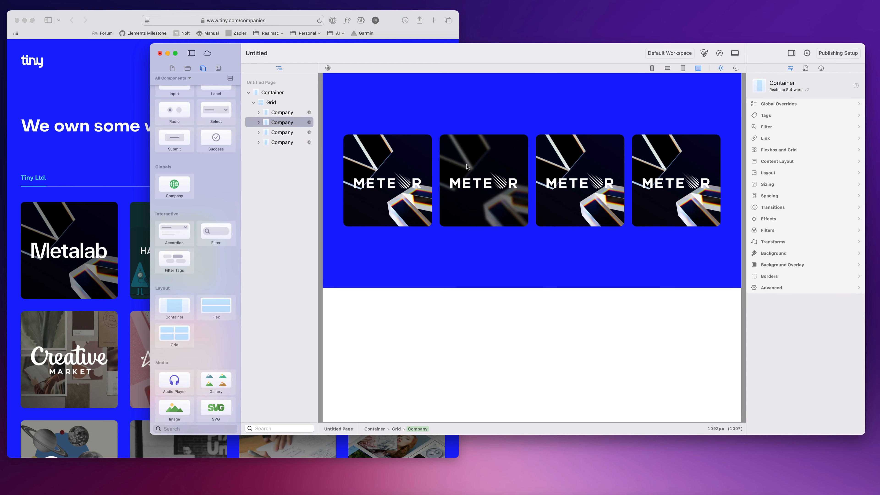
click(487, 185)
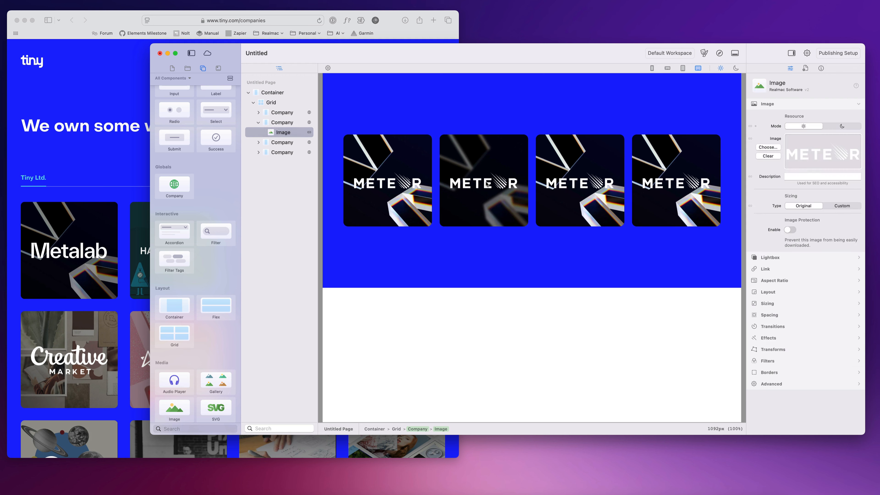
click(580, 182)
click(676, 181)
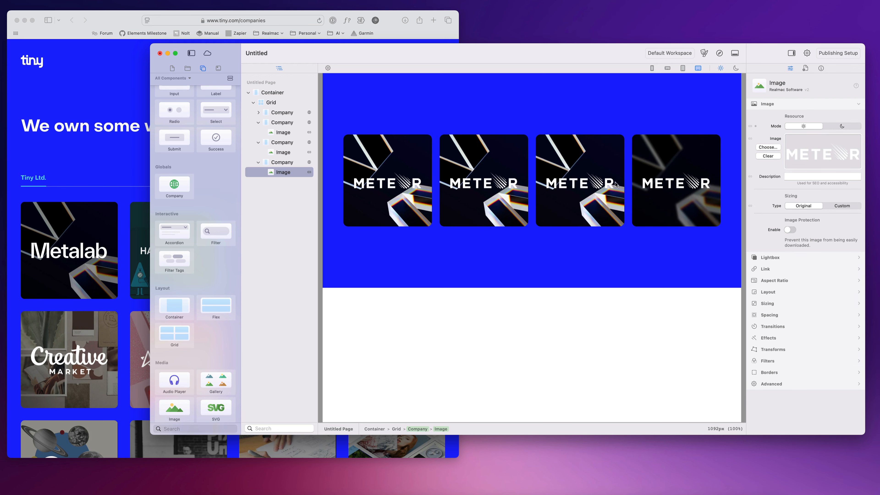
click(477, 183)
click(187, 68)
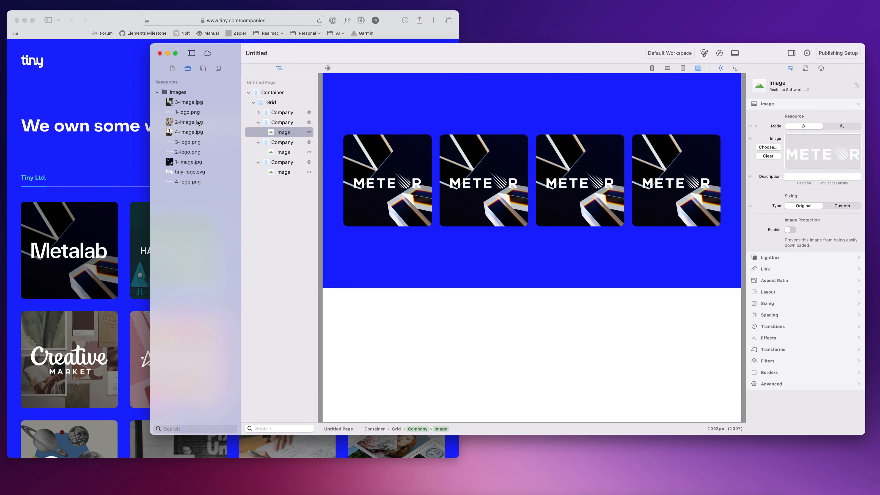
drag(866, 151, 834, 148)
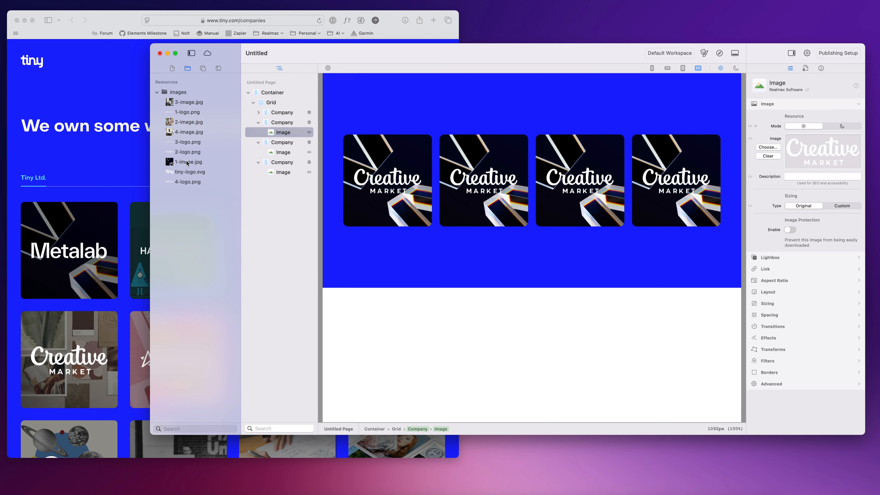
drag(185, 114, 832, 153)
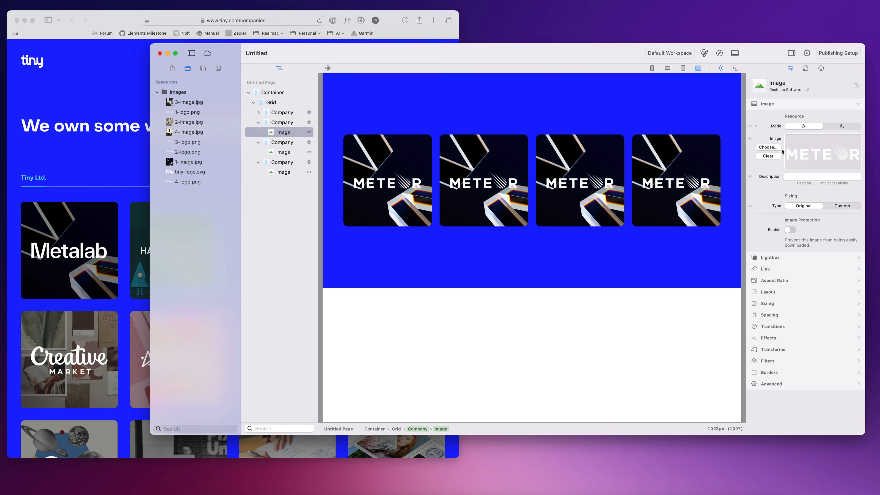
Make the global Company card's logo image overridable per instance and set the second card's logo to 2-logo.png.
click(499, 162)
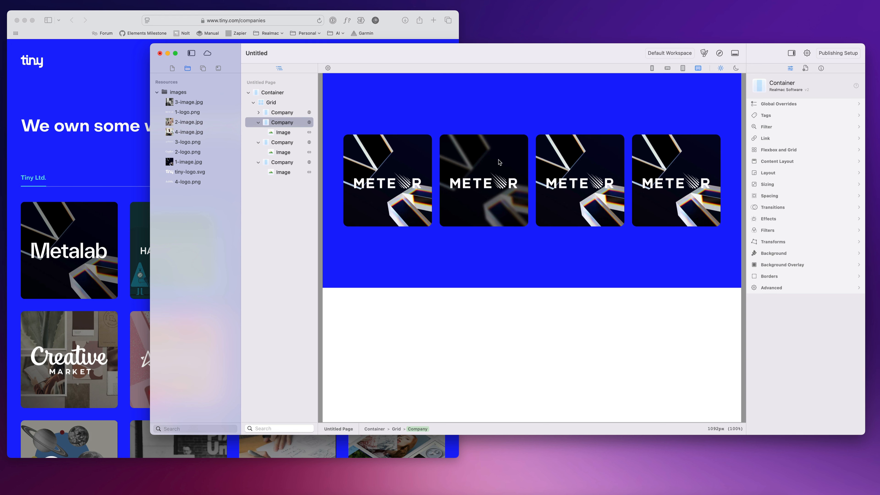
click(482, 185)
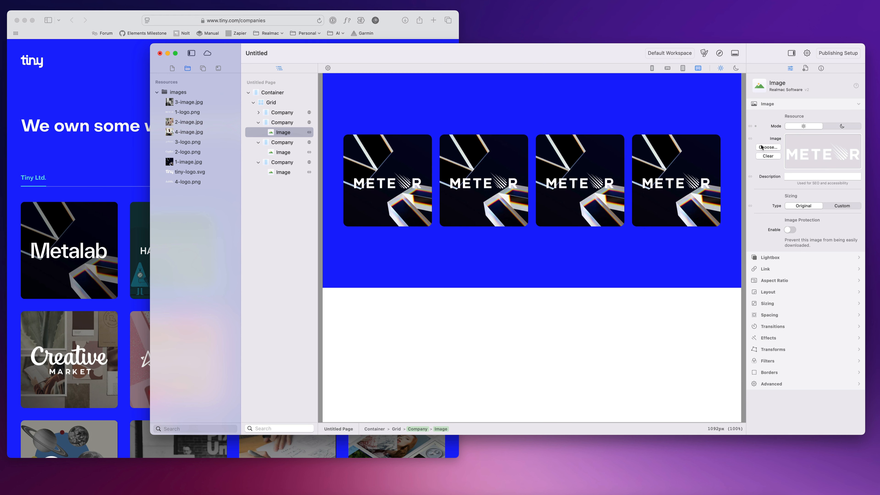
click(751, 138)
drag(189, 157, 831, 156)
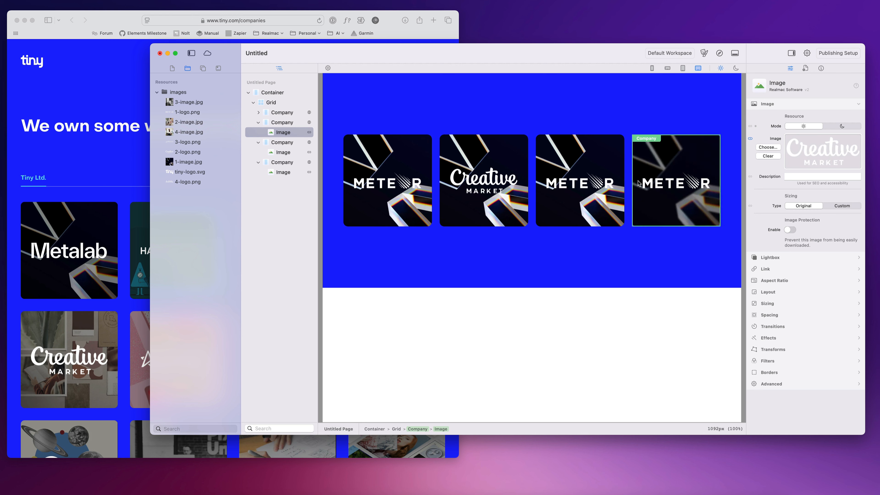
Set the third Company card's logo to 3-logo.png and the fourth card's logo to 4-logo.png.
click(581, 180)
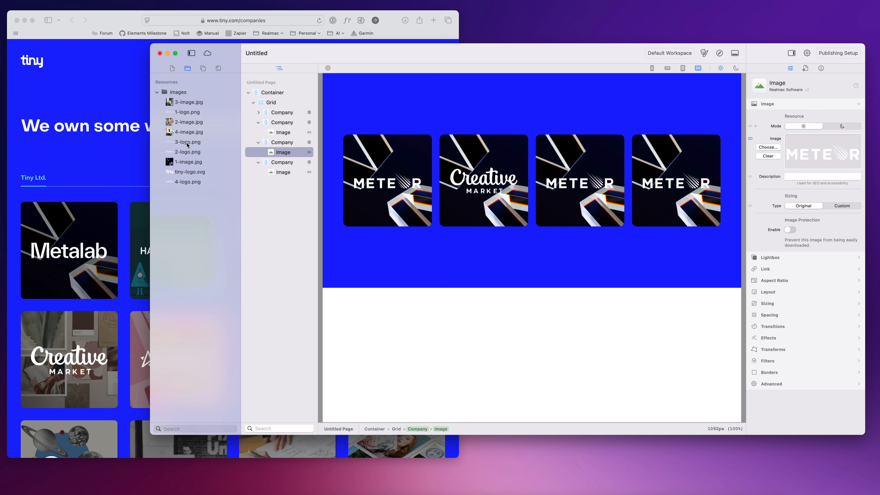
drag(187, 144, 803, 148)
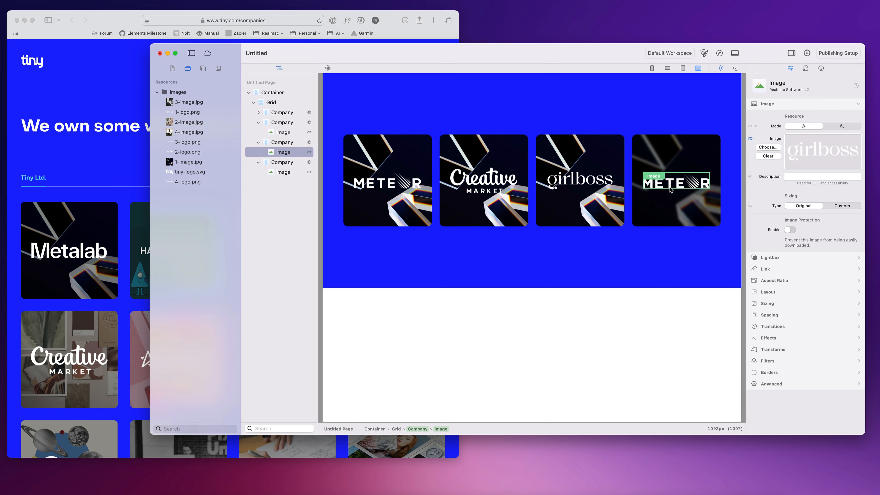
click(645, 180)
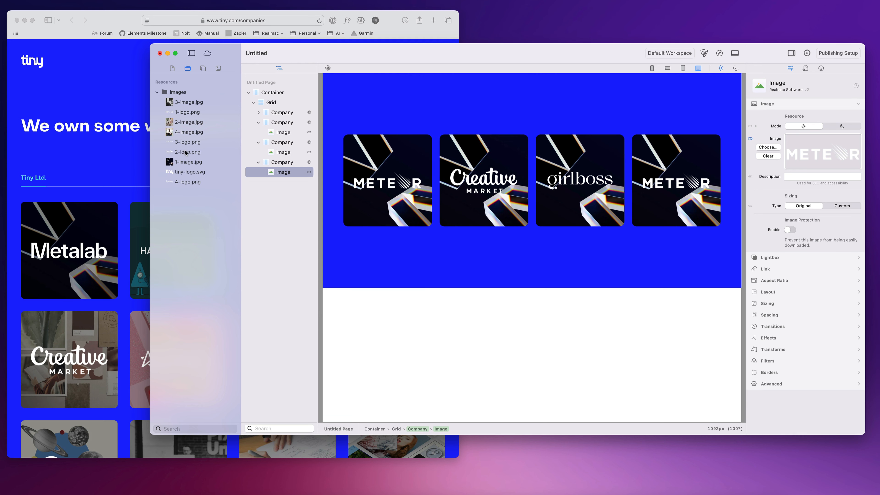
drag(187, 181, 819, 154)
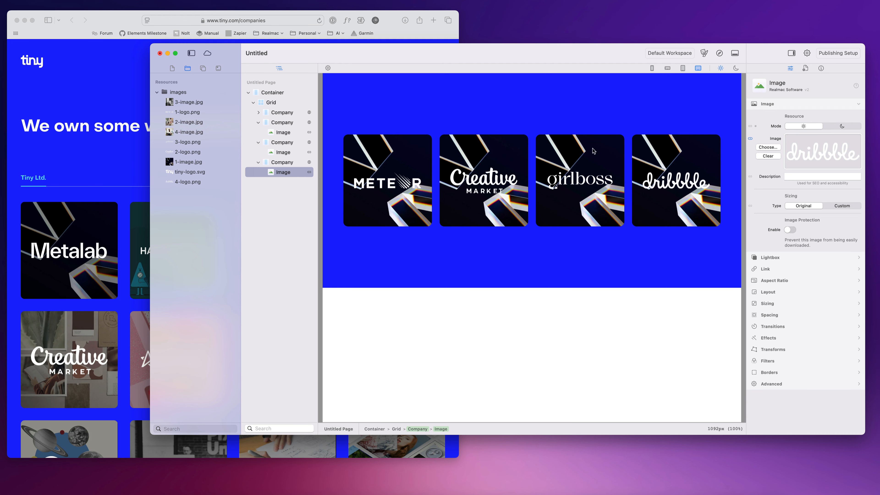
Try static effects on the second card's logo image and set its effects type back to None.
click(481, 183)
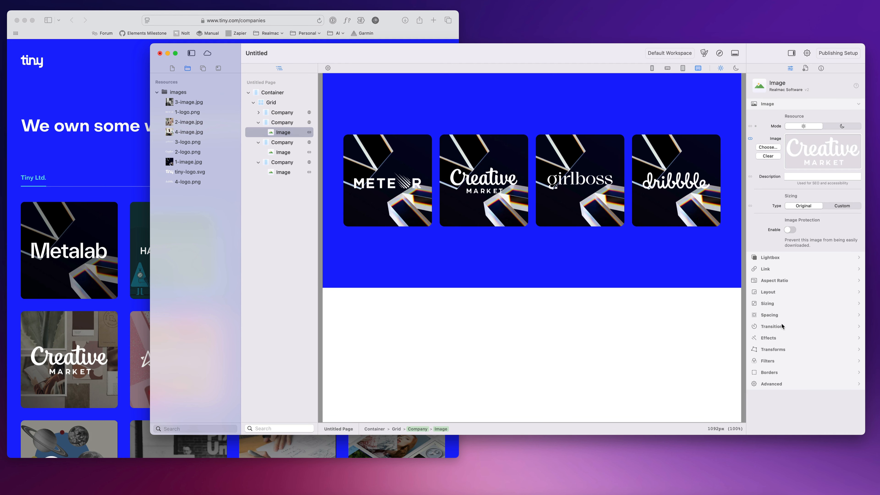
click(779, 338)
click(826, 211)
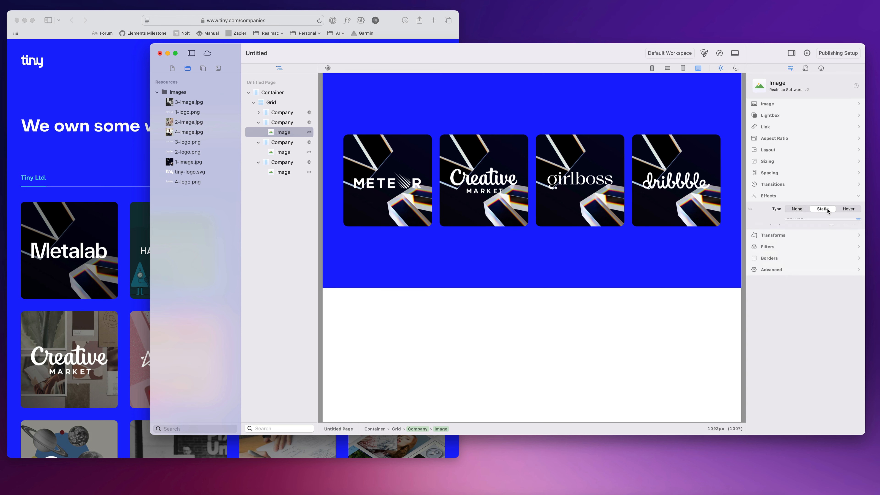
click(800, 208)
click(778, 197)
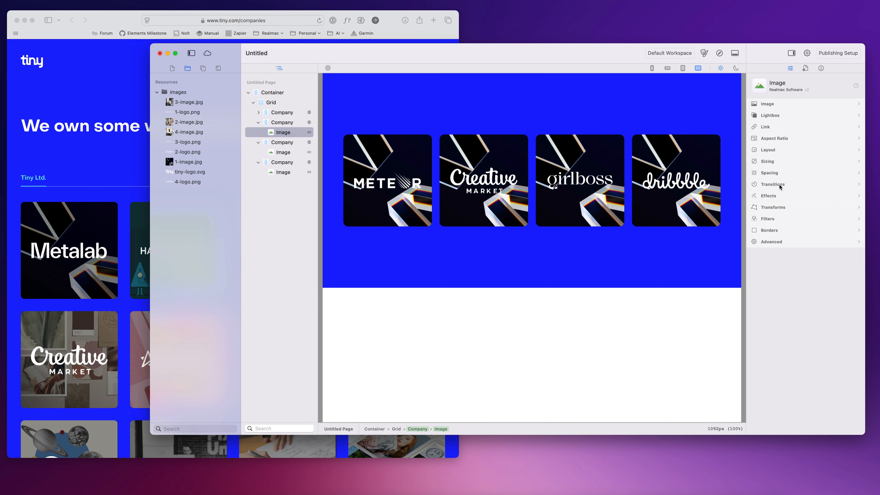
click(780, 186)
click(779, 187)
click(778, 185)
click(778, 186)
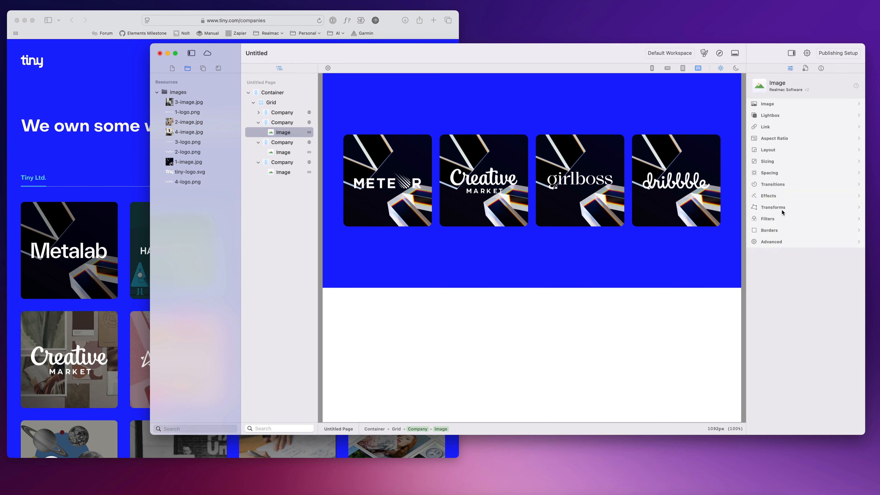
Try a static filter blur of 3 pixels on the second card's logo image and reset the blur to 0.
click(772, 219)
click(822, 232)
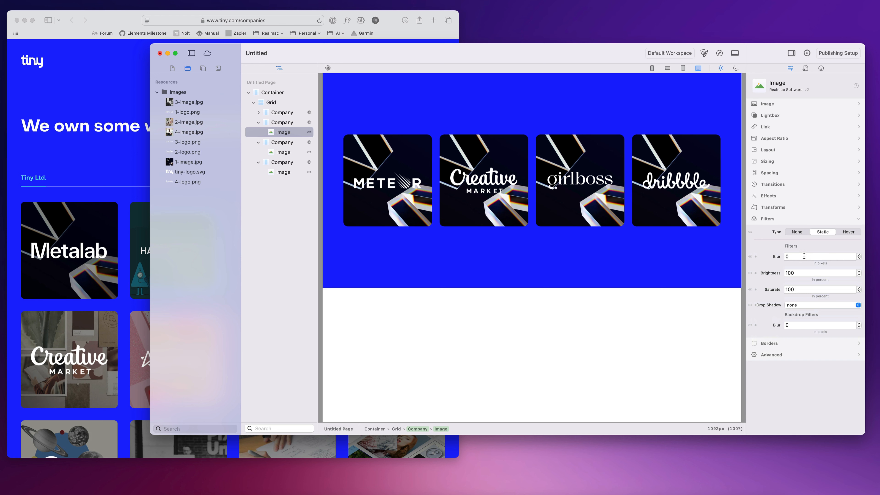
click(787, 256)
text(3)
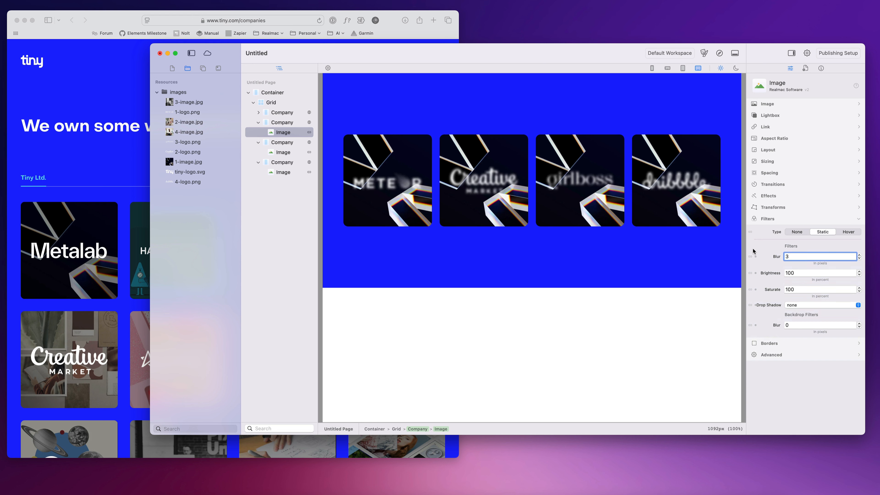
key(BackSpace)
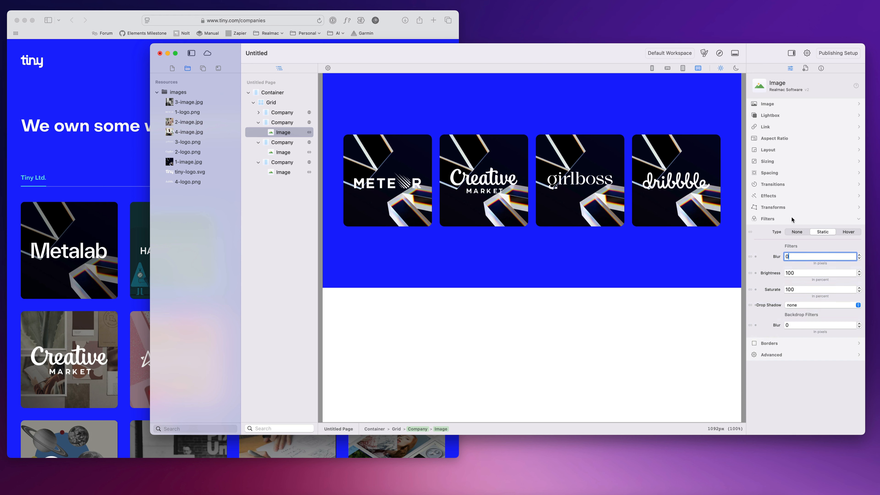
click(790, 218)
click(784, 209)
click(784, 208)
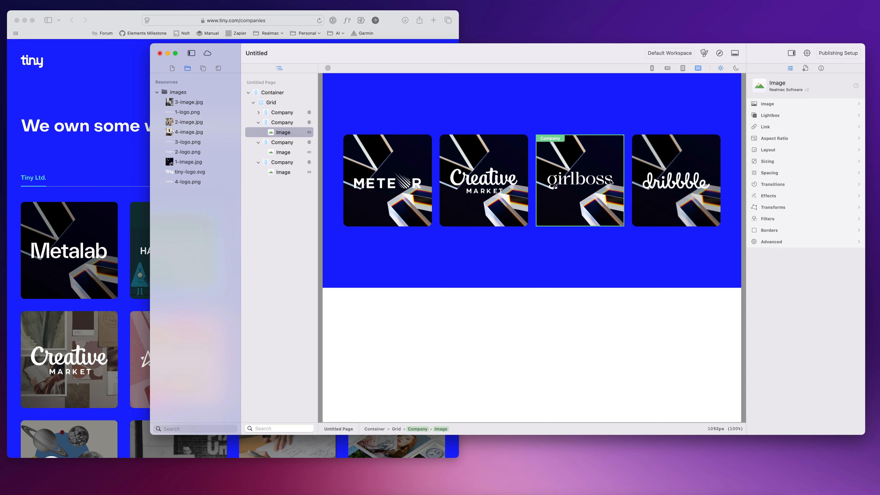
click(585, 185)
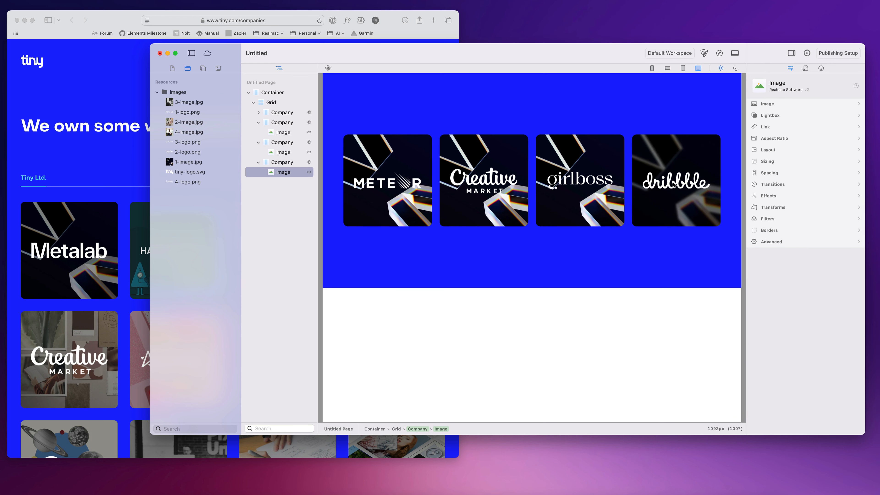
click(585, 184)
click(486, 184)
click(392, 183)
click(481, 181)
click(577, 180)
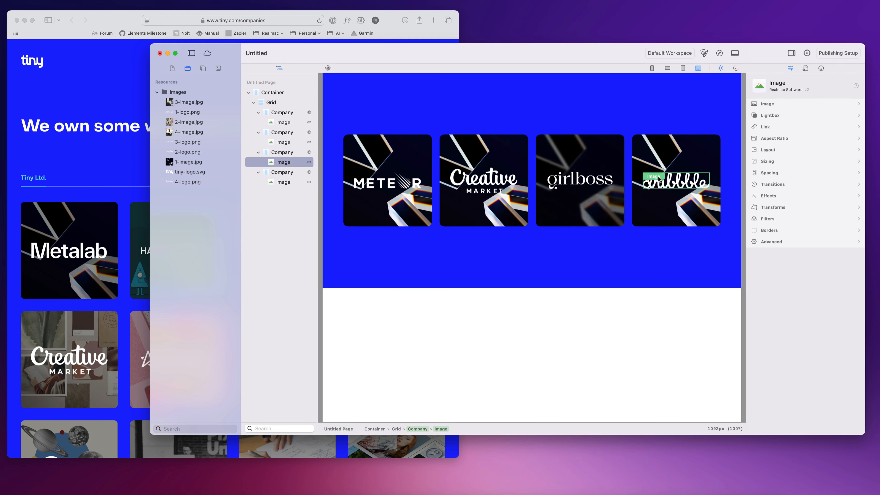
Turn on Show Selection in the editor and override the second Company card's background image with 2-image.jpg.
click(489, 161)
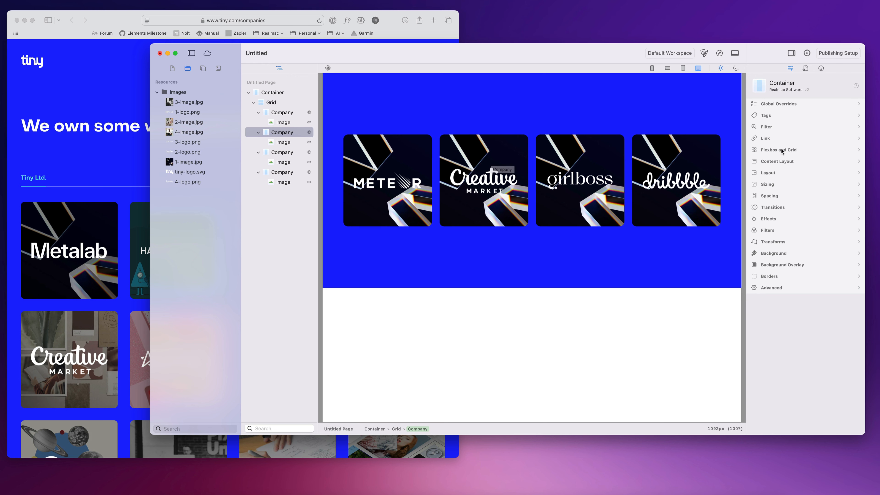
click(784, 253)
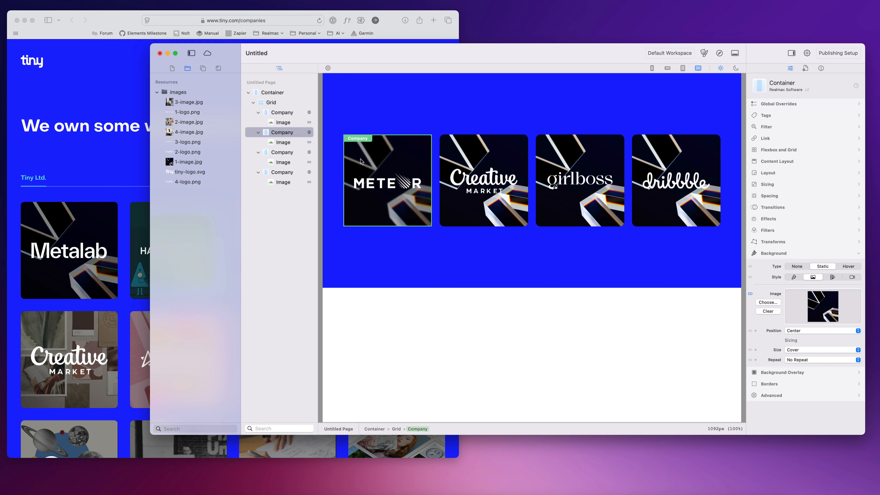
click(328, 67)
click(319, 116)
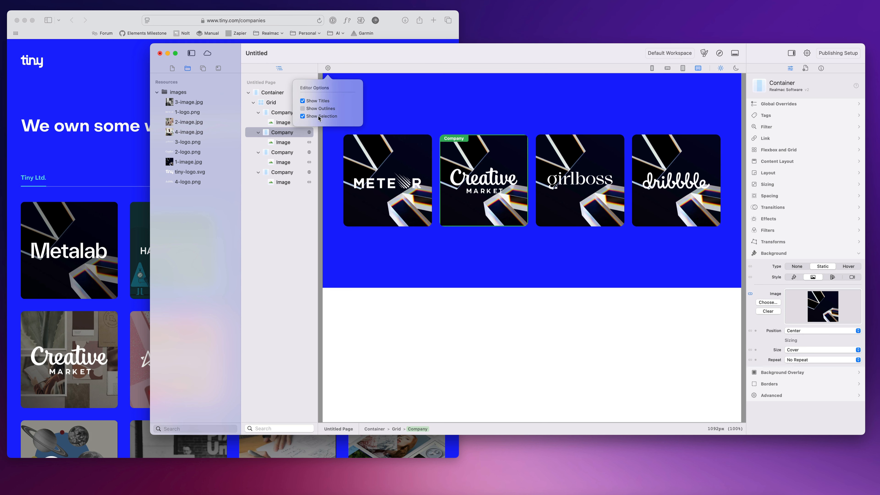
click(328, 57)
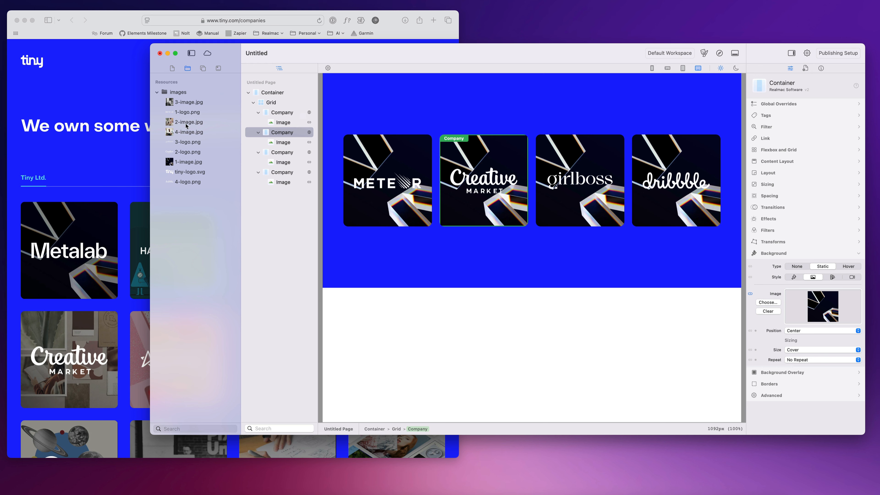
drag(186, 126, 829, 309)
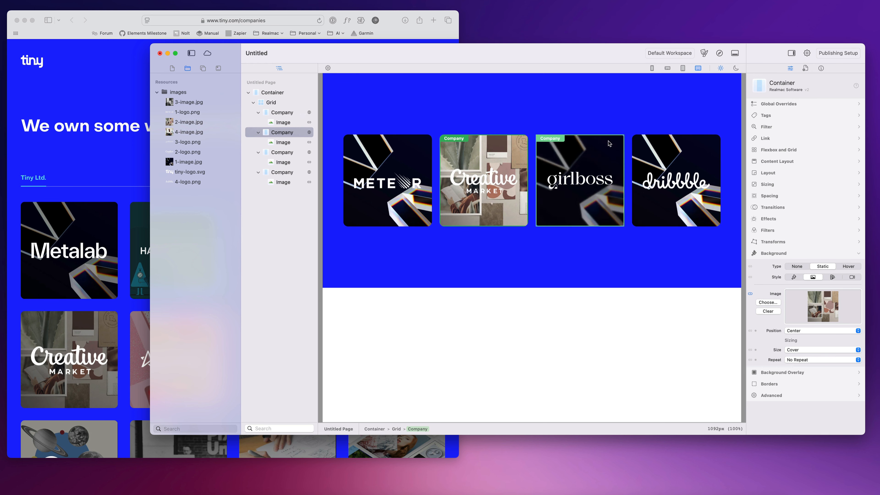
Override the third Company card's background image with 3-image.jpg and the fourth card's with 4-image.jpg.
click(577, 143)
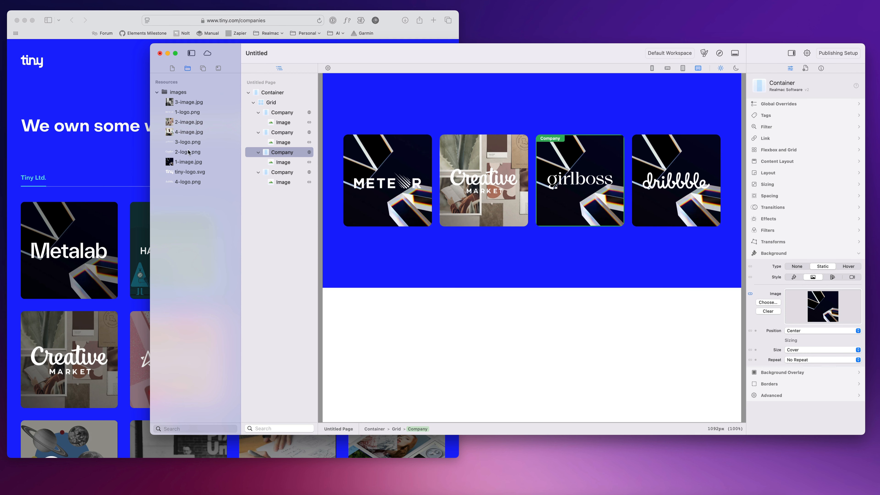
drag(186, 145, 835, 311)
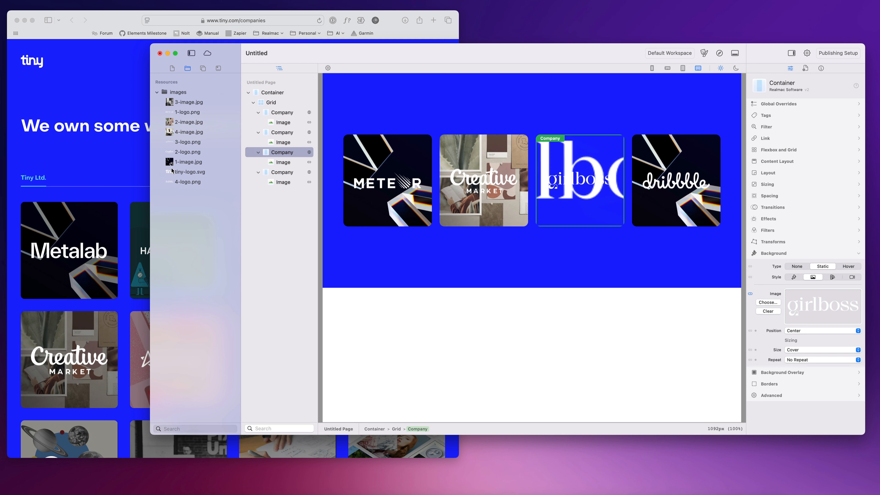
drag(187, 103, 824, 307)
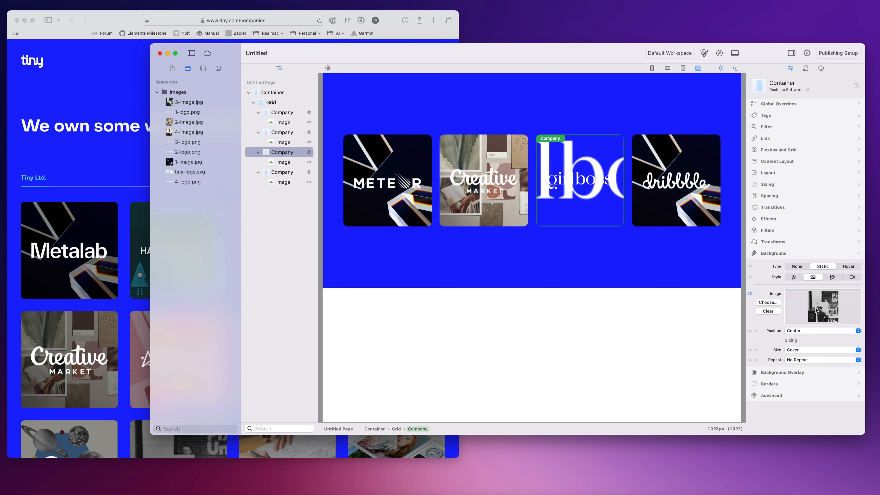
click(702, 148)
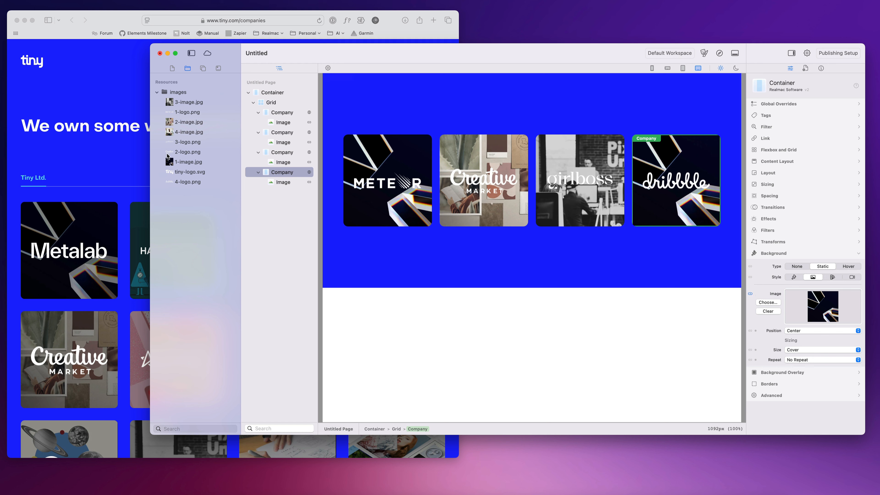
drag(187, 134, 832, 304)
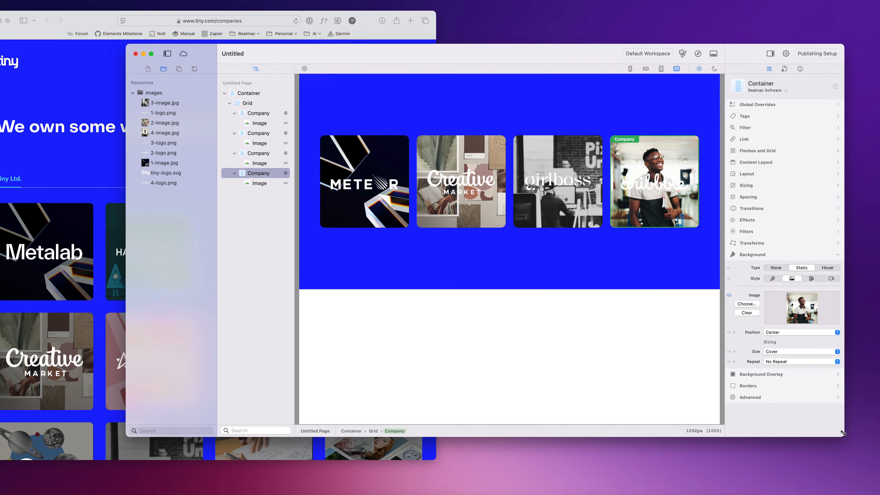
Try docking the Resources pane beside the inspector, and move it beneath the inspector with more height.
drag(863, 432, 847, 443)
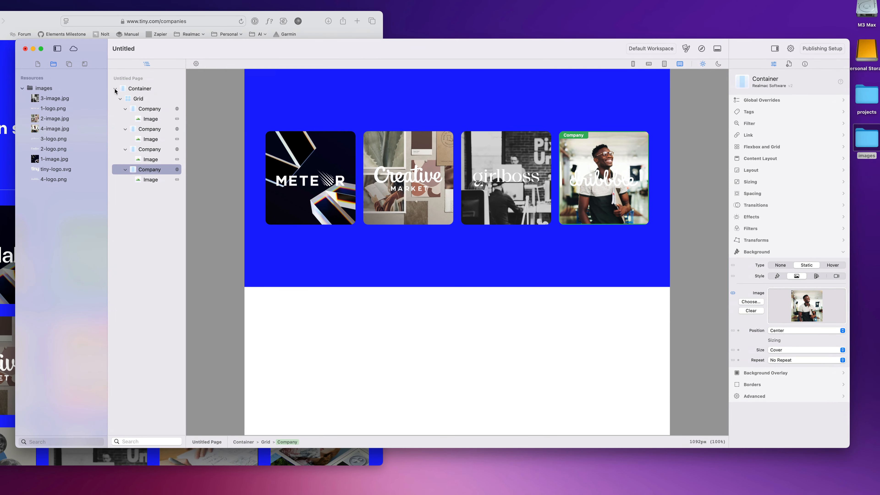
drag(867, 139, 725, 131)
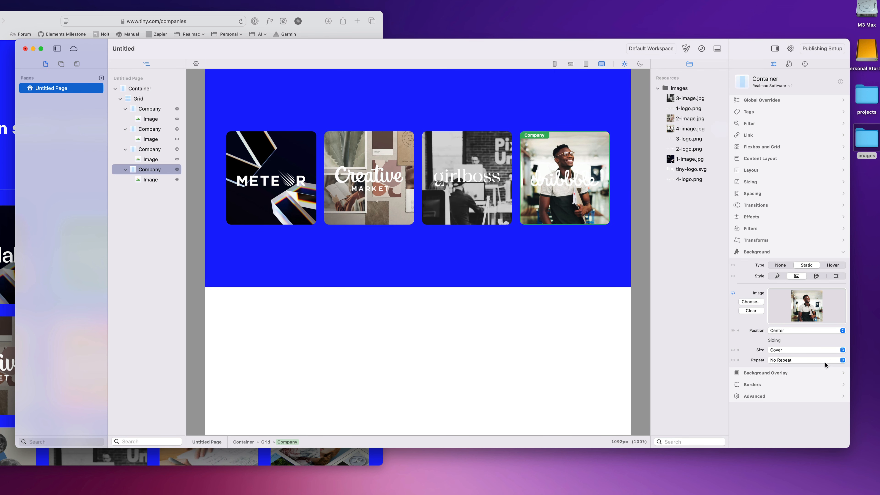
drag(690, 66, 793, 441)
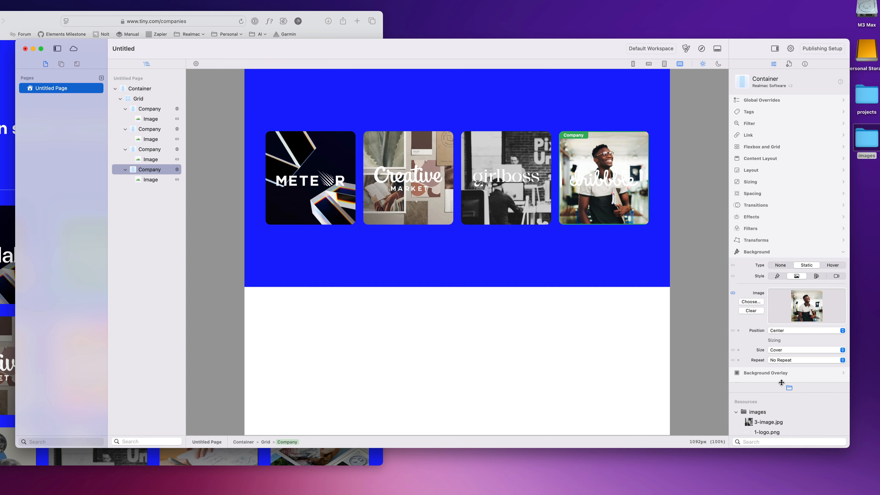
drag(781, 383, 782, 322)
Try 3-image.jpg and 2-image.jpg as the fourth Company card's background and set it back to 4-image.jpg.
drag(768, 362, 815, 313)
drag(764, 382, 820, 308)
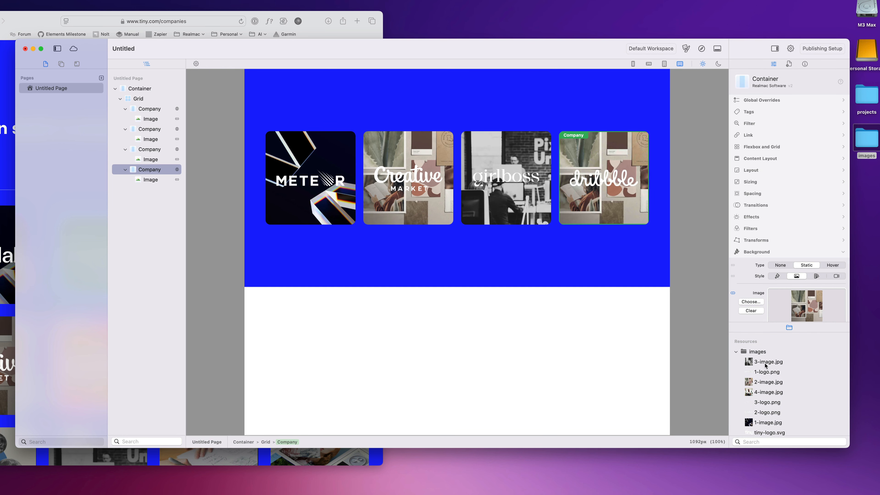
scroll(787, 387, down, 2)
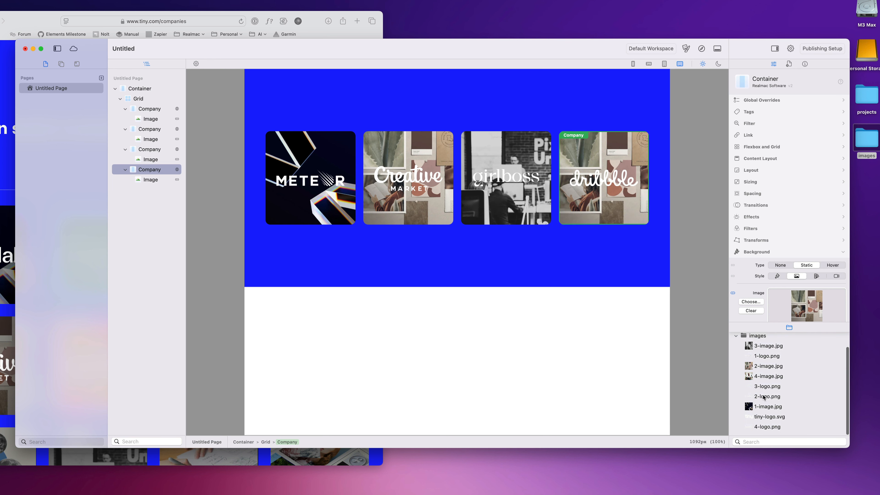
drag(764, 378, 808, 305)
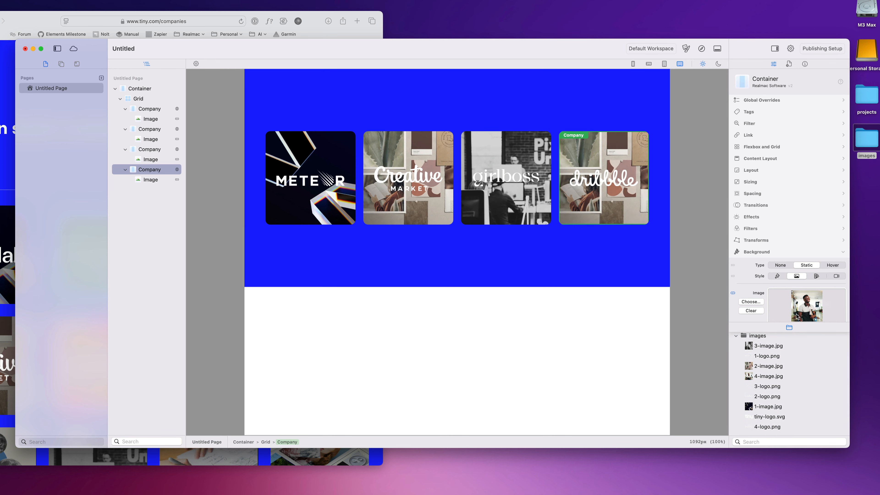
Return the Resources pane to the sidebar that holds the Pages pane and narrow the project window.
drag(713, 137, 724, 135)
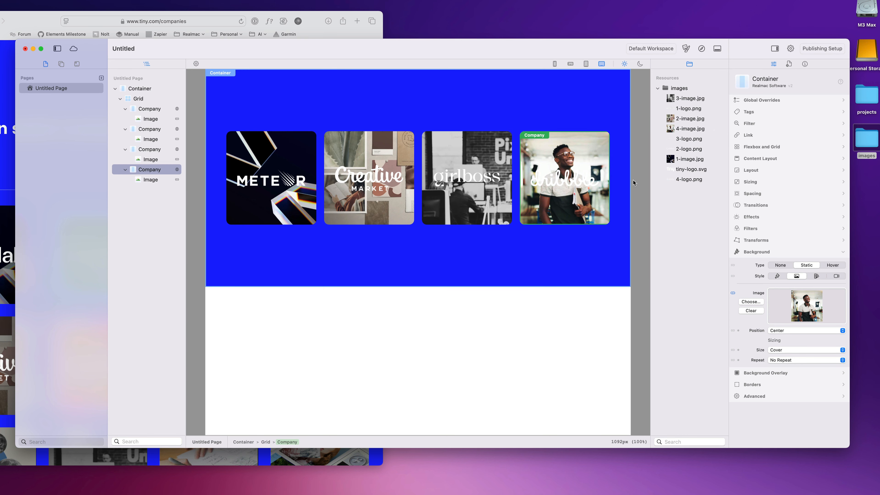
click(648, 49)
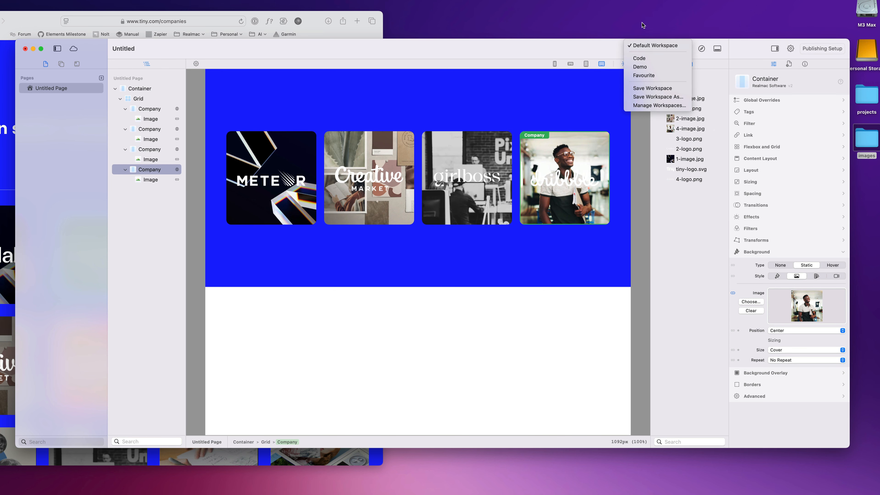
click(562, 48)
drag(691, 64, 83, 67)
drag(16, 39, 82, 46)
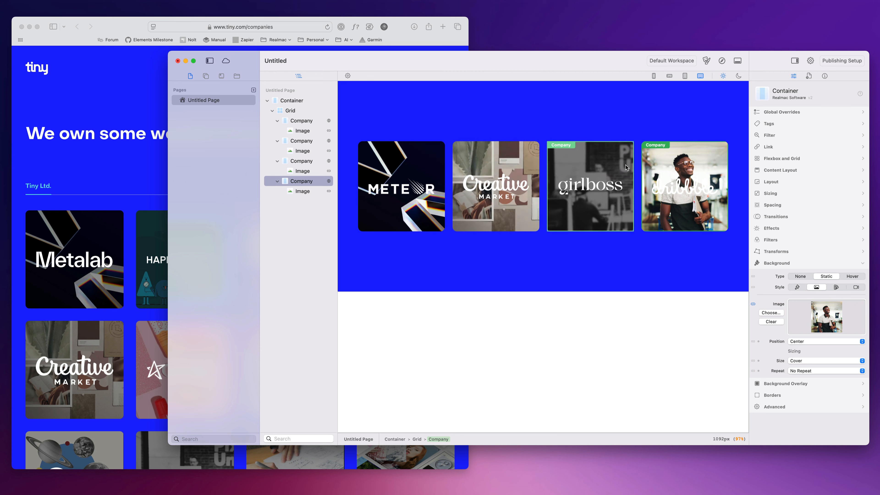
Select the outer Container, preview the page in Safari, and close the preview to return to Elements.
click(672, 128)
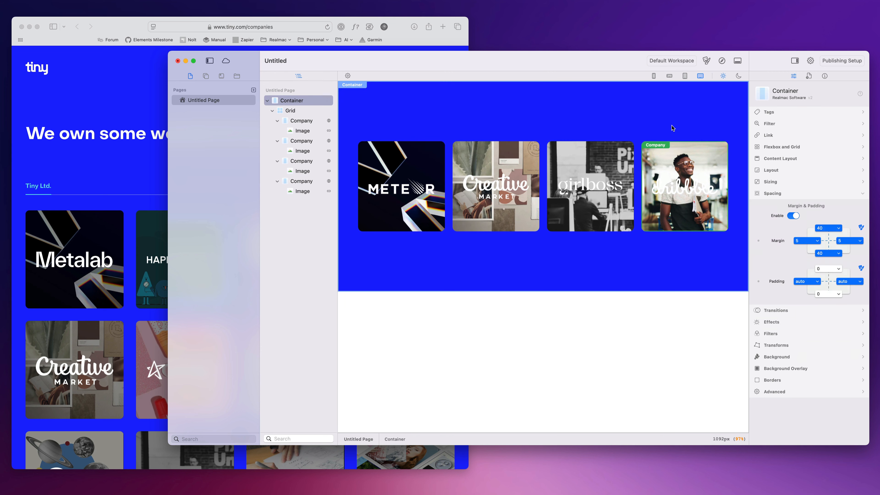
click(720, 62)
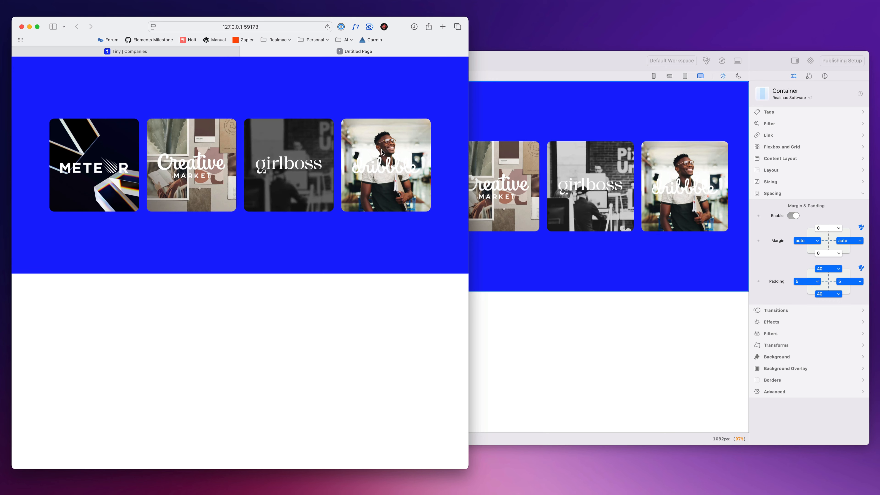
click(577, 119)
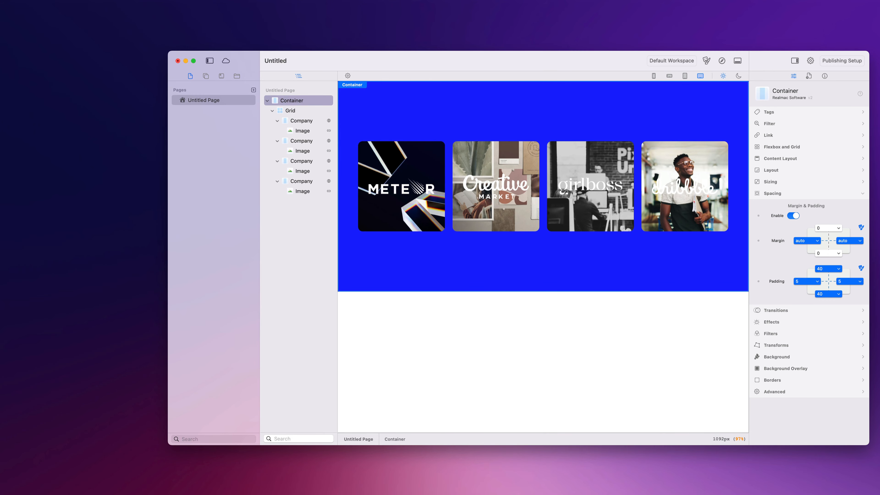
key(super+Tab)
key(super+w)
click(559, 67)
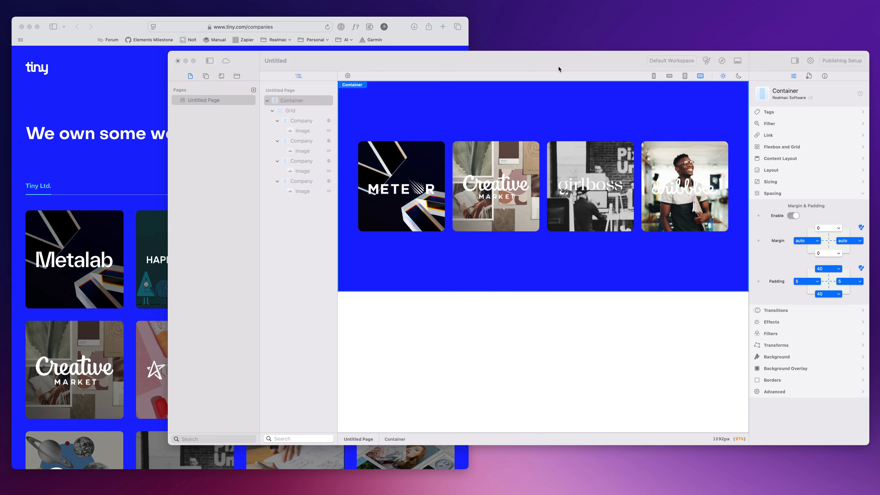
Examine the card grid at the 768 px, 640 px and 390 px breakpoints, ending on 390 px.
click(684, 76)
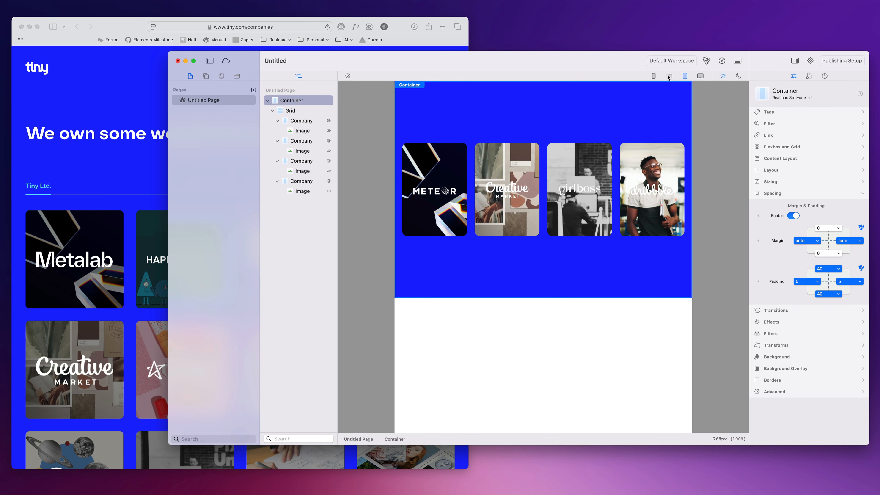
click(669, 77)
click(656, 77)
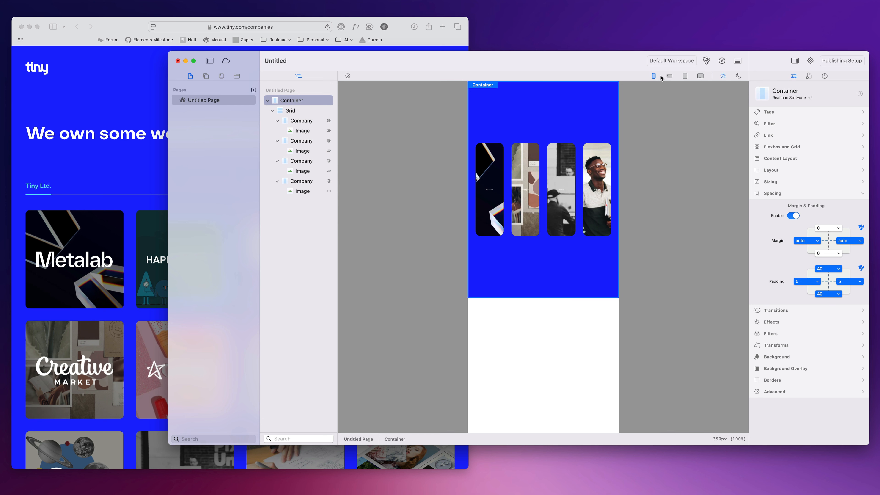
click(670, 75)
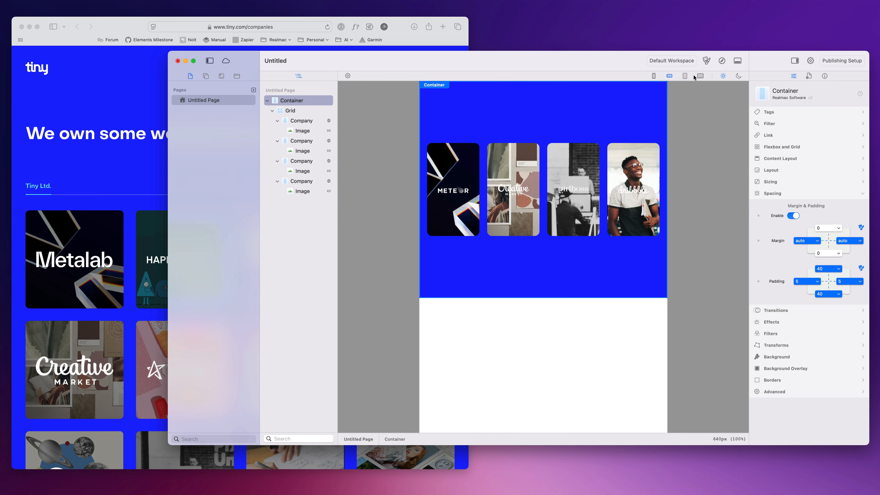
click(685, 75)
click(669, 76)
click(654, 76)
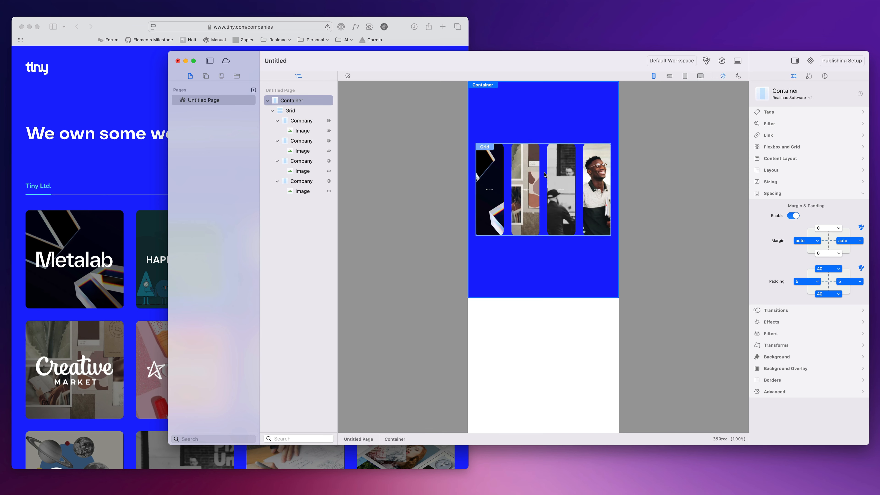
Widen the tiny.com browser window to examine how its company grid responds, and return to Elements.
click(150, 142)
drag(464, 114, 517, 118)
click(662, 132)
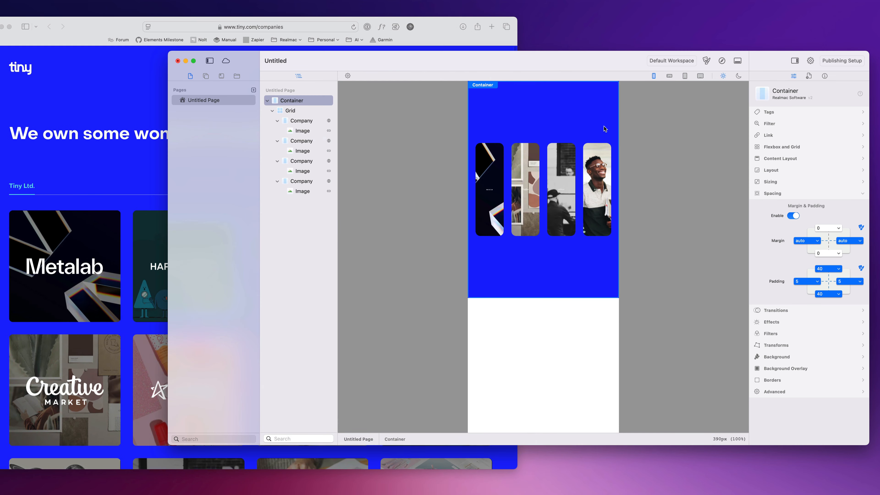
Set the Grid to 2 columns at the 390 px phone breakpoint.
click(544, 163)
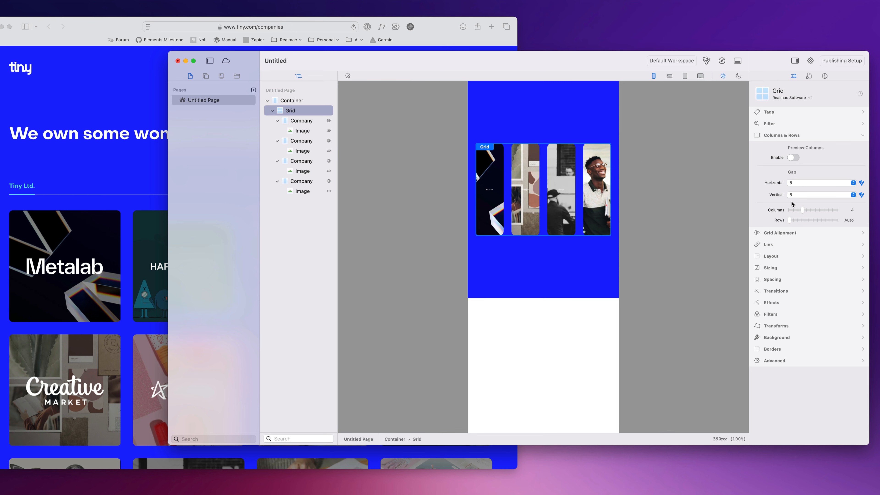
click(792, 210)
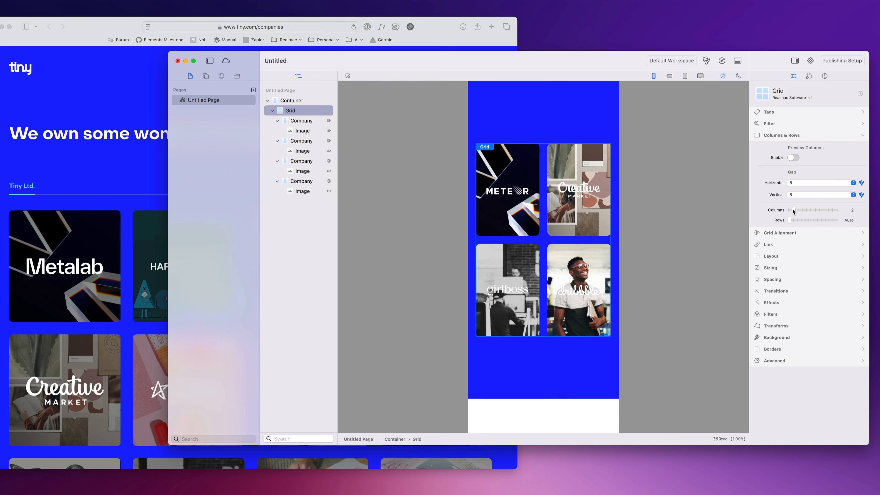
drag(793, 211, 793, 211)
Compare the page at about 702 px wide with tiny.com, and override the Grid's columns to 3 at that breakpoint.
drag(620, 135, 767, 137)
drag(660, 143, 681, 143)
click(100, 163)
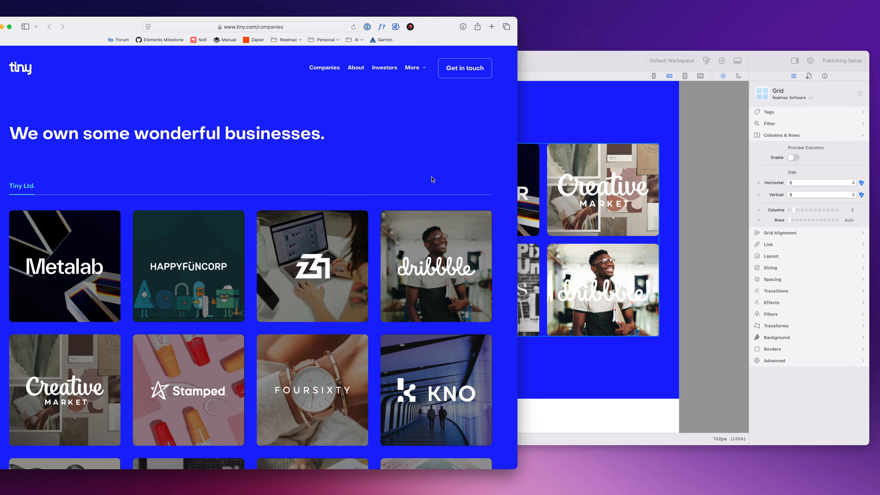
drag(517, 177, 490, 176)
click(575, 136)
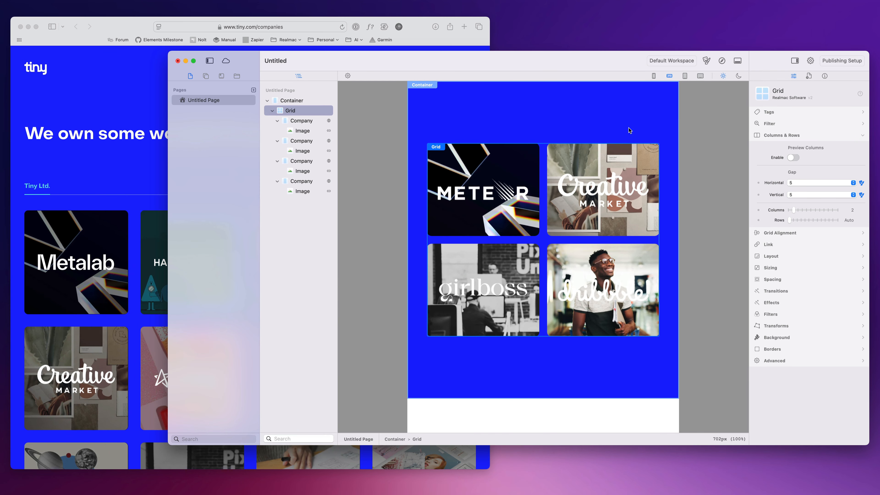
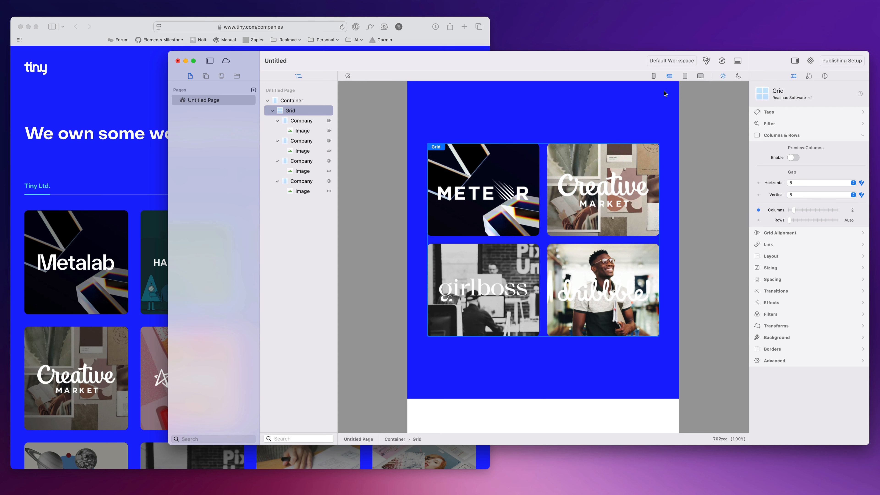
click(799, 209)
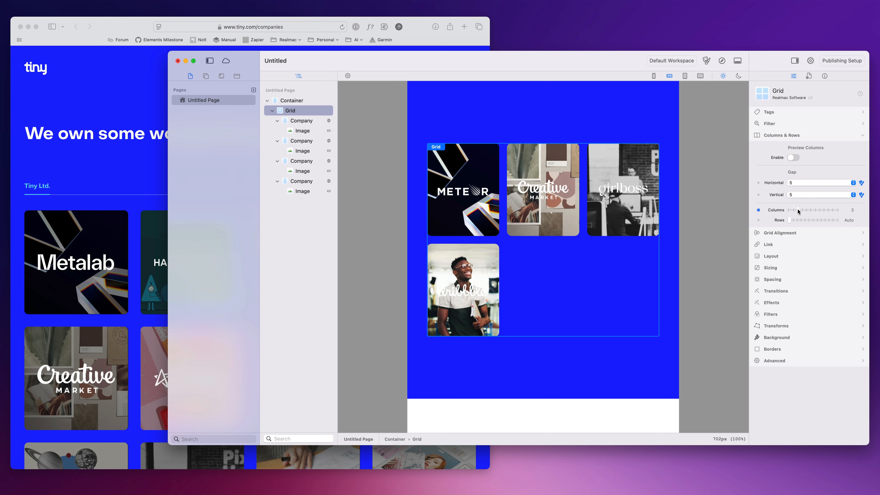
Try a 4-column override on the Grid at the tablet breakpoint, about 858 px wide, and remove the override.
drag(679, 200, 710, 200)
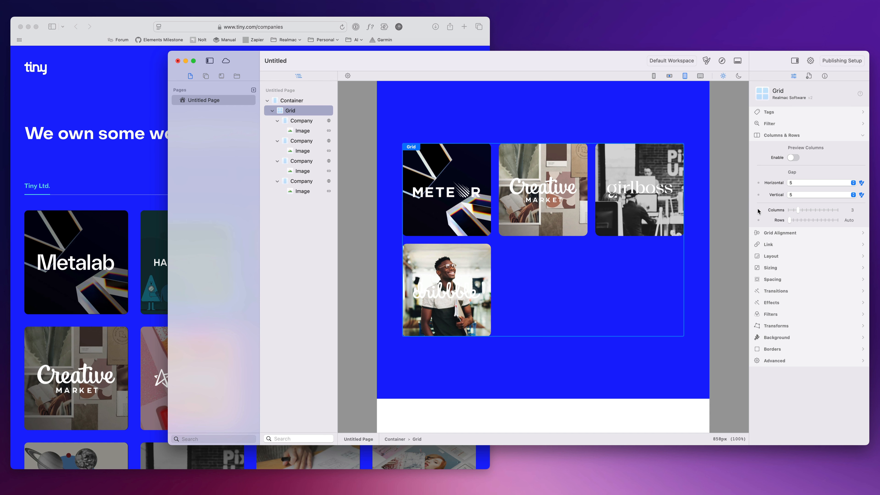
click(803, 214)
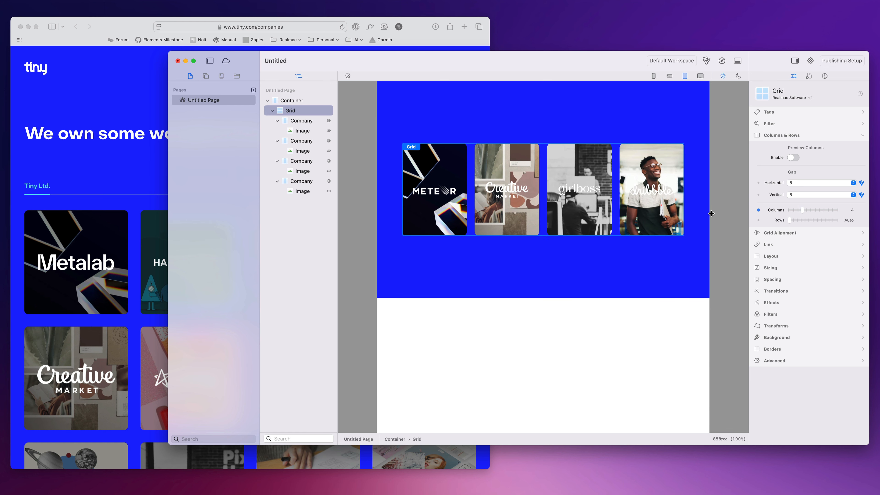
mouse_move(710, 213)
mouse_down()
mouse_move(787, 215)
mouse_move(717, 216)
mouse_up()
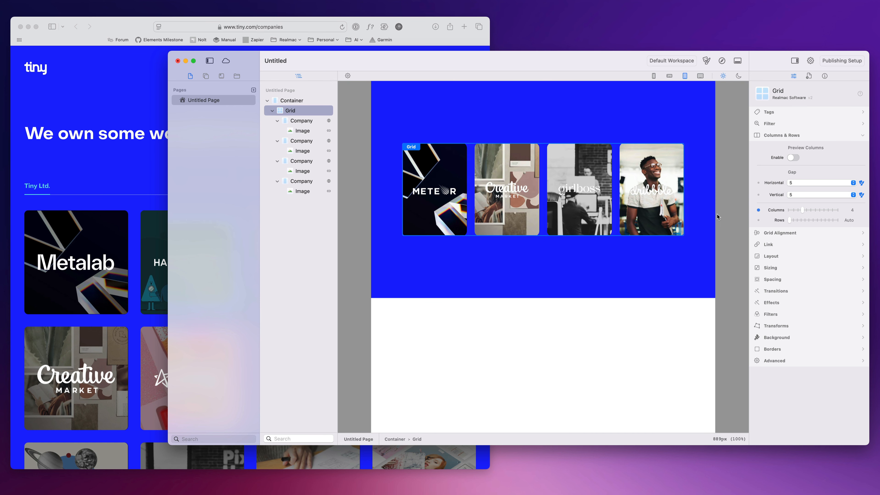
click(759, 210)
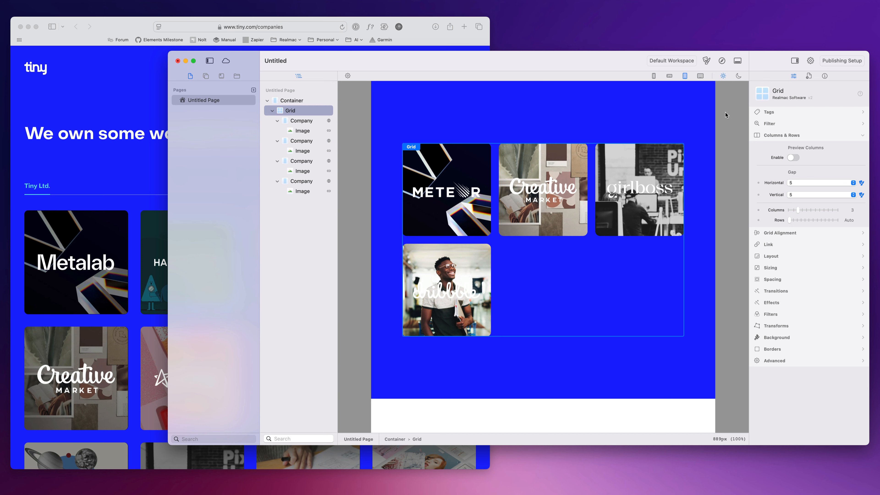
Override the Grid's columns to 4 at the 1024 px breakpoint.
click(701, 76)
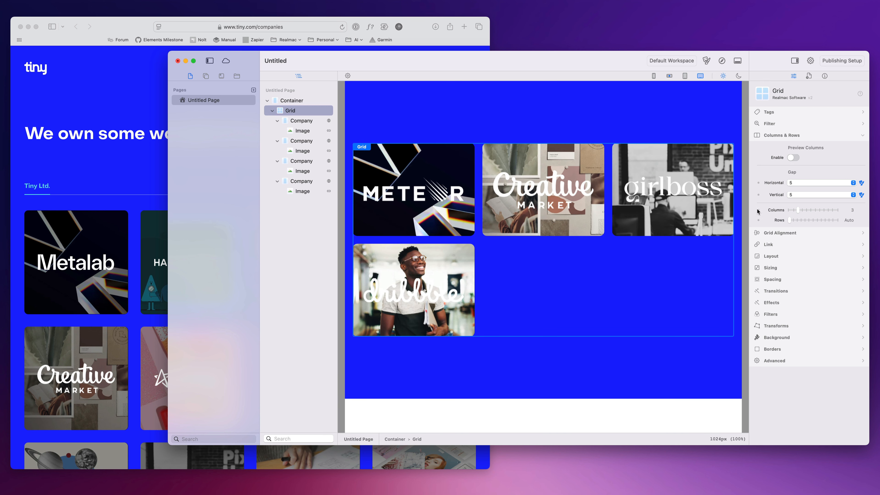
click(802, 211)
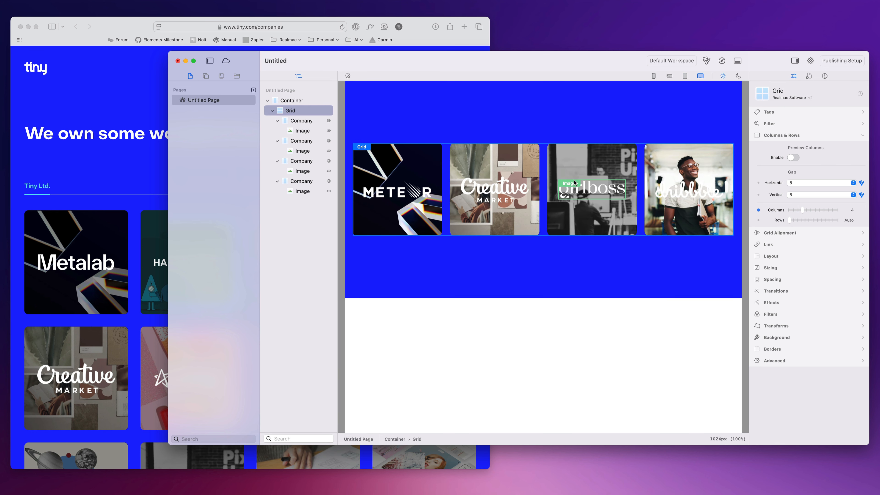
Add another global Company card to the page and move it into the Grid as the fifth card.
drag(743, 106, 833, 114)
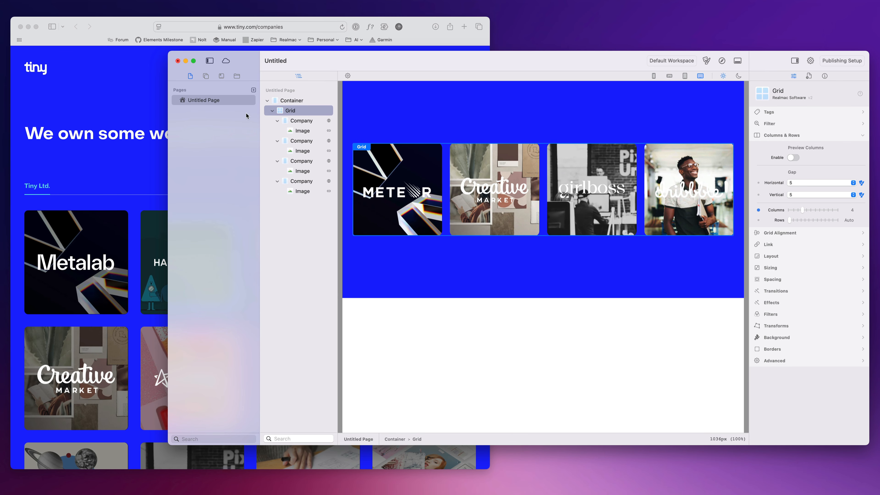
click(205, 76)
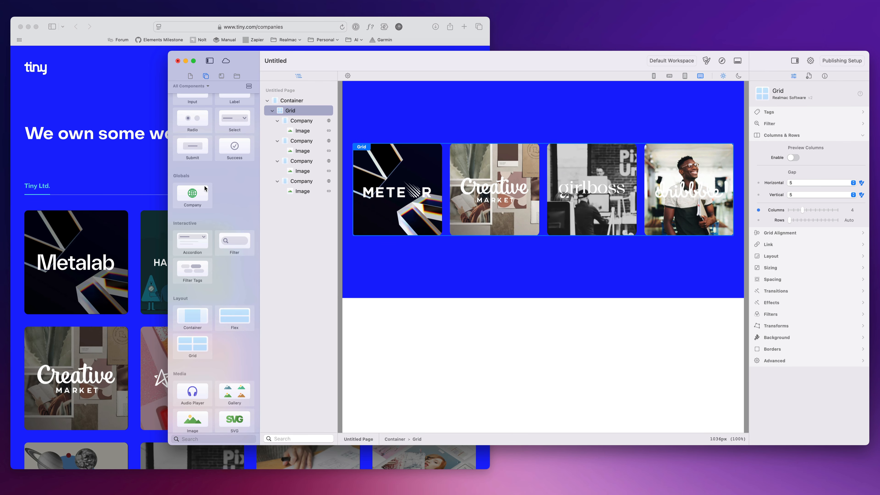
scroll(231, 288, down, 2)
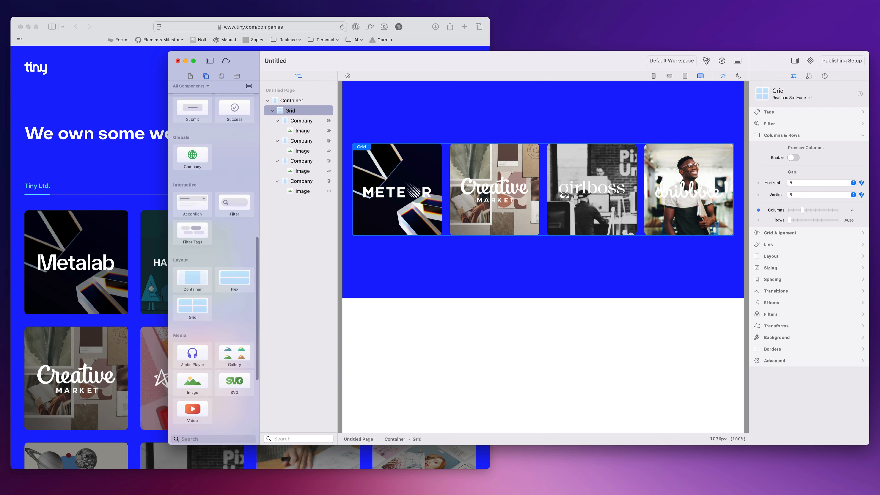
click(688, 191)
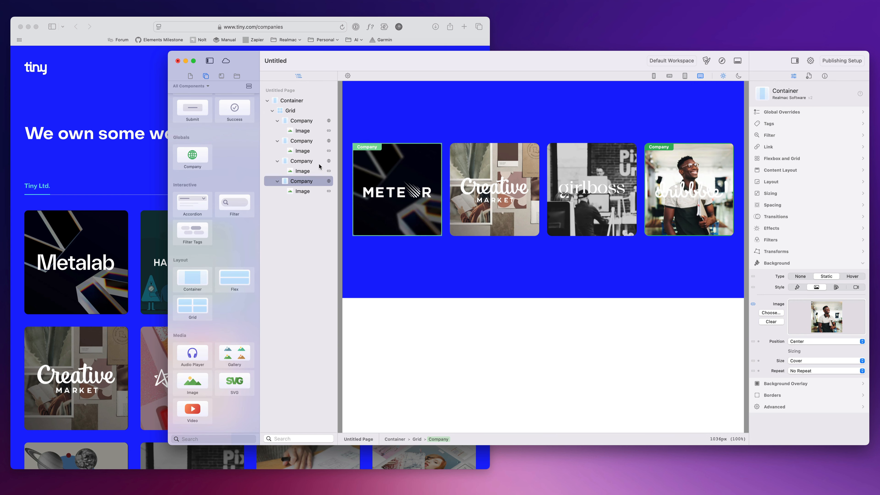
click(296, 182)
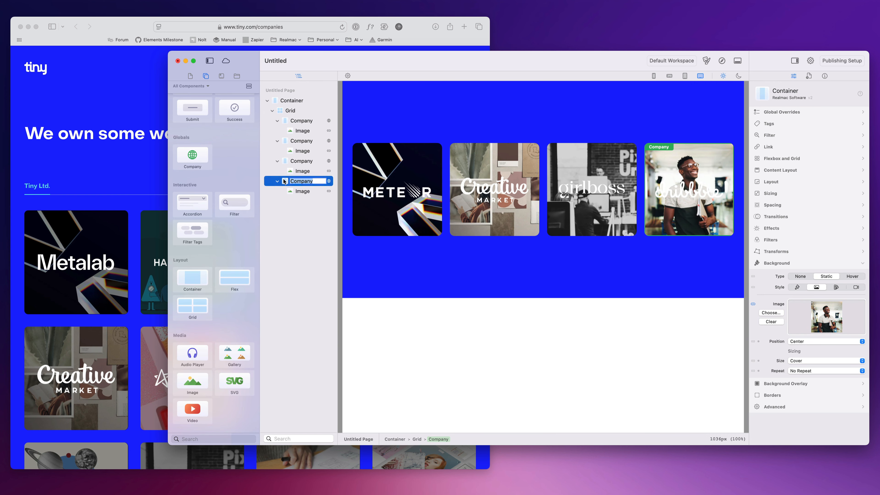
key(Escape)
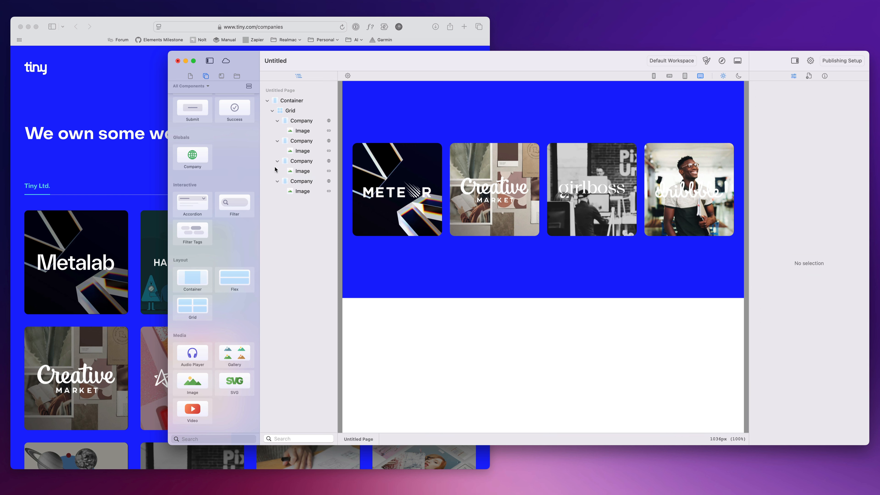
click(296, 180)
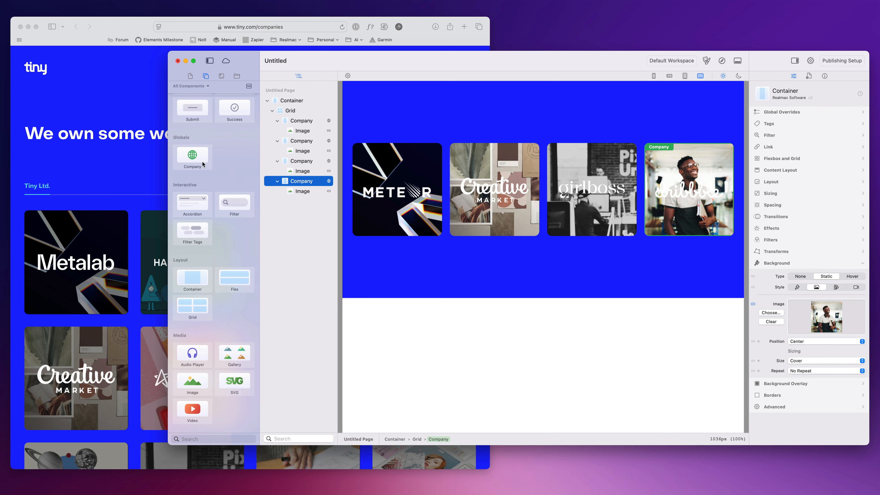
drag(203, 164, 439, 240)
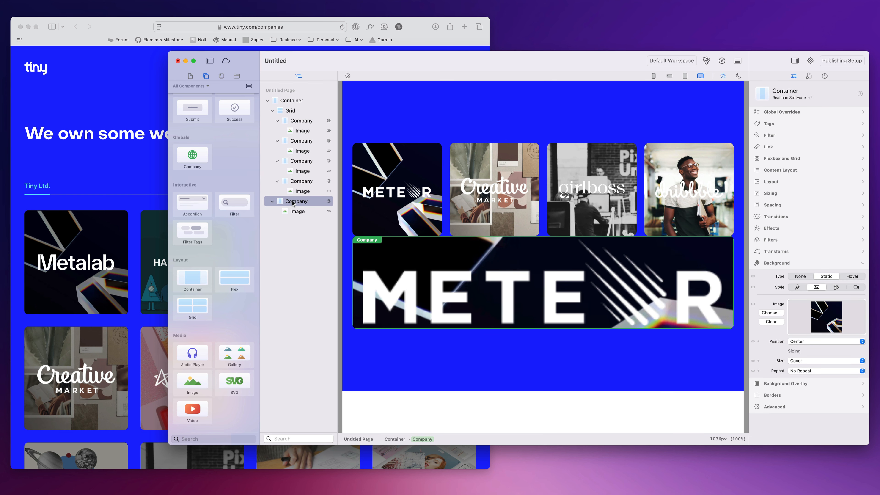
drag(293, 204, 269, 112)
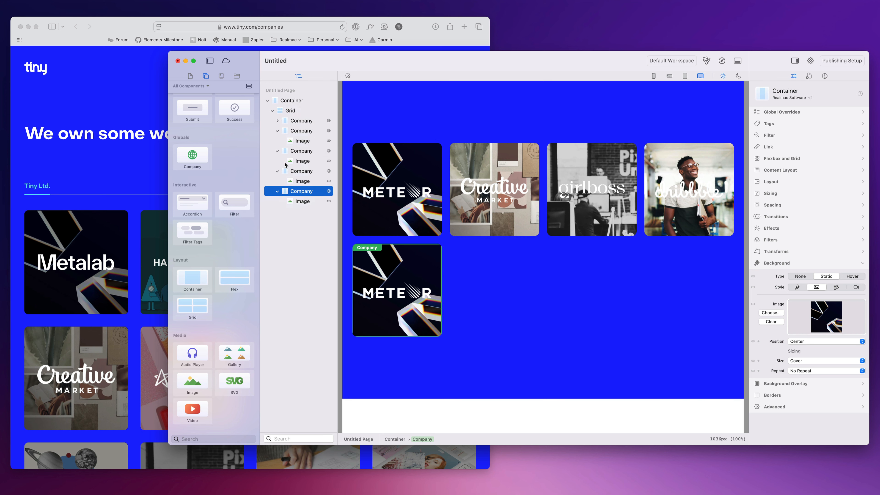
Add three more global Company cards to the Grid to fill its second row.
drag(193, 157, 304, 112)
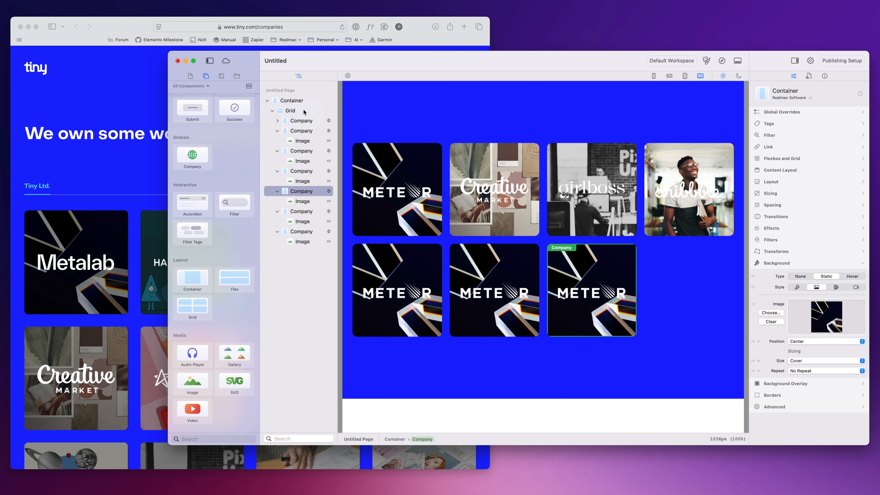
drag(203, 158, 289, 111)
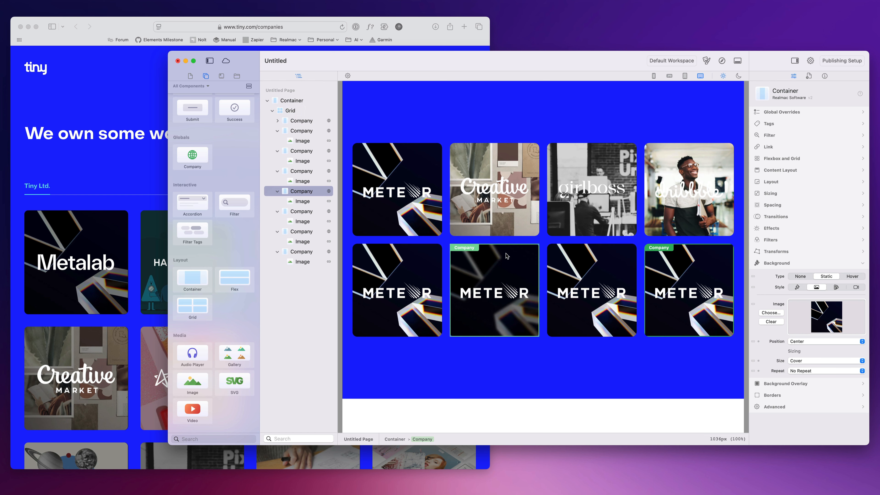
click(509, 262)
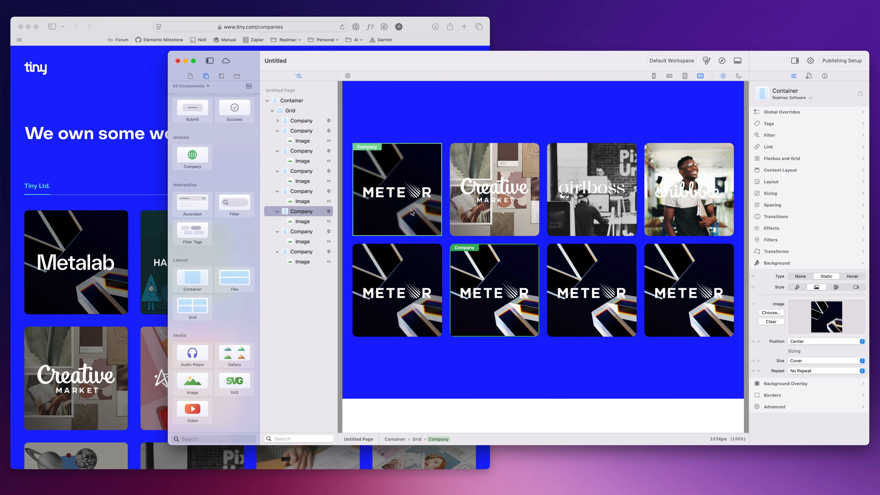
Enlarge the Elements window and widen the page preview to about 1190 px.
drag(744, 214, 820, 222)
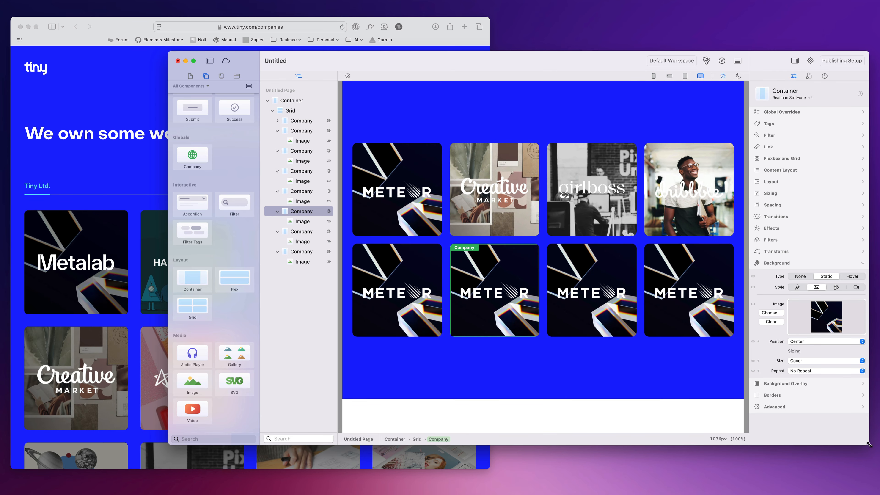
drag(869, 445, 879, 459)
drag(747, 329, 790, 321)
Delete the four extra Company cards in the Grid's second row.
click(666, 236)
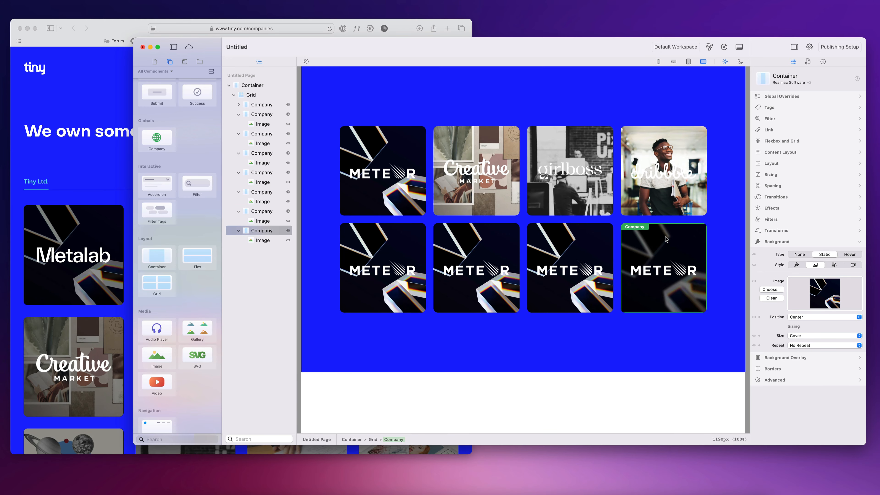
key(Delete)
click(570, 243)
key(Delete)
click(476, 242)
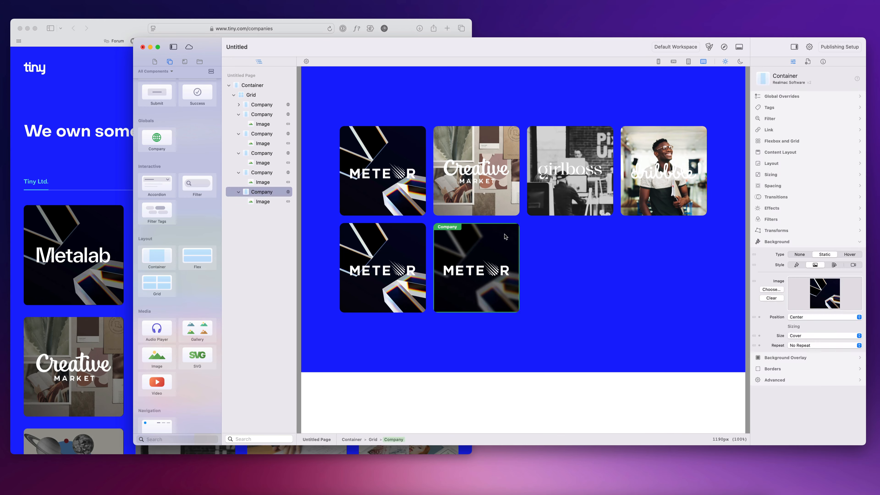
key(Delete)
click(421, 239)
key(Delete)
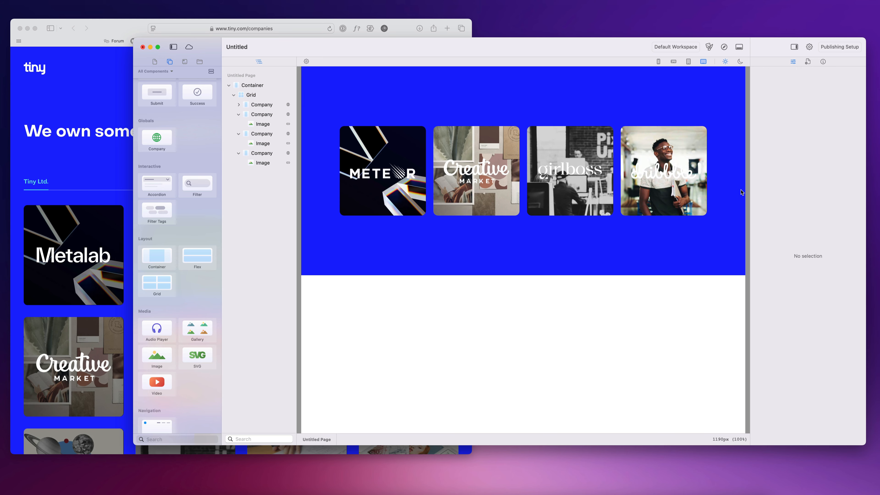
Switch to the tiny.com companies page in Safari and examine how its company sections are laid out.
mouse_move(746, 193)
mouse_down()
mouse_move(644, 190)
mouse_move(761, 195)
mouse_up()
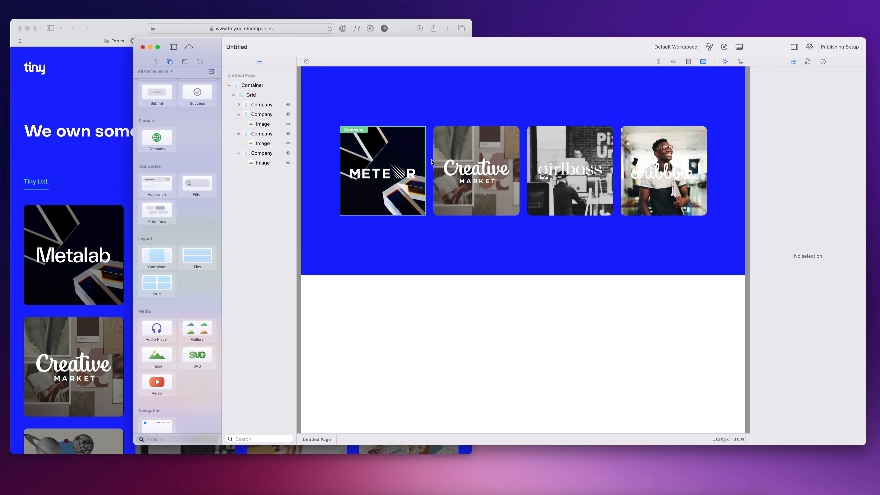
click(104, 153)
scroll(229, 171, down, 10)
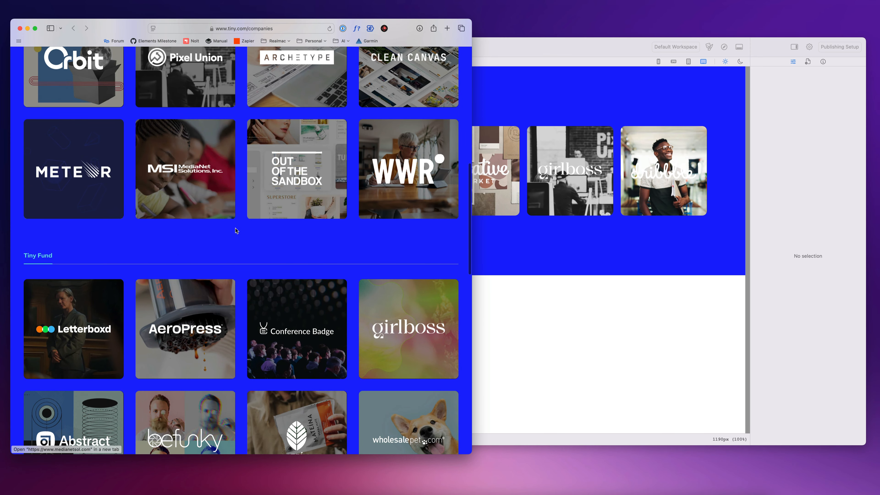
scroll(94, 180, down, 2)
scroll(94, 181, down, 3)
scroll(139, 194, up, 20)
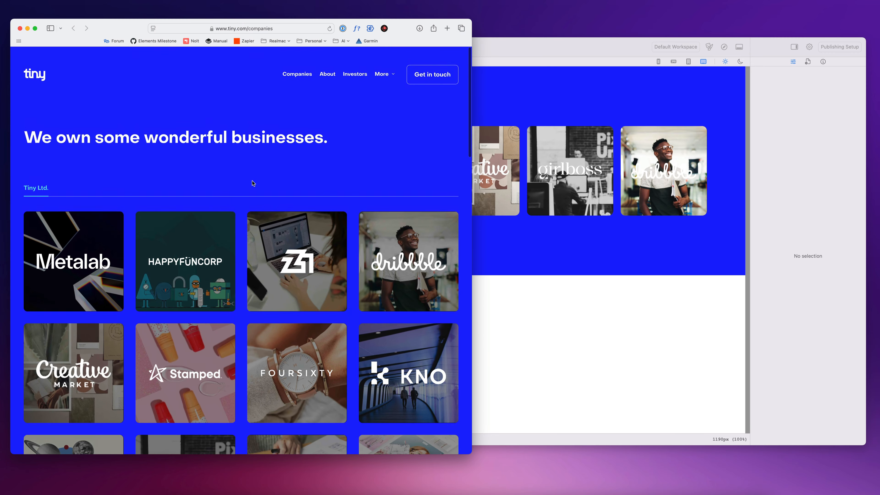
scroll(91, 191, down, 1)
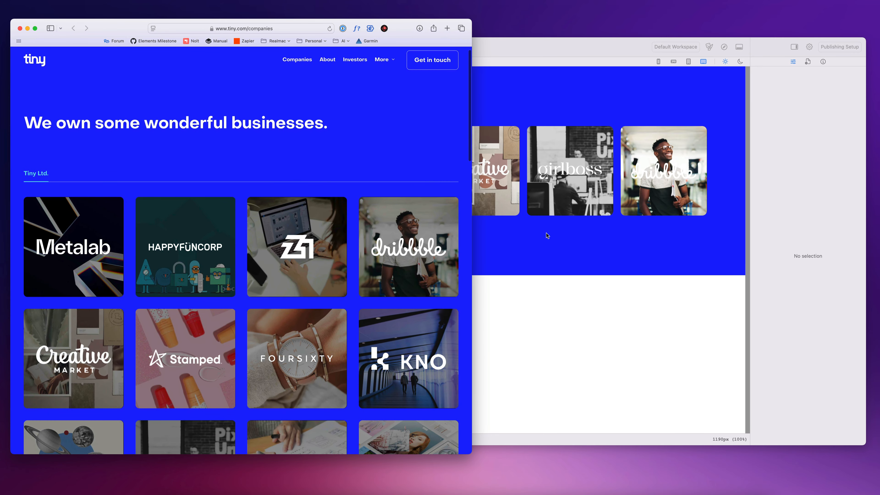
Return to Elements, collapse the Grid in the page structure and bring the layout and utility components into view.
click(546, 236)
click(234, 95)
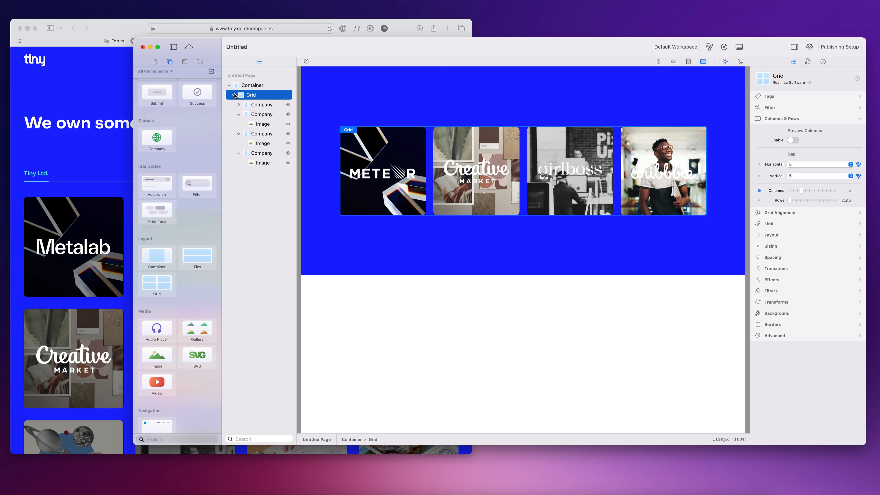
click(234, 95)
scroll(187, 208, down, 5)
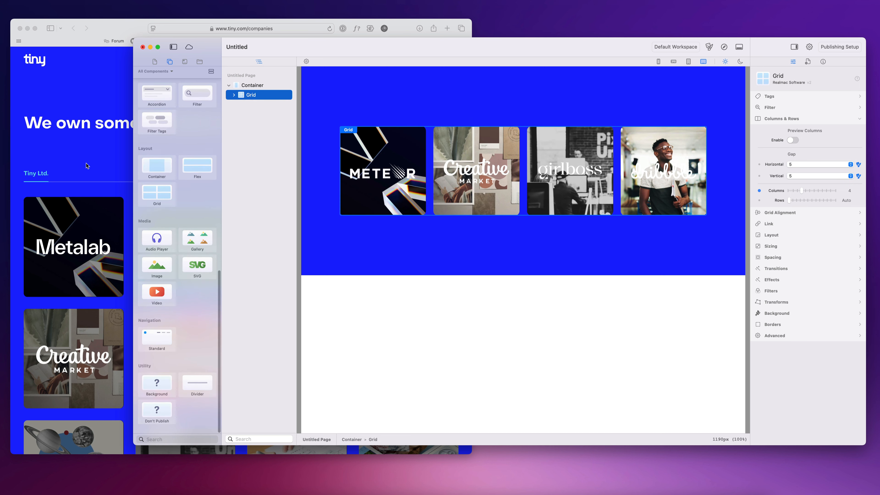
Check the section divider line on tiny.com, and add a Flex containing a Divider above the Grid in Elements.
click(27, 183)
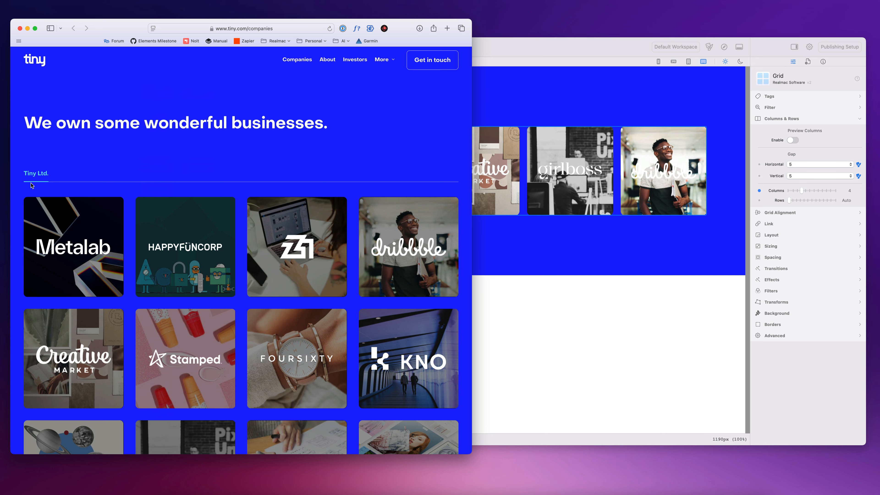
click(496, 113)
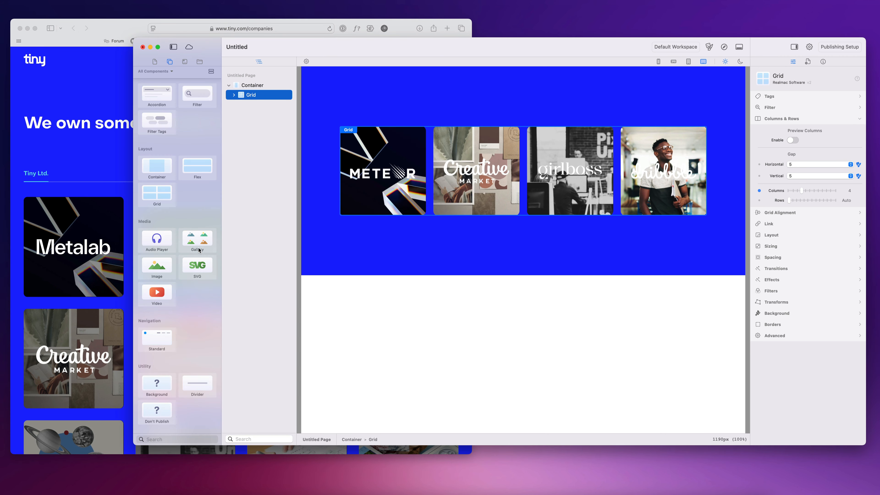
drag(197, 167, 466, 118)
scroll(198, 361, down, 1)
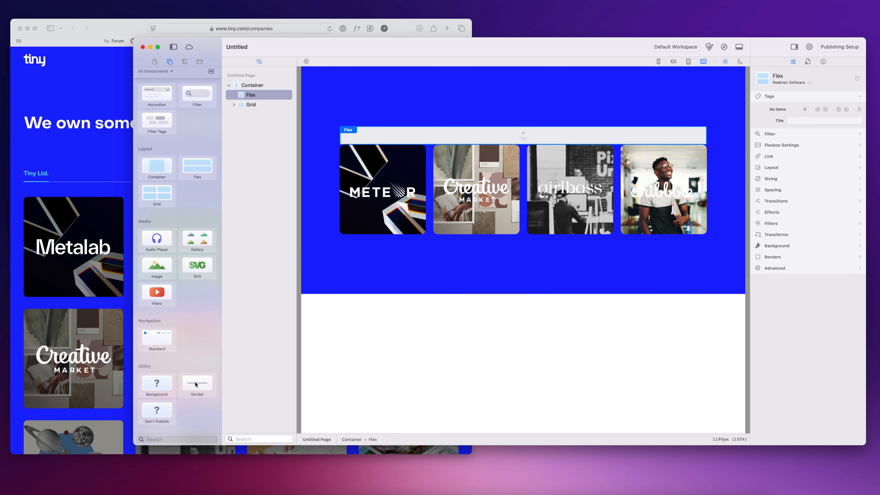
drag(195, 384, 402, 138)
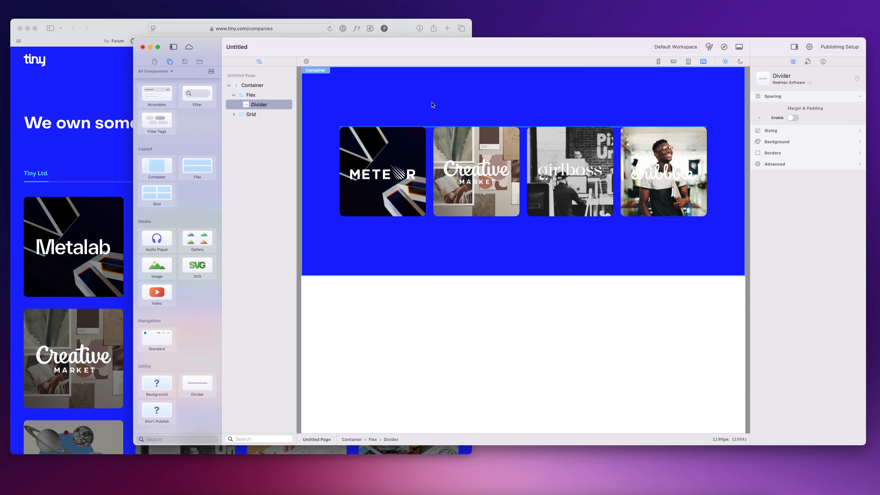
Collapse the Flex in the page structure and set the outer Container's content gap to 5.
click(262, 96)
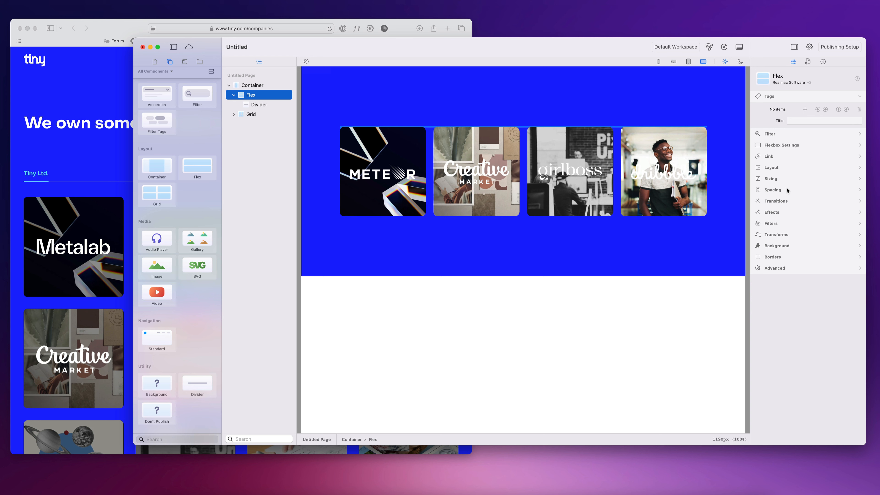
click(604, 110)
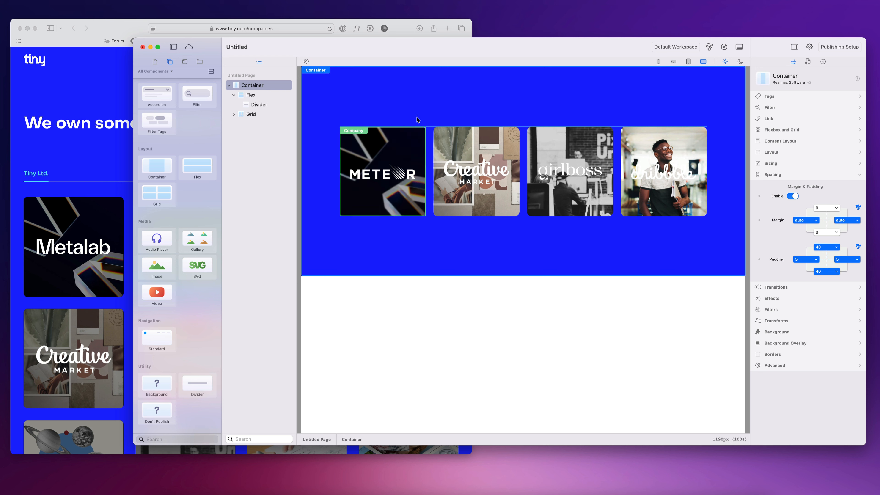
click(232, 96)
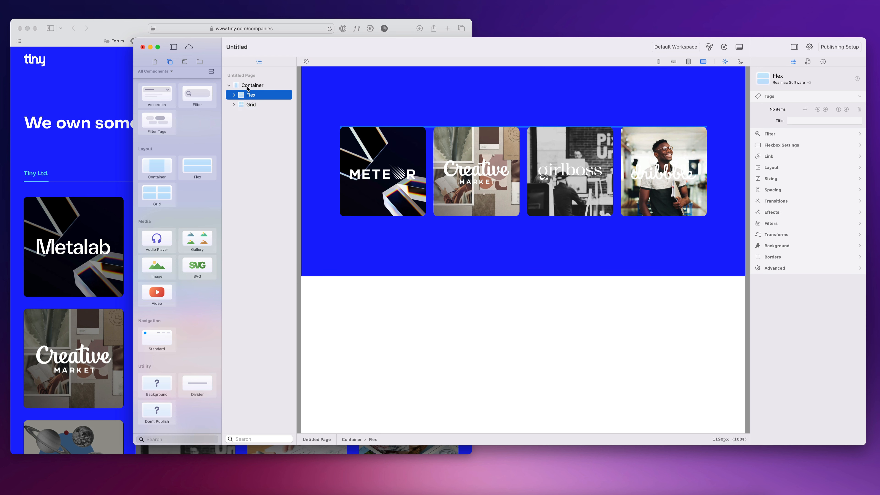
click(405, 102)
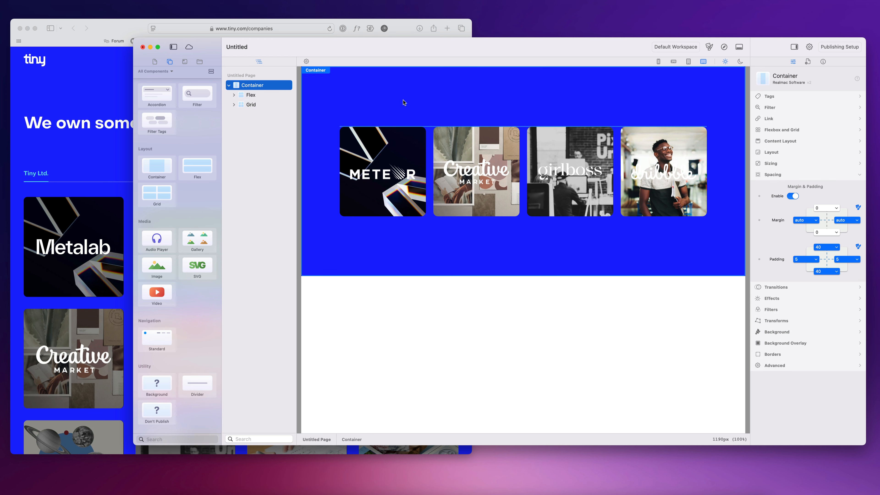
click(775, 142)
click(797, 217)
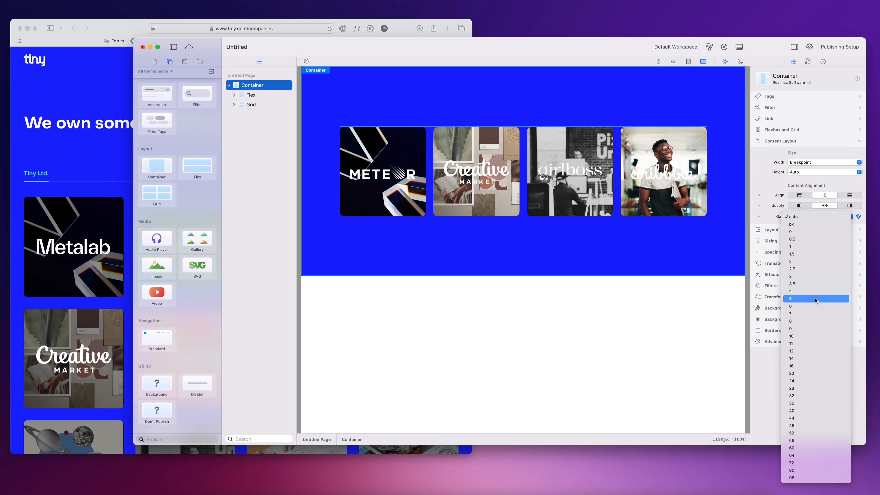
key(Return)
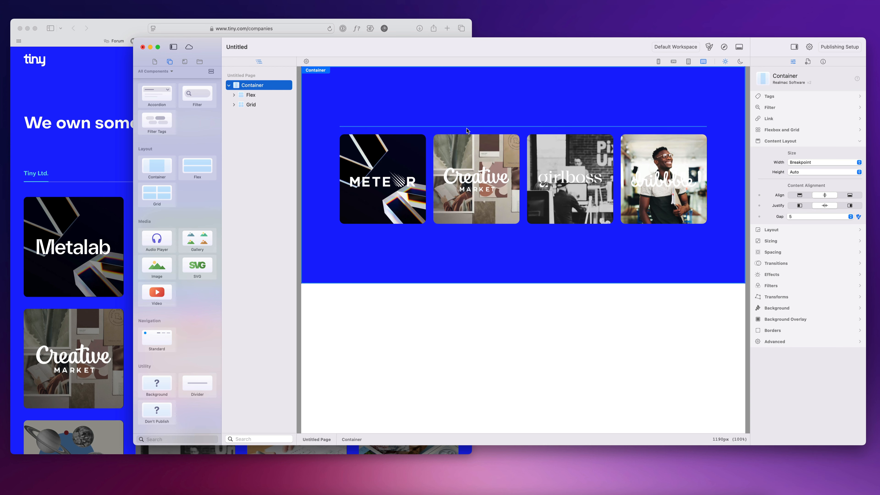
Duplicate the Flex that holds the Divider twice.
click(258, 97)
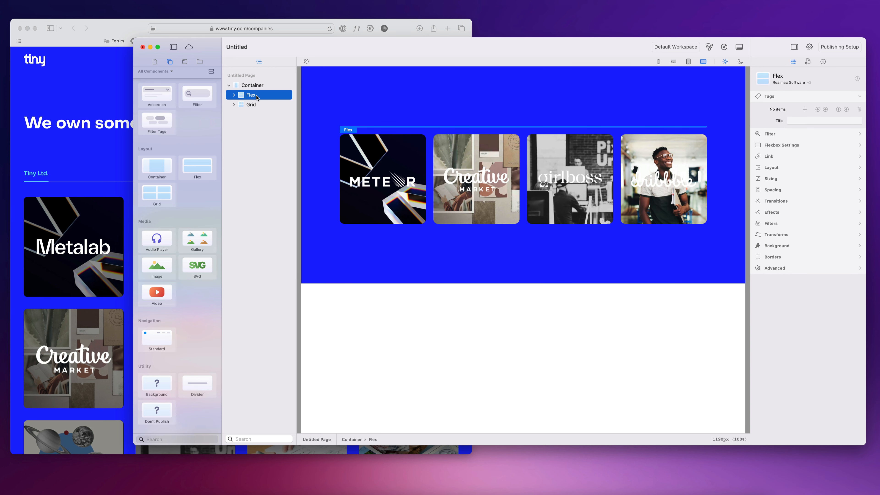
key(super+d)
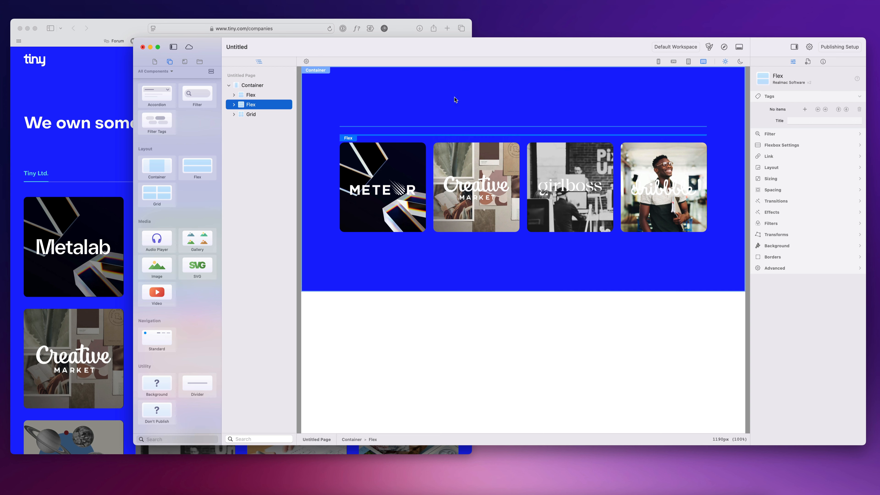
key(super+d)
Try a content gap of 16 on the outer Container, and set it back to 5.
click(429, 115)
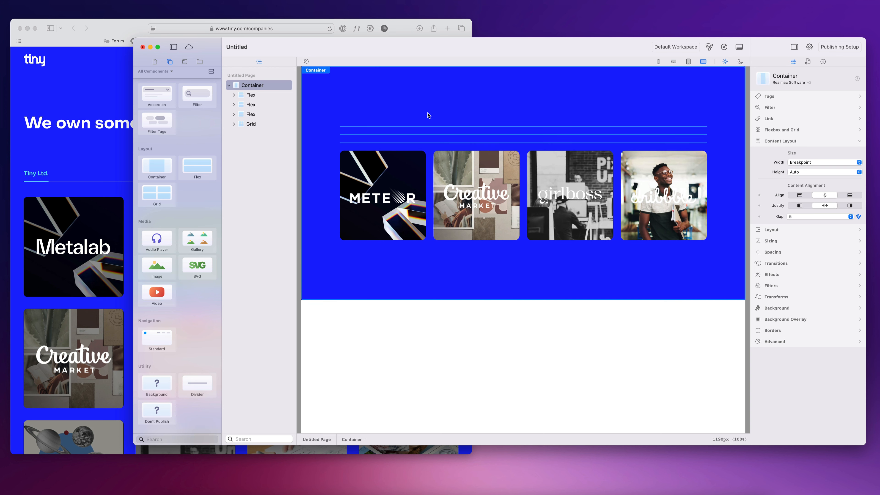
click(801, 217)
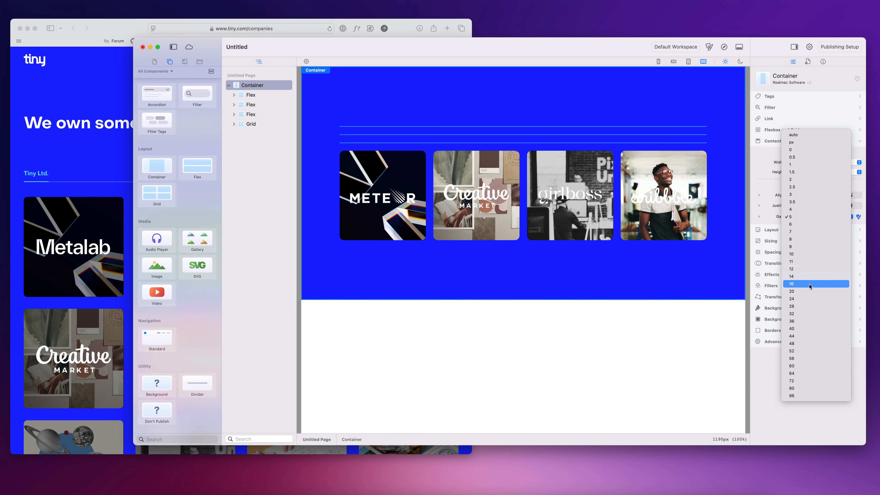
click(803, 265)
click(805, 217)
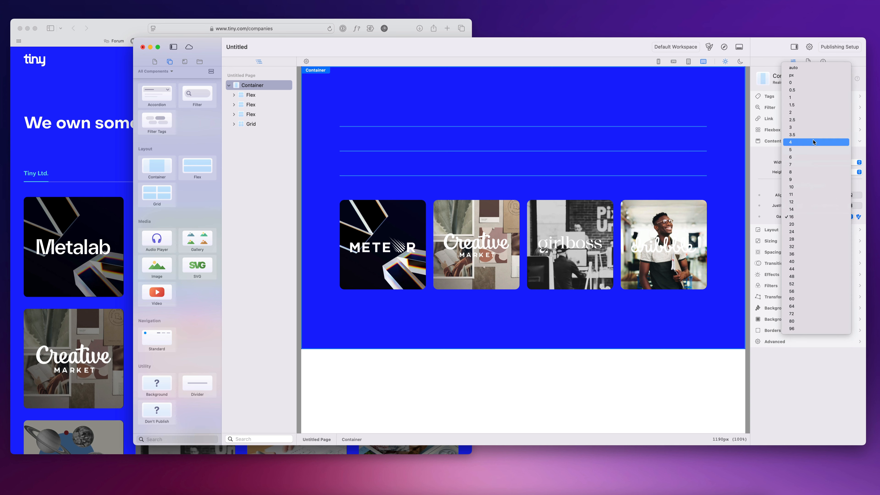
click(813, 149)
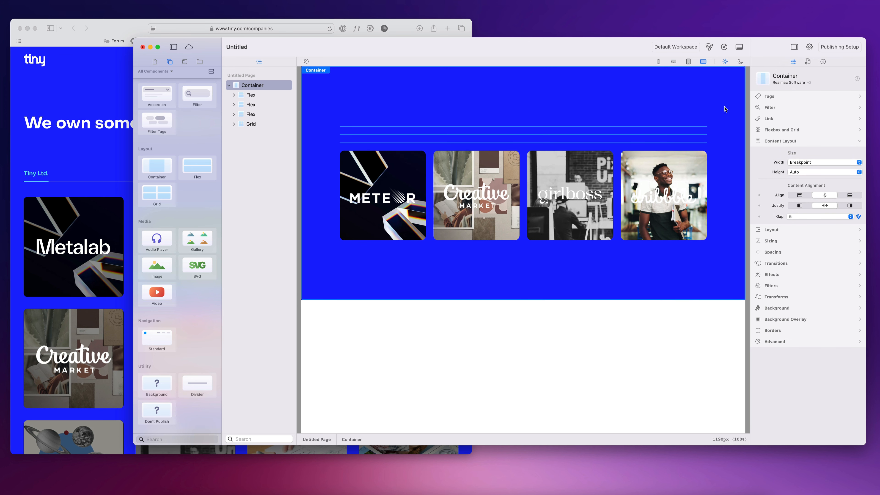
Delete the two duplicate Flex rows above the Grid.
click(257, 118)
shift+click(258, 109)
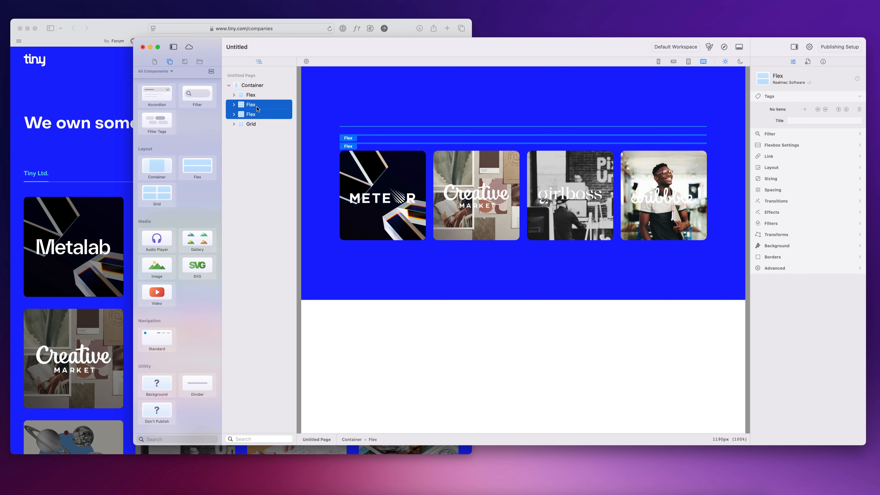
key(BackSpace)
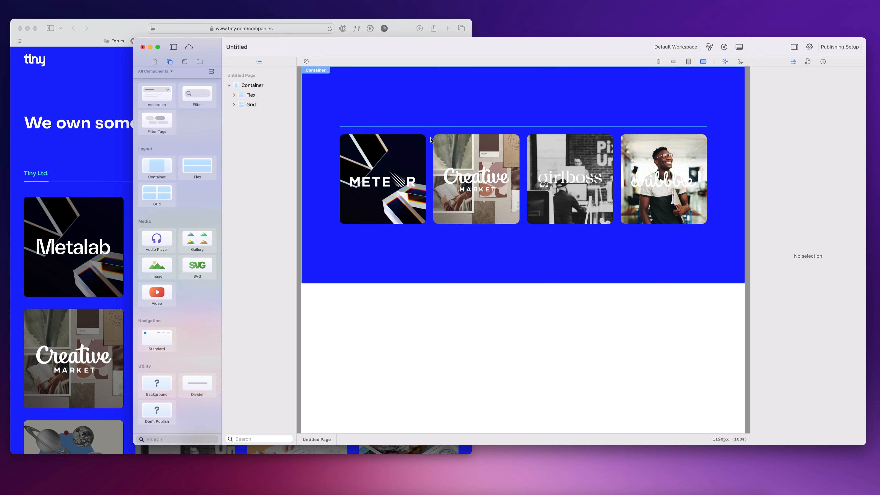
Add a Text component above the Divider inside the Flex component.
click(430, 109)
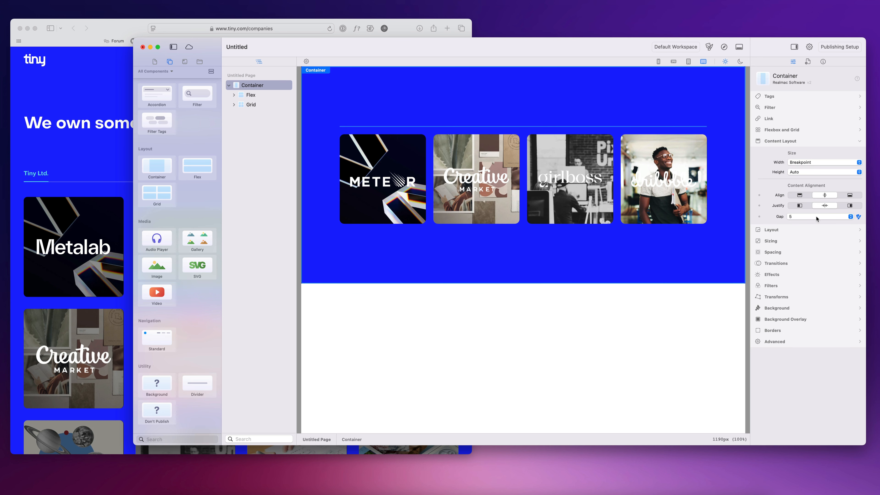
click(252, 106)
click(234, 95)
click(259, 104)
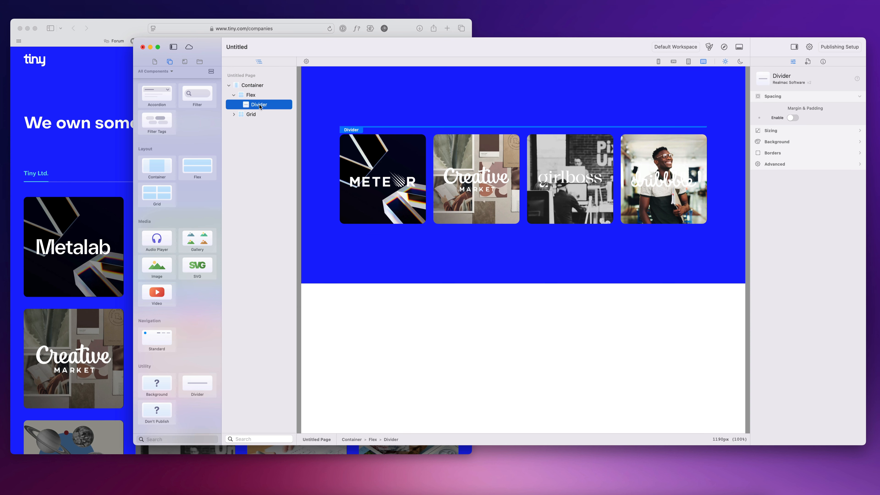
scroll(215, 144, down, 3)
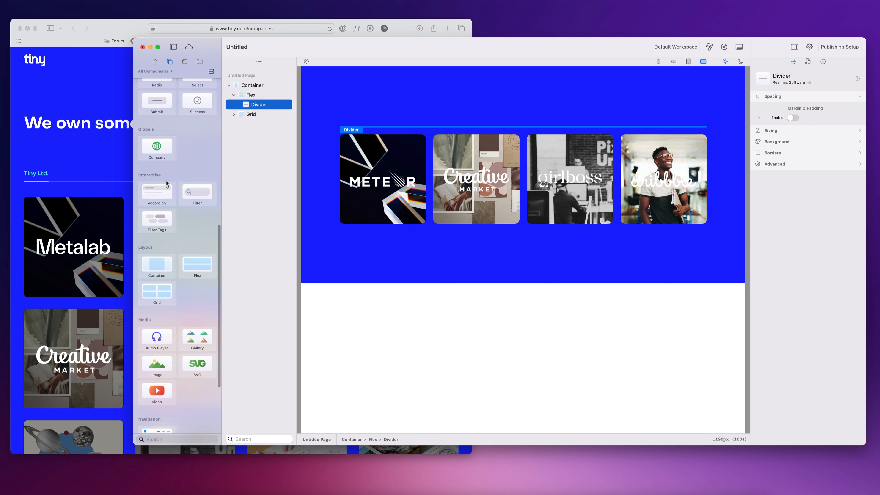
scroll(167, 183, up, 3)
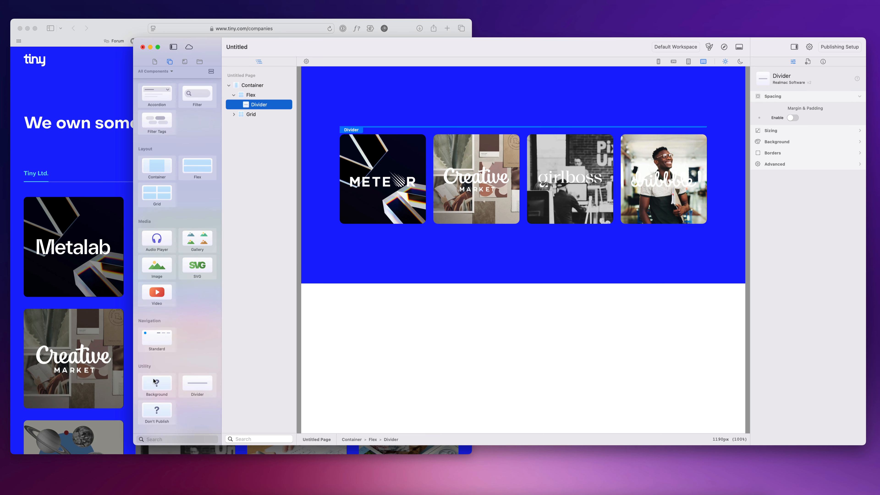
scroll(200, 214, up, 10)
drag(157, 174, 267, 103)
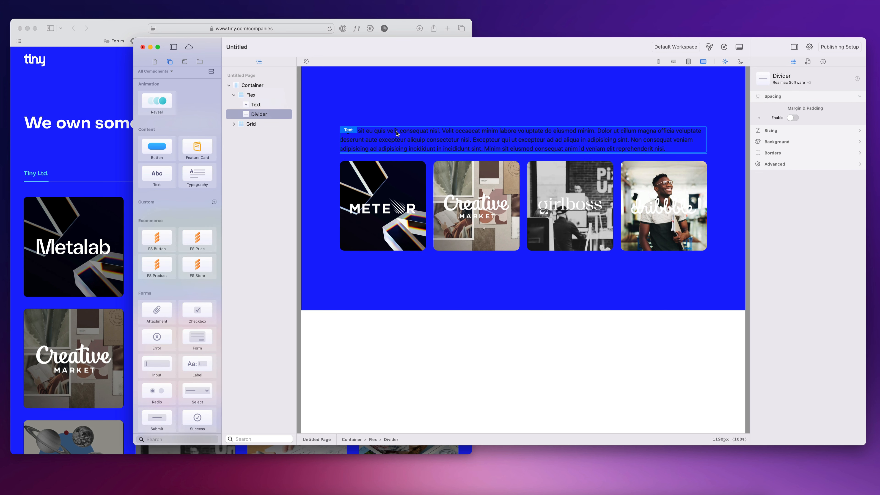
Replace the new text component's placeholder paragraph with "Tiny Ltd.".
double_click(397, 133)
key(super+a)
text(Tiny)
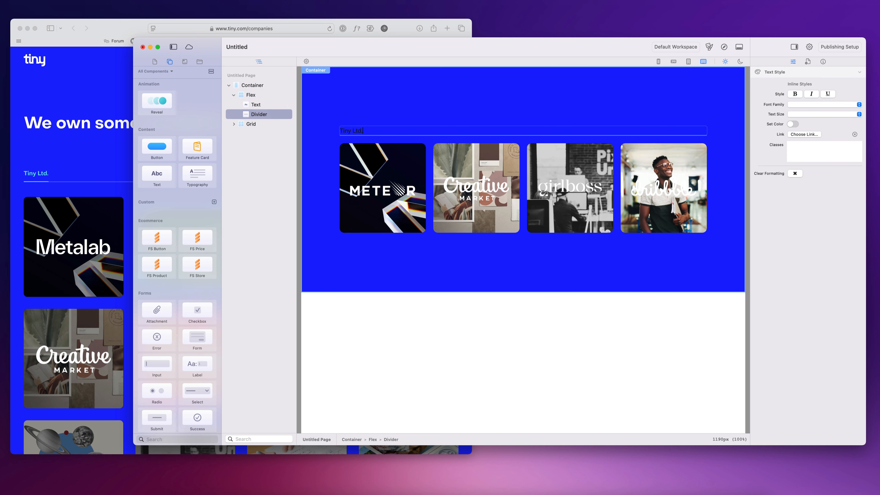
click(267, 97)
click(404, 91)
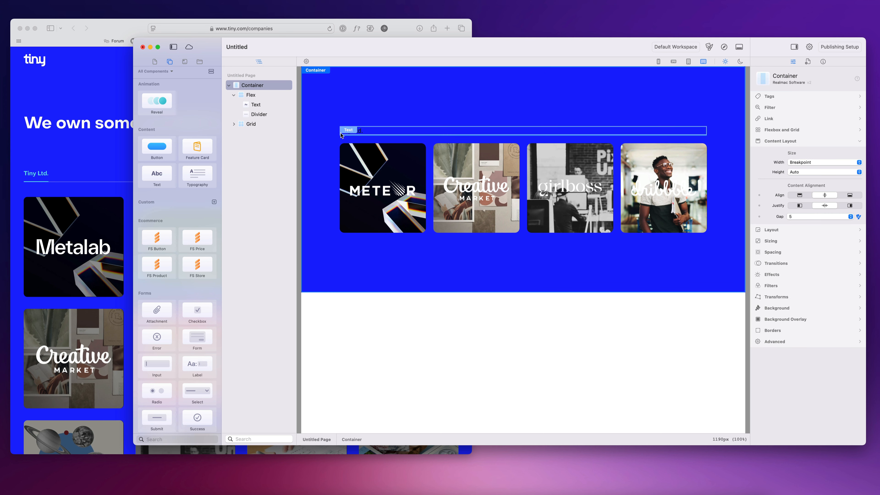
Select the Tiny Ltd. text and turn off Show Selection in the editor options.
click(362, 132)
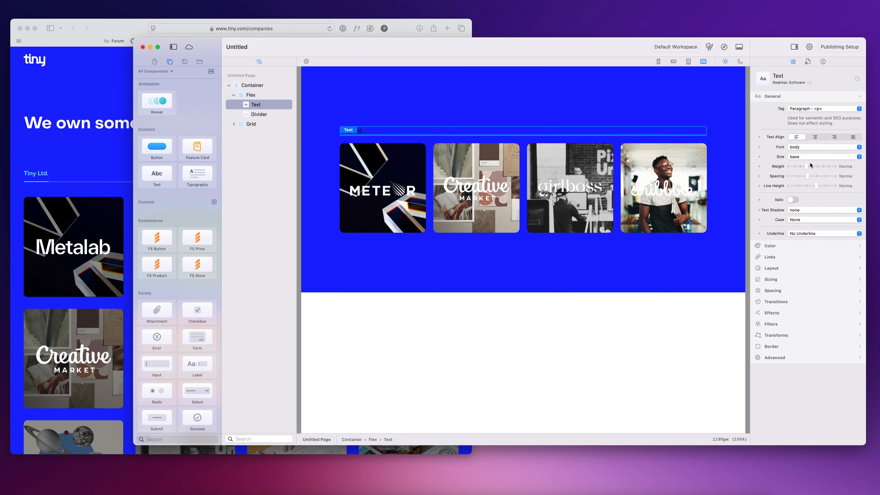
click(307, 61)
click(281, 108)
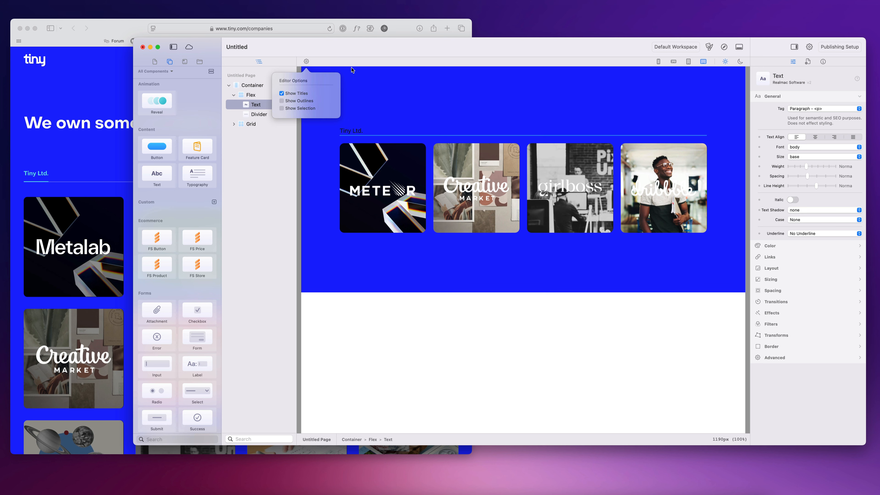
click(410, 45)
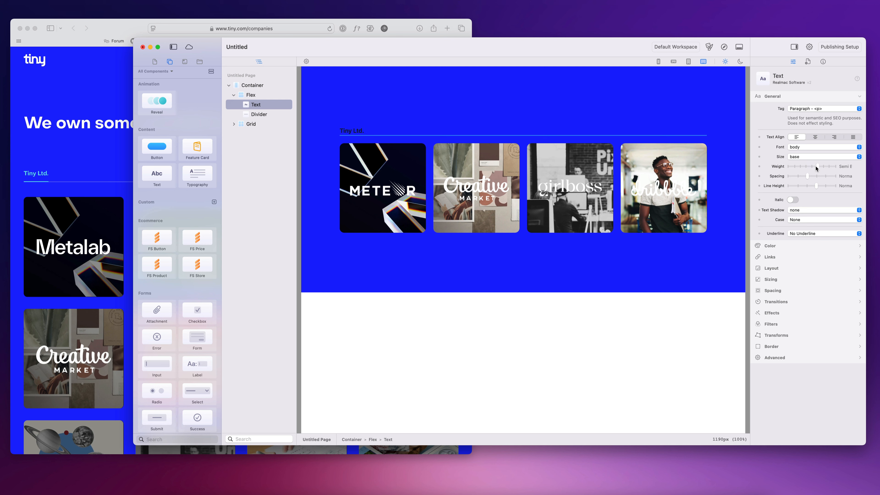
Give the Tiny Ltd. text a semi-bold weight and set its size to lg.
click(807, 156)
click(802, 165)
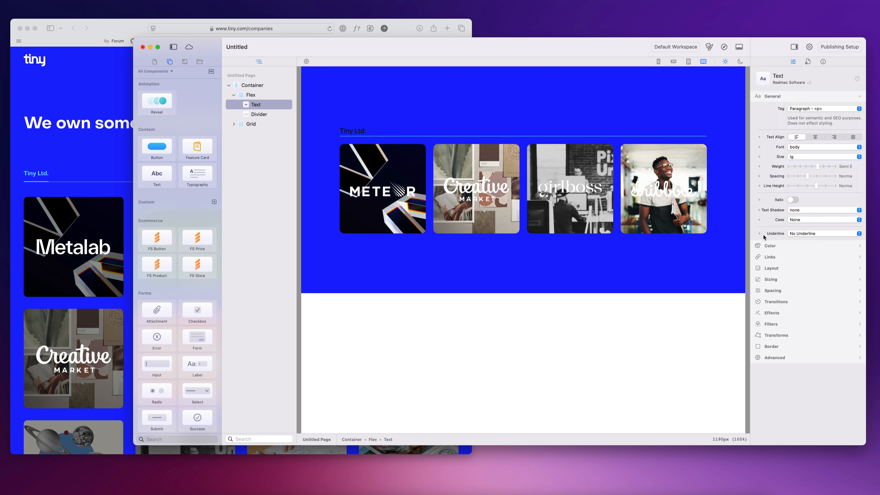
Set the Tiny Ltd. text color to white at 100% opacity.
click(775, 245)
click(858, 137)
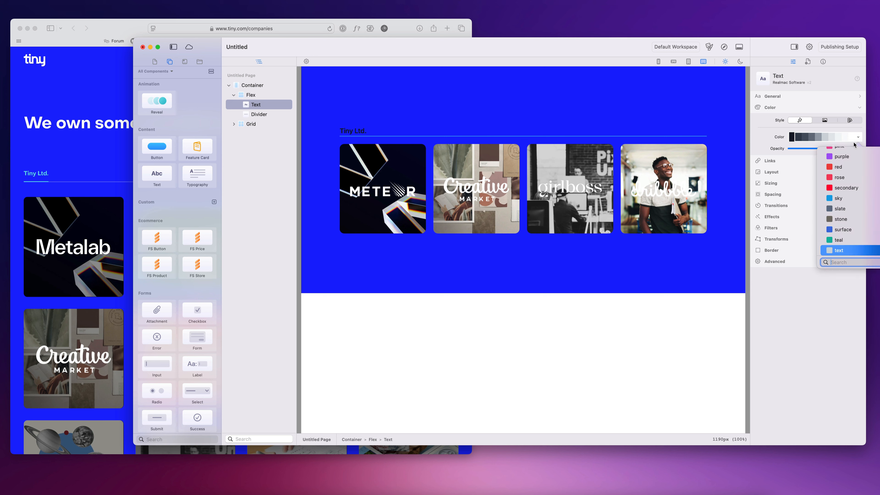
scroll(855, 155, up, 10)
click(846, 164)
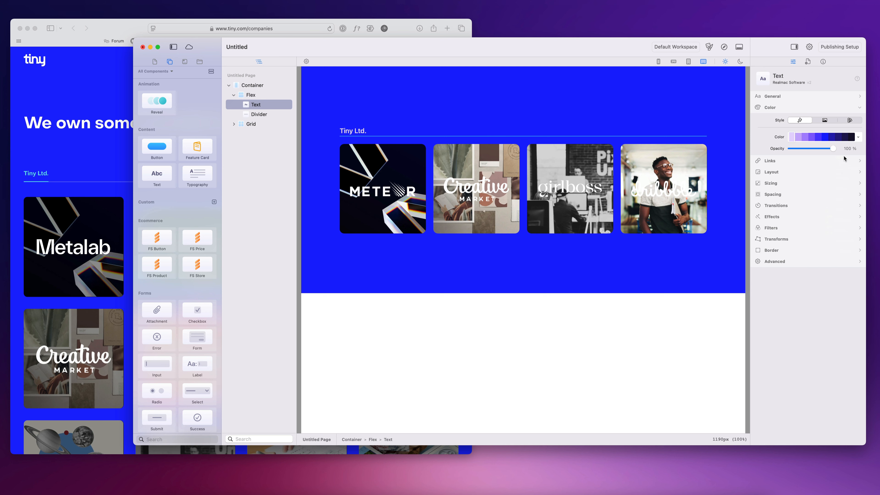
click(858, 137)
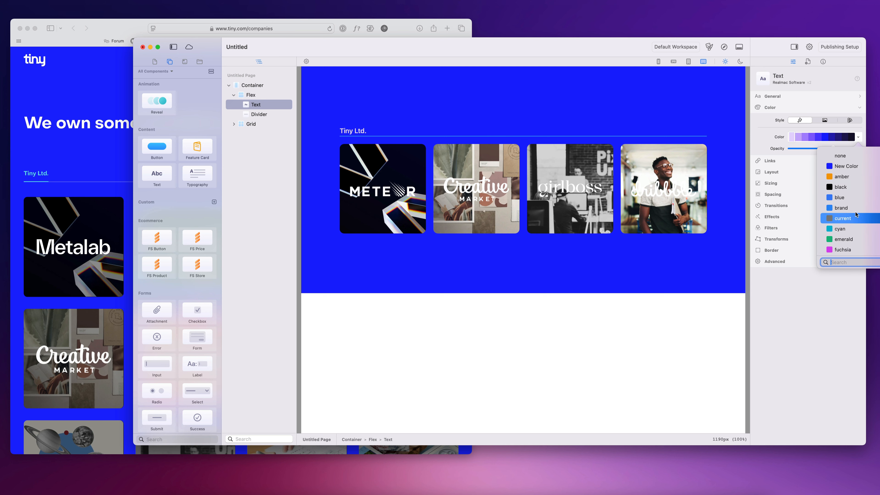
scroll(853, 199, down, 10)
click(853, 226)
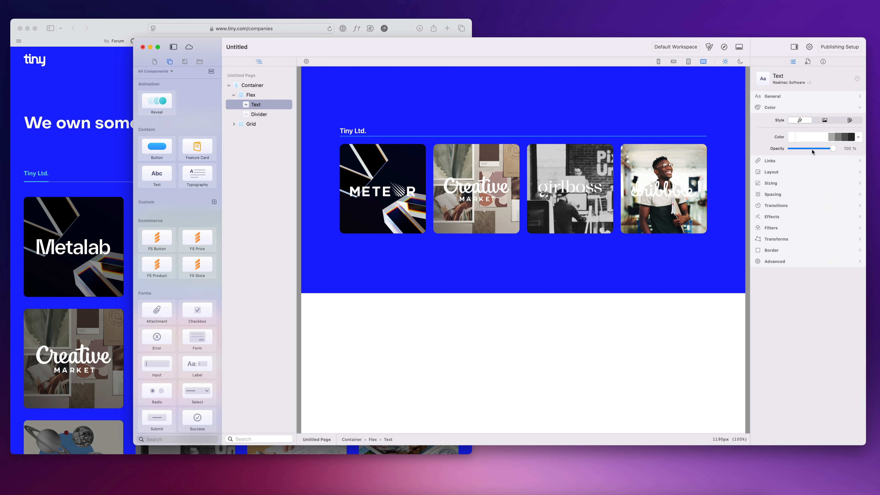
mouse_move(831, 148)
mouse_down()
mouse_move(813, 148)
mouse_move(835, 148)
mouse_up()
mouse_move(833, 148)
mouse_down()
mouse_move(826, 151)
mouse_move(835, 150)
mouse_up()
Set the Tiny Ltd. text's letter spacing to Wide and its size to base.
click(781, 97)
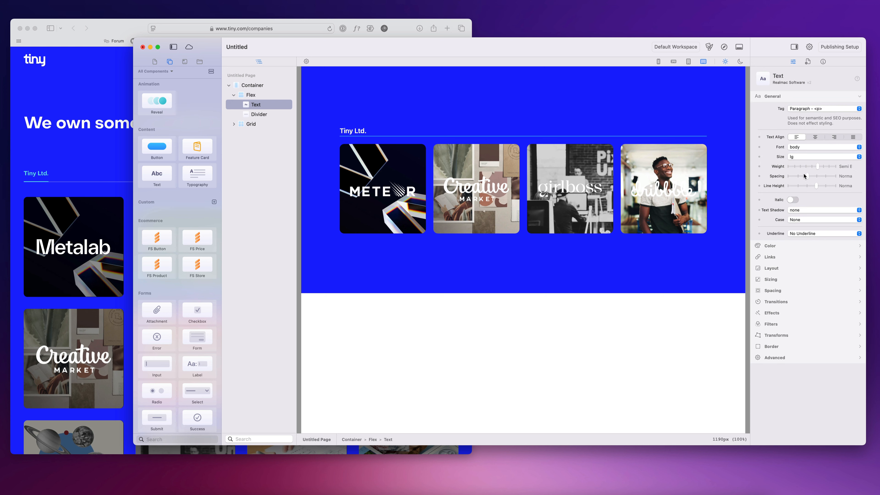
drag(809, 175, 820, 176)
click(807, 160)
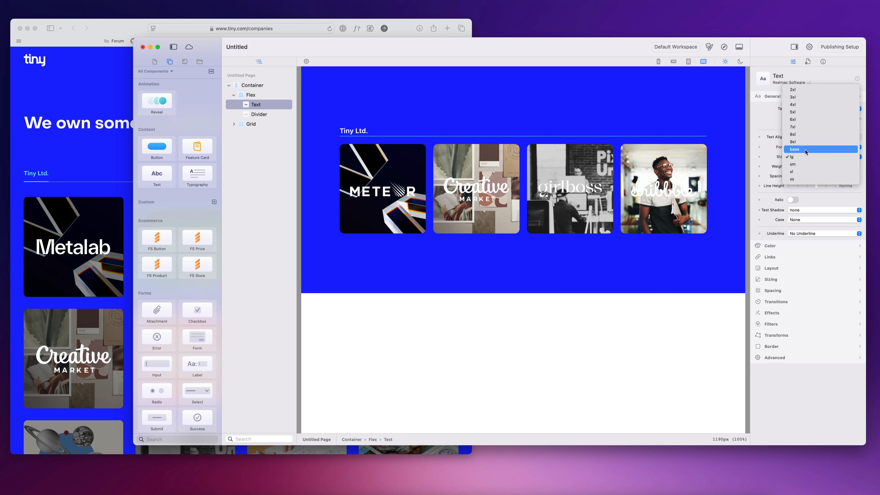
click(805, 149)
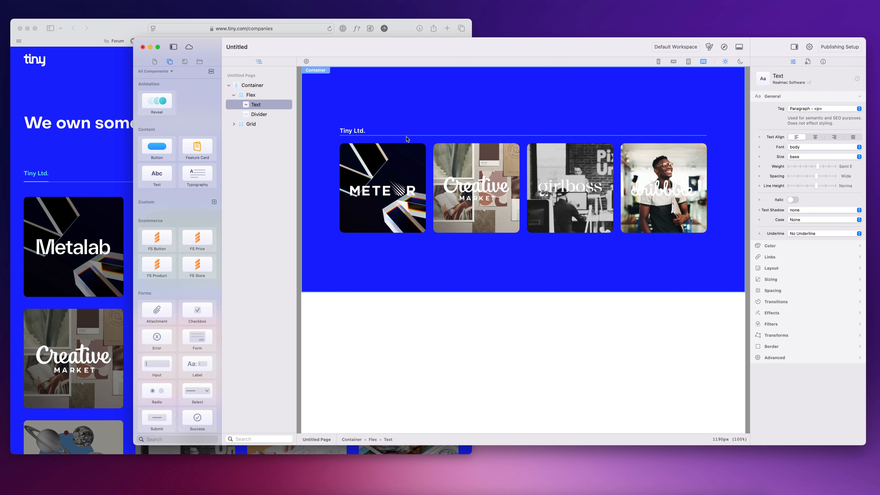
Set the divider's background color to white.
click(407, 136)
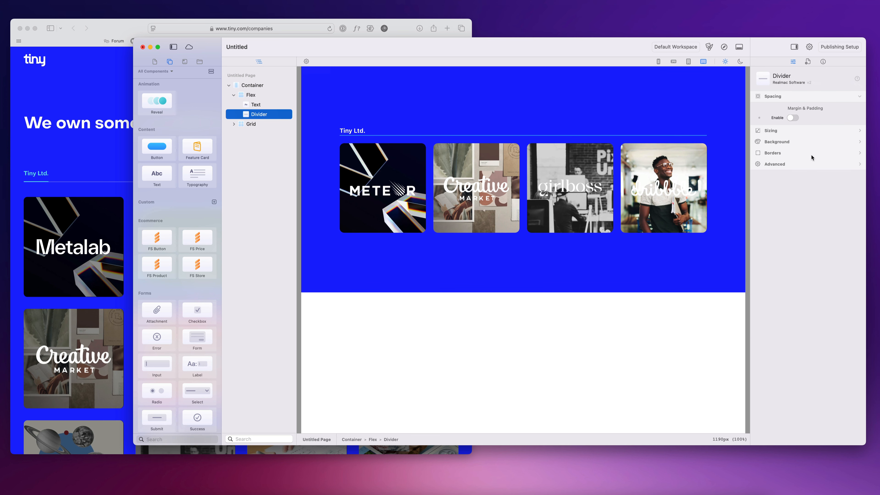
click(779, 139)
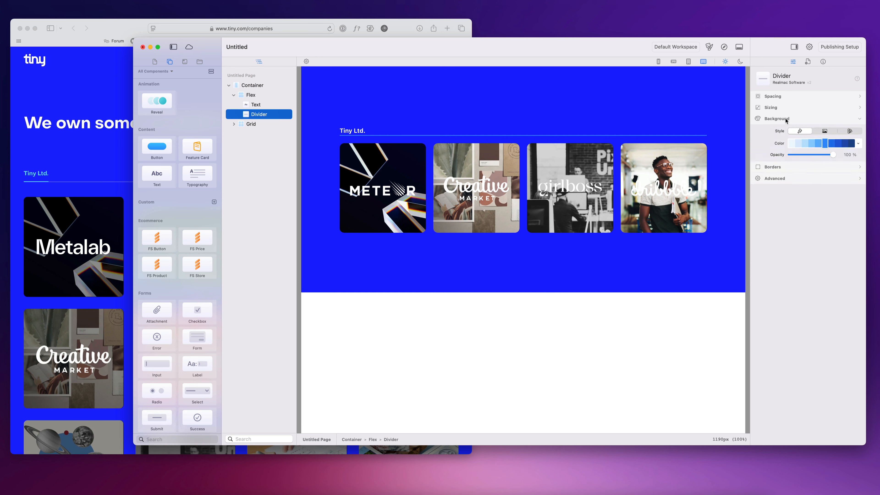
click(859, 144)
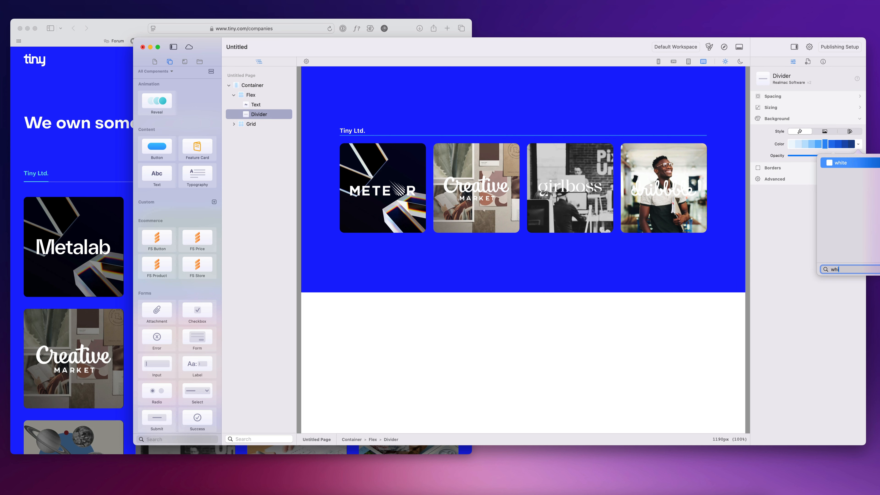
click(840, 269)
click(538, 124)
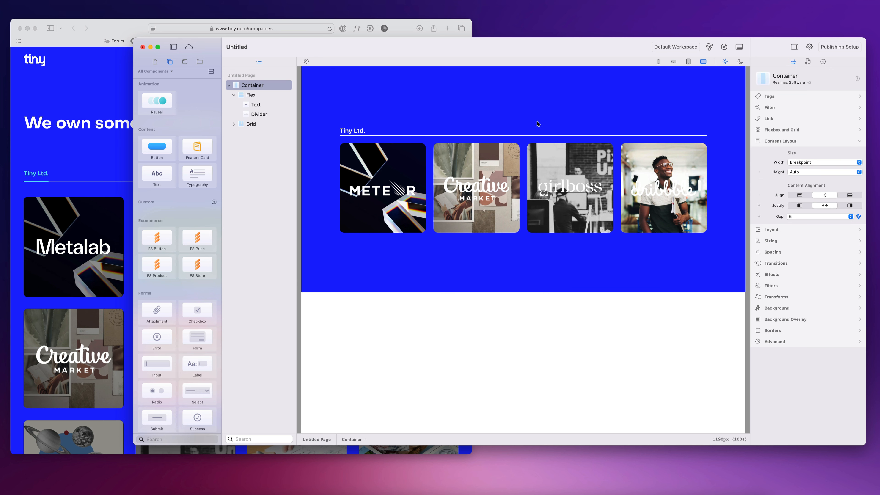
Examine the divider's sizing, spacing, background and border settings for a way to make the line thinner.
click(352, 131)
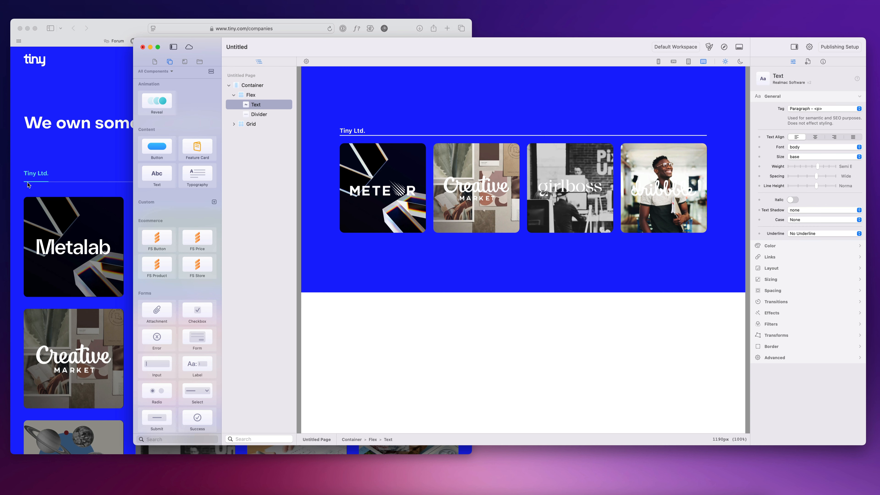
click(573, 135)
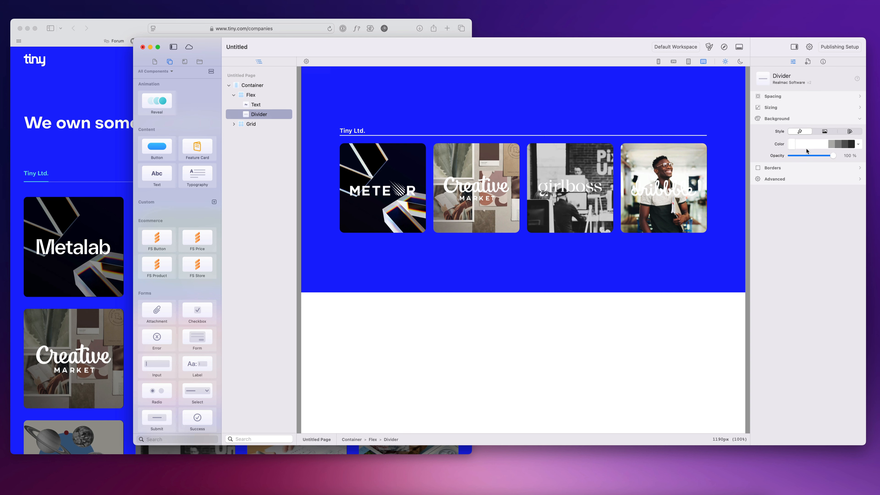
click(782, 109)
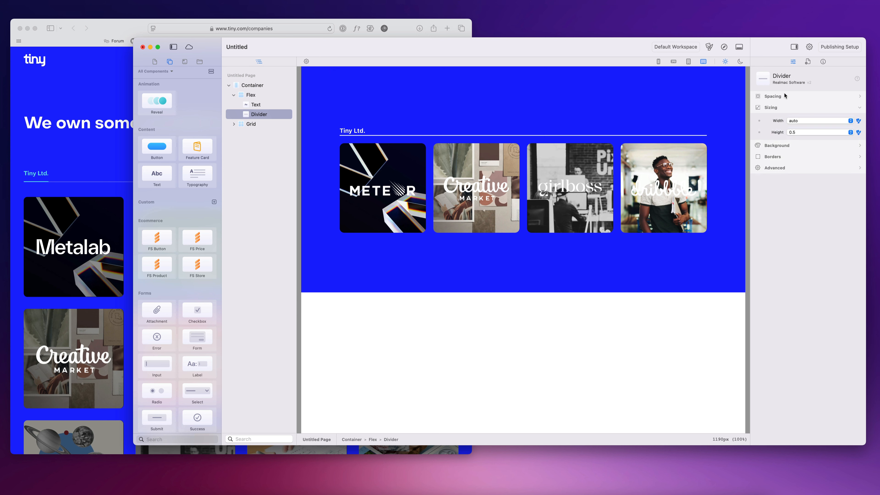
click(796, 131)
click(568, 123)
click(252, 97)
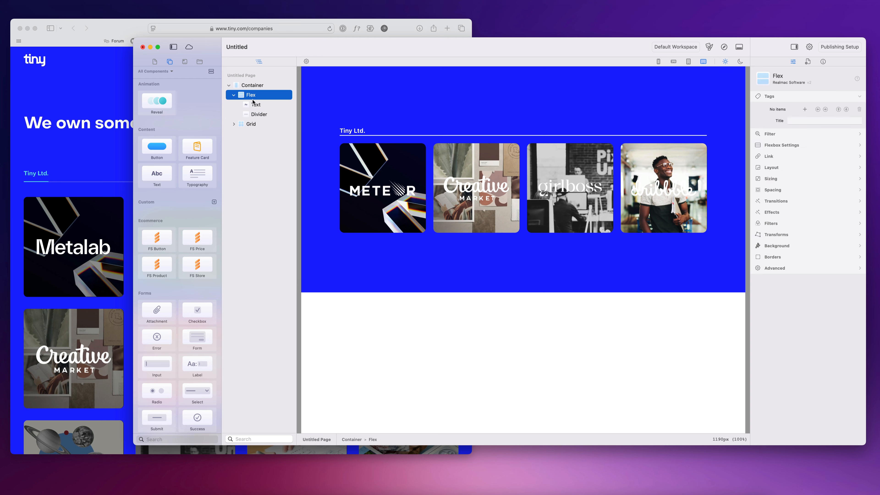
click(377, 136)
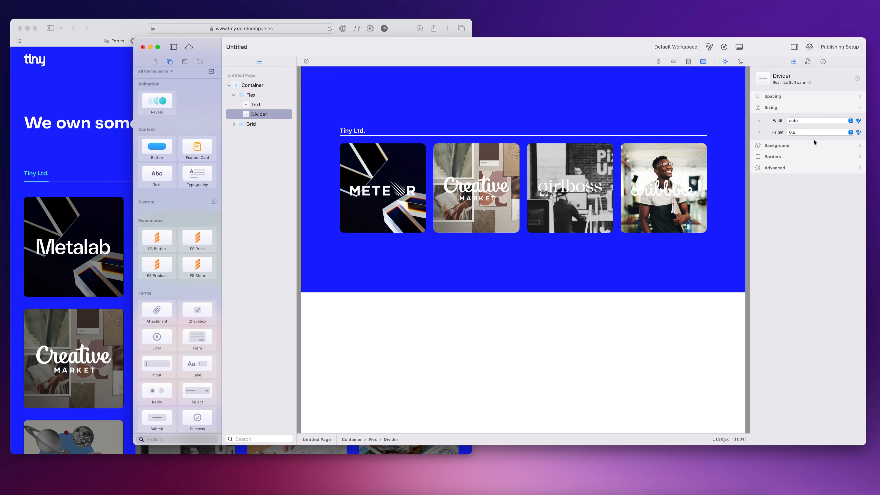
click(780, 107)
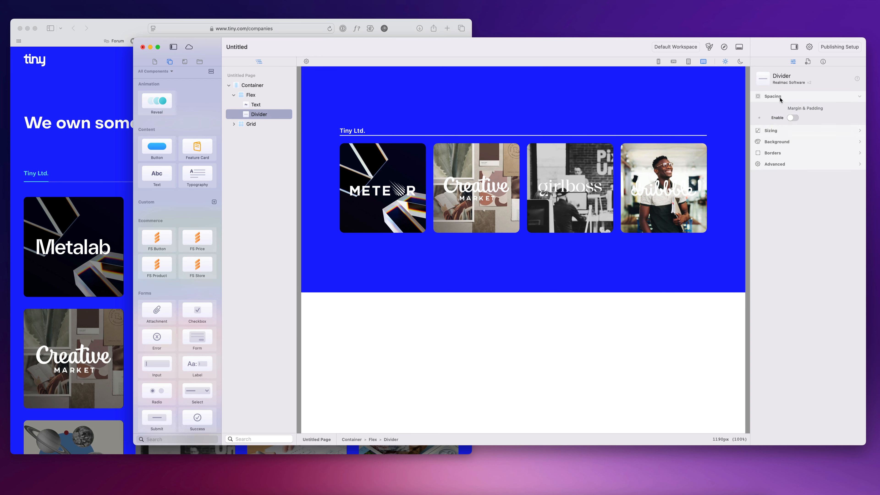
click(779, 119)
click(779, 119)
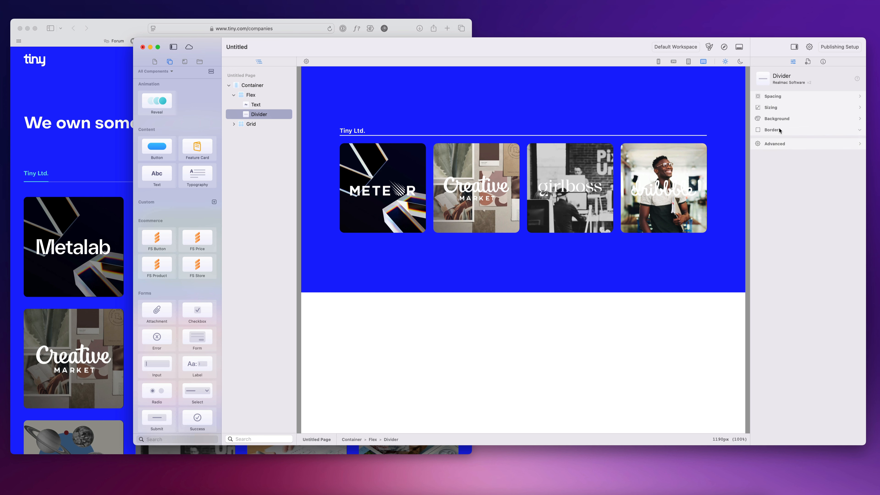
click(779, 129)
click(786, 151)
click(778, 116)
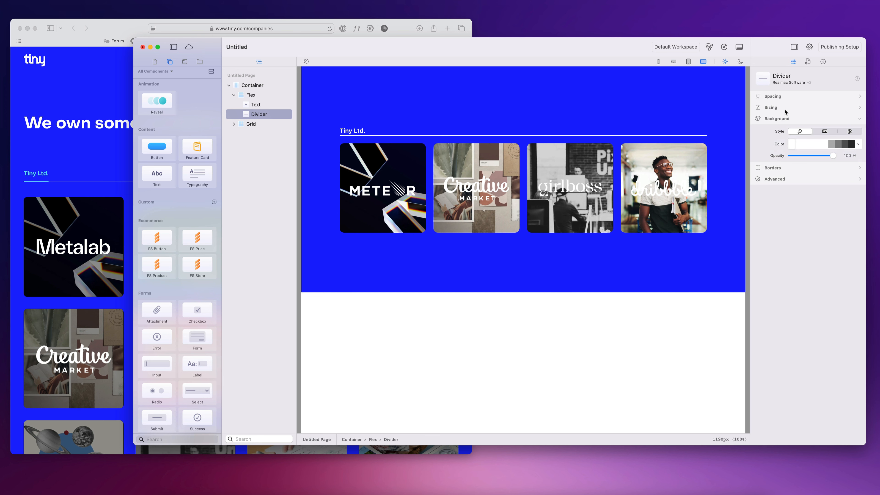
Switch the divider's height to a custom value and set it to 0.5px.
click(784, 109)
click(801, 132)
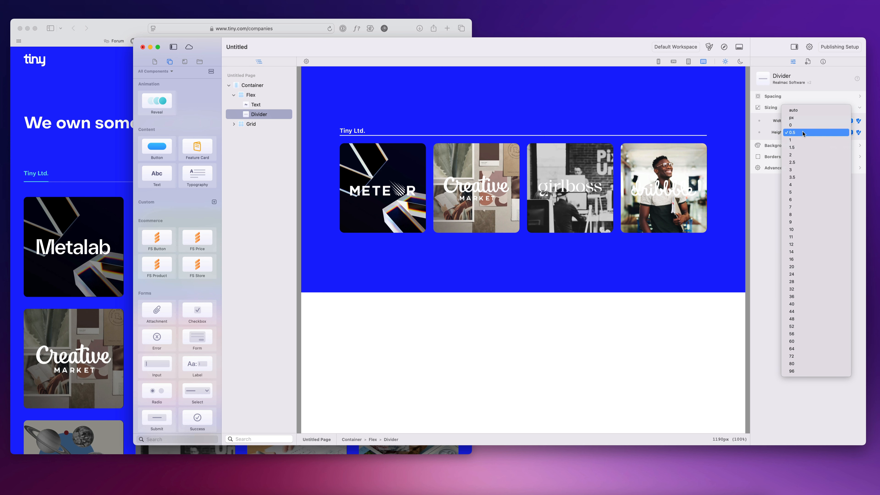
click(803, 132)
click(857, 133)
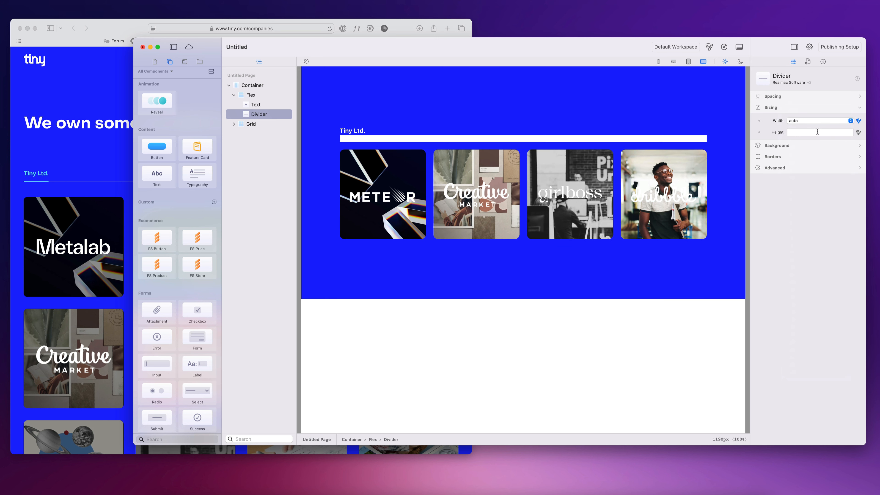
click(818, 132)
text(0.1)
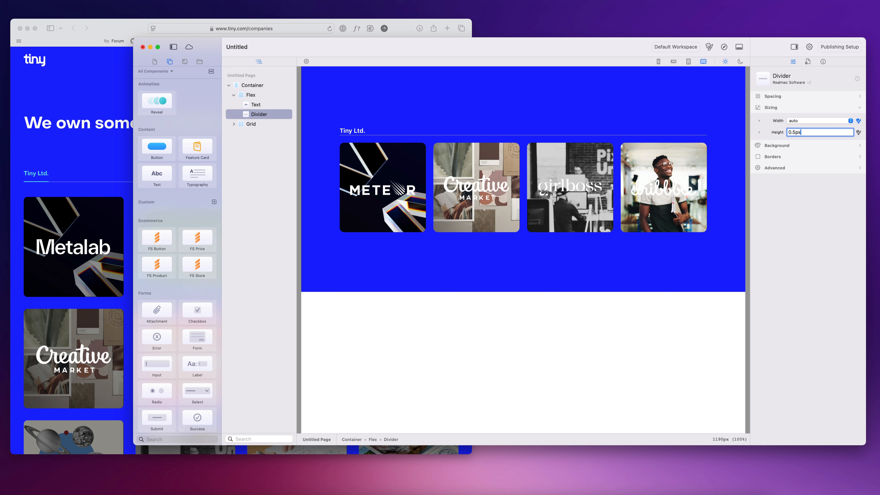
click(621, 115)
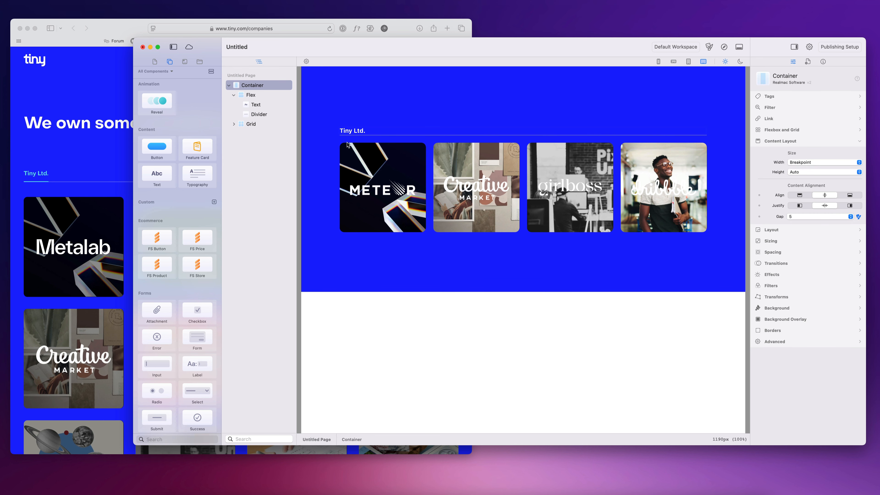
Give the Tiny Ltd. text a static border with a bottom width of 2.
click(352, 132)
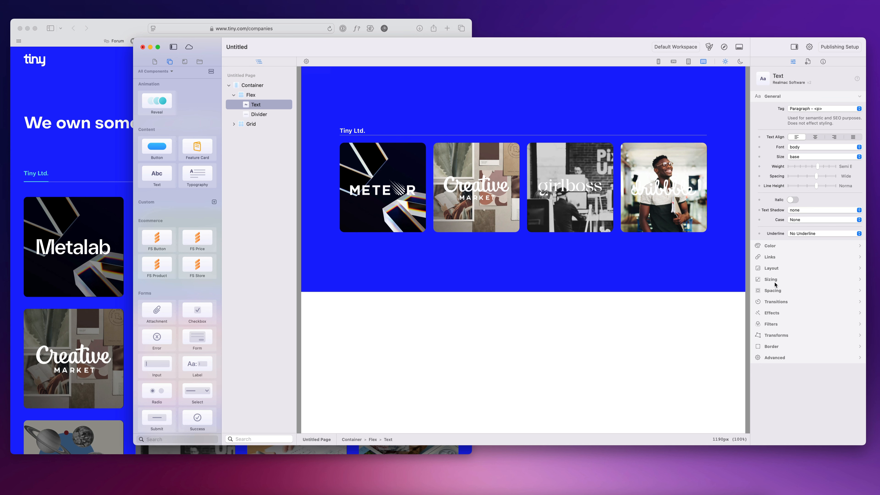
click(785, 347)
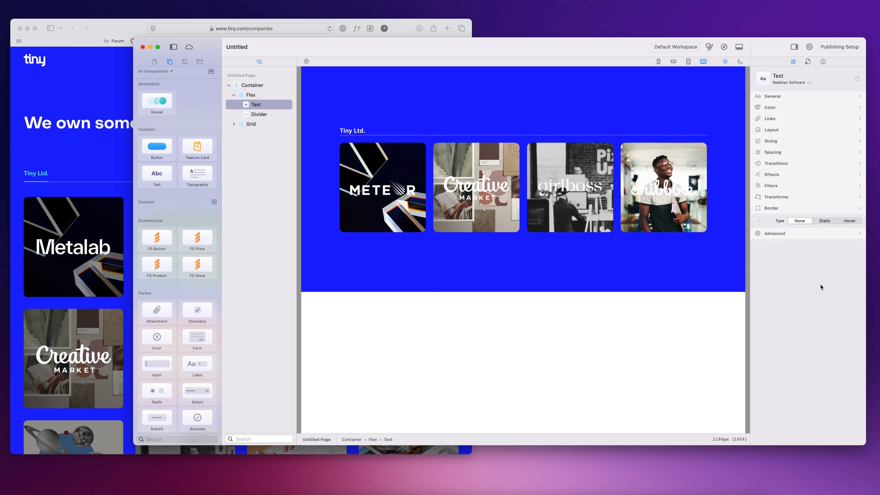
click(825, 221)
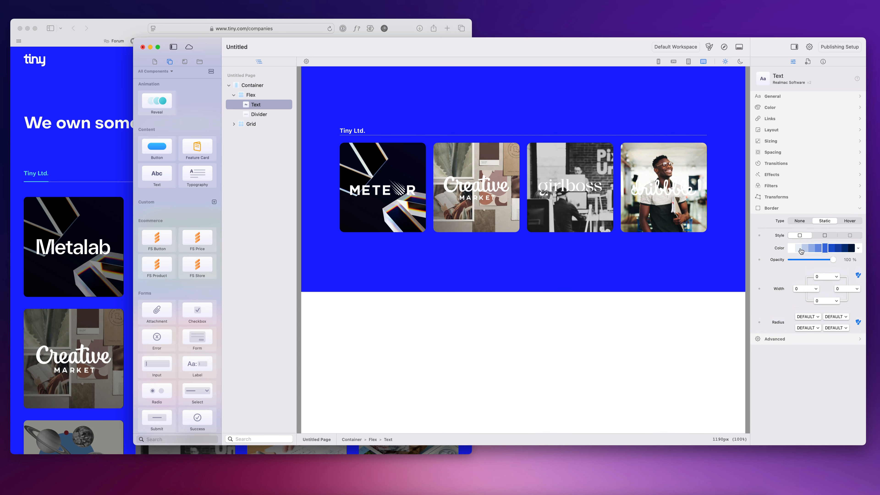
click(827, 301)
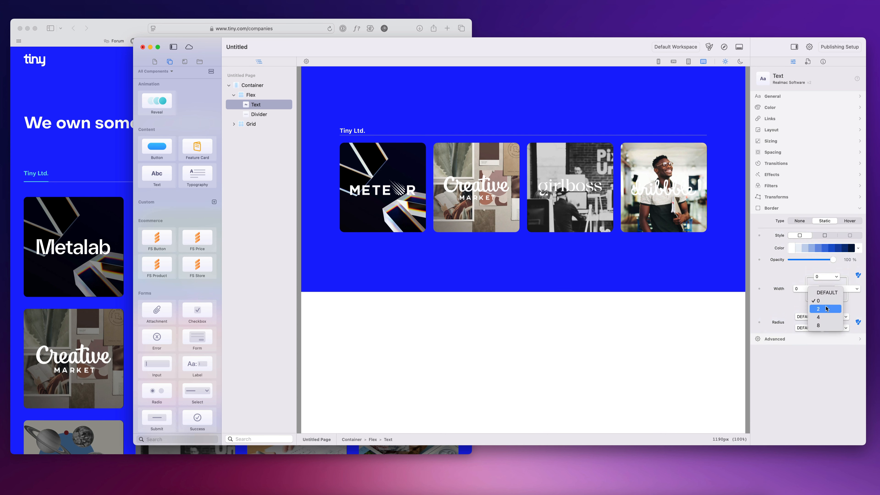
click(826, 309)
Set the border radius of all four corners of the Tiny Ltd. text to none.
click(807, 317)
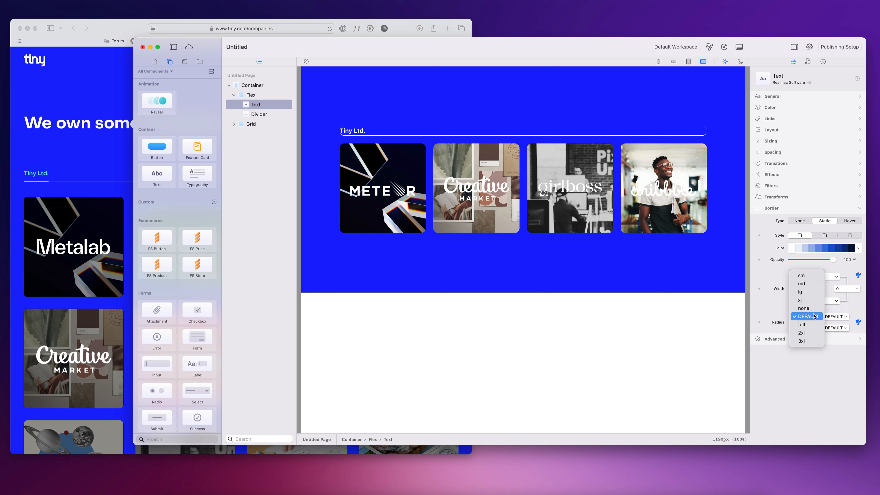
click(807, 308)
click(836, 316)
click(838, 308)
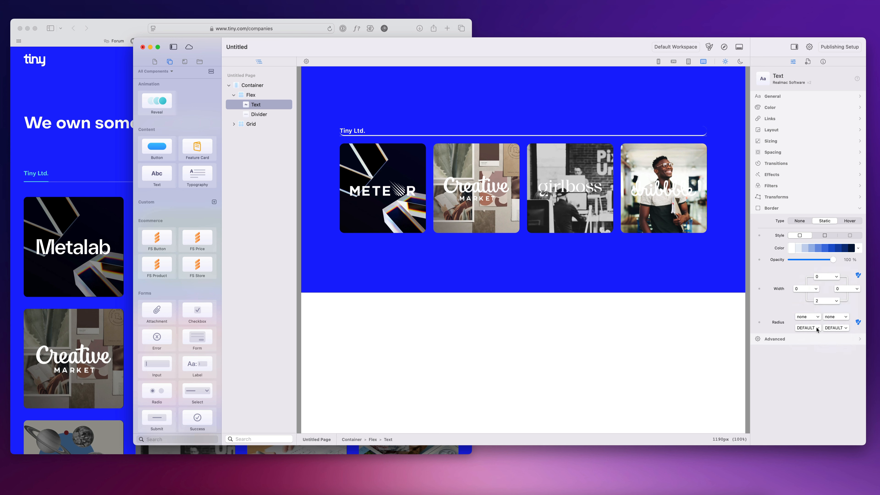
click(809, 327)
click(815, 319)
click(836, 327)
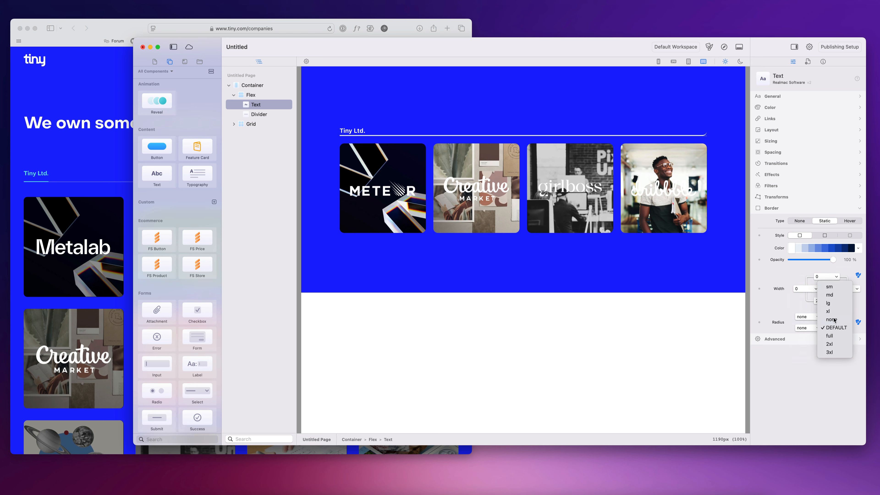
click(839, 319)
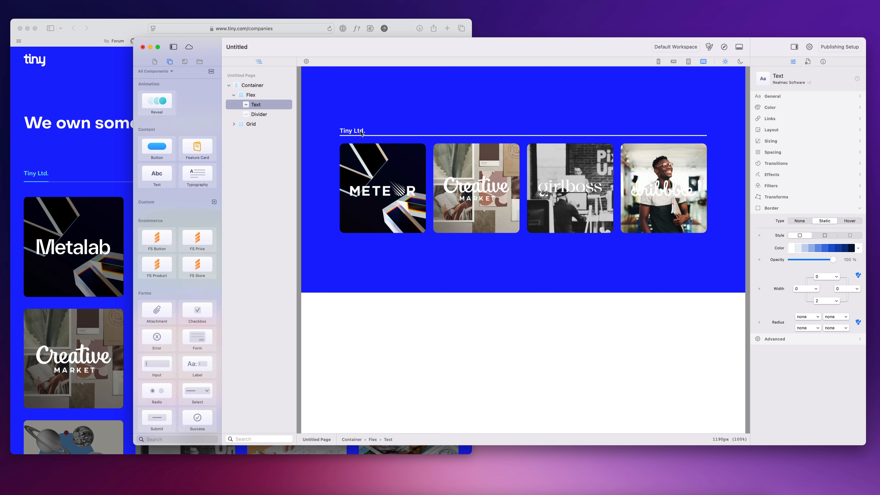
Turn on Show Selection in the editor options to outline the selected Tiny Ltd. text.
click(265, 115)
click(267, 104)
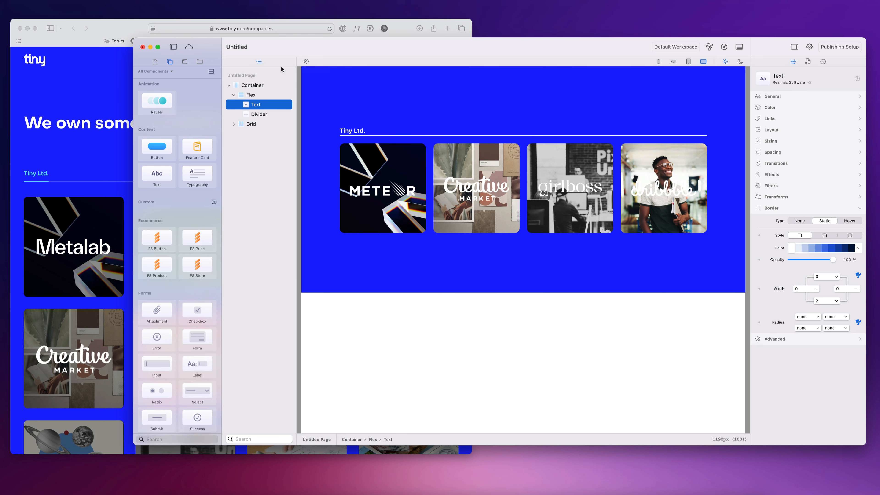
click(305, 63)
click(301, 108)
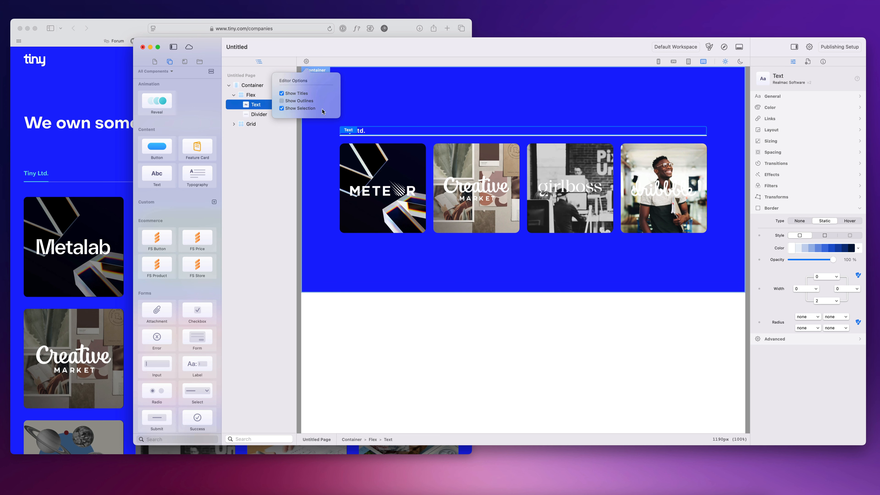
click(353, 65)
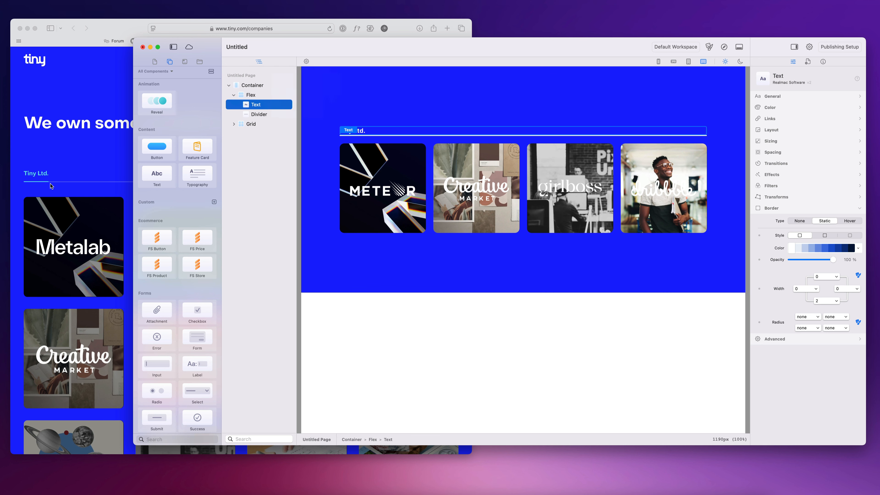
Try the 0 and px width presets on the Tiny Ltd. text and return its width to auto.
click(780, 152)
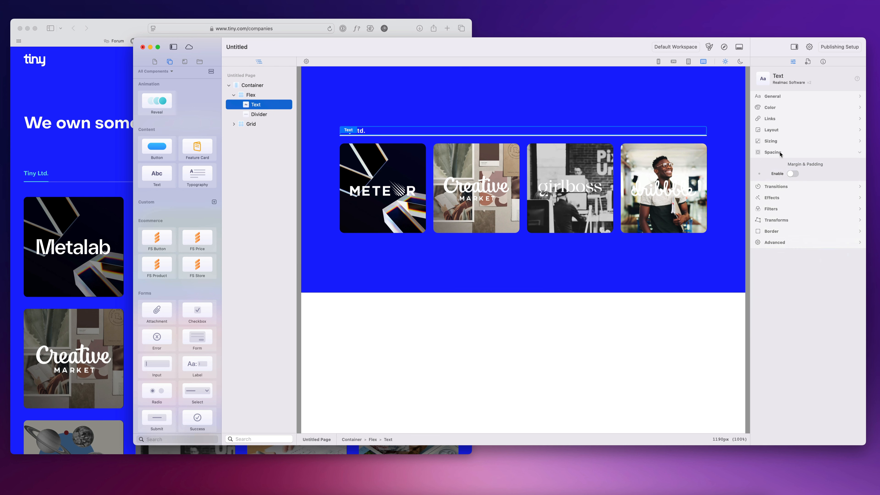
click(774, 141)
click(812, 163)
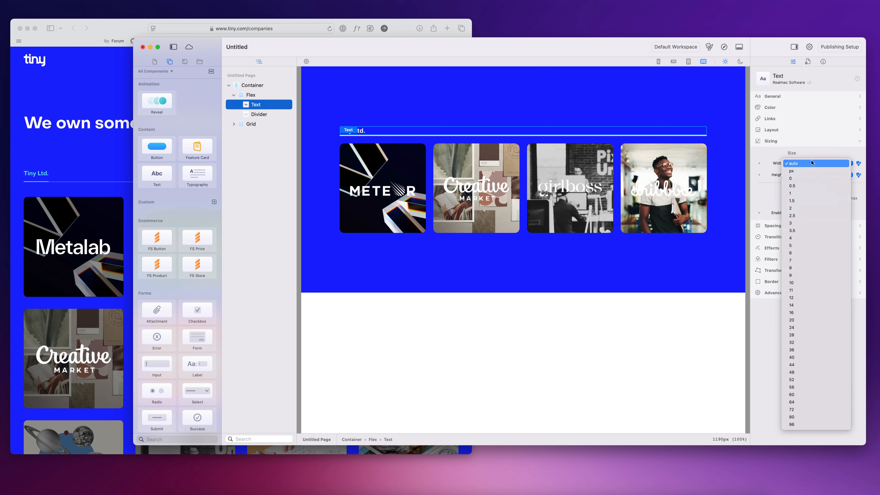
click(812, 163)
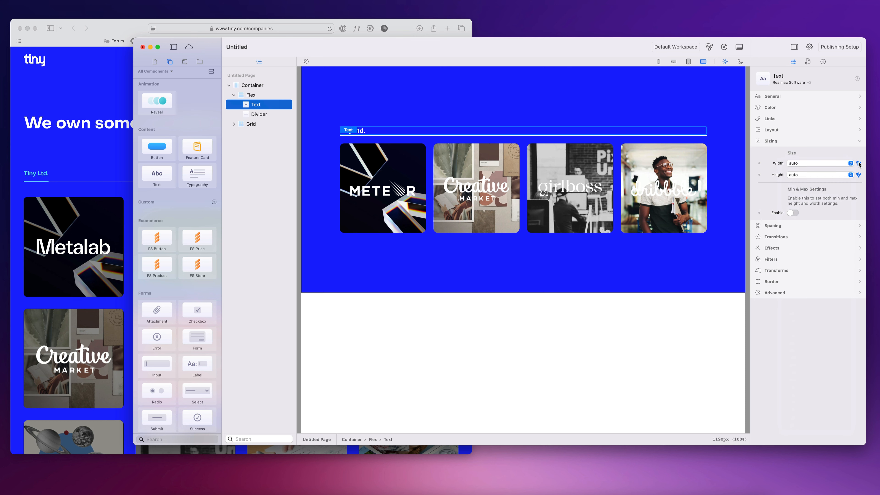
click(859, 163)
click(819, 163)
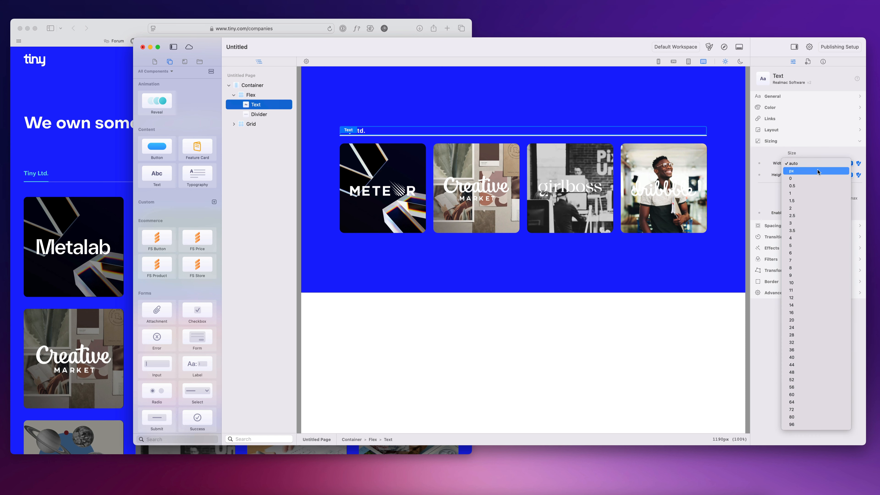
click(814, 164)
click(814, 164)
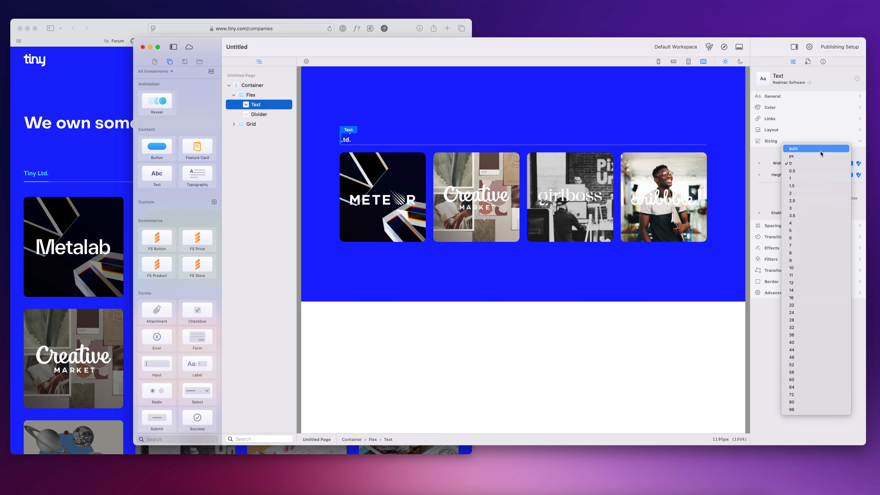
click(804, 157)
click(801, 163)
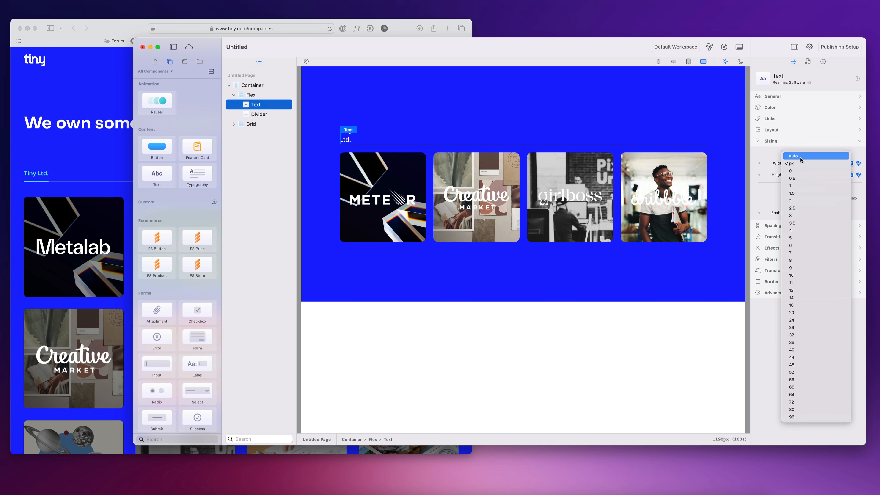
click(800, 158)
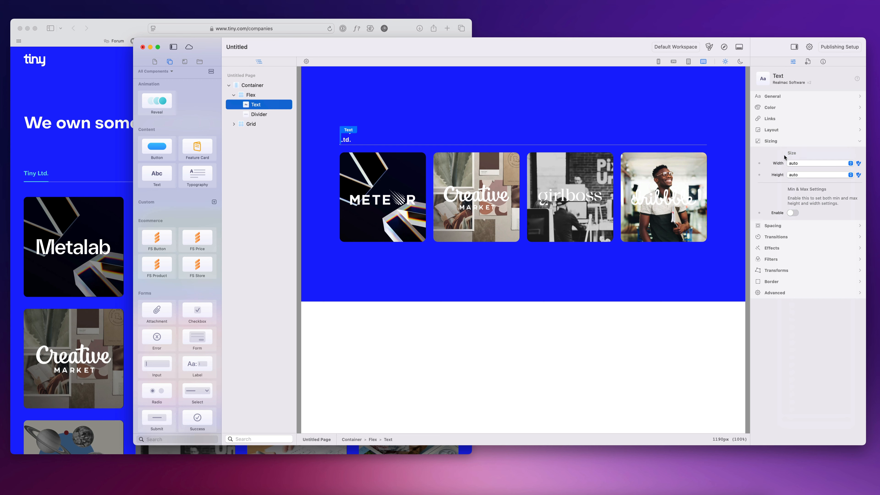
Try fixed widths of 12, 32, 16 and 20 on the Tiny Ltd. text.
click(858, 163)
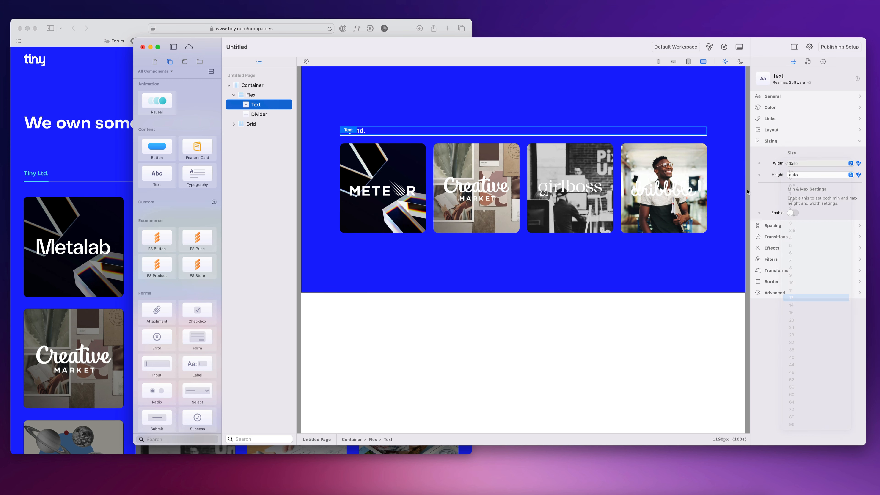
key(Return)
click(814, 162)
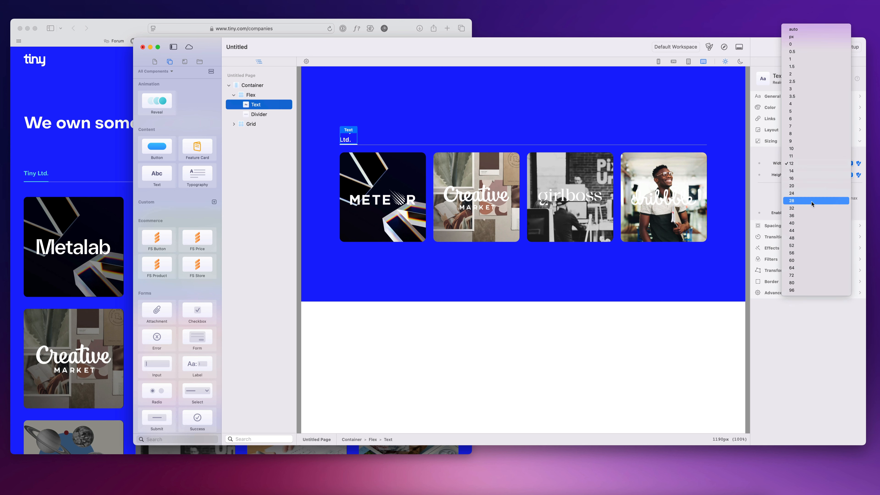
click(811, 204)
click(801, 165)
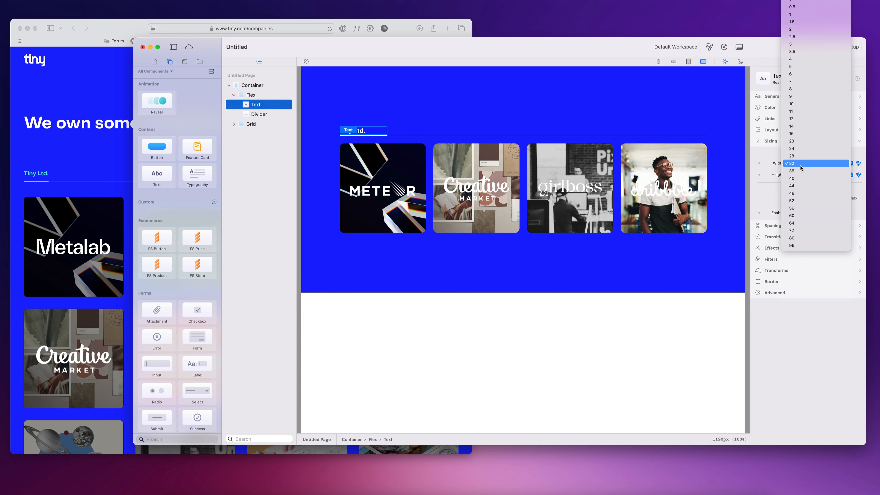
click(803, 136)
click(803, 166)
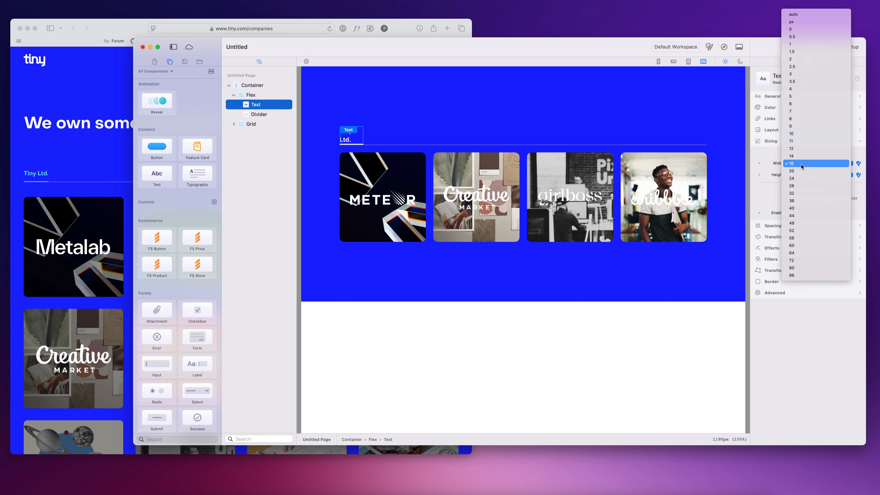
click(798, 160)
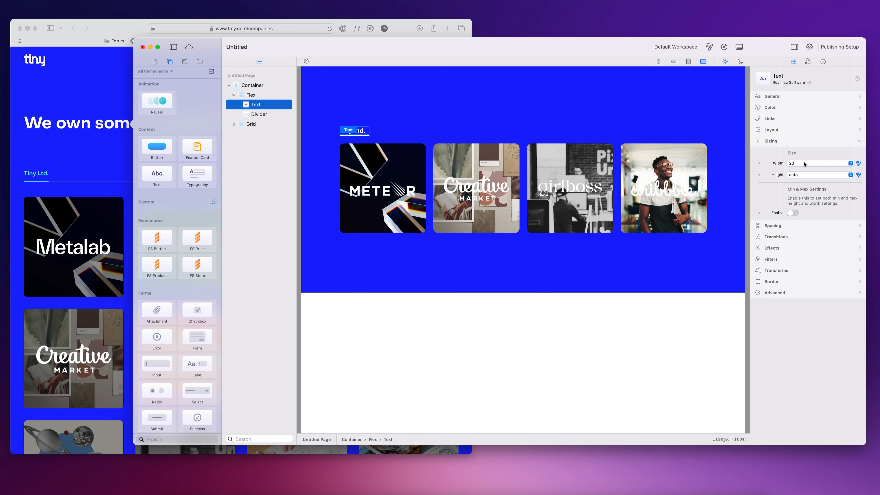
Enable margin and padding for the Tiny Ltd. text and set its width to auto.
click(779, 226)
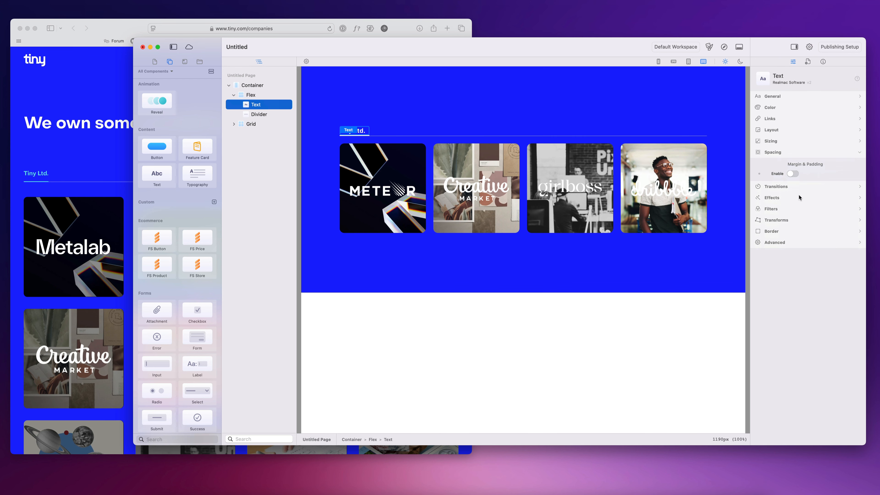
click(792, 174)
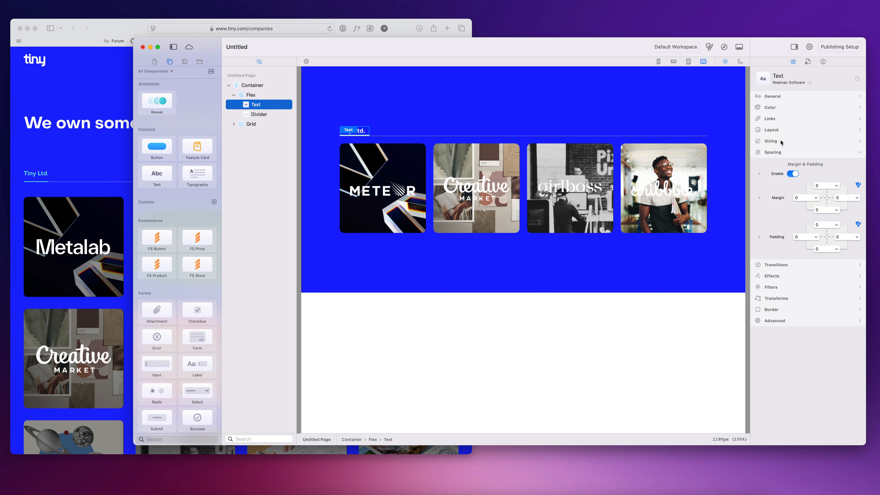
click(781, 141)
click(800, 163)
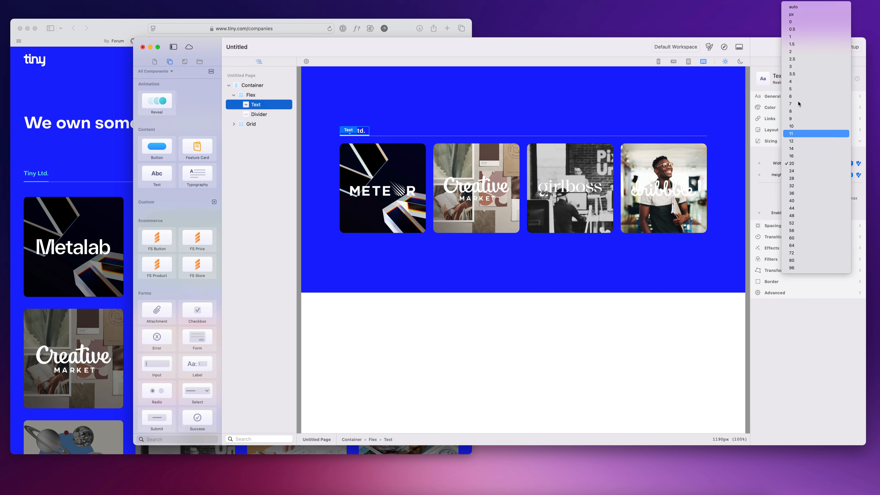
click(800, 8)
Try an auto left margin on the Tiny Ltd. text and reset it to 0.
click(777, 224)
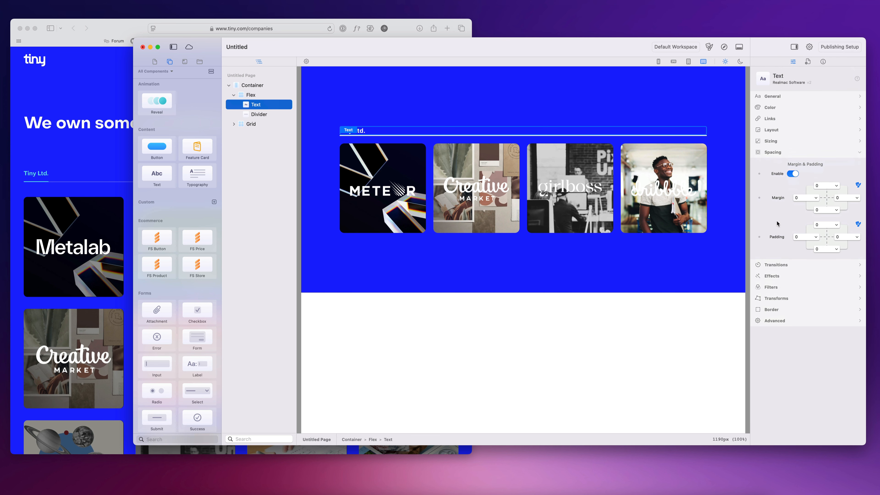
click(811, 198)
click(811, 191)
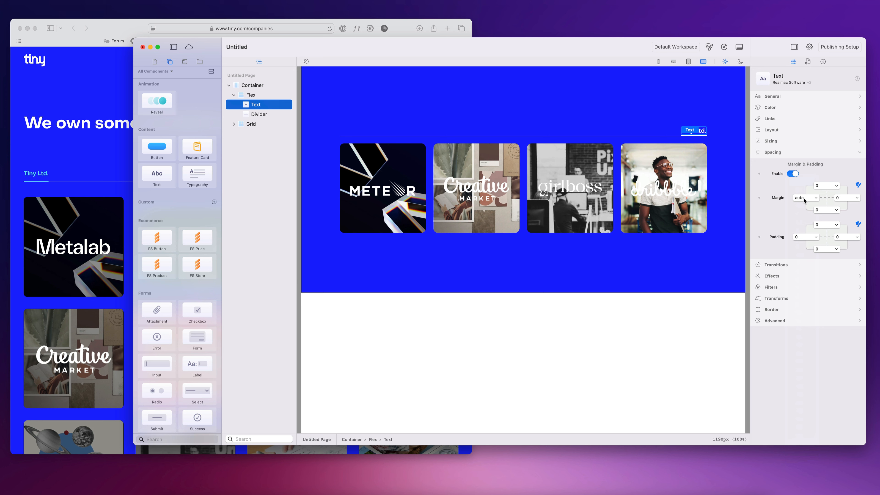
click(809, 197)
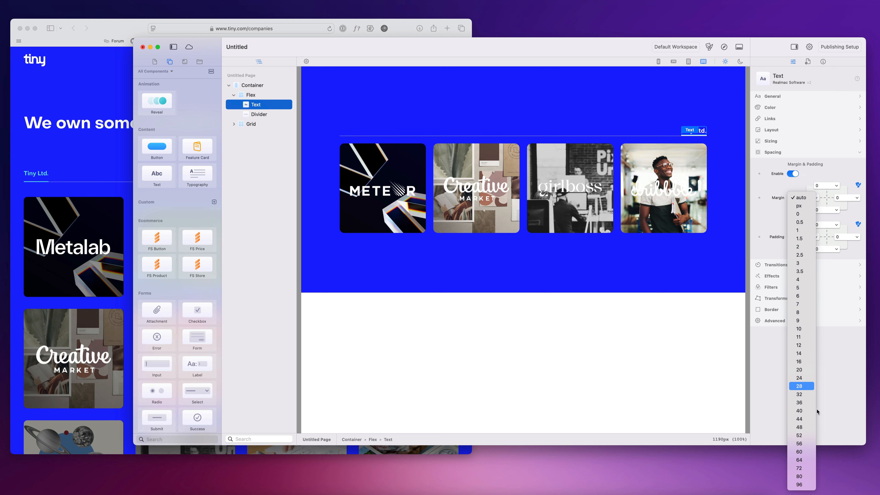
click(809, 215)
Set the right margin of the Tiny Ltd. text to auto so its border fits the text width.
click(847, 197)
click(841, 182)
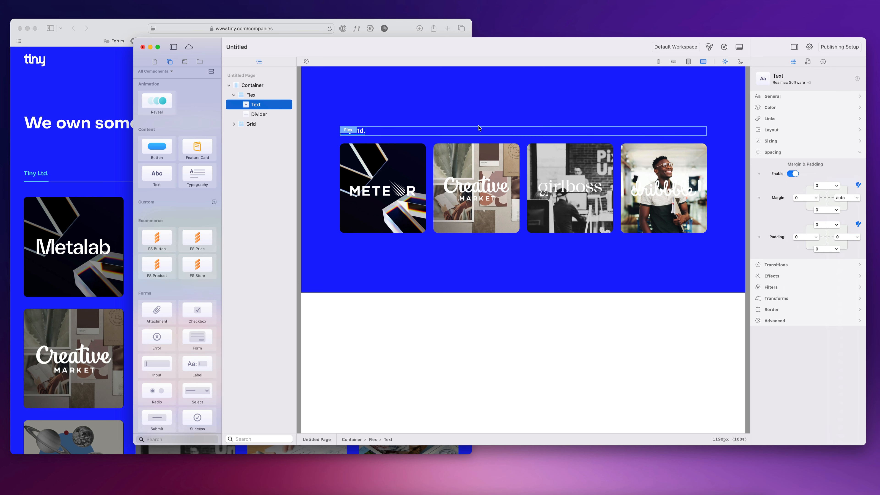
click(441, 102)
click(362, 130)
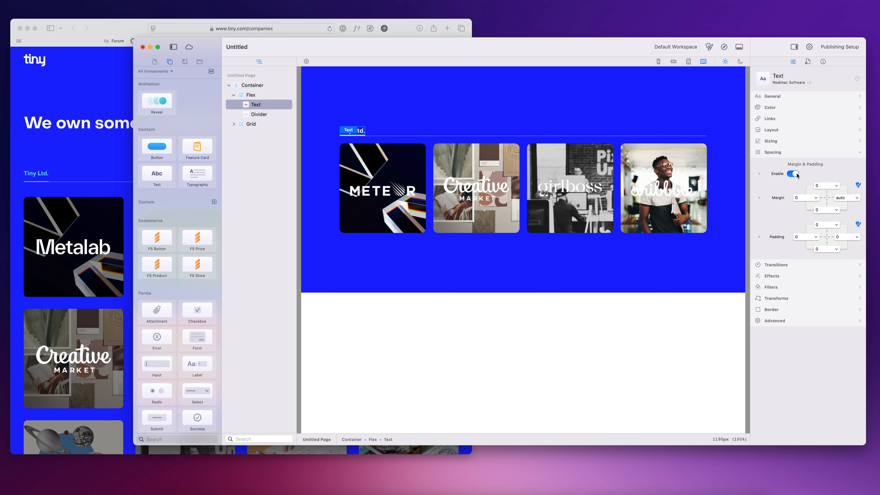
Compare the border's extent by switching the text's right margin to 0 and back to auto.
click(845, 198)
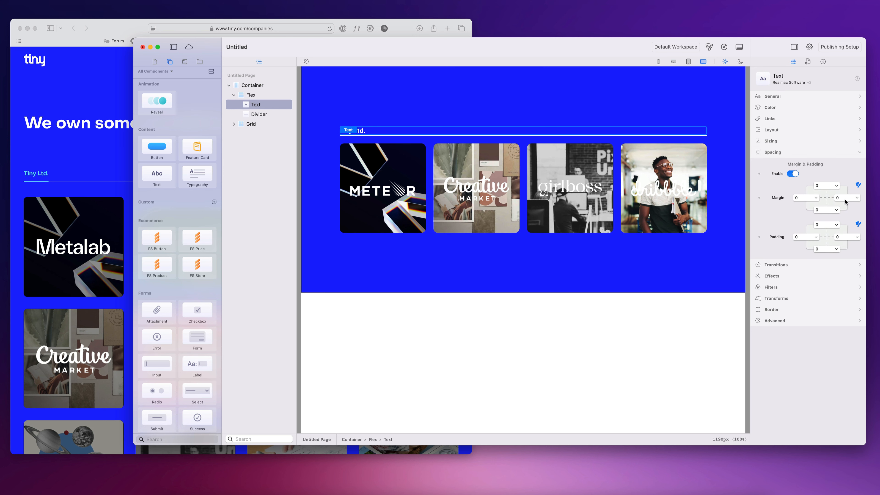
click(846, 199)
click(848, 181)
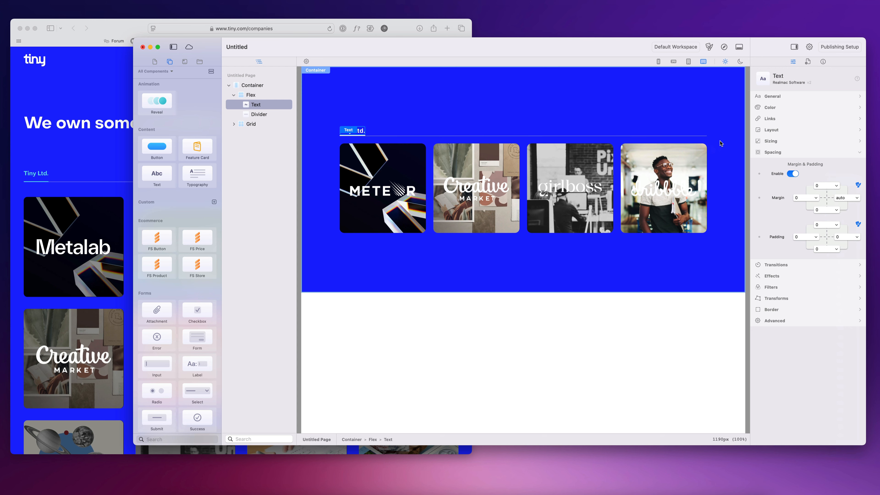
Switch the Tiny Ltd. text's border widths to custom values and set its bottom border width to 1.
click(350, 110)
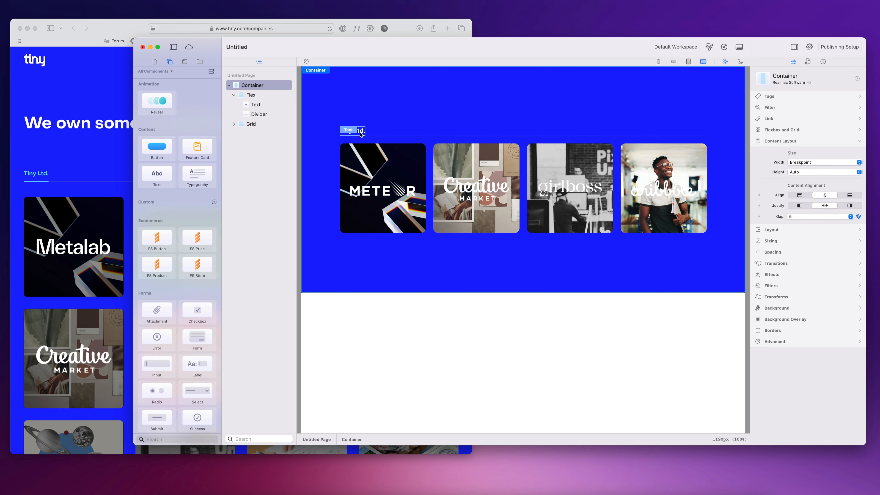
click(352, 130)
click(786, 310)
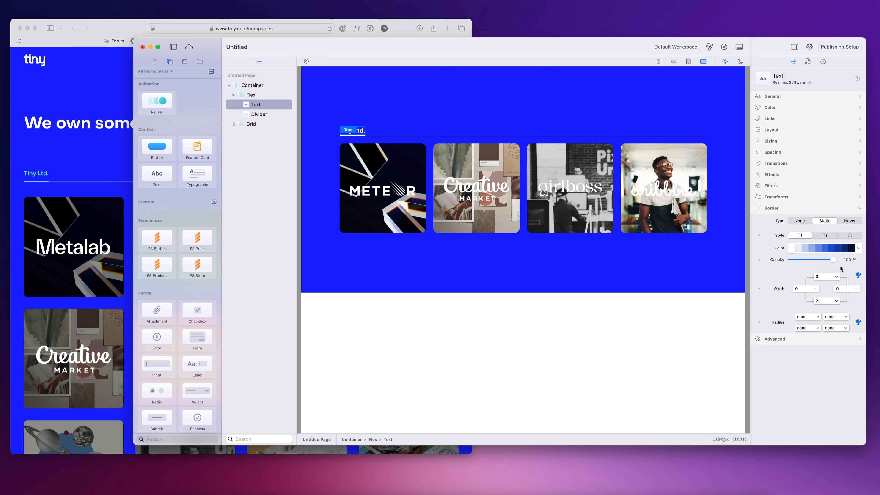
click(831, 302)
click(859, 277)
click(858, 276)
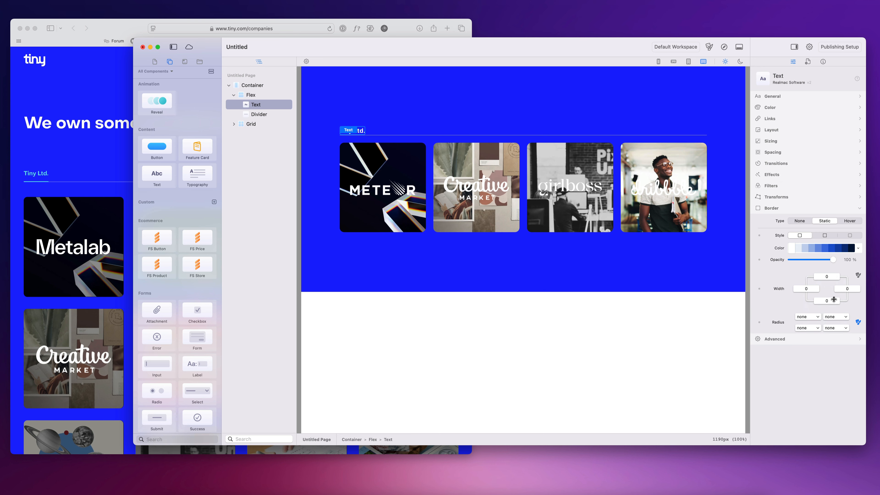
click(465, 104)
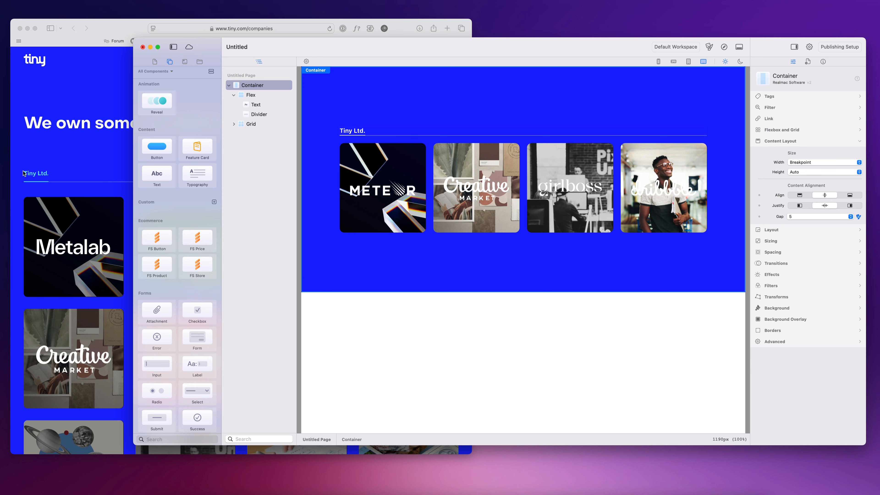
Set the bottom padding of the Tiny Ltd. text to 2.5 after trying 5 and 3.
click(350, 131)
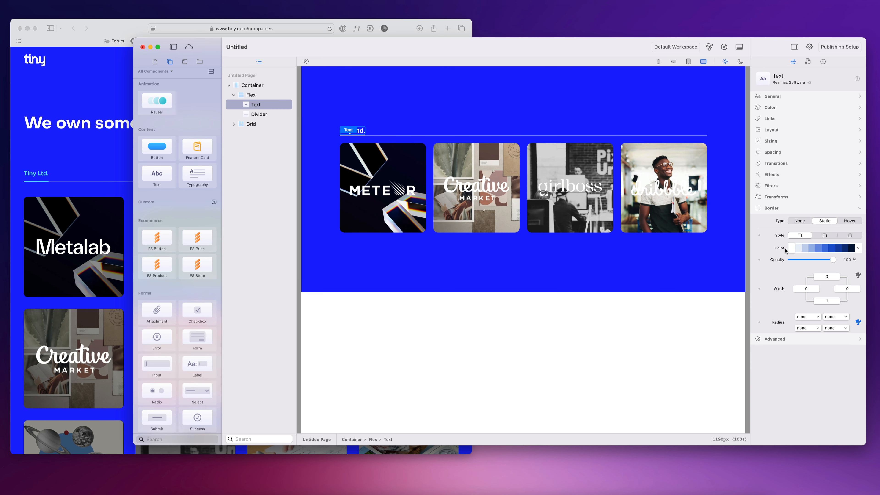
click(780, 209)
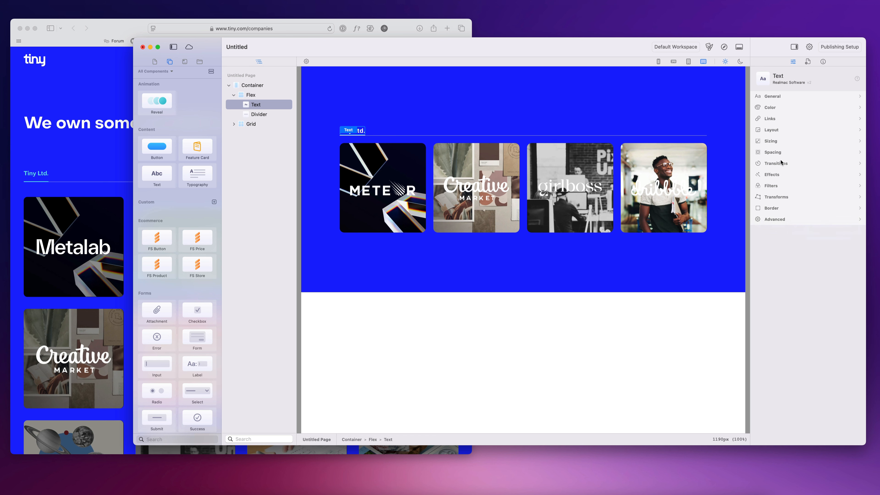
click(783, 152)
click(829, 250)
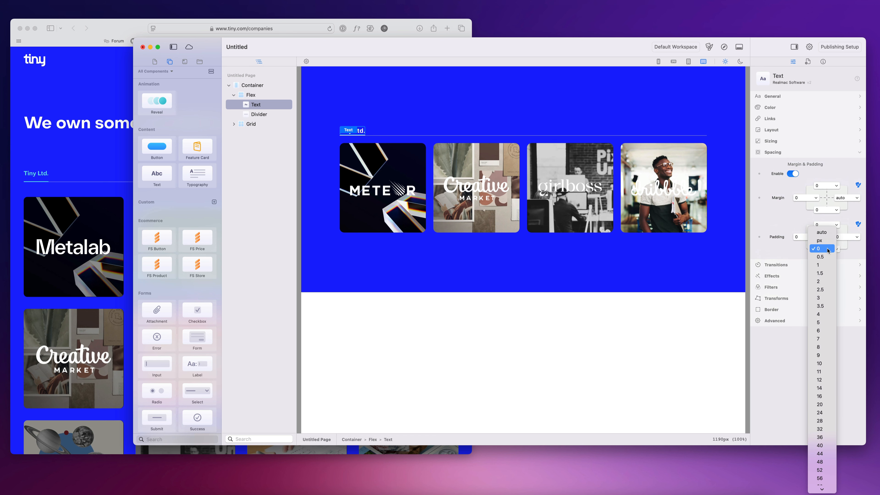
click(826, 322)
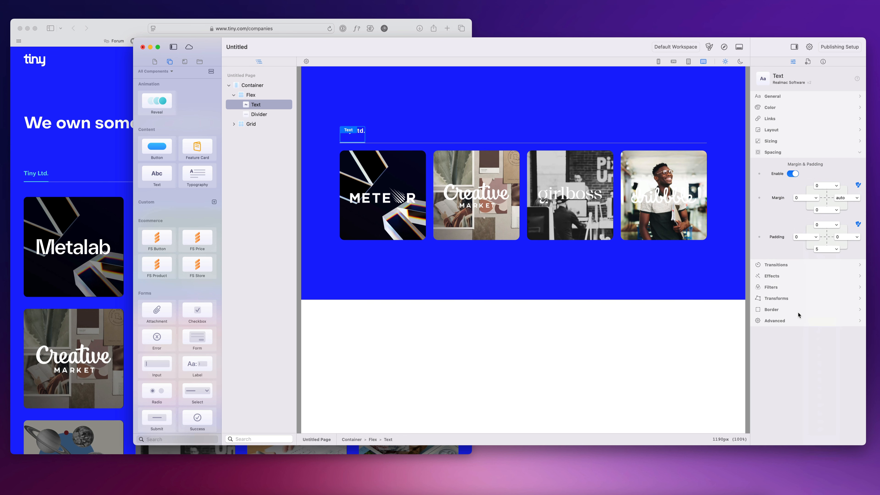
click(829, 249)
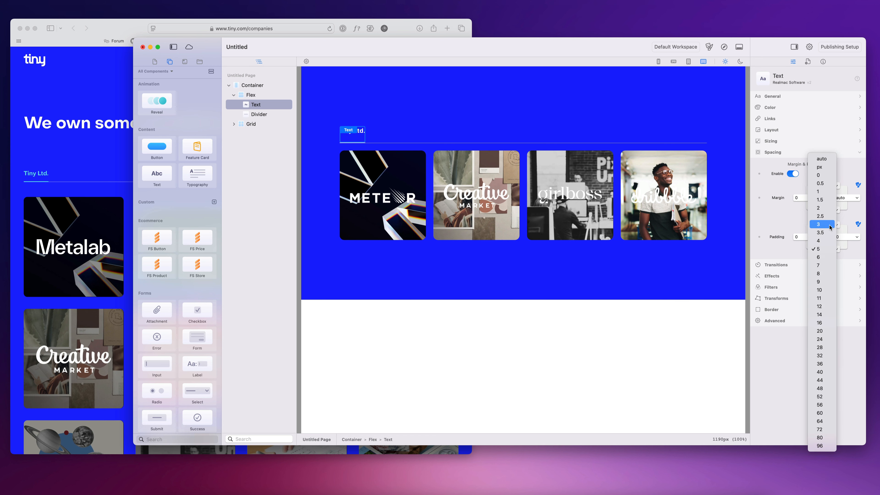
click(830, 225)
click(829, 249)
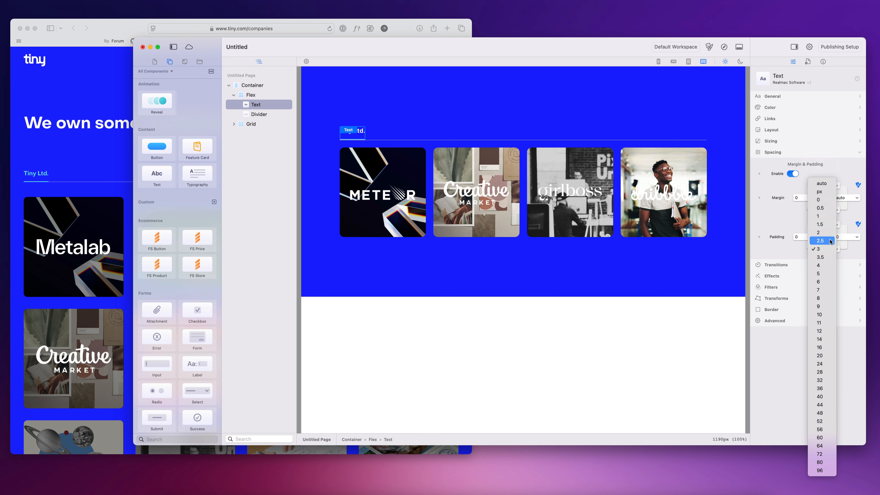
click(820, 241)
Set the gap of the outer Container to 10.
click(436, 110)
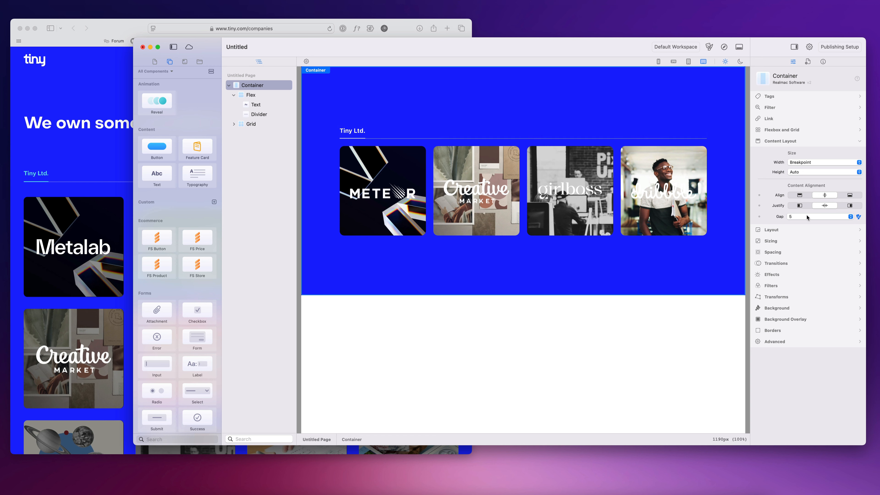
click(800, 218)
click(802, 254)
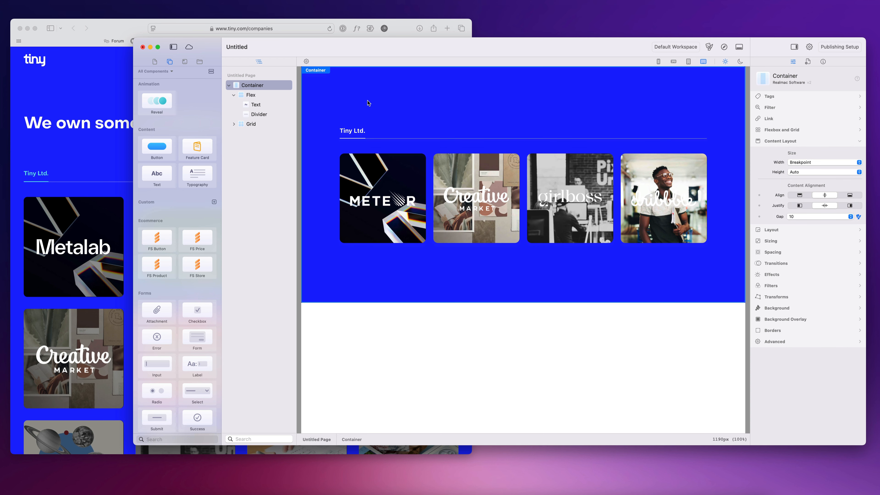
Save the project to the Desktop as "tiny copy.elements".
key(super+s)
text(tiny)
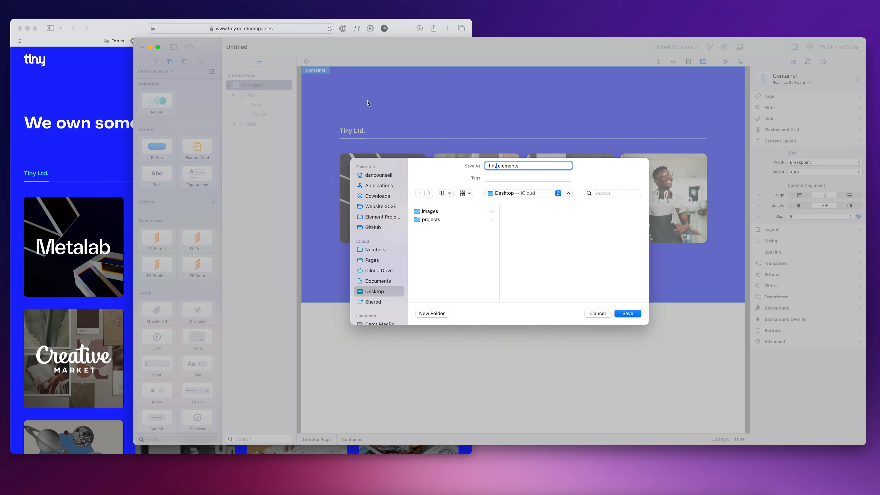
text( copy)
key(Return)
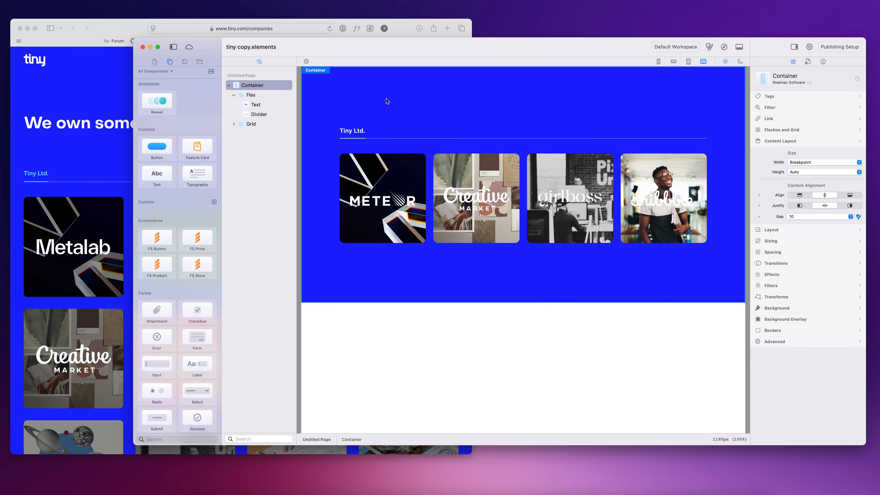
Add a Text component inside the Container above the Flex that holds the Tiny Ltd. heading.
click(73, 130)
click(521, 100)
drag(174, 171, 357, 104)
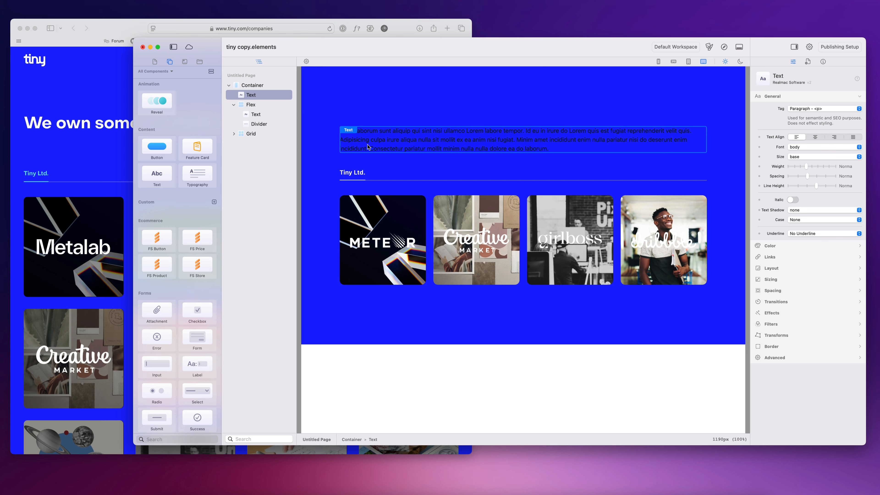
Copy "We own some wonderful businesses." from the Tiny companies page and replace the new text's placeholder with it.
click(102, 140)
drag(21, 125, 334, 119)
key(super+c)
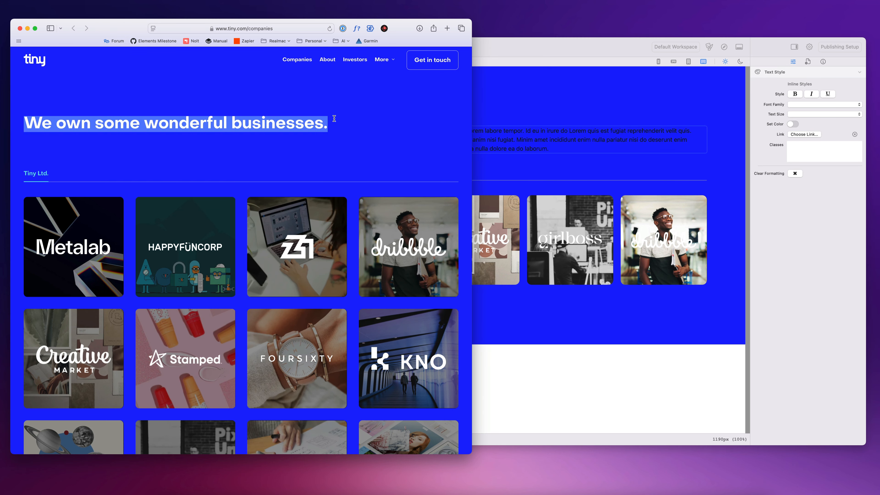
click(532, 110)
key(super+a)
key(super+v)
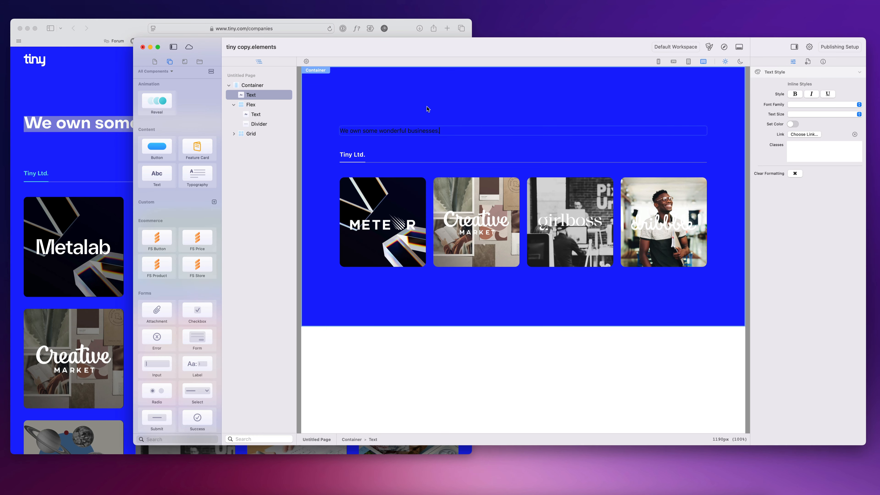
click(429, 109)
Make the "We own some wonderful businesses." text semi-bold and colour it white.
click(414, 132)
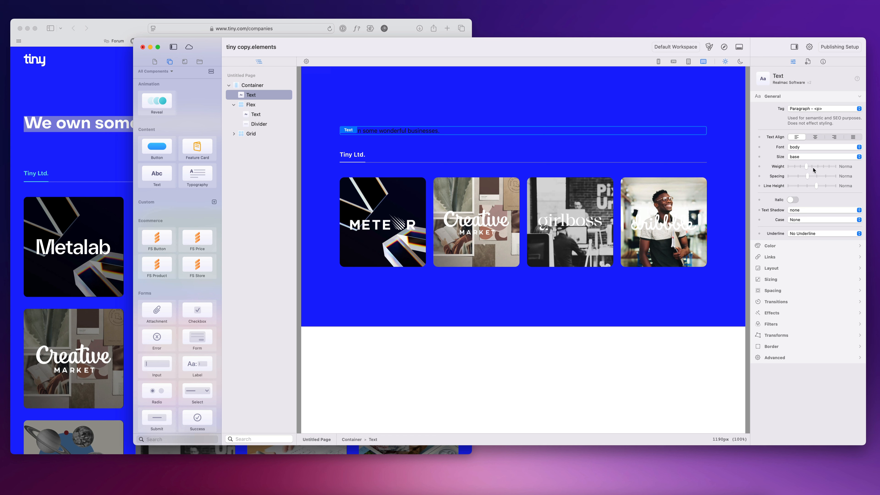
click(807, 248)
click(860, 139)
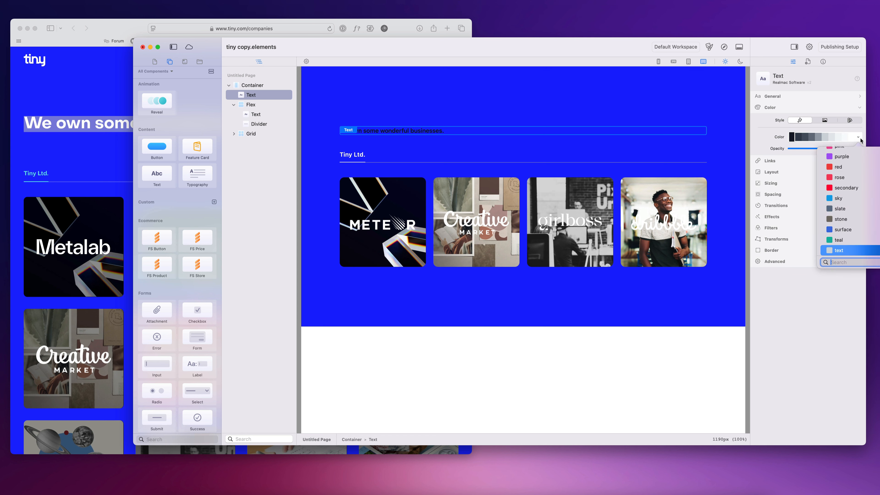
key(Return)
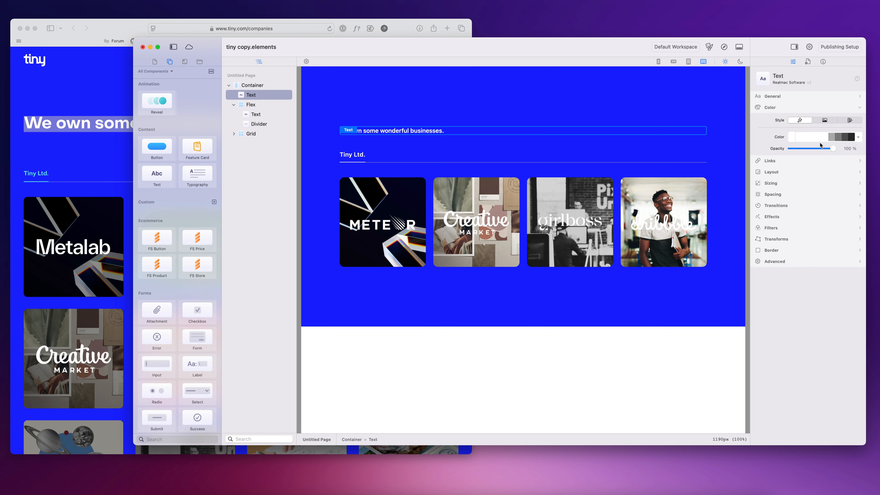
click(783, 108)
Set the new heading's letter spacing to Wide and raise its size through xl and 3xl to 4xl.
click(782, 97)
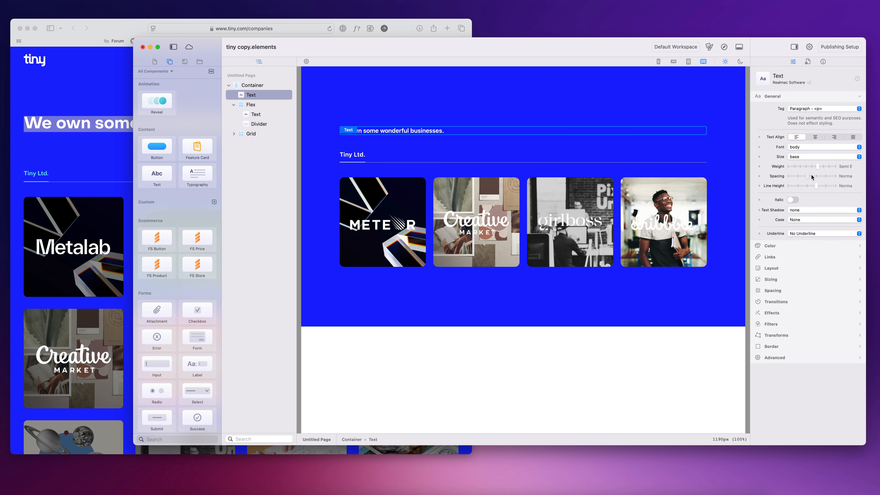
drag(812, 176, 818, 176)
click(814, 157)
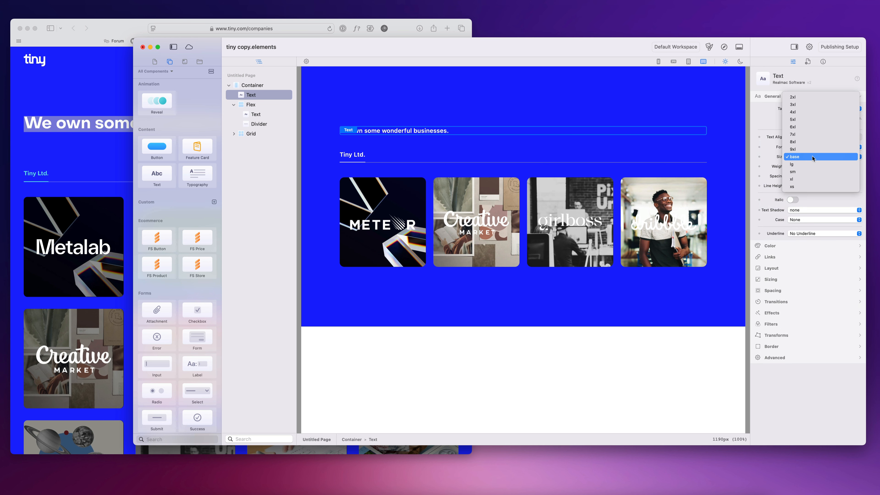
click(808, 180)
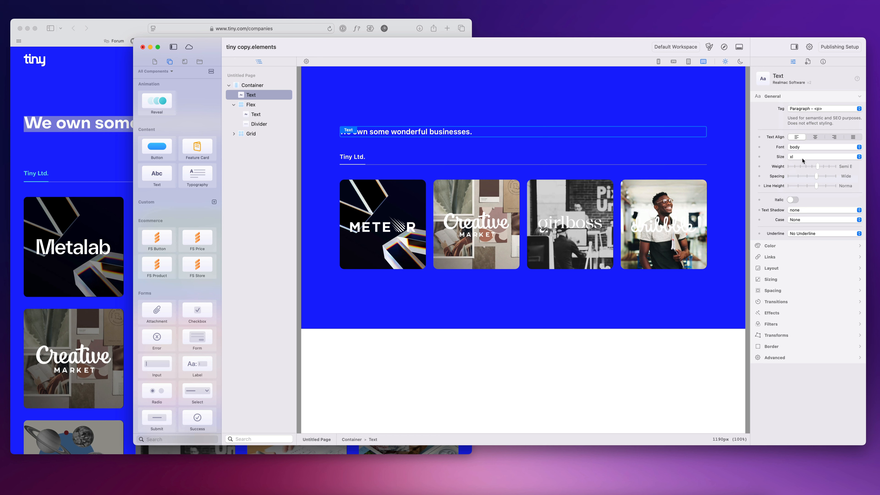
click(802, 158)
click(813, 84)
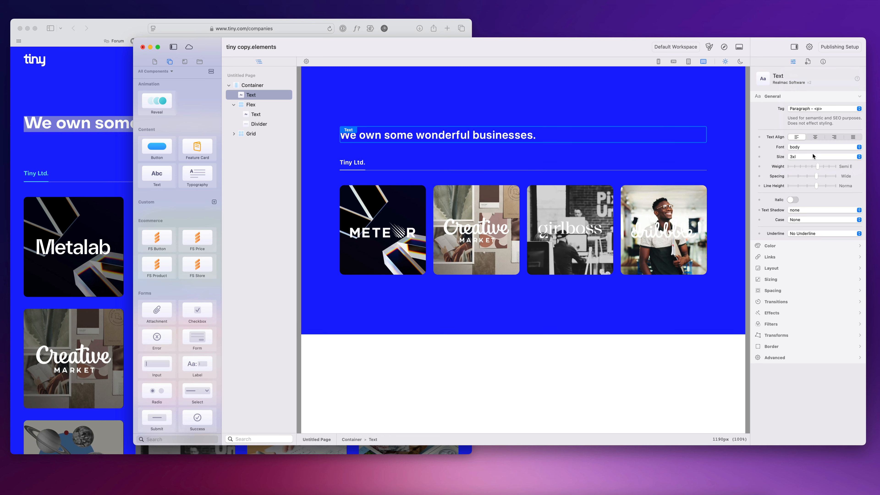
click(803, 157)
click(803, 162)
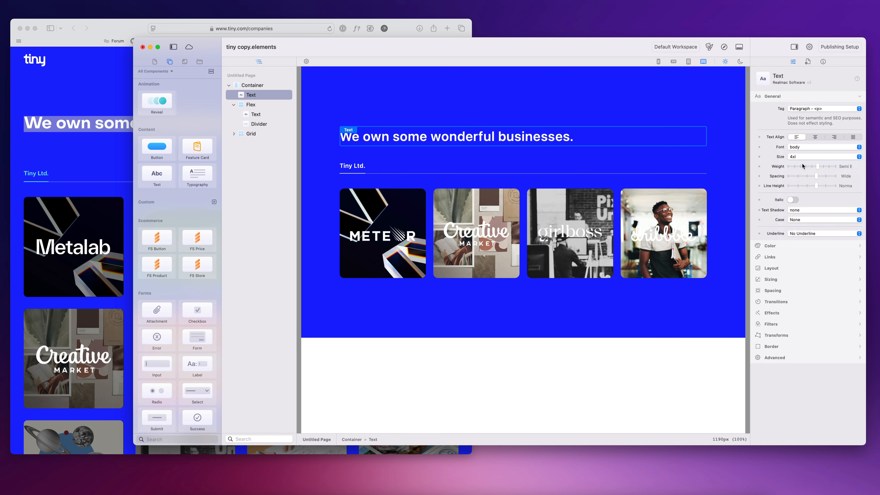
Compare the heading with the Tiny companies page in the browser and increase its size to 5xl.
click(104, 152)
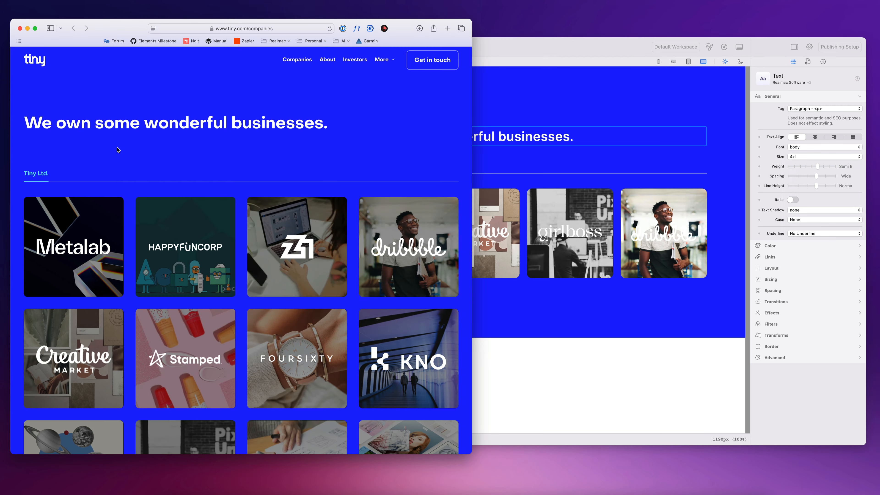
click(541, 99)
click(490, 145)
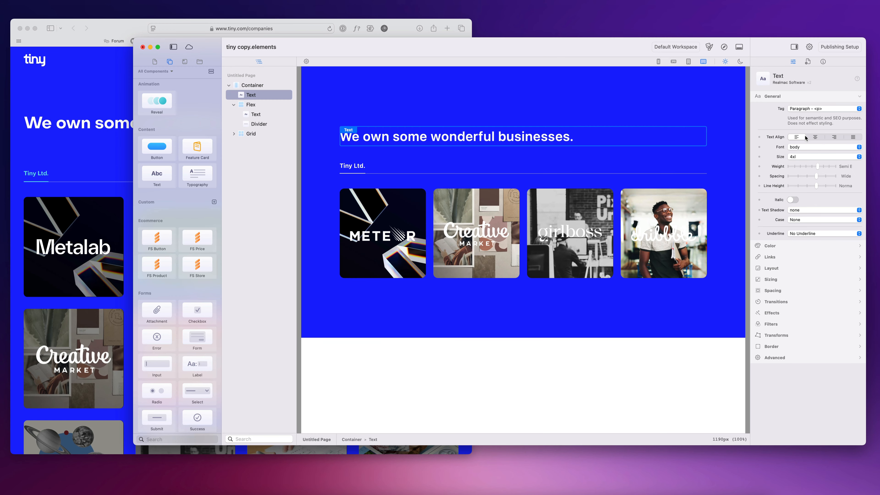
click(803, 156)
click(803, 158)
click(454, 118)
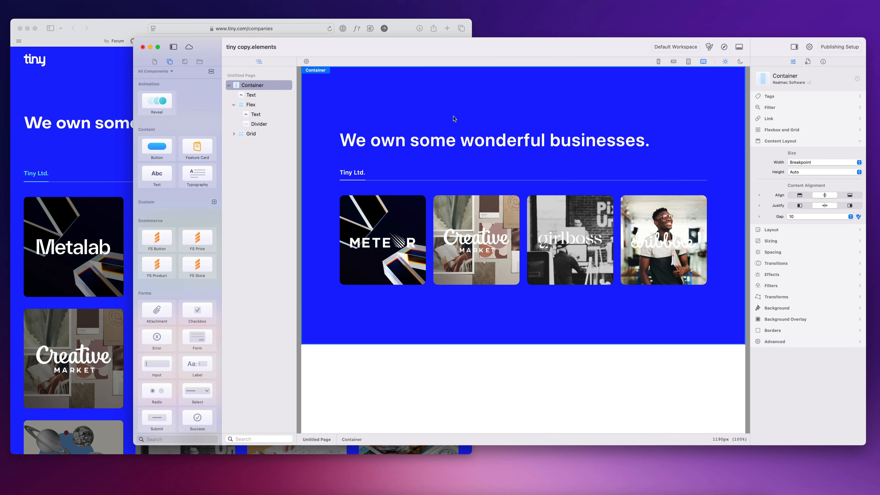
click(96, 165)
click(598, 124)
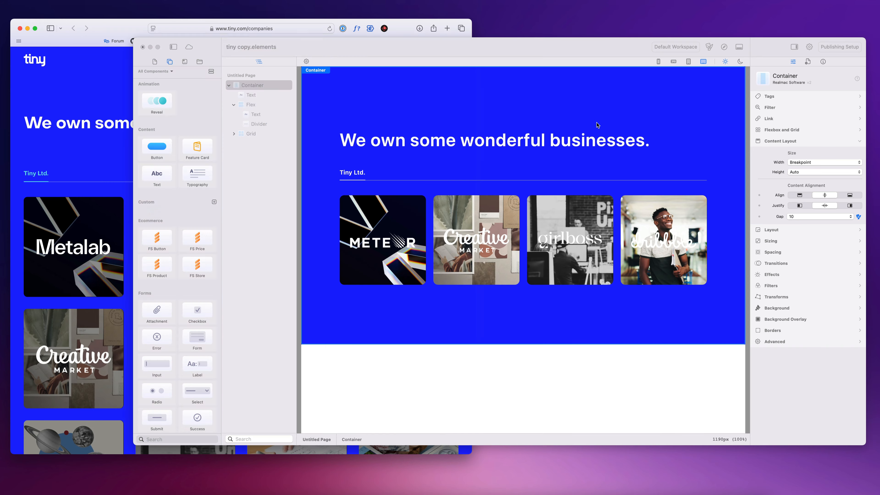
Enable the XL 1280 px breakpoint in the theme's screen settings and preview the page at that width.
drag(591, 39, 653, 36)
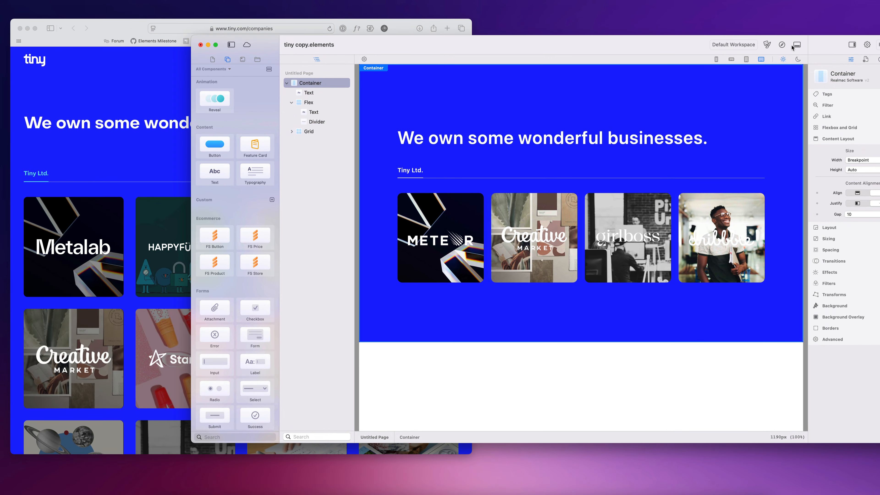
click(764, 46)
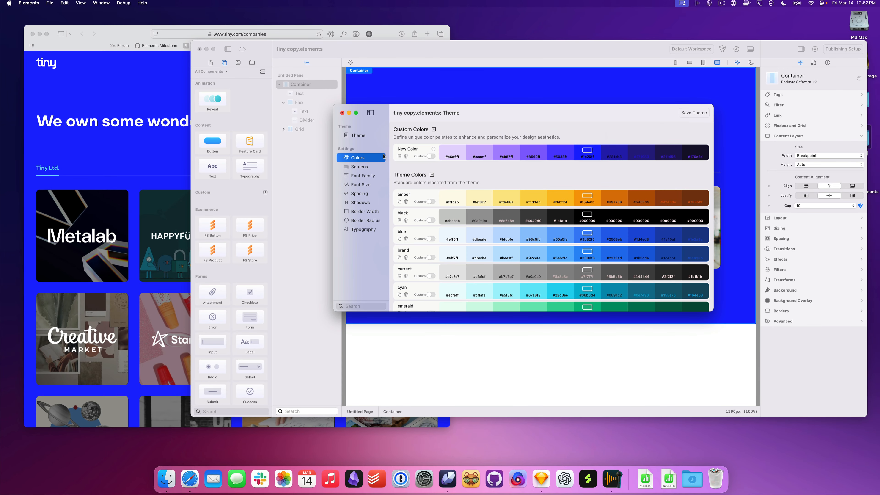
click(387, 171)
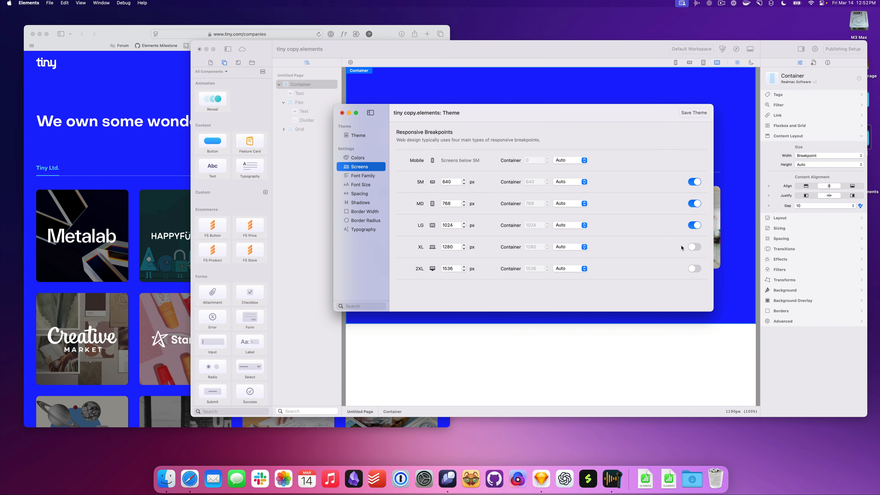
click(700, 247)
click(715, 63)
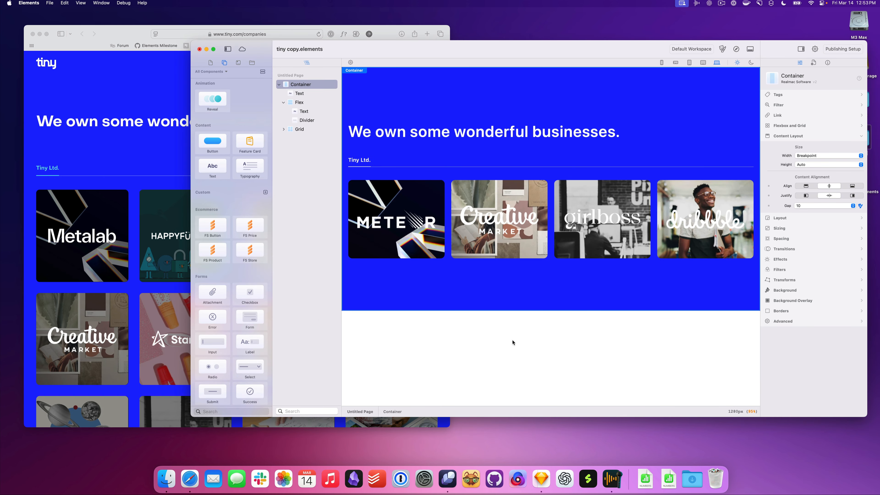
Enlarge the editor window so the 1280 px canvas fits at 100%, and reposition it on the desktop.
drag(187, 419, 131, 436)
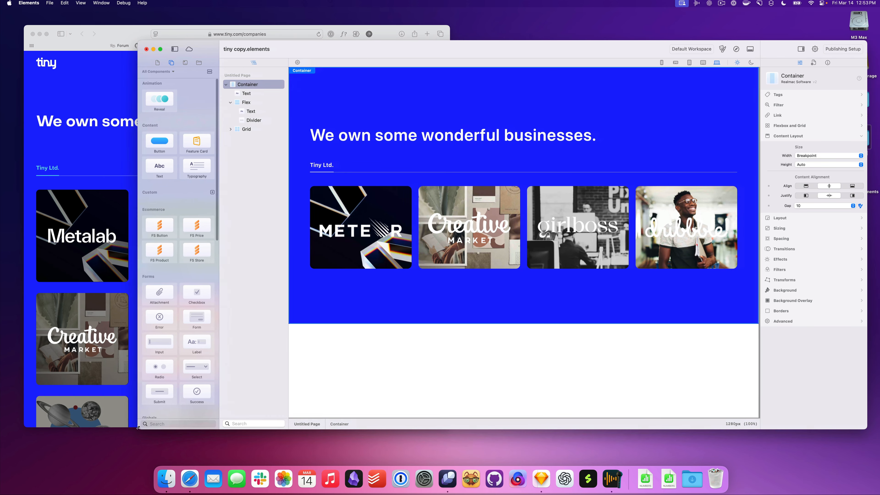
drag(615, 50, 597, 59)
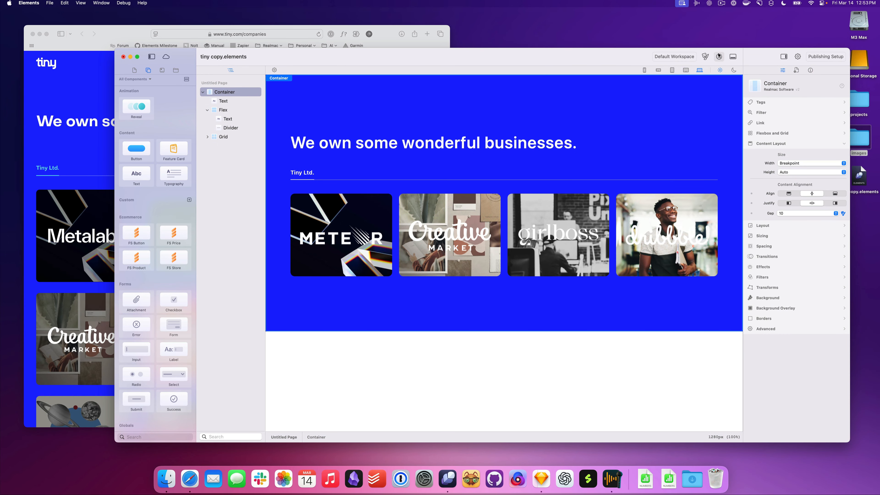
Set the XL breakpoint to 1100 px in the theme's screen settings and close the theme window.
click(705, 57)
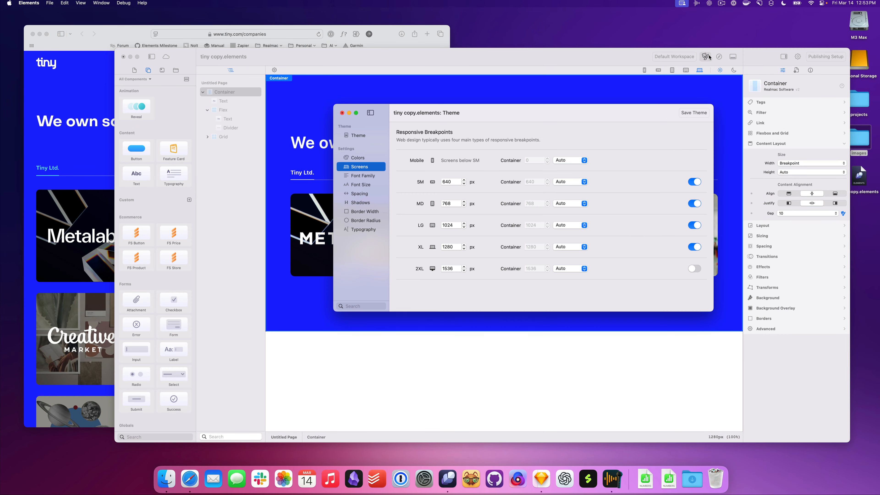
click(456, 246)
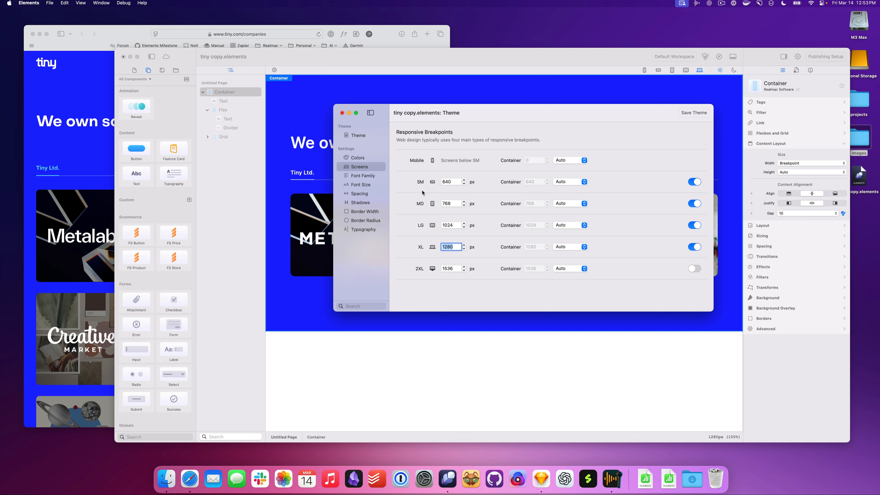
text(1200)
key(BackSpace)
key(BackSpace)
key(BackSpace)
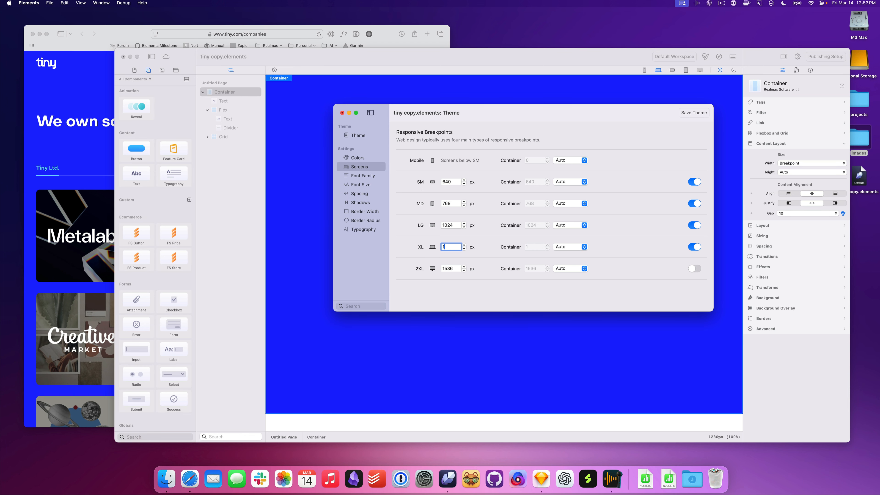
text(100)
key(Return)
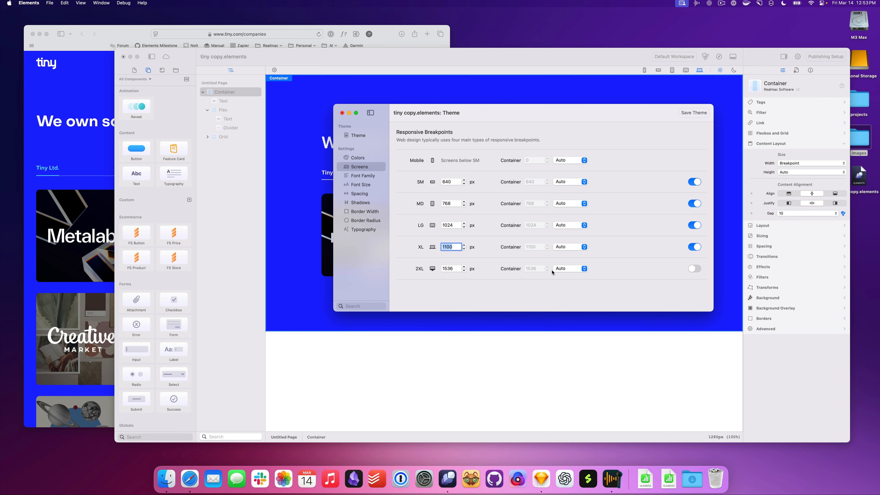
click(342, 113)
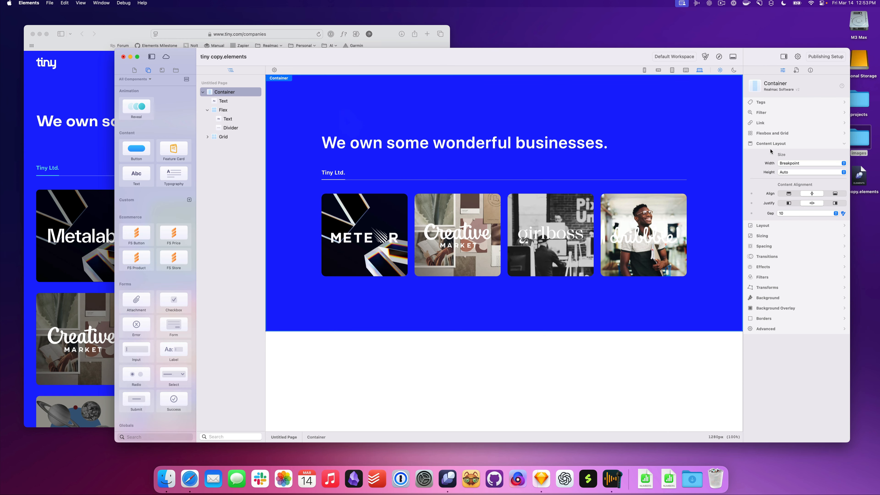
Resize the editor window on the desktop and preview the page at the 1024 px breakpoint, widened to about 1086 px.
drag(850, 441, 781, 412)
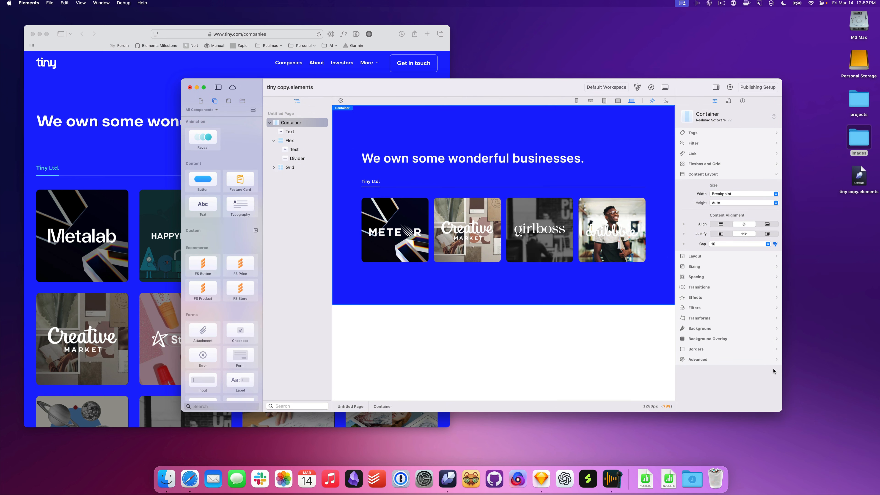
drag(794, 417, 814, 428)
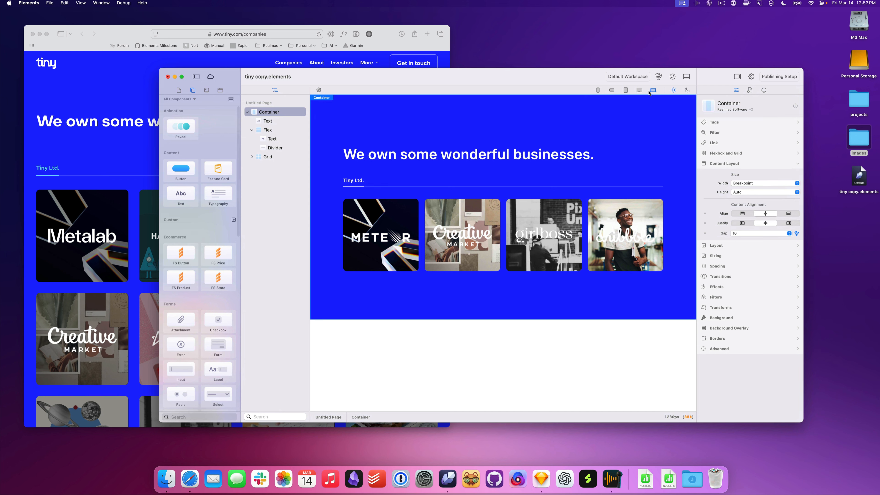
drag(802, 71, 731, 78)
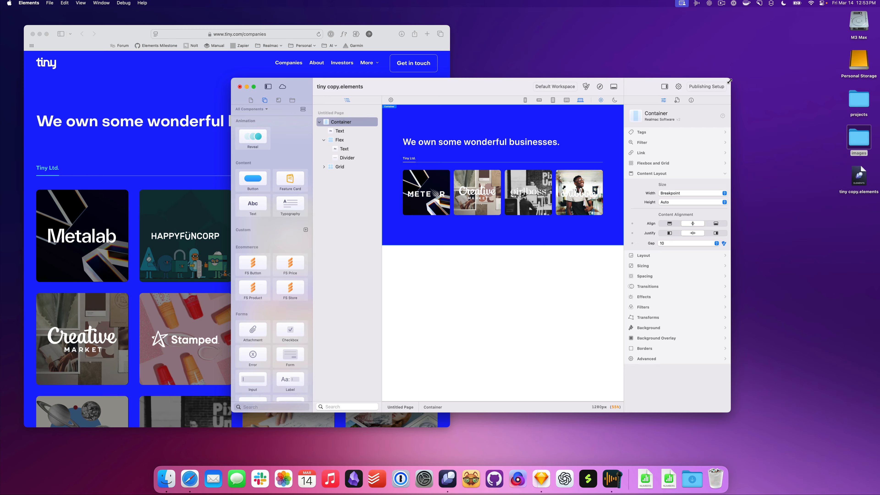
drag(729, 81, 810, 52)
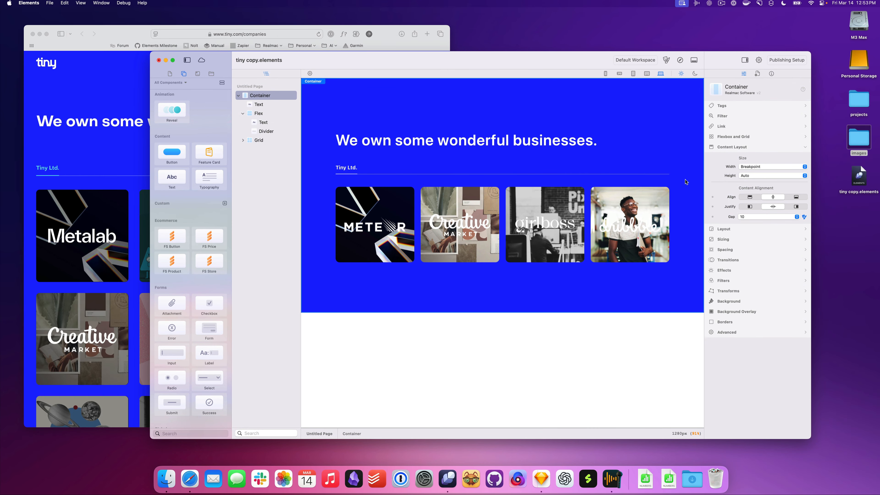
drag(811, 438, 839, 446)
click(675, 66)
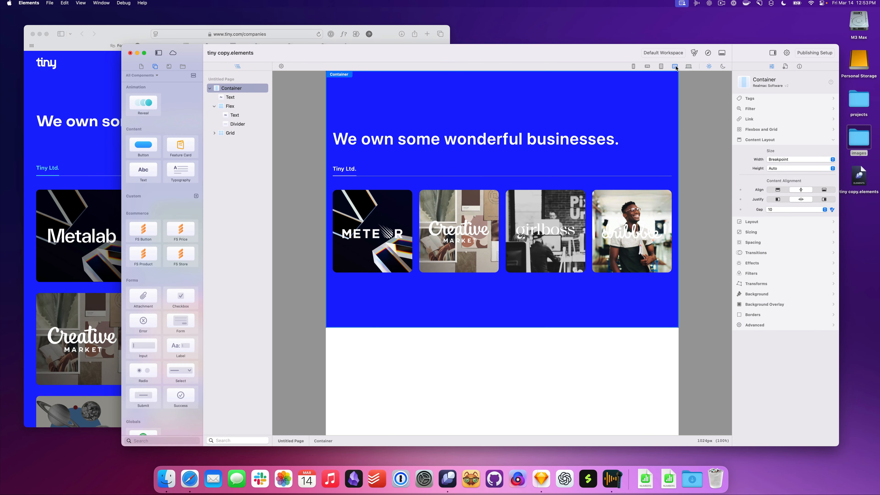
mouse_move(676, 113)
mouse_down()
mouse_move(717, 114)
mouse_move(679, 115)
mouse_move(686, 116)
mouse_up()
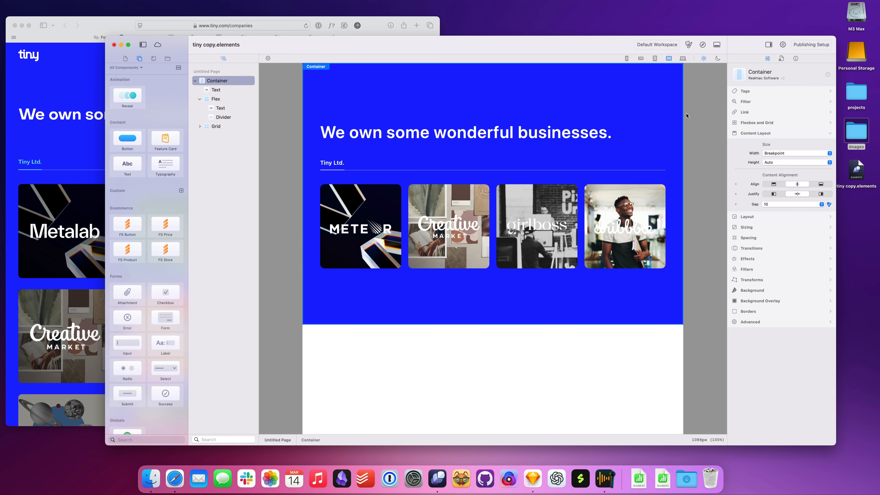
Compare the page with the header of the Tiny companies page in the browser and add a Standard navigation component above the heading.
click(79, 143)
scroll(139, 120, down, 1)
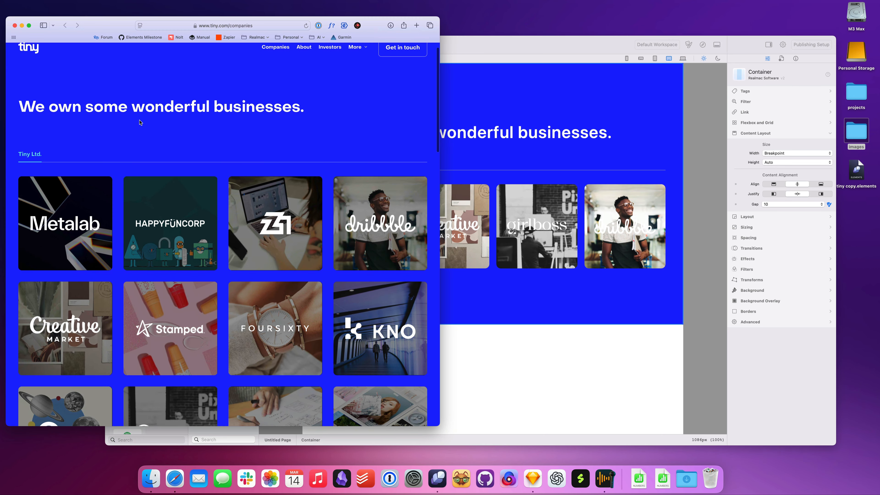
scroll(210, 102, up, 1)
click(568, 97)
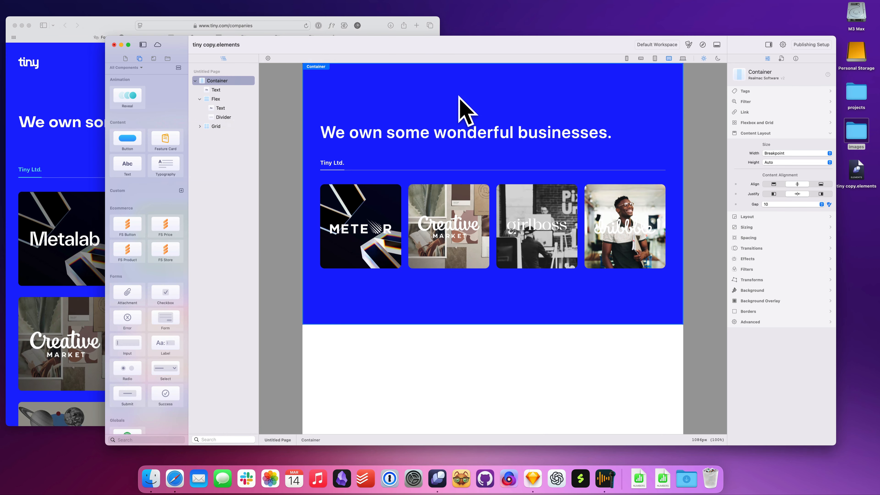
click(32, 98)
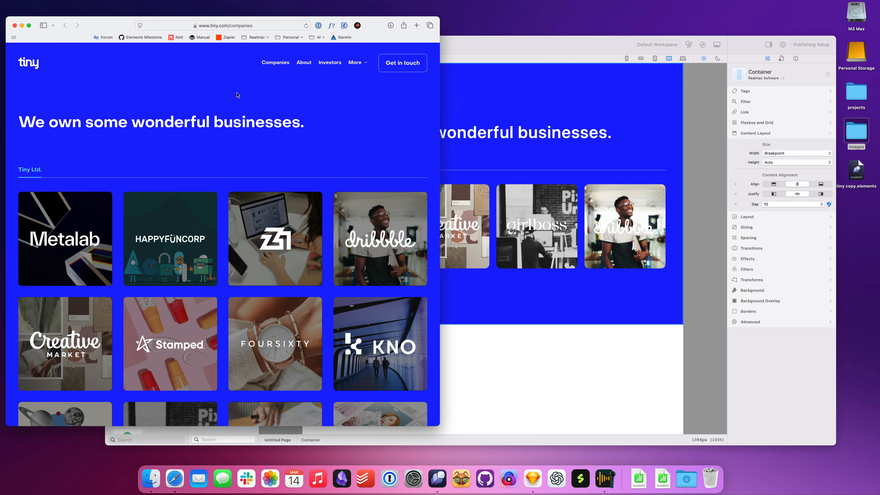
click(441, 92)
scroll(149, 208, down, 10)
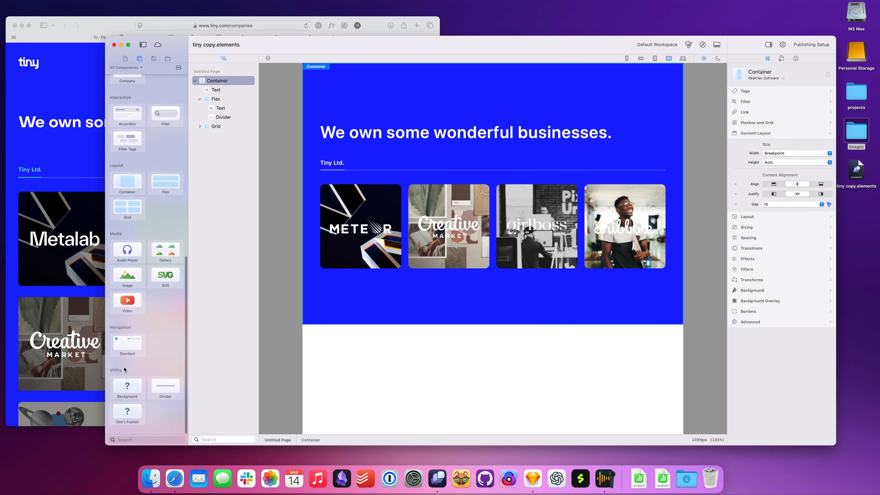
drag(128, 345, 392, 105)
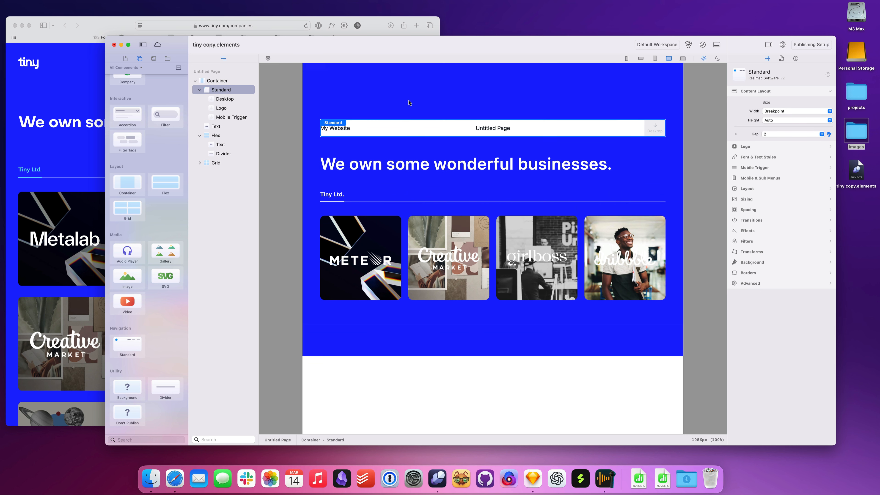
Set the top padding of the outer container to 5.
click(409, 103)
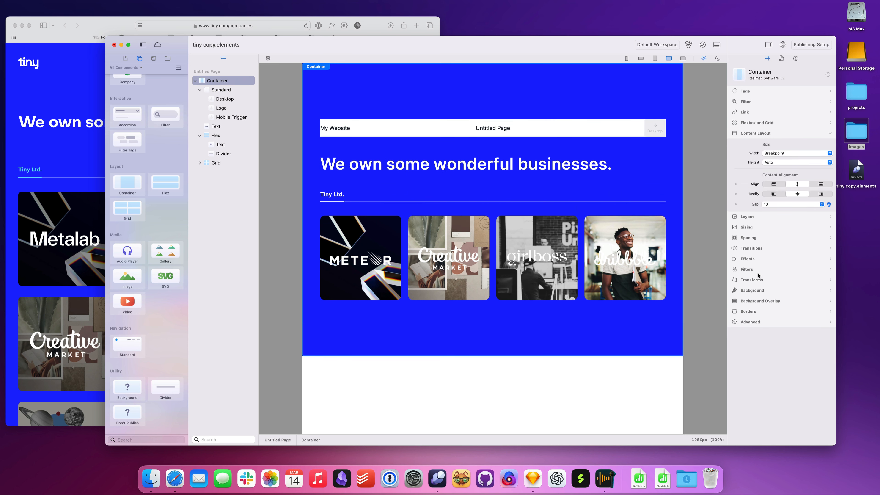
click(759, 228)
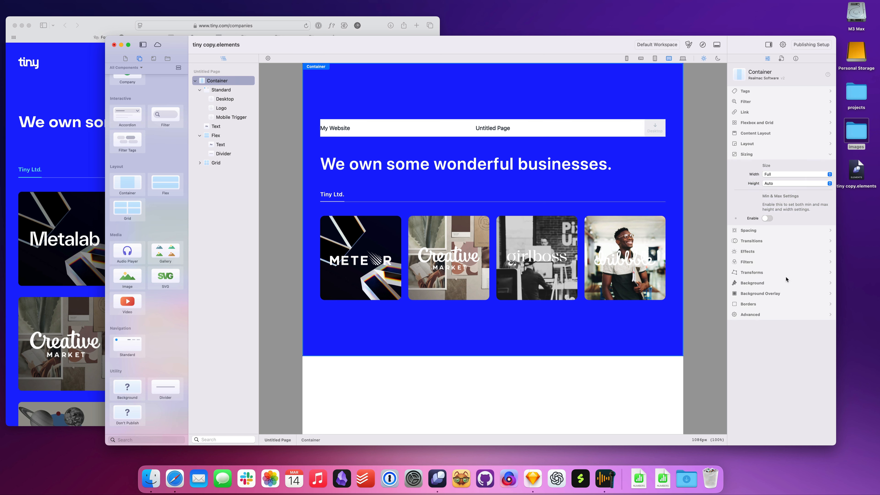
click(751, 230)
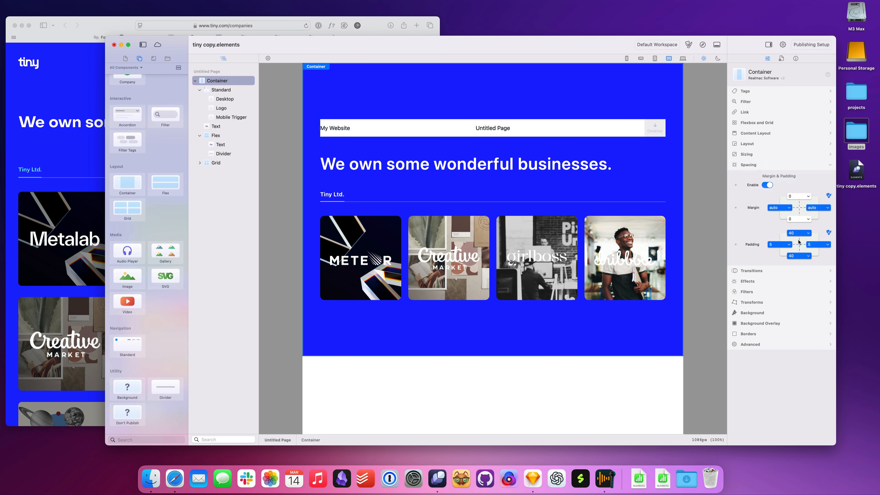
click(802, 234)
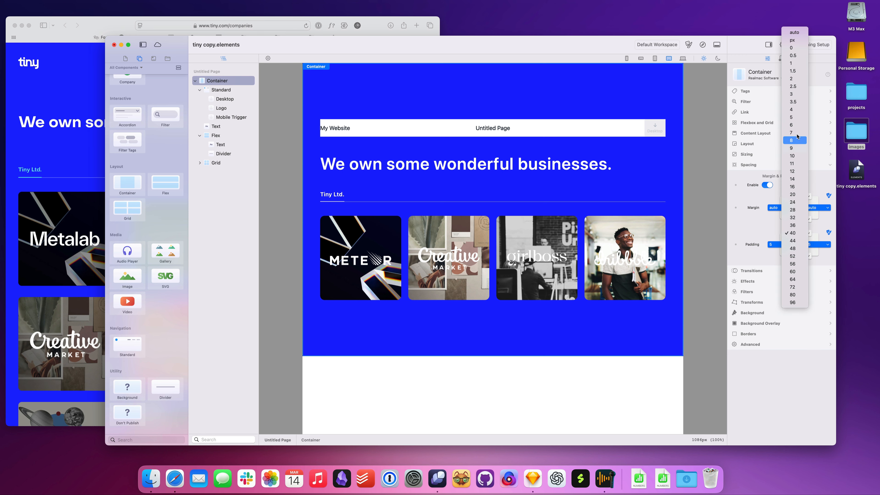
click(793, 117)
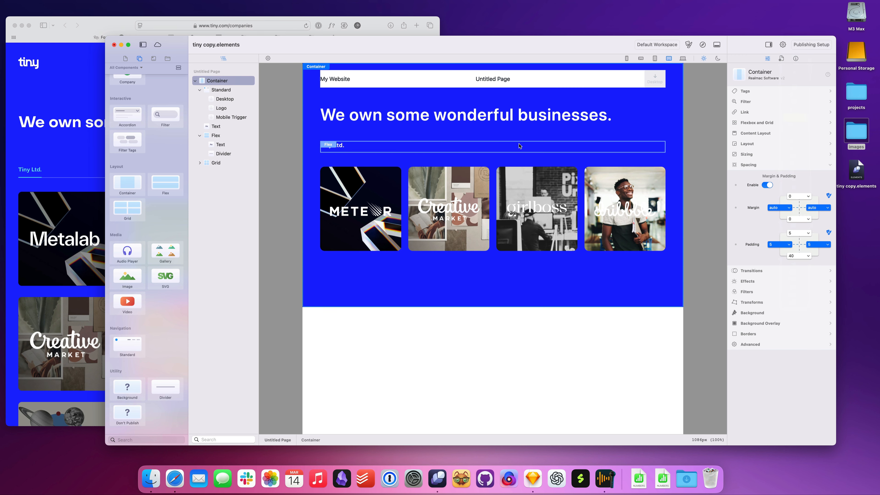
Reduce the background opacity of the Standard navigation bar to 0 %.
click(434, 82)
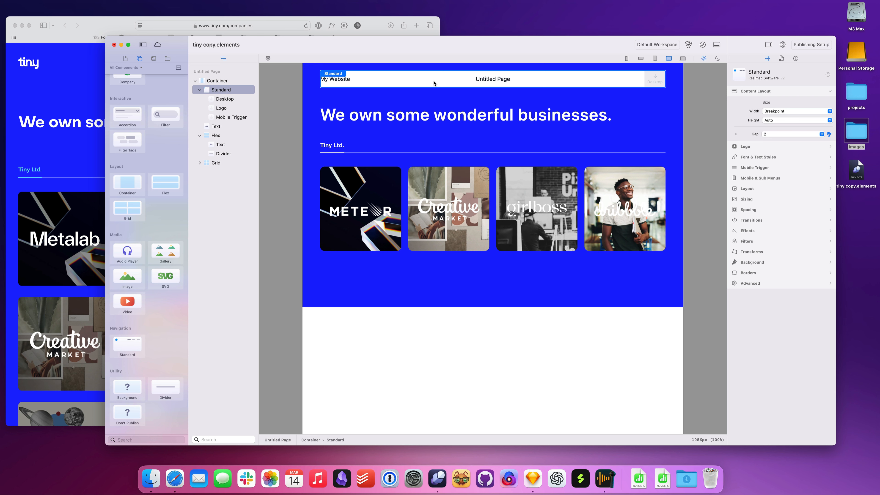
click(760, 263)
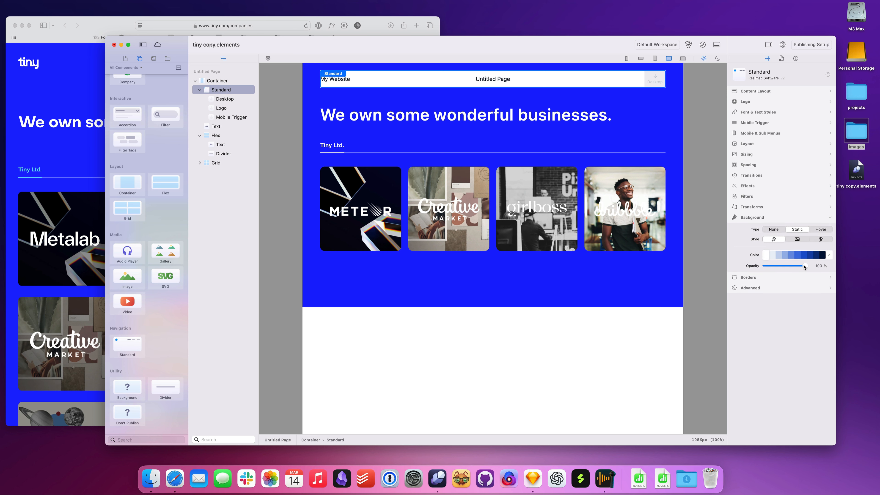
drag(803, 266, 695, 271)
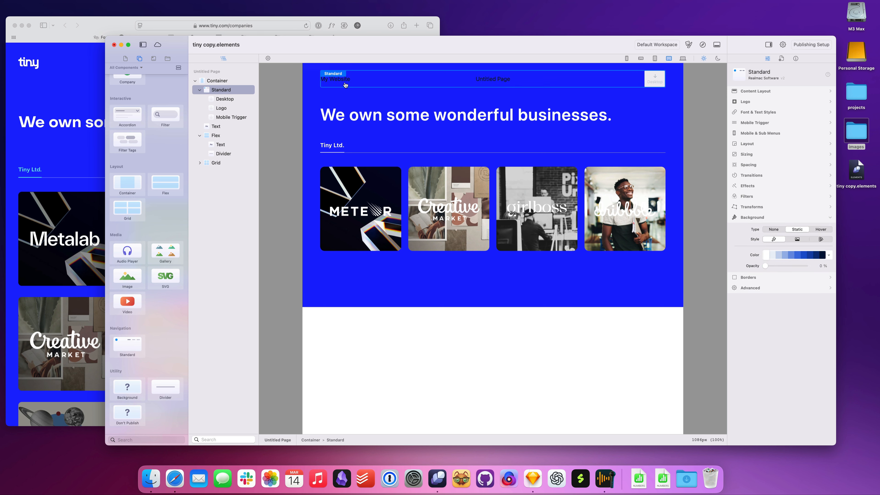
Switch the navigation's logo type to Dropzone and look through the images folder in the project resources.
click(761, 102)
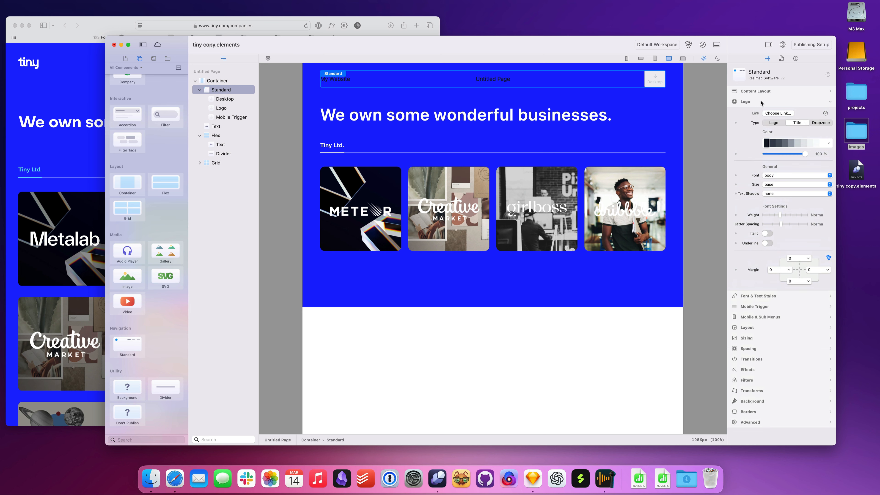
click(820, 123)
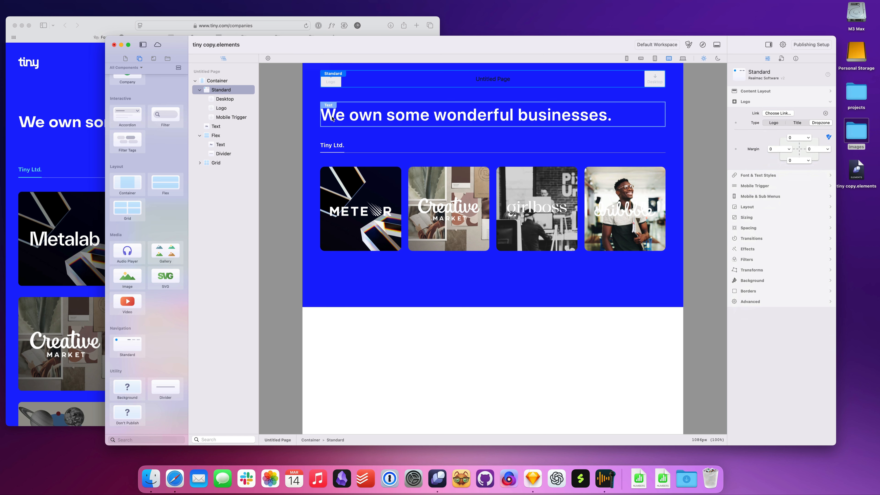
click(126, 58)
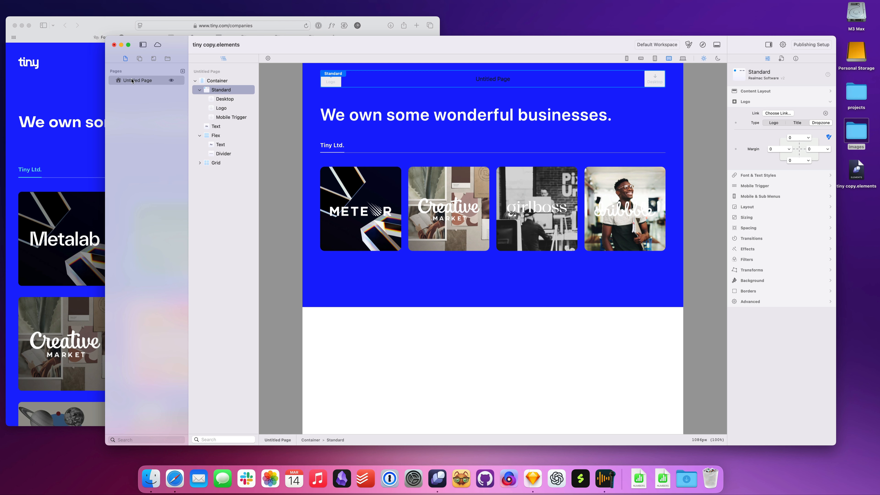
click(168, 58)
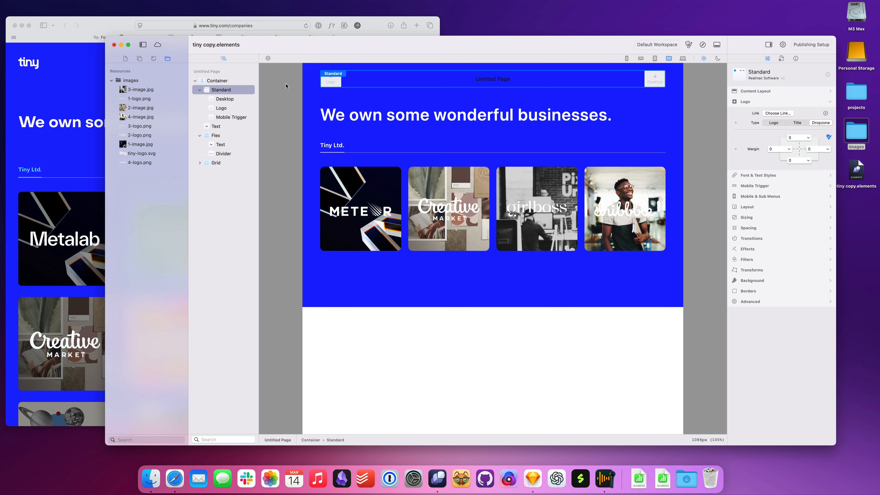
Add an SVG component to the navigation's logo dropzone and assign tiny-logo.svg to it.
click(139, 59)
scroll(132, 259, down, 5)
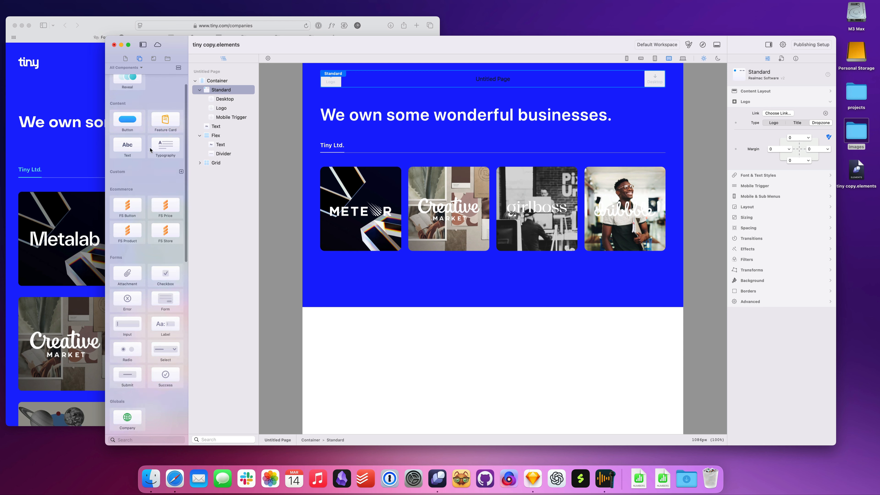
drag(165, 277, 330, 82)
scroll(144, 83, up, 10)
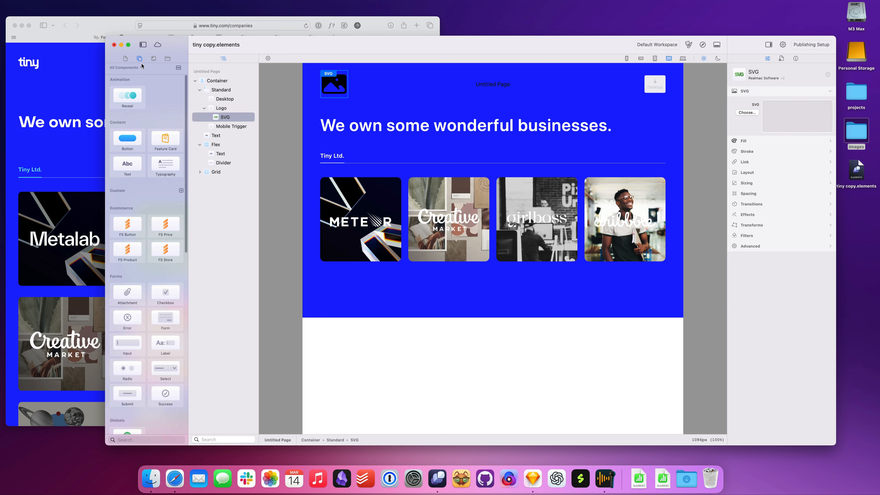
click(167, 58)
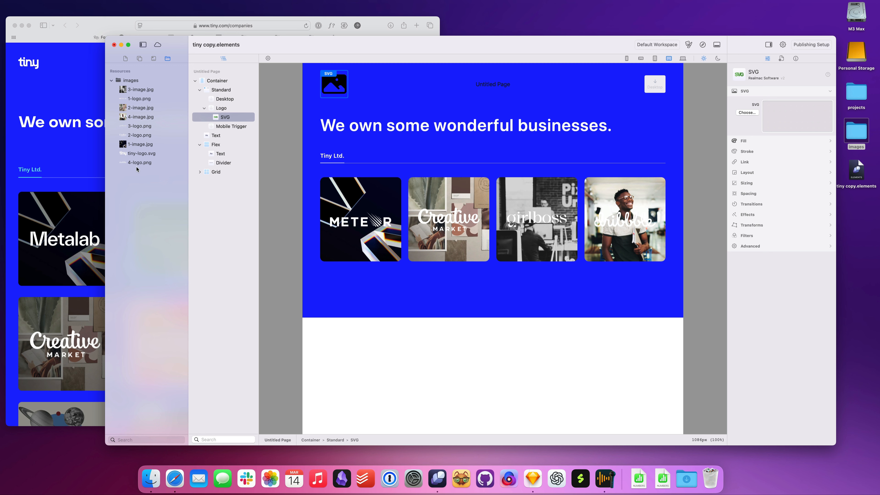
drag(143, 152, 326, 87)
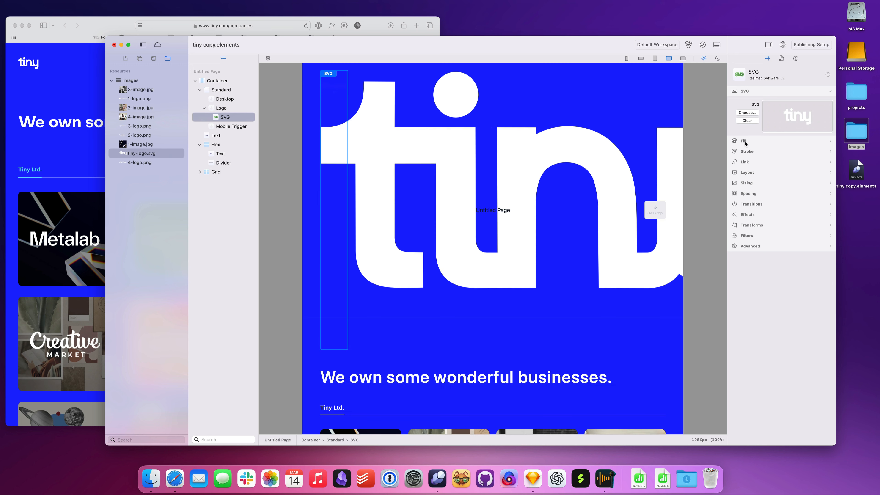
Increase the width of the logo SVG in its sizing settings.
click(757, 185)
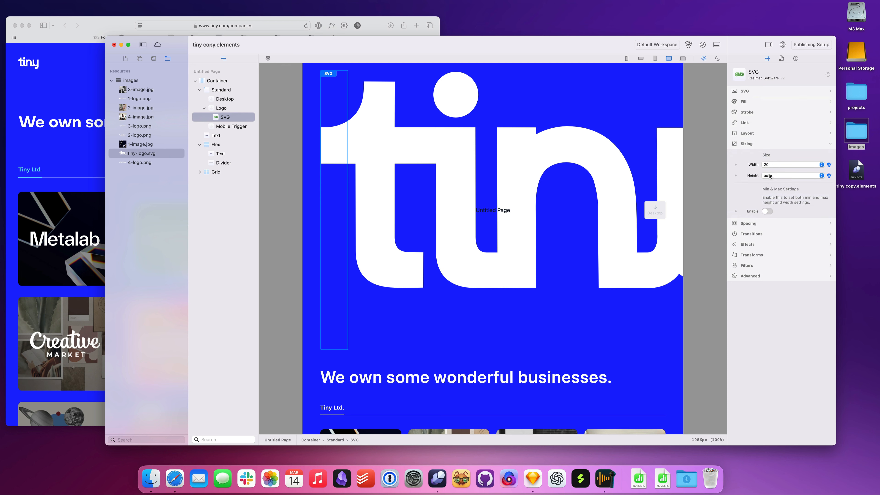
click(774, 165)
click(774, 202)
click(748, 144)
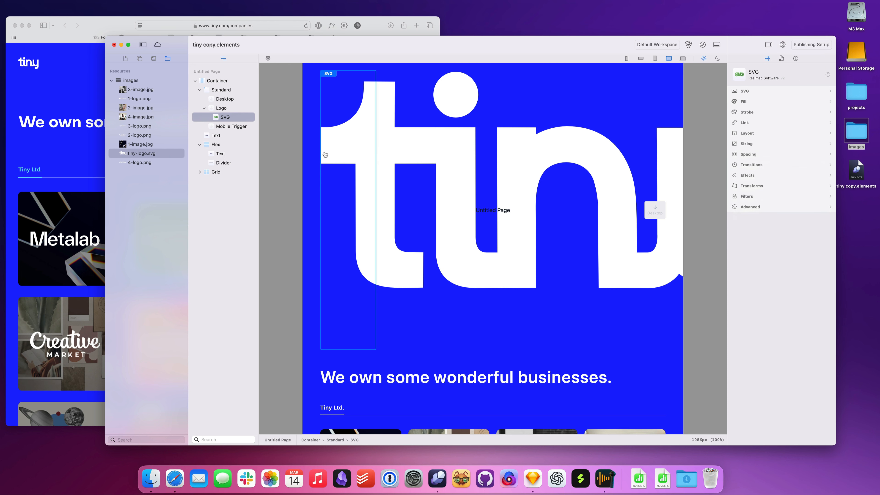
Remove the SVG component from the navigation's logo dropzone and copy tiny-logo.svg from the project resources to the desktop.
click(239, 117)
right_click(239, 118)
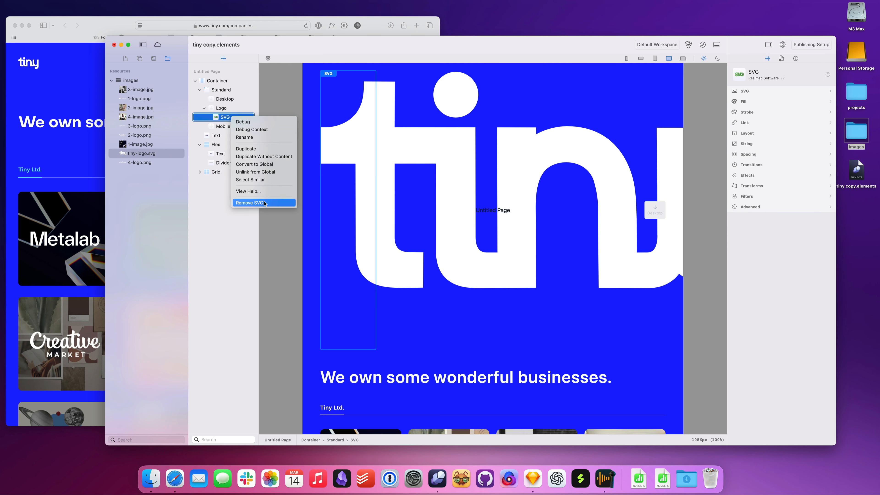
click(250, 202)
click(145, 157)
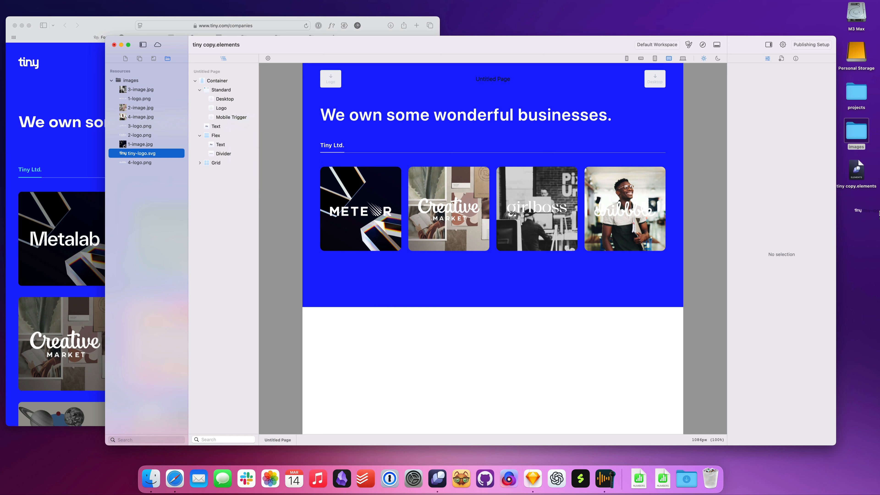
drag(860, 247, 860, 228)
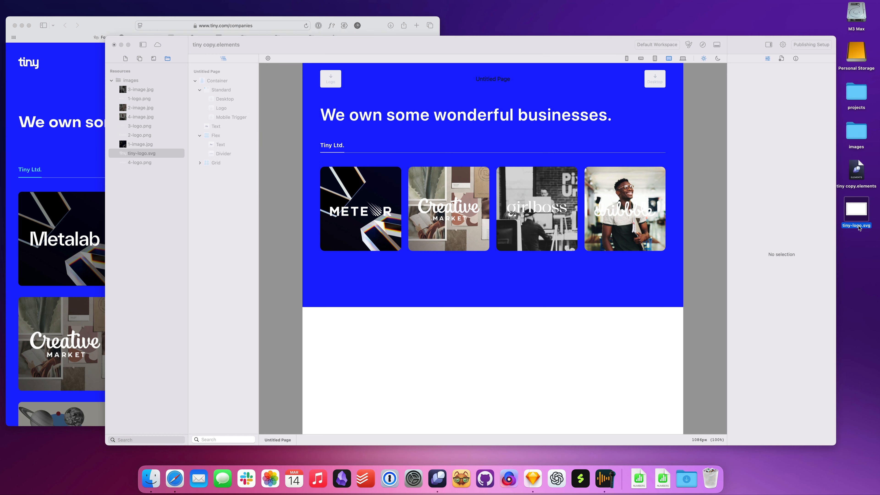
Open the desktop's tiny-logo.svg in BBEdit and delete the width and height attributes from its opening svg tag.
right_click(860, 208)
mouse_move(829, 218)
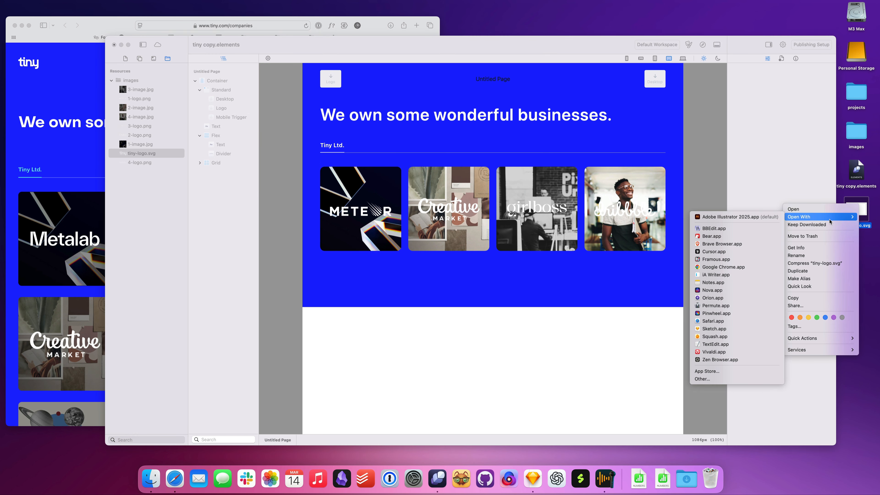
click(714, 228)
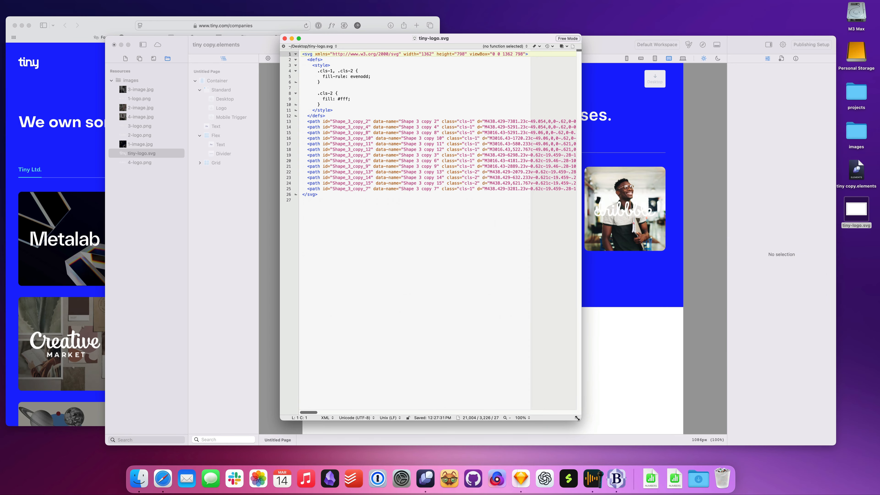
drag(577, 417, 741, 286)
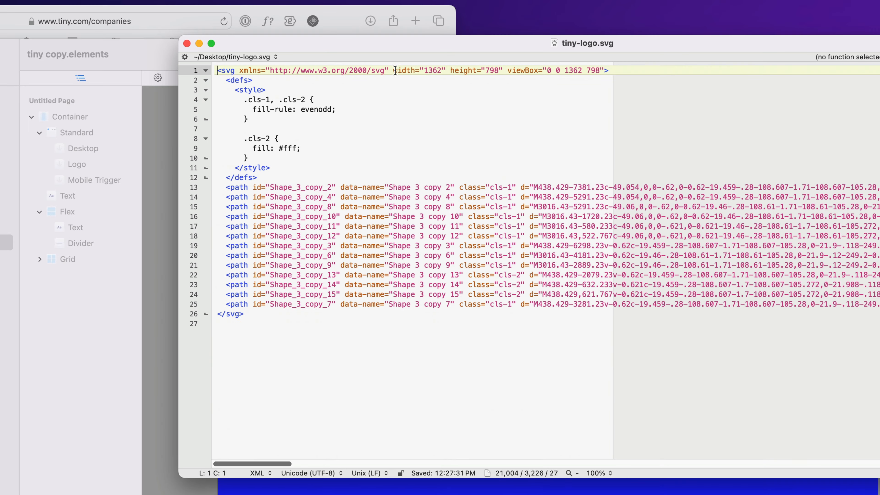
drag(404, 54, 468, 50)
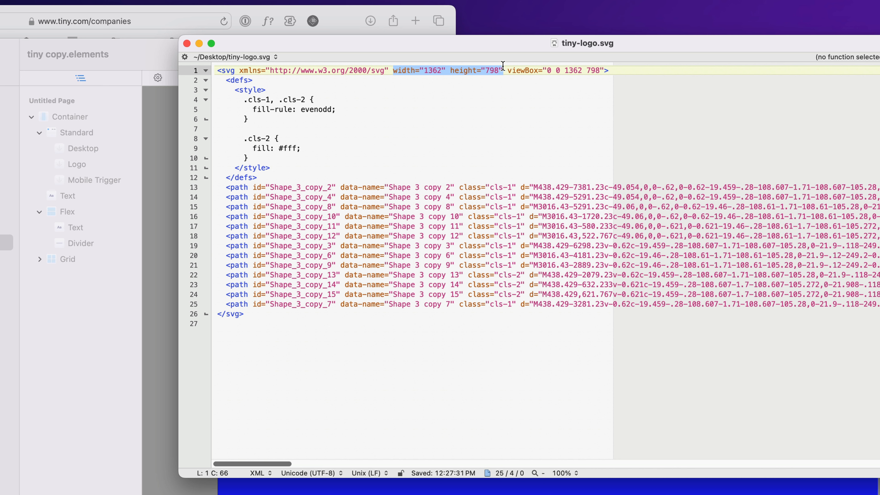
key(BackSpace)
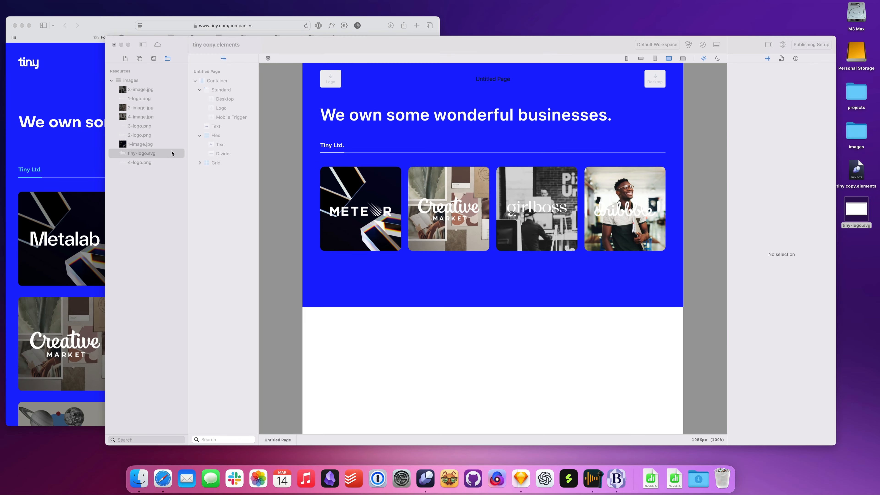
Replace tiny-logo.svg in the project's images resources with the edited copy from the desktop.
right_click(151, 156)
click(193, 190)
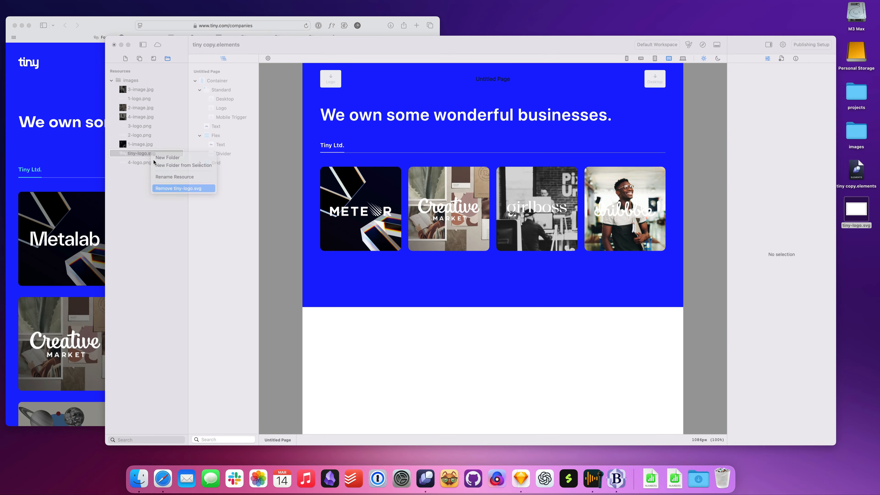
drag(855, 212, 314, 85)
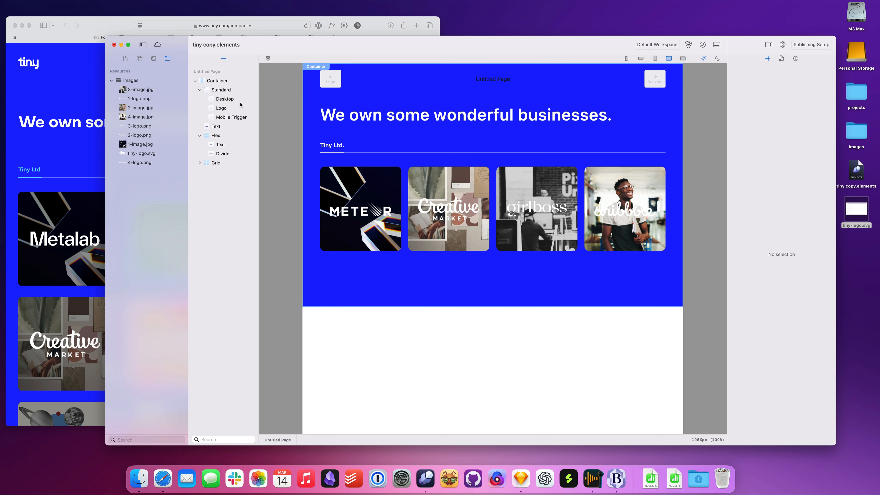
Place a new SVG component in the navigation's logo dropzone and assign the re-imported tiny-logo.svg to it.
drag(137, 155, 328, 80)
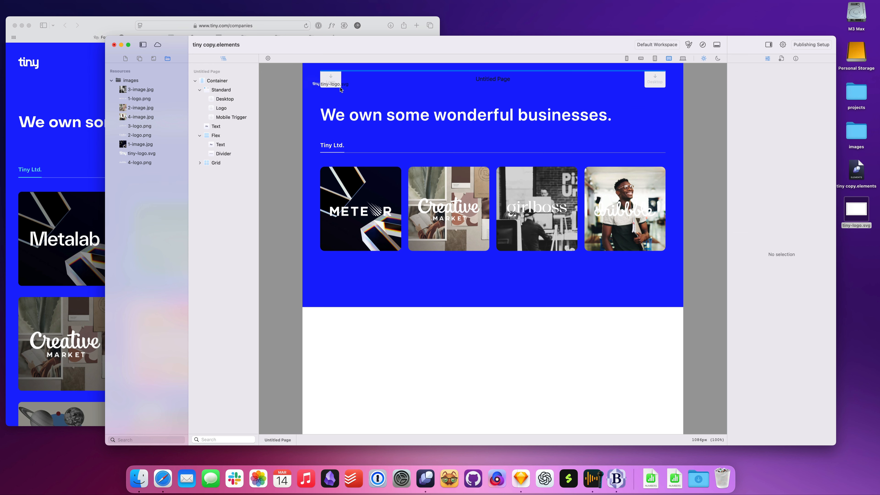
click(126, 59)
click(139, 58)
scroll(153, 225, down, 2)
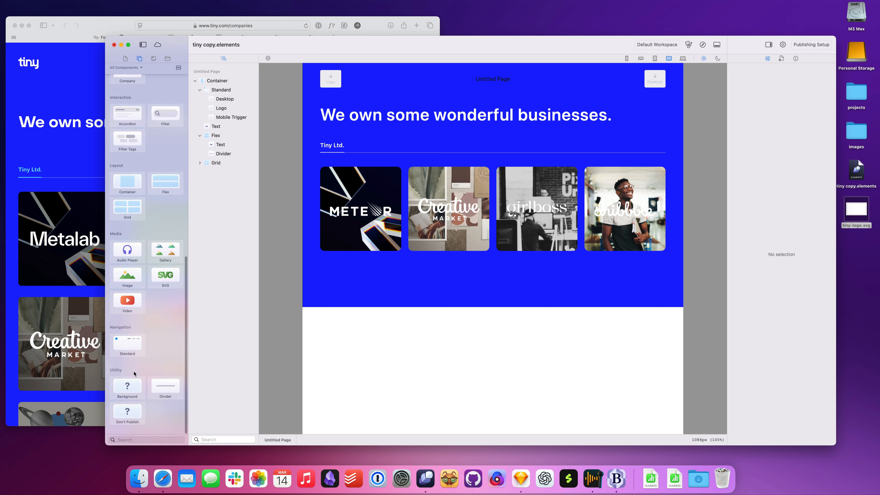
drag(165, 276, 330, 80)
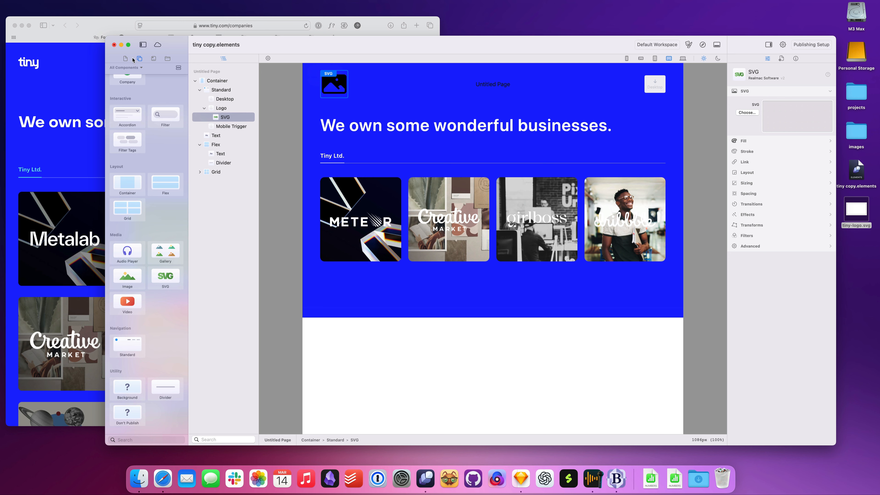
click(168, 59)
drag(137, 157, 341, 87)
click(381, 94)
click(375, 96)
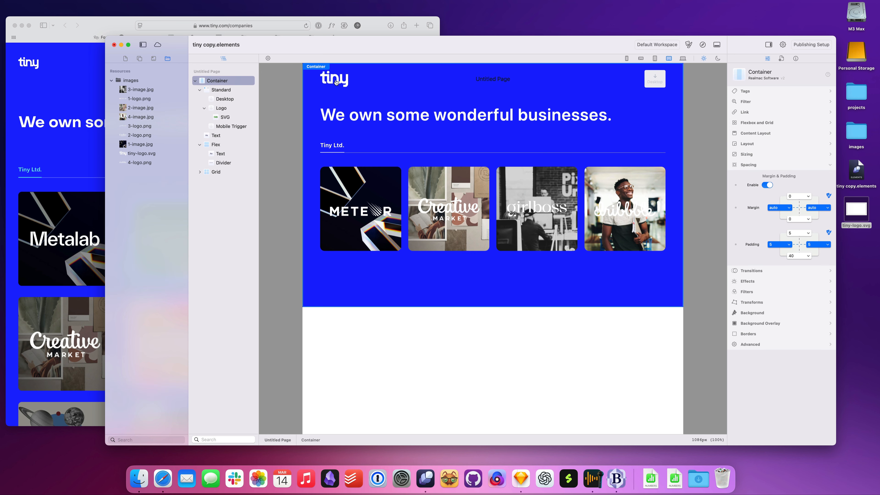
Set the logo SVG's width to 16 in its sizing settings after trying 12.
click(334, 79)
click(760, 194)
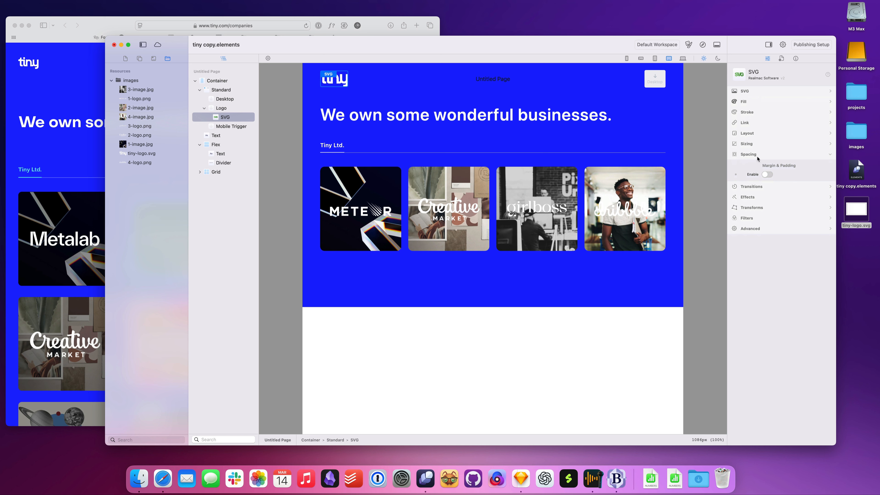
click(748, 143)
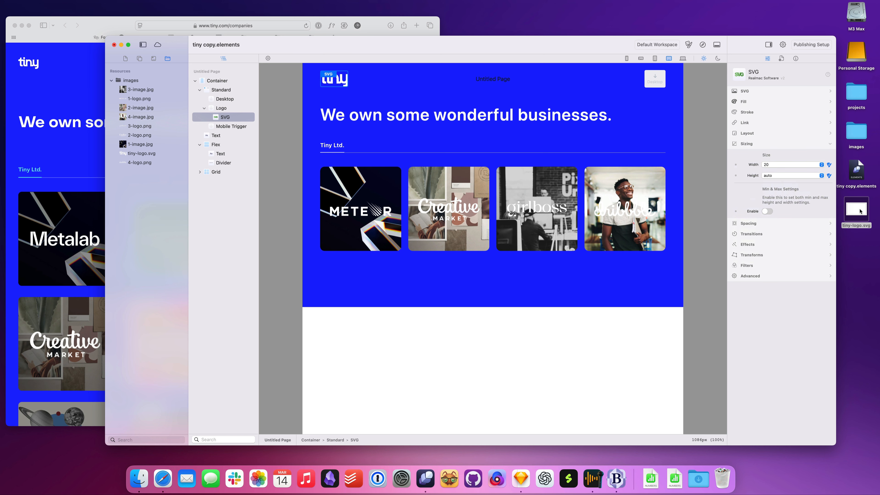
drag(859, 208, 859, 207)
click(804, 167)
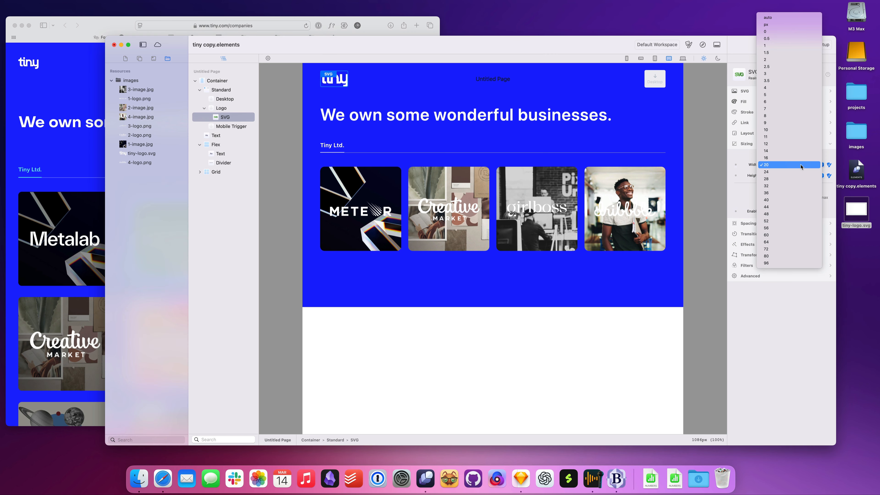
click(802, 166)
click(801, 165)
click(797, 144)
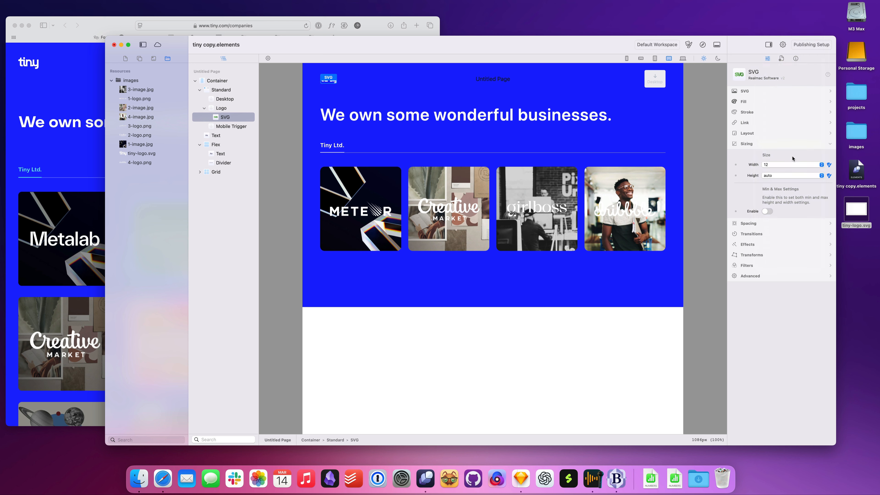
click(785, 163)
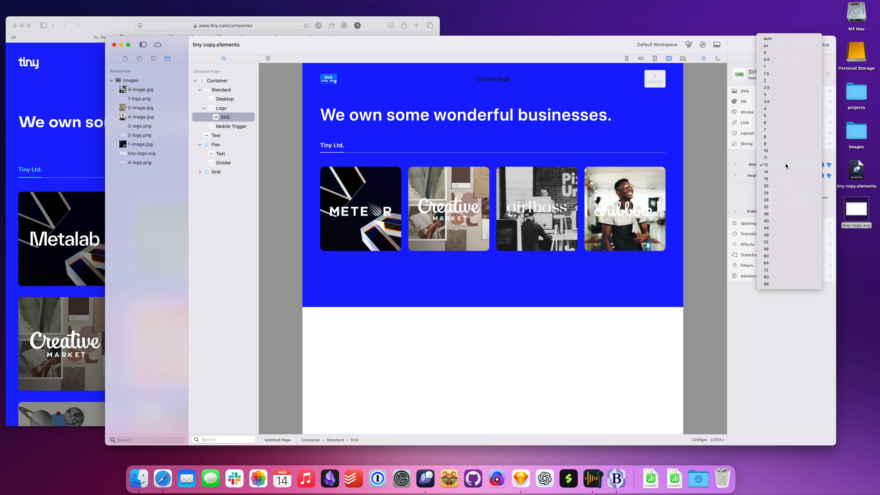
click(783, 179)
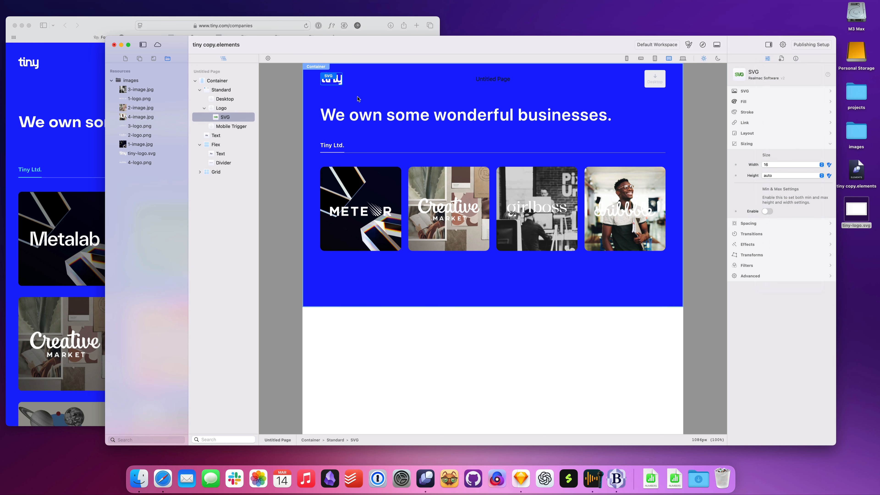
click(346, 104)
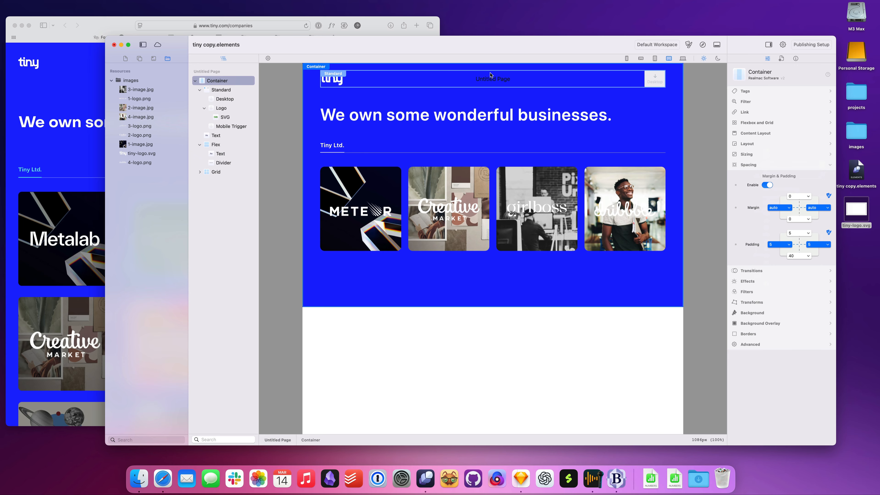
Make the project window smaller and rearrange it and the browser window so the reference page's navigation links stay in view.
drag(413, 39, 482, 74)
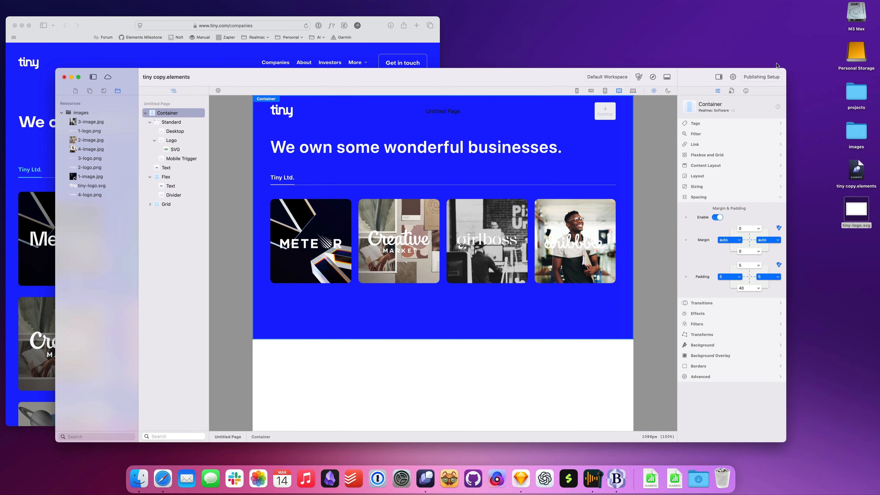
drag(785, 69, 750, 71)
drag(420, 86, 432, 79)
drag(377, 32, 403, 22)
drag(502, 74, 513, 83)
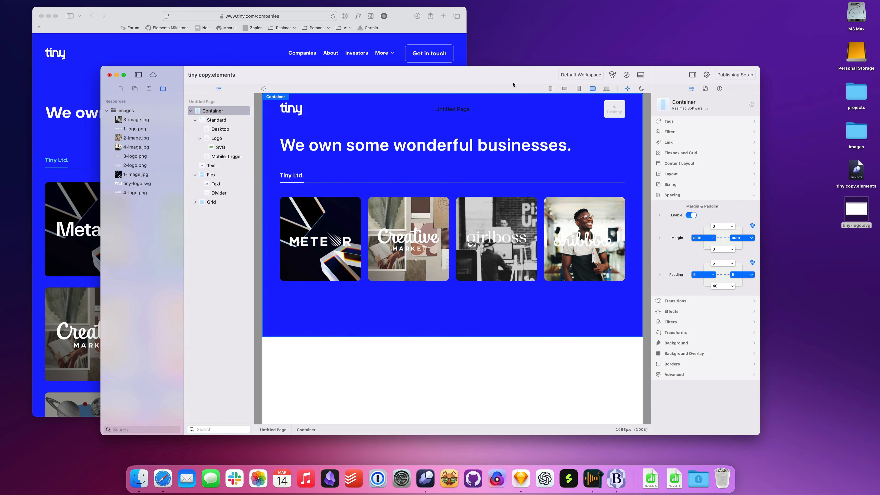
Rename the project's untitled home page as Companies.
click(121, 89)
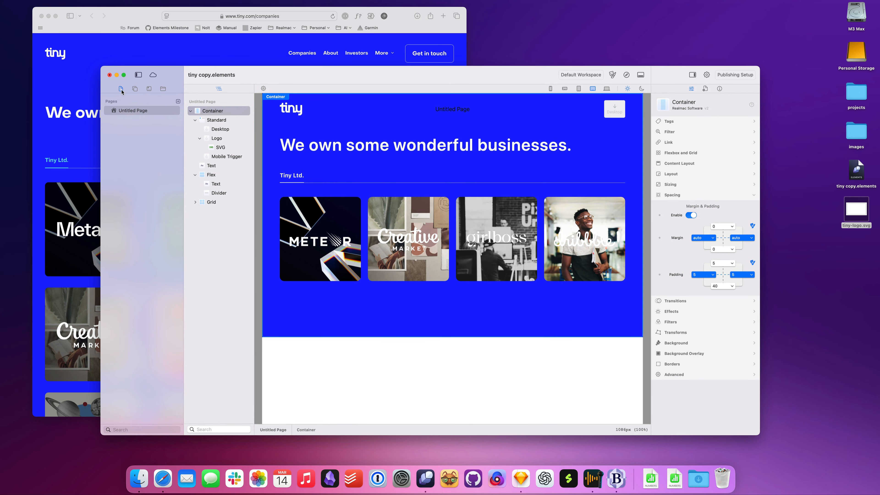
double_click(139, 117)
text(Co)
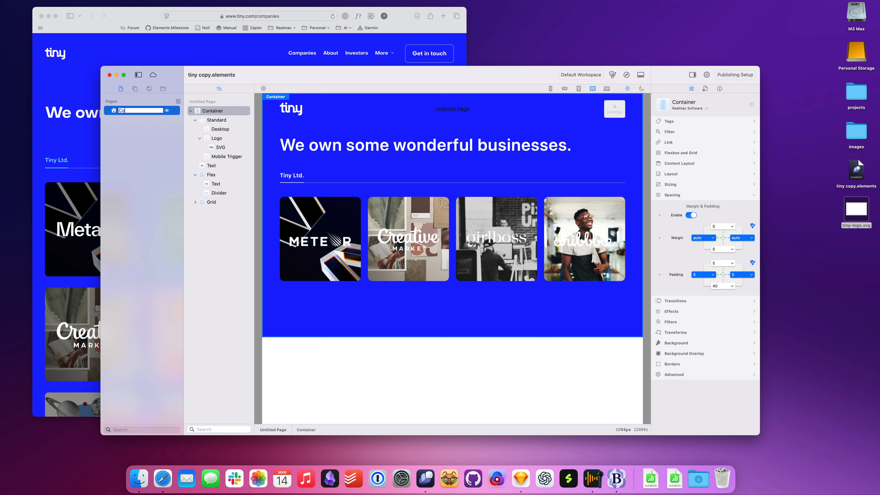
text(mpanies)
key(Return)
Add two new pages to the project and name them About and Investors.
click(178, 101)
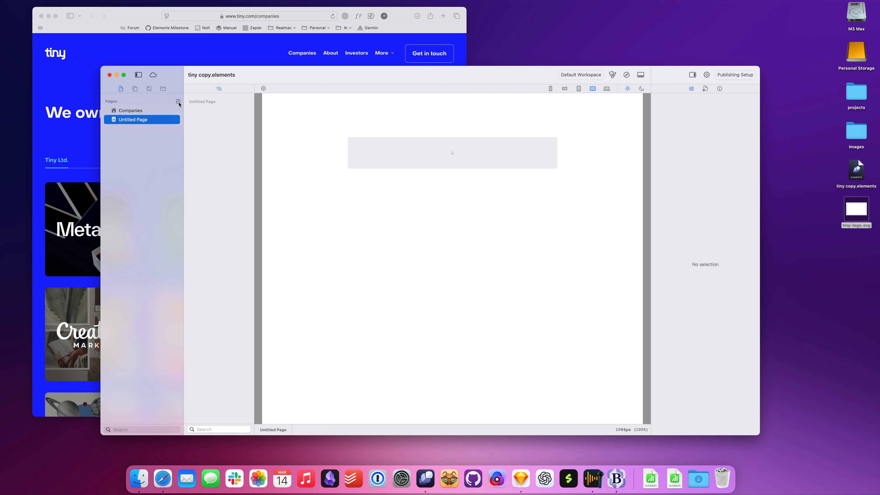
double_click(136, 120)
text(About)
key(Return)
key(shift+super+n)
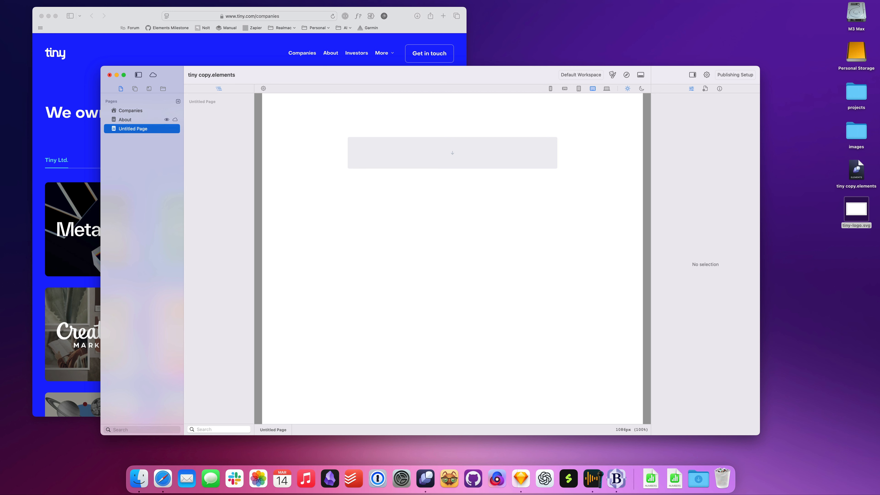
key(Return)
text(Investors)
key(Return)
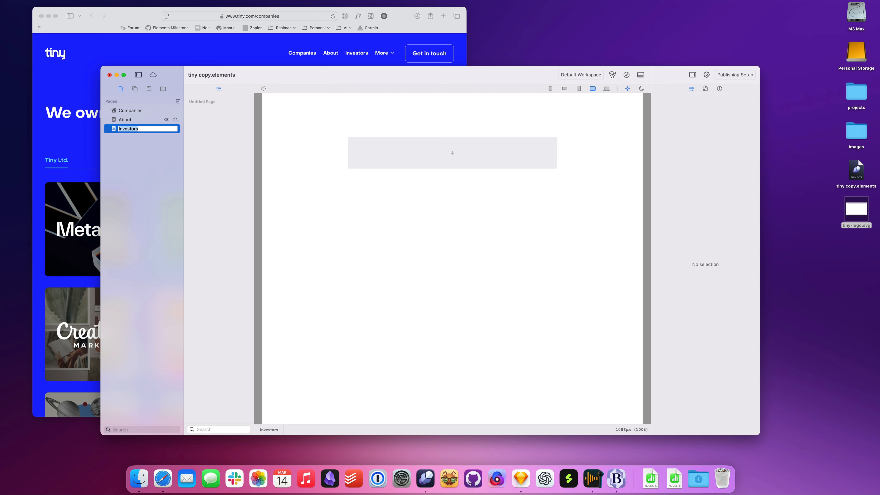
Add a page named More and nest another new, untitled page beneath it.
key(shift+super+n)
key(Return)
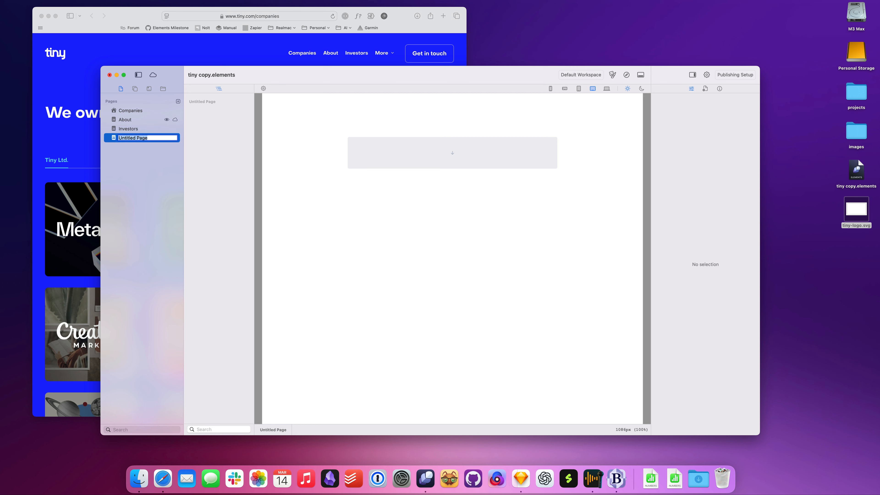
text(More)
key(Return)
key(shift+super+n)
drag(126, 150, 128, 139)
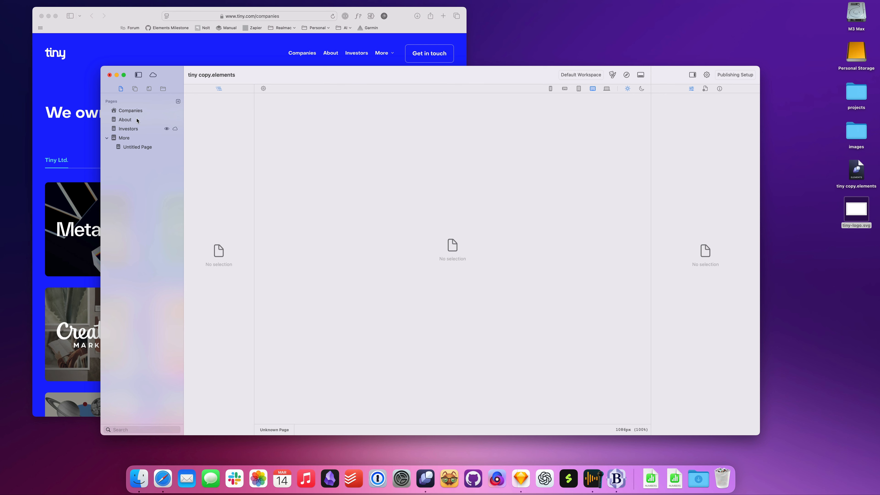
On the Companies page, set the Standard navigation's default text color to white.
click(153, 111)
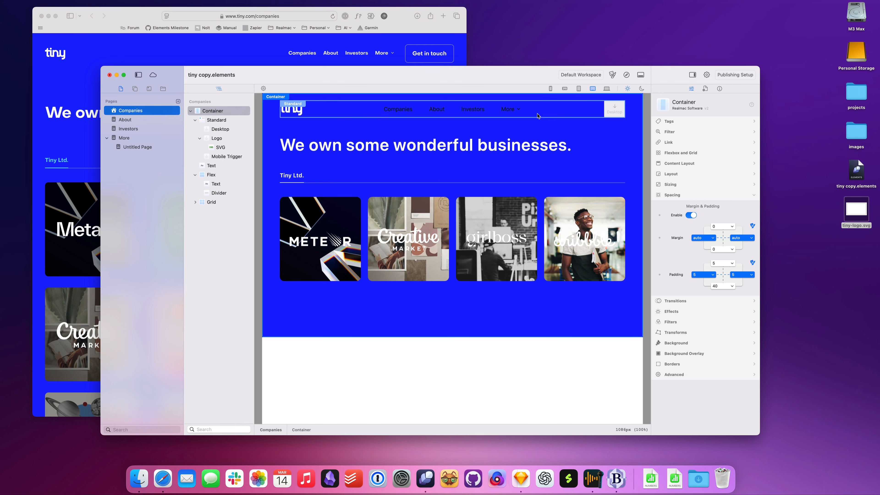
click(360, 111)
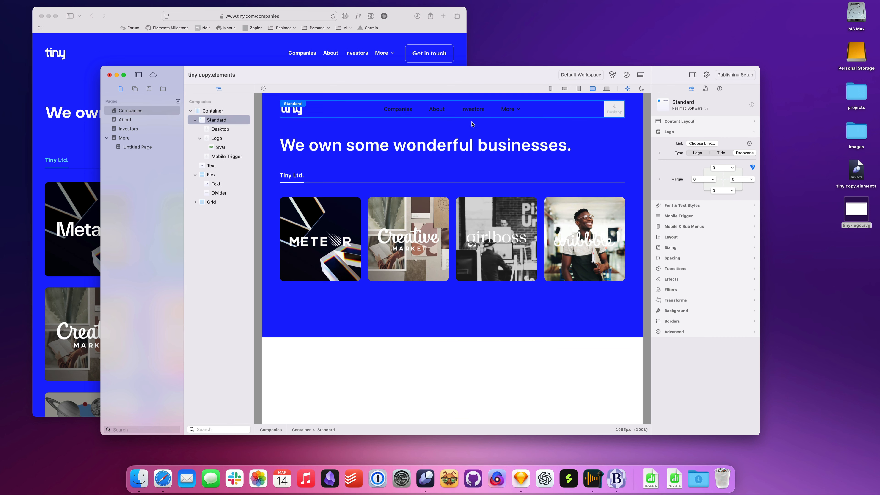
click(684, 207)
click(754, 226)
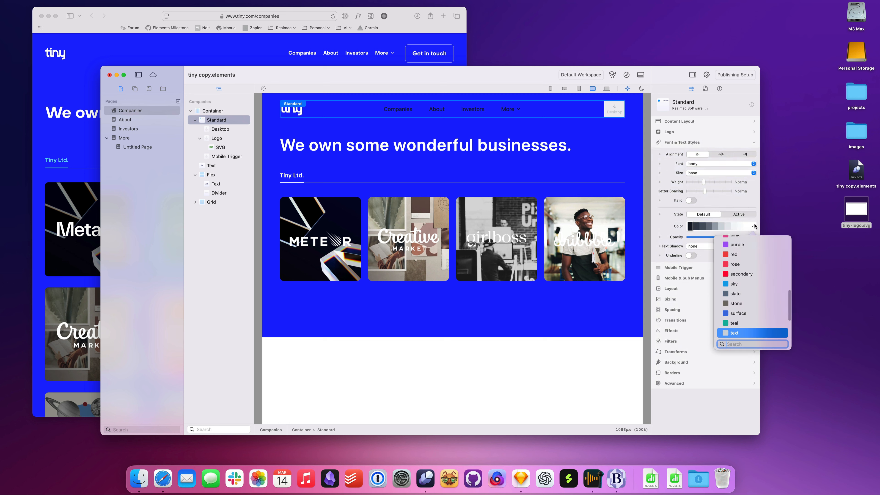
text(white)
key(Return)
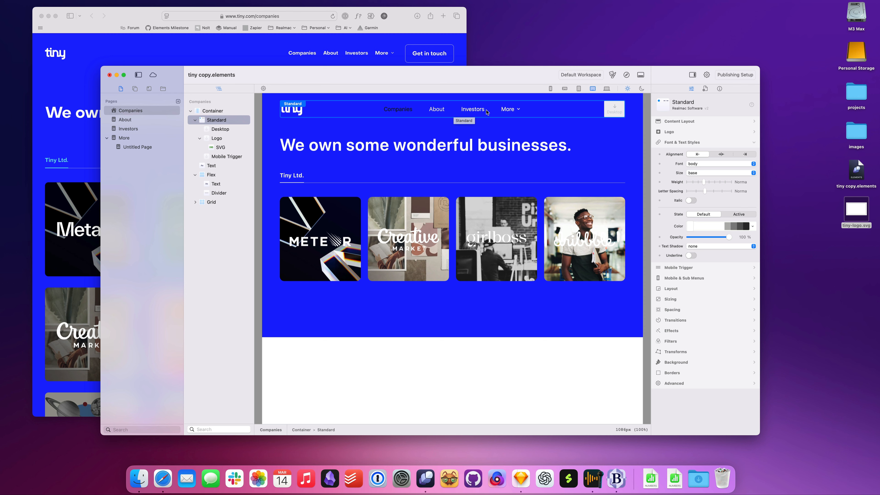
Set the Standard navigation's active-state text color to white.
click(740, 215)
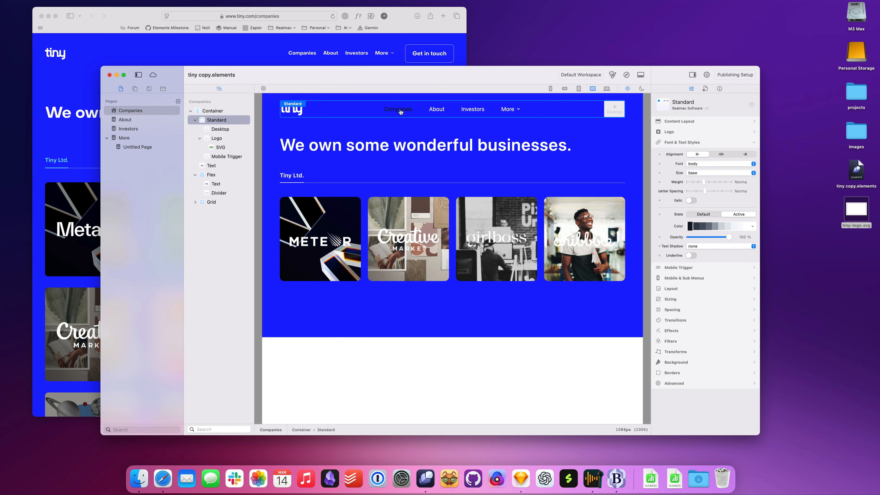
click(746, 228)
click(746, 228)
Lower the navigation's default-state text opacity to 80%.
click(704, 214)
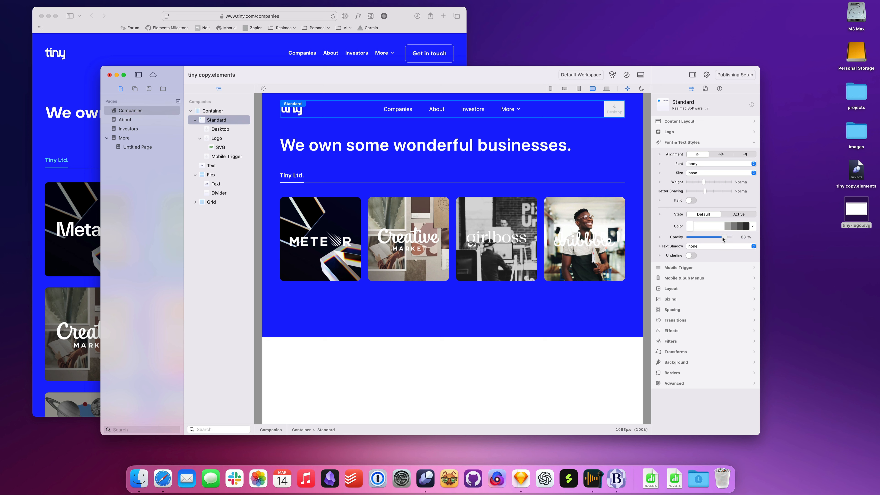
mouse_move(724, 239)
mouse_down()
mouse_move(706, 239)
mouse_move(720, 241)
mouse_up()
drag(716, 241, 720, 241)
Style the navigation text as semi-bold in size sm and align it to the right.
click(715, 182)
click(702, 165)
click(668, 155)
click(700, 172)
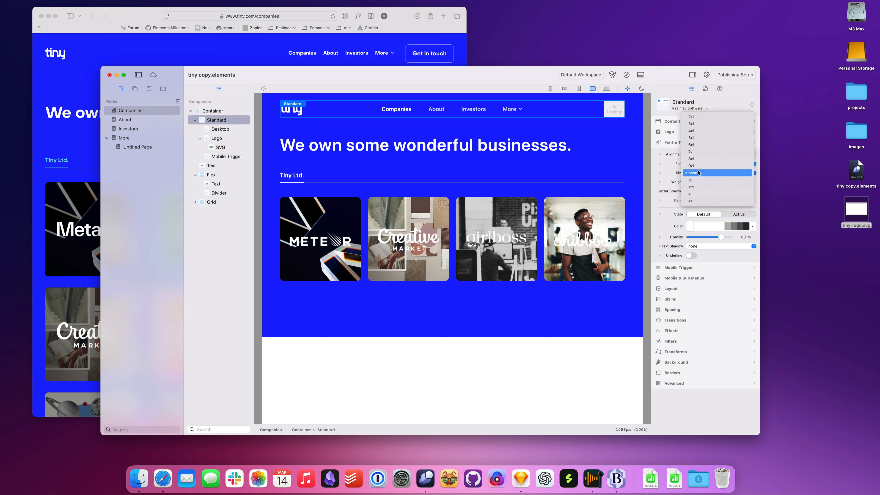
click(702, 190)
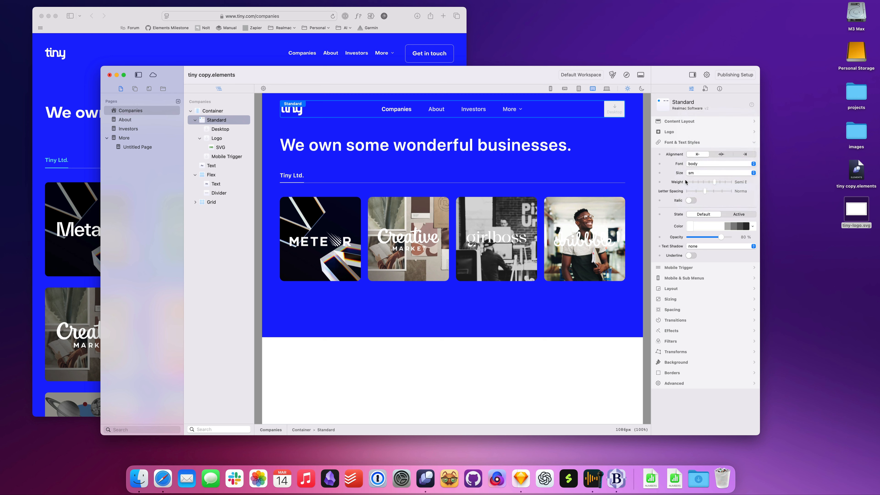
click(745, 154)
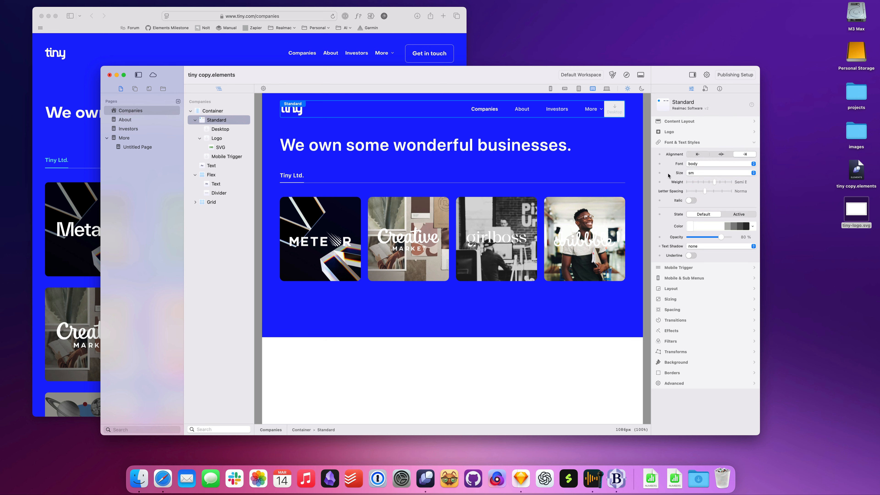
click(679, 144)
click(688, 121)
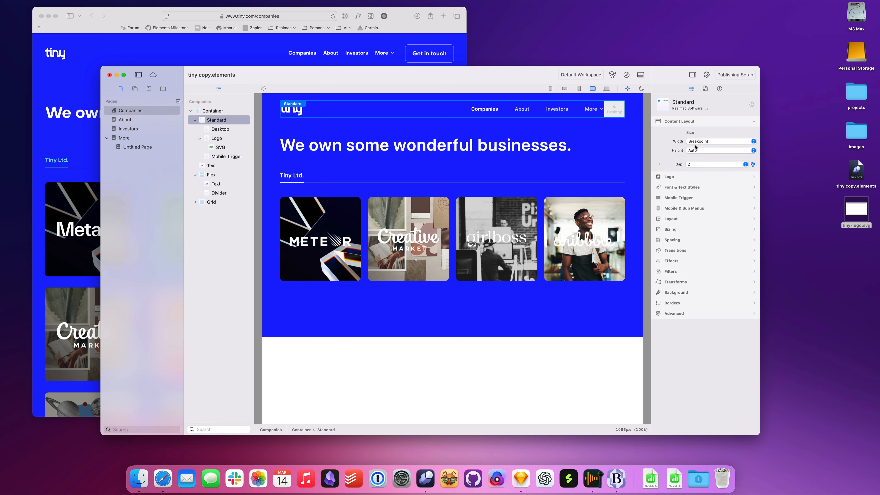
click(679, 122)
click(686, 163)
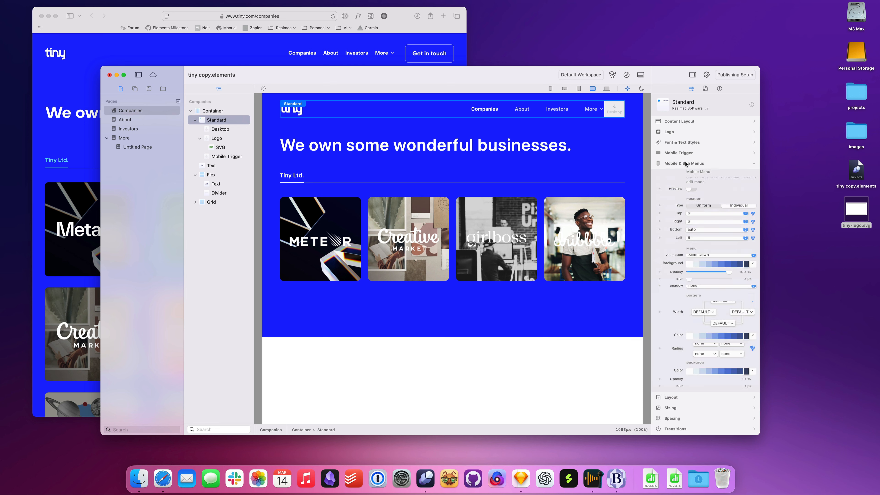
click(686, 163)
click(686, 153)
click(686, 153)
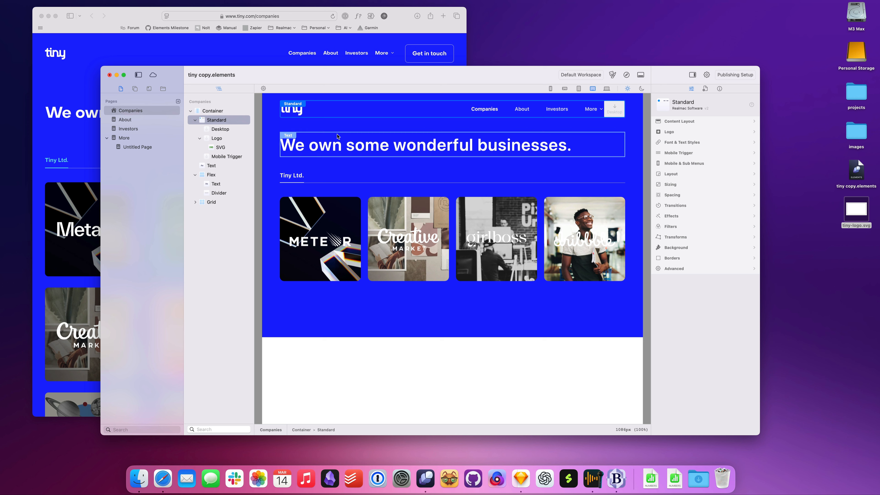
Add a Button component to the Desktop drop area of the Standard navigation, beside the page links.
key(super+k)
text(bu)
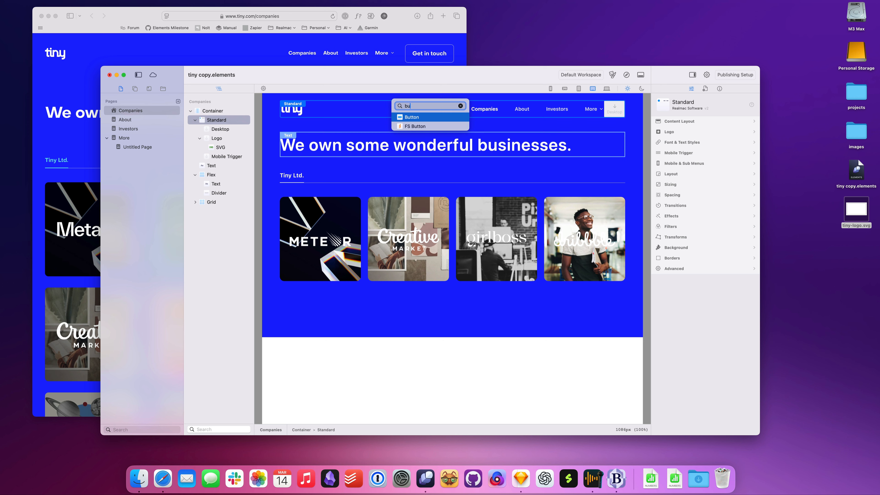
drag(415, 117, 614, 110)
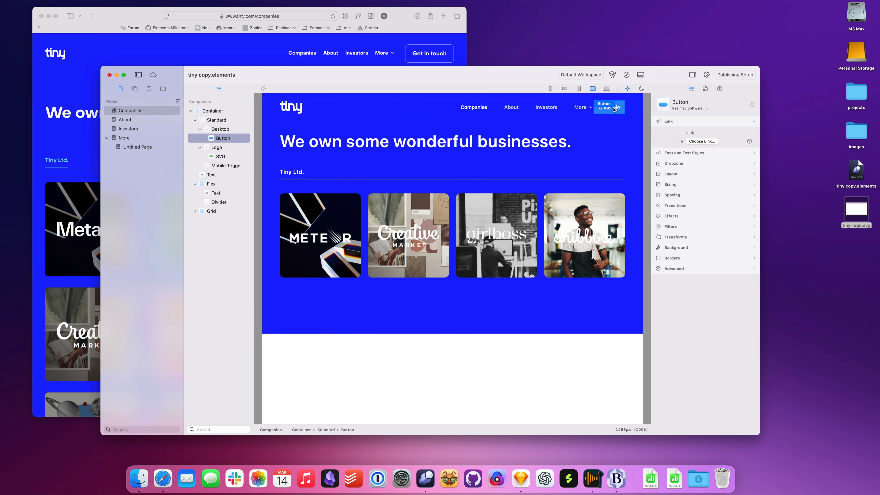
click(616, 149)
Change the navigation button's label to "Get in touch".
double_click(610, 108)
key(super+a)
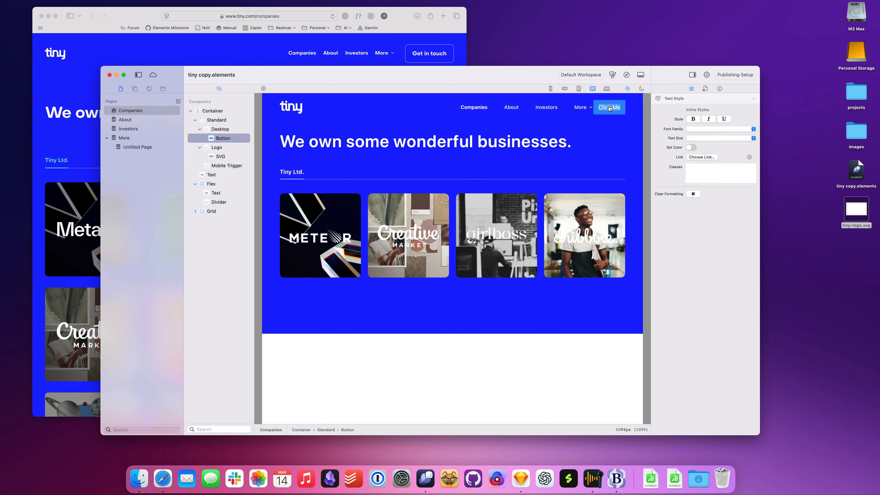
text(Get in touch)
key(Escape)
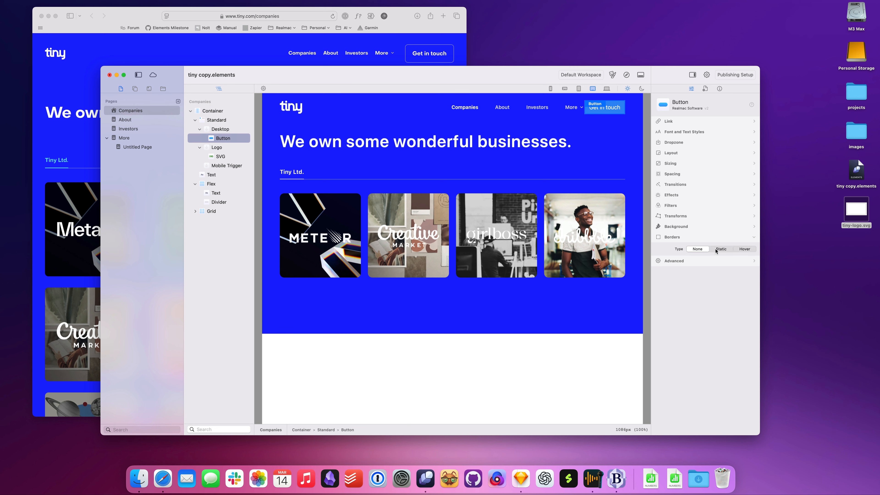
Give the button a Hover-type background and lower its start-state opacity until the fill is transparent.
click(686, 226)
click(450, 39)
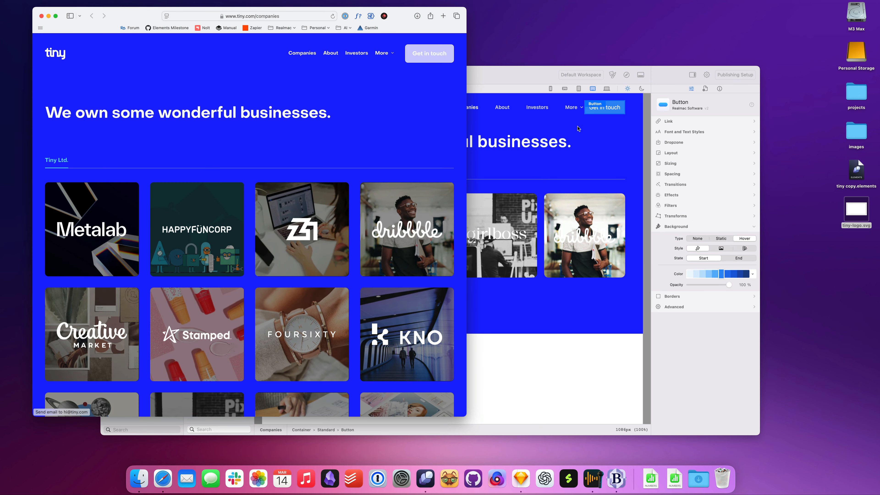
click(587, 135)
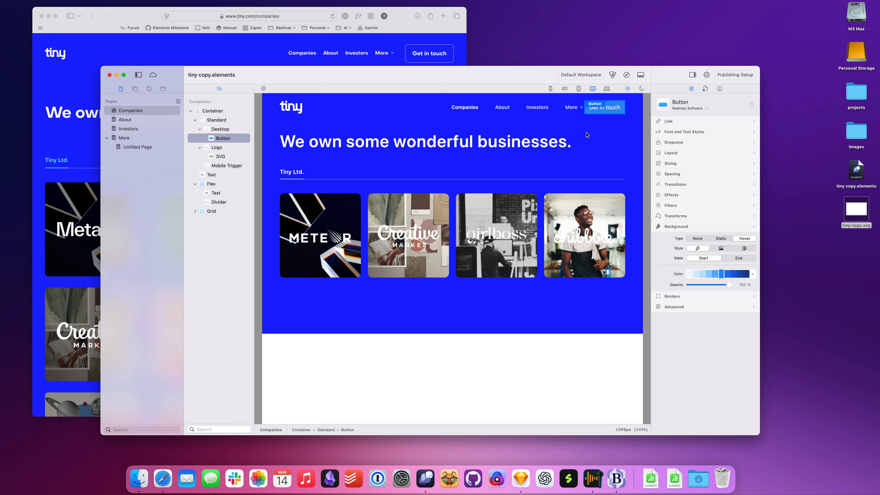
click(750, 275)
click(735, 291)
drag(729, 284, 690, 278)
Set the end-state color of the button's hover background to white.
click(739, 258)
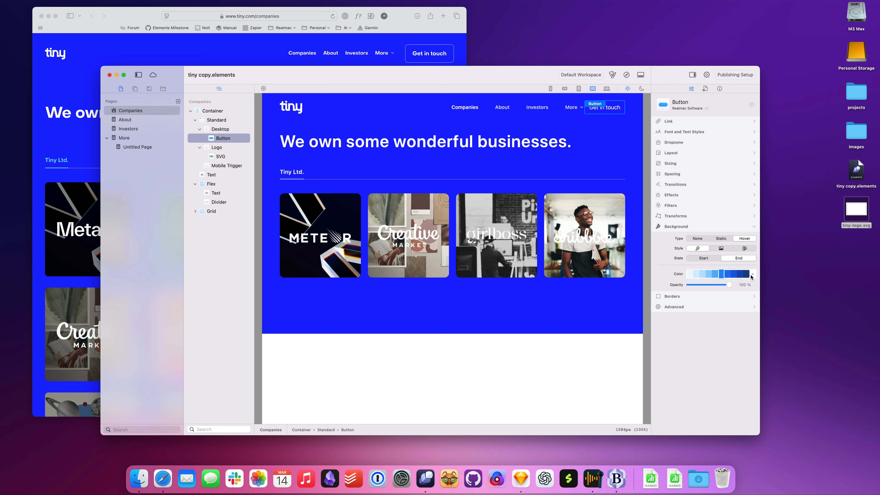
click(753, 274)
text(white)
key(Return)
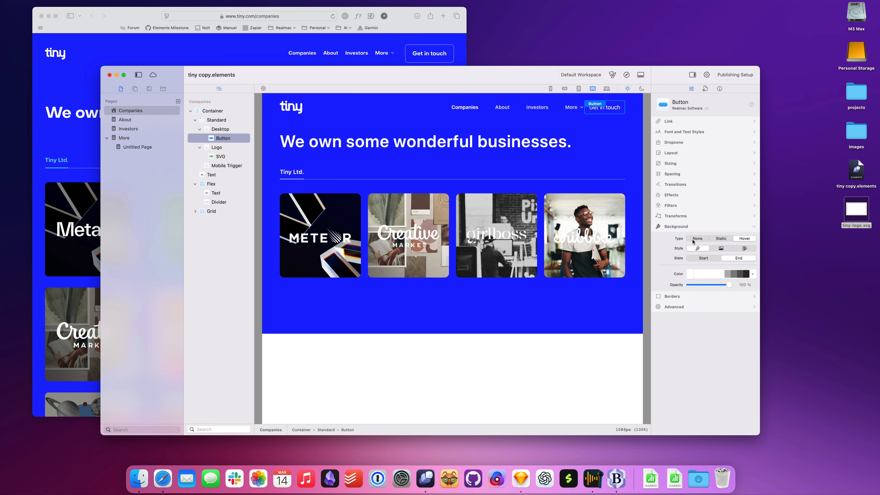
Give the Get in touch button a static white border with a width of 1 on all sides.
click(688, 298)
click(722, 249)
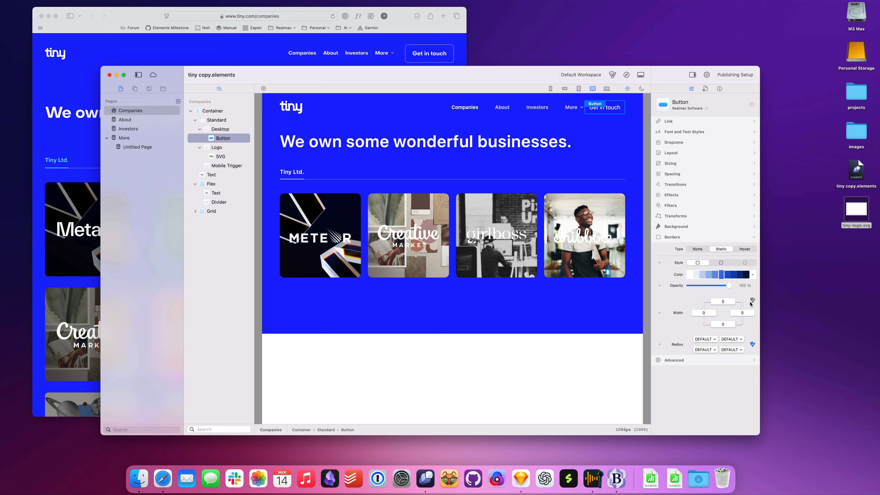
drag(718, 304, 741, 311)
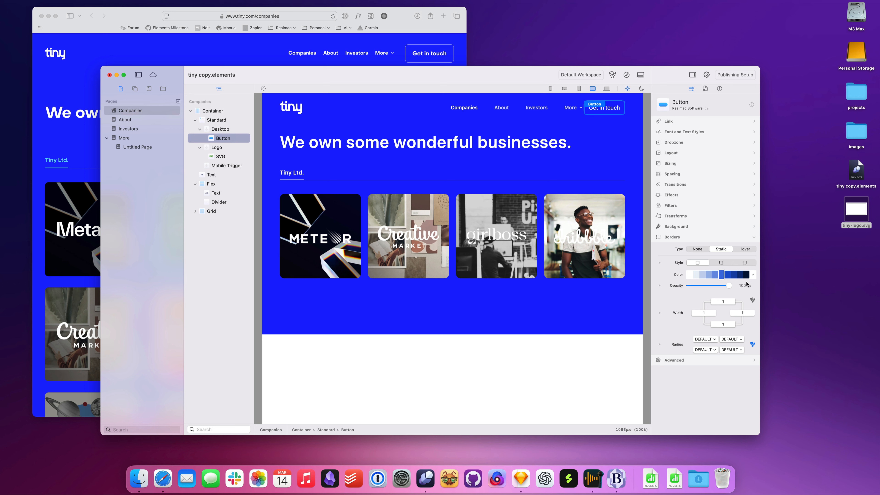
click(754, 275)
text(whi)
key(Return)
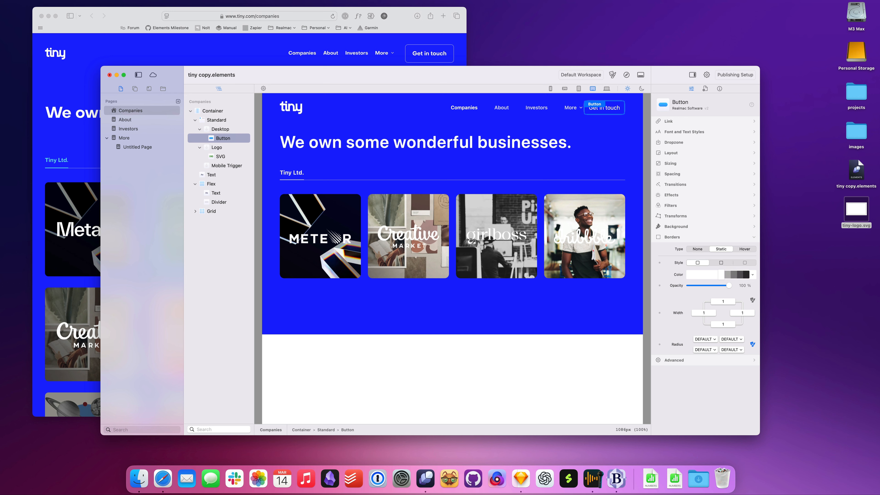
Turn off Show Selection in the editor options so the canvas hides the selection highlight.
click(636, 133)
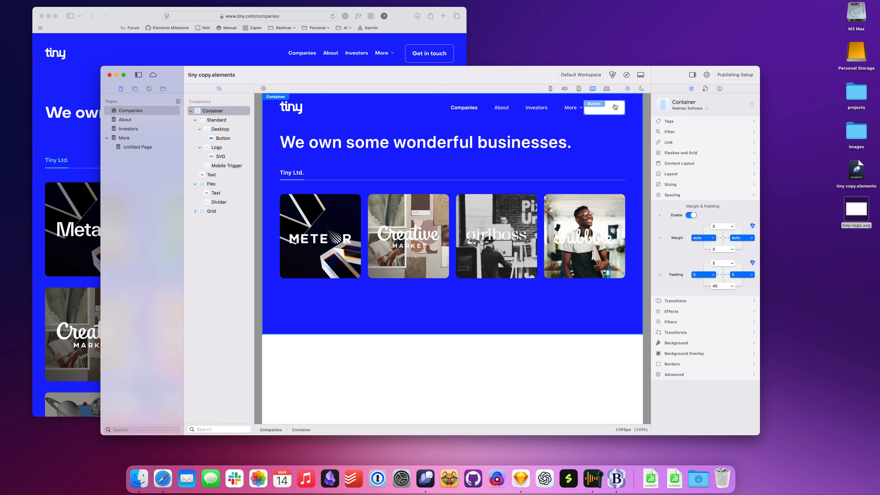
click(264, 89)
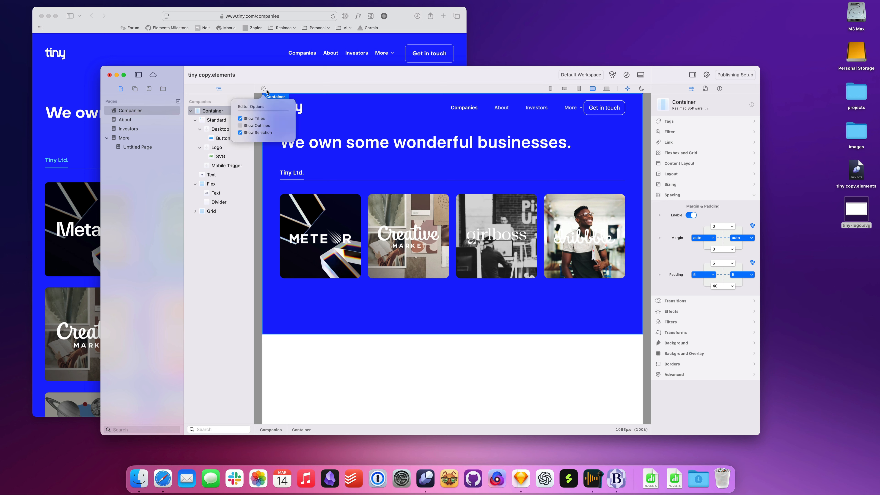
click(241, 133)
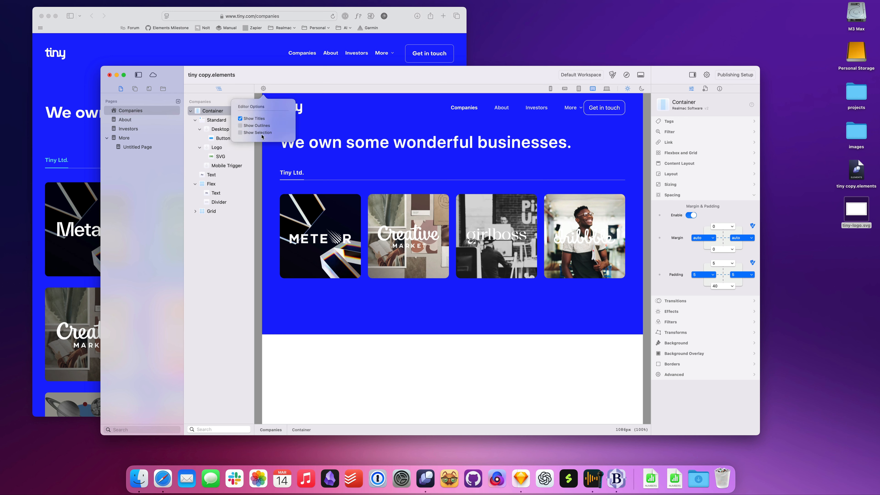
click(599, 129)
Set all four corner radii of the Get in touch button to md.
click(605, 108)
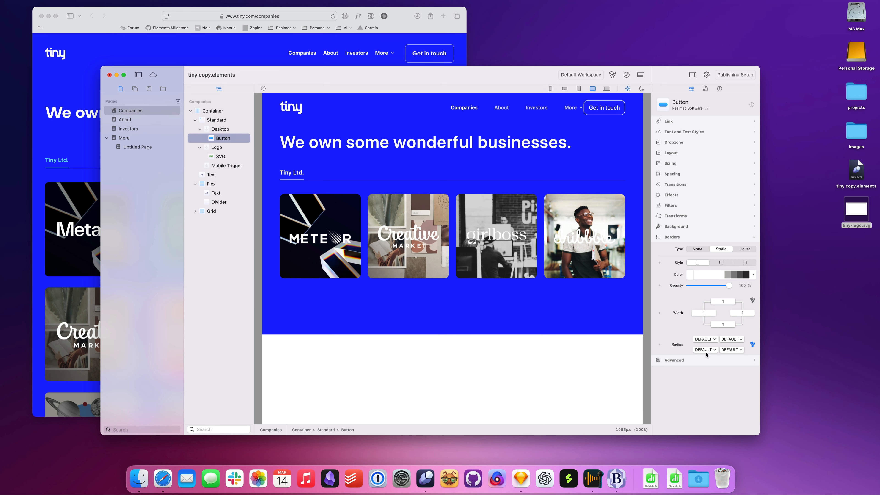
click(705, 339)
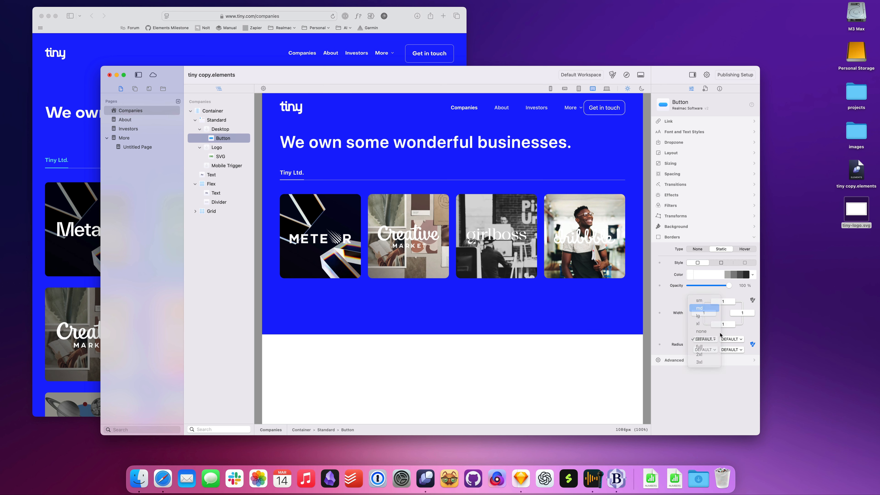
click(731, 339)
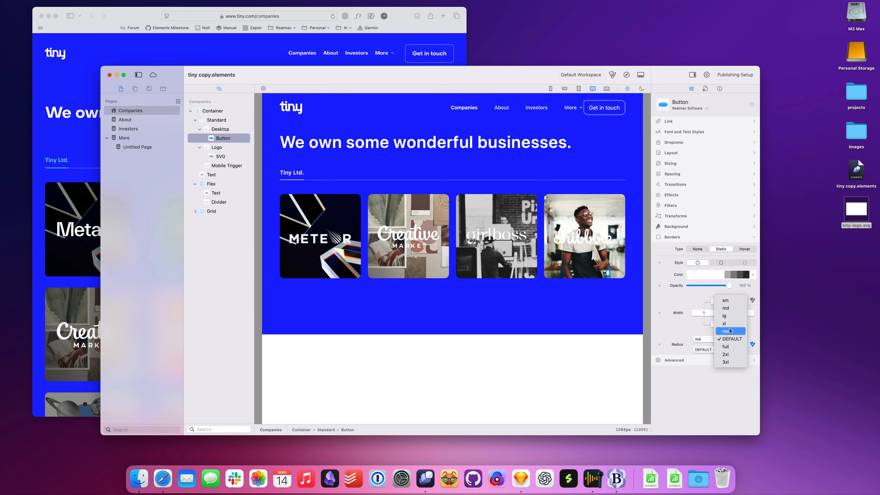
click(732, 311)
click(705, 349)
click(702, 319)
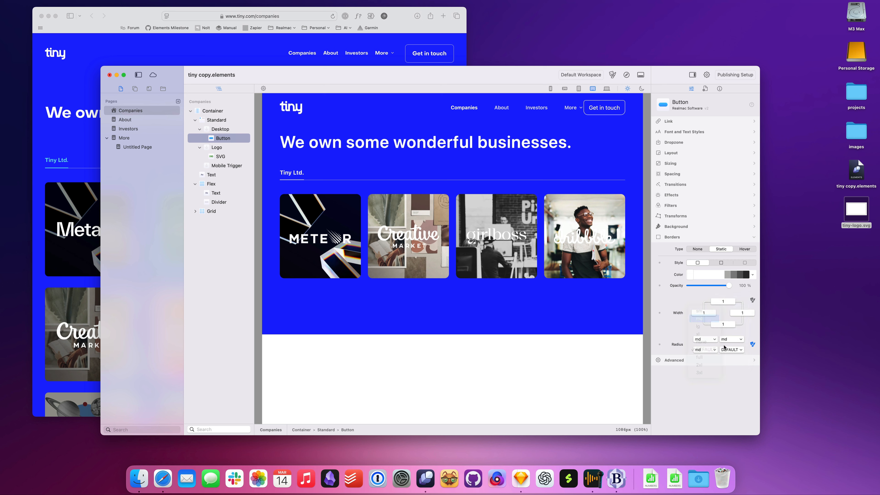
click(732, 349)
click(731, 319)
Style the button text as semi-bold with wide letter spacing and size sm.
click(677, 133)
click(710, 255)
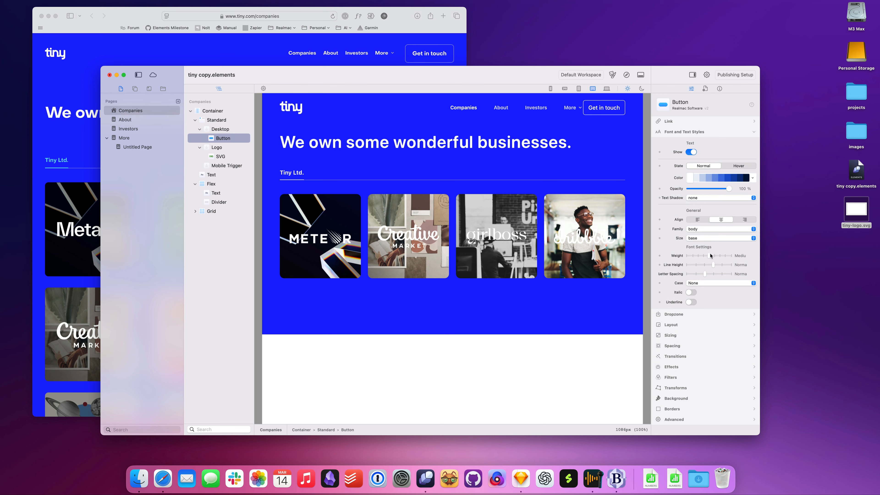
drag(712, 255, 714, 256)
click(717, 274)
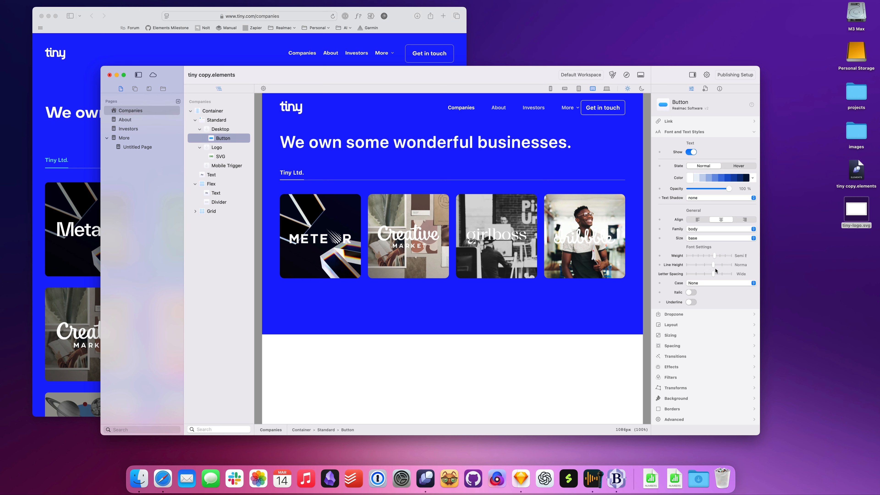
click(703, 240)
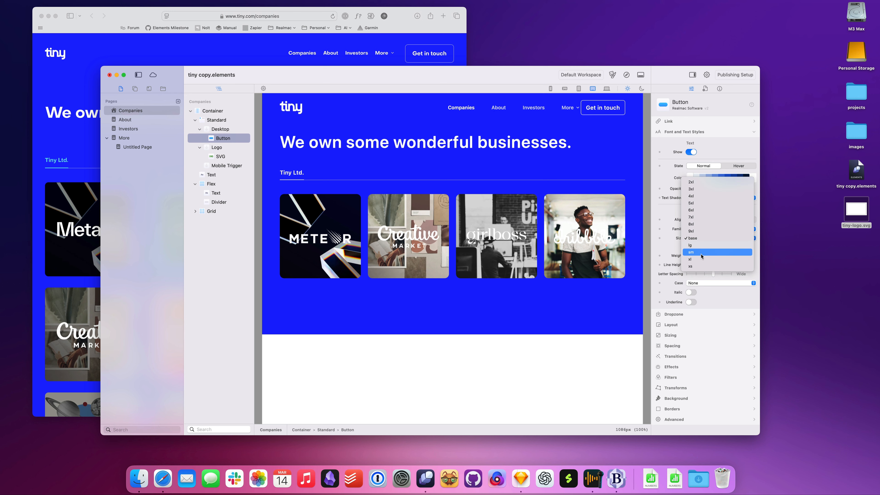
click(706, 252)
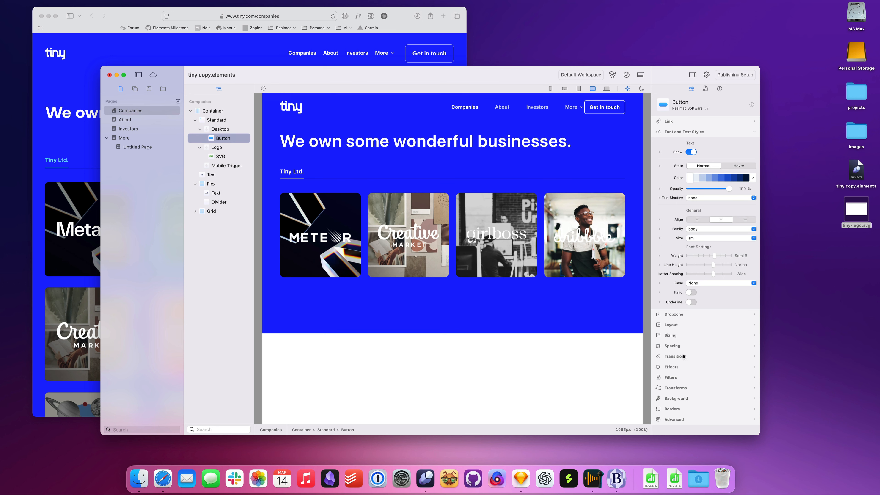
Set the button's padding to 3 at the top and bottom and 5 at the sides.
click(672, 346)
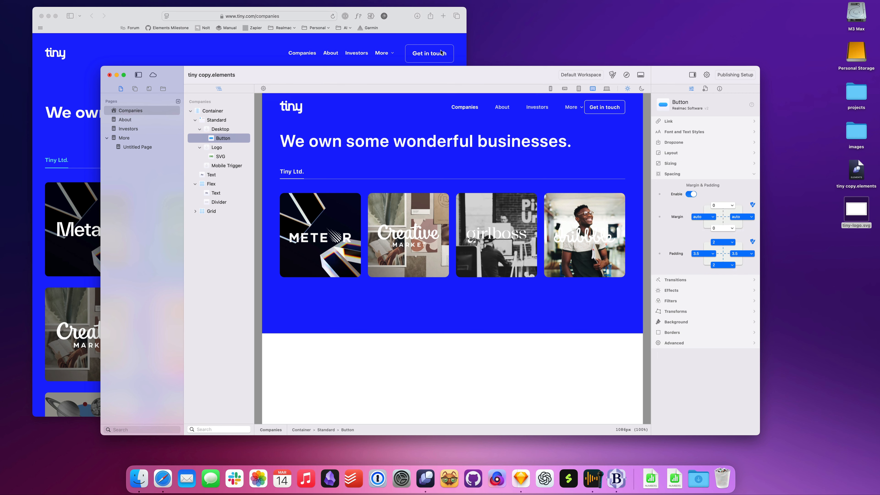
click(735, 245)
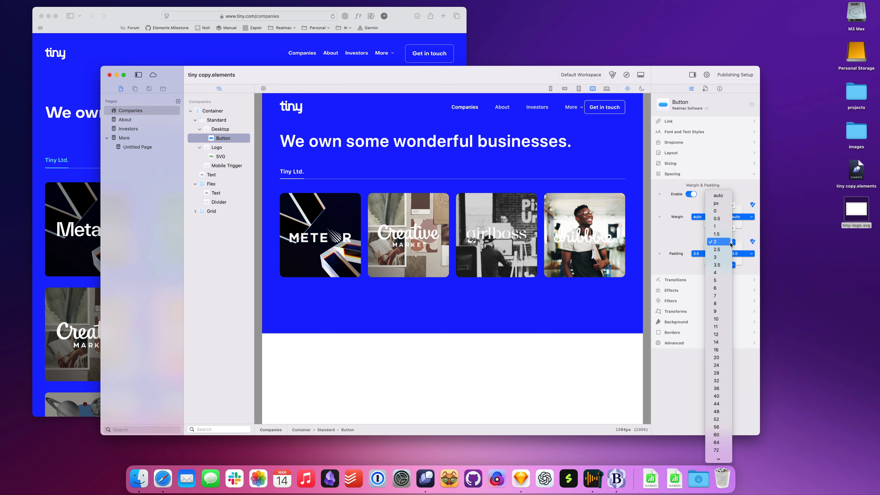
click(725, 251)
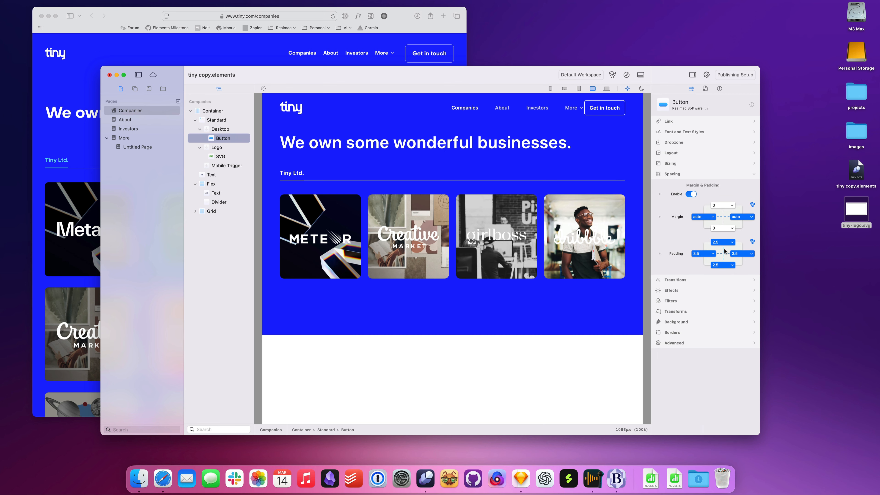
click(711, 255)
click(702, 261)
click(725, 242)
click(724, 249)
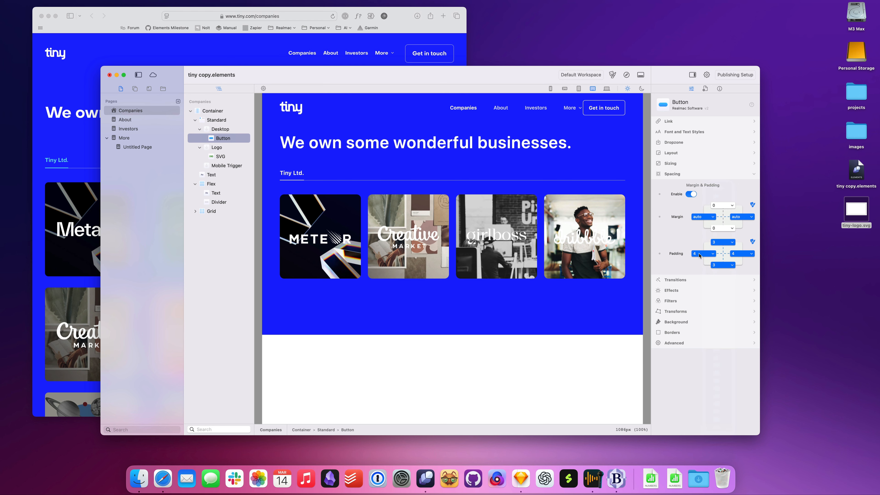
click(703, 254)
click(703, 262)
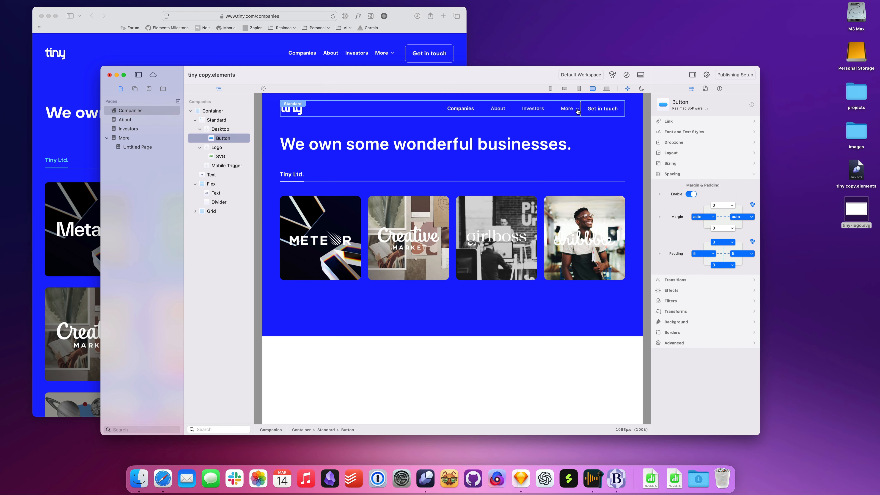
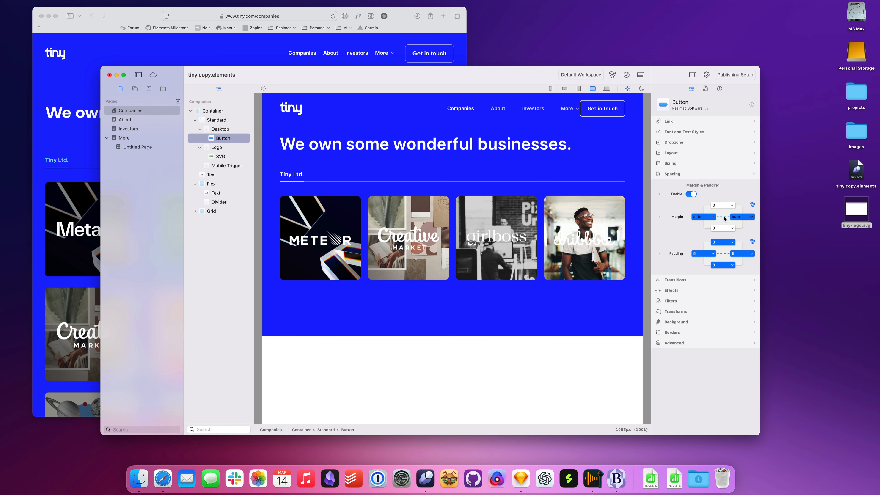
Set the left margin of the Get in touch button to 6.
click(706, 218)
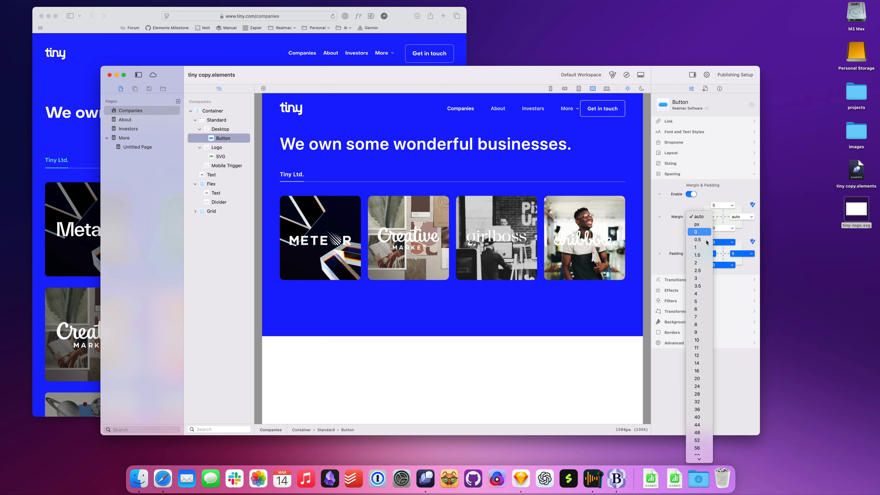
click(699, 340)
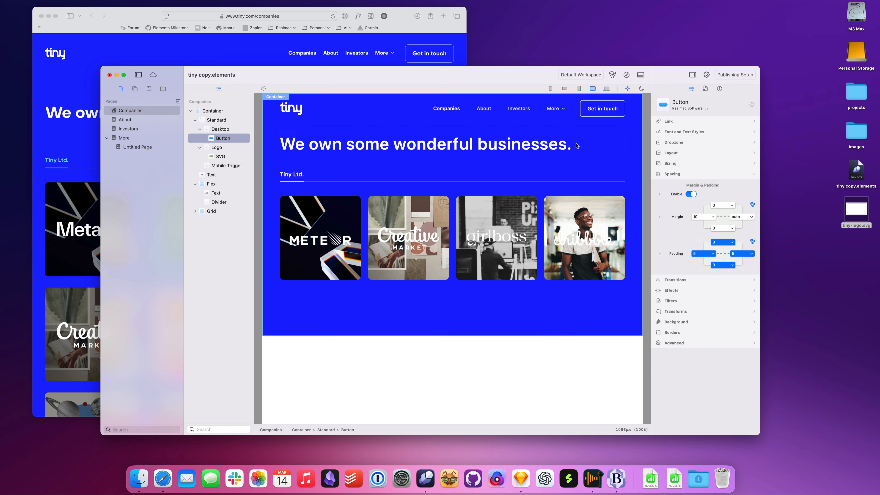
click(708, 217)
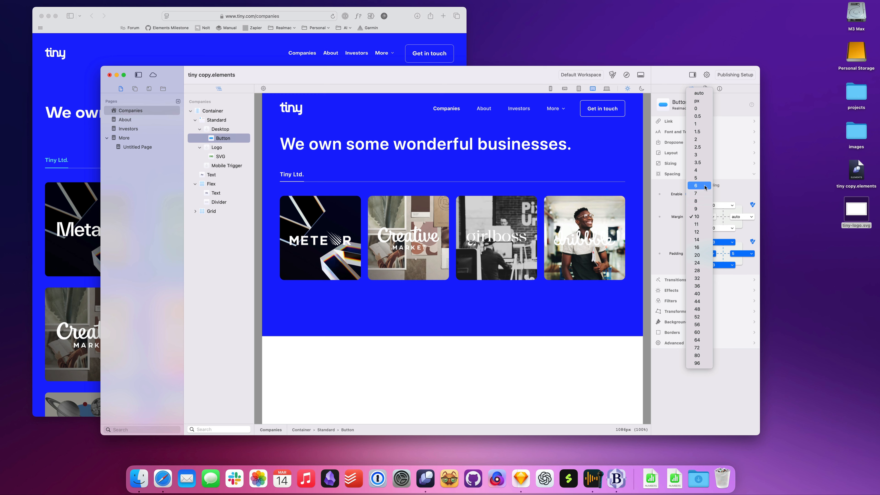
click(703, 186)
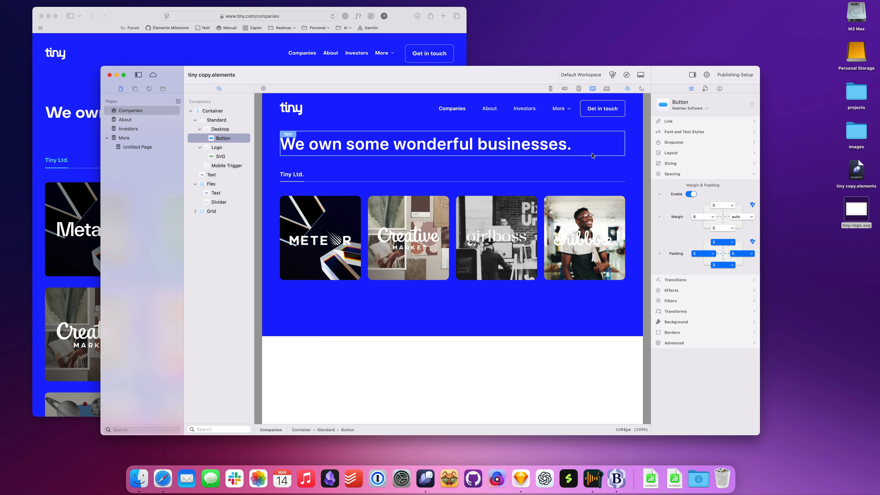
Give the text of the Get in touch button a blue colour for its hover state.
click(568, 144)
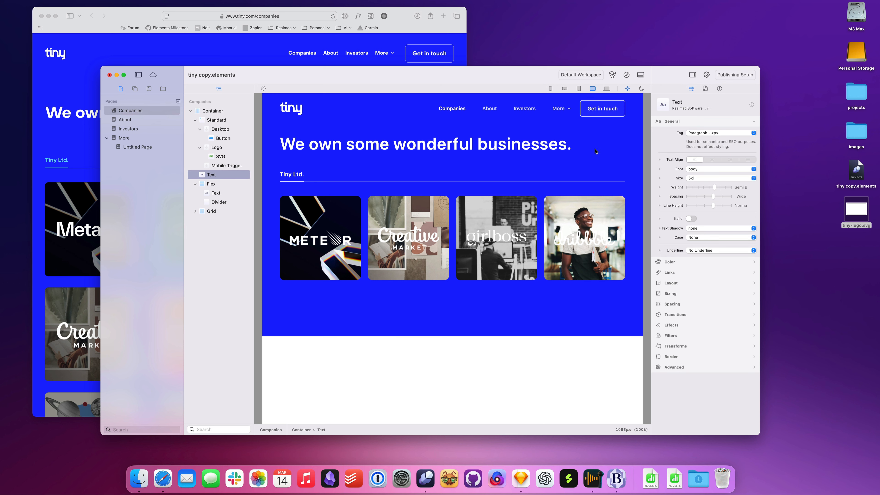
click(599, 116)
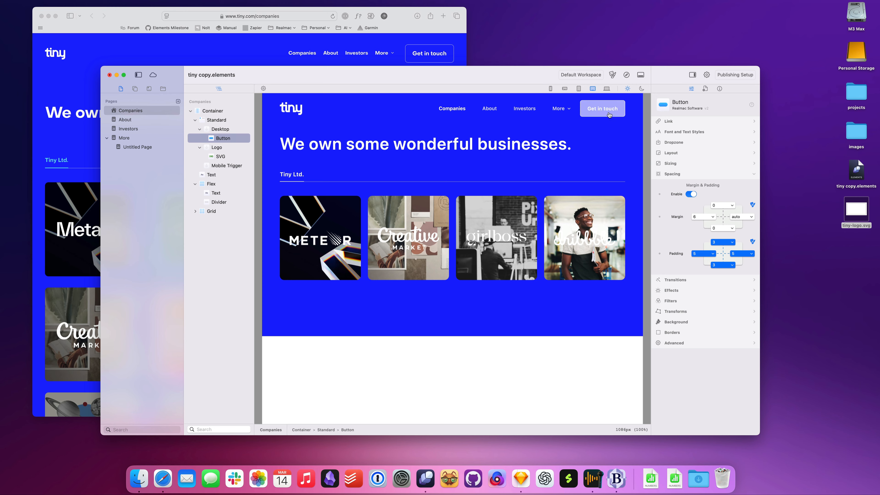
drag(408, 25, 420, 33)
click(591, 109)
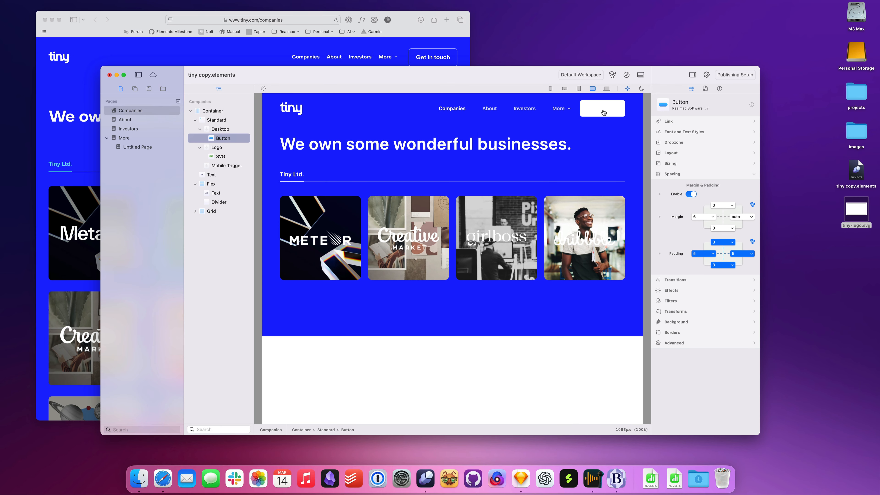
click(691, 133)
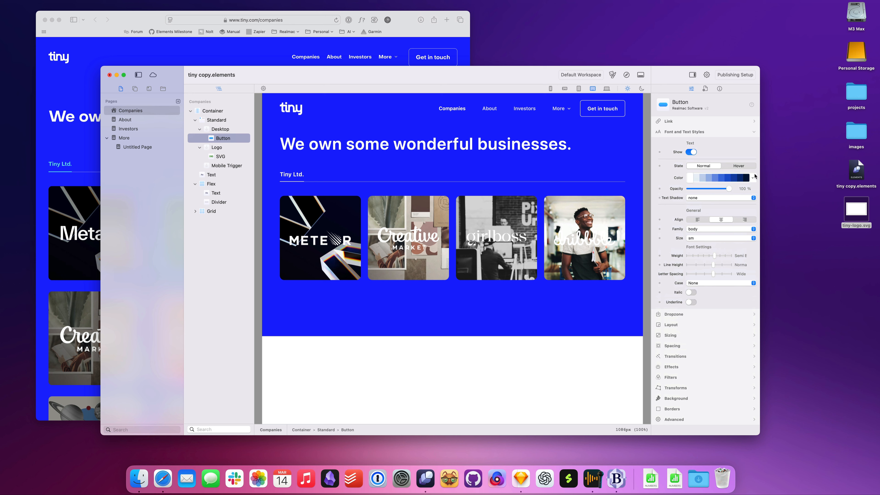
click(739, 167)
click(754, 179)
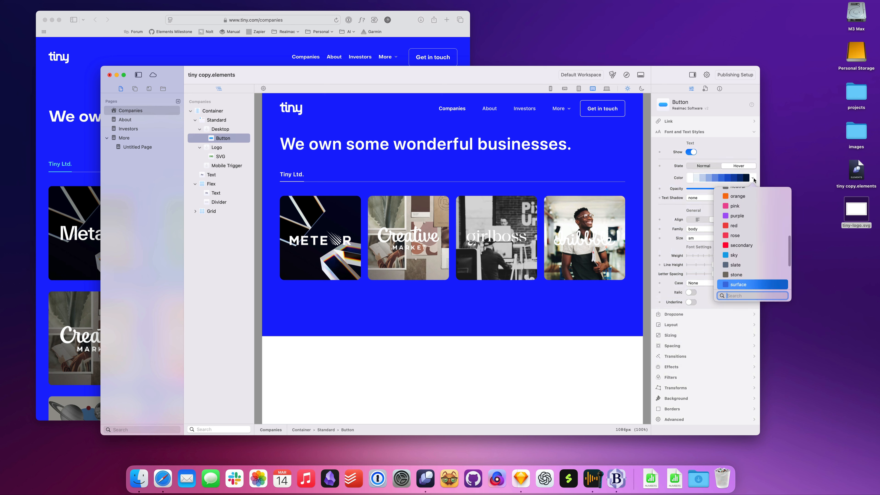
scroll(752, 208, down, 3)
click(752, 206)
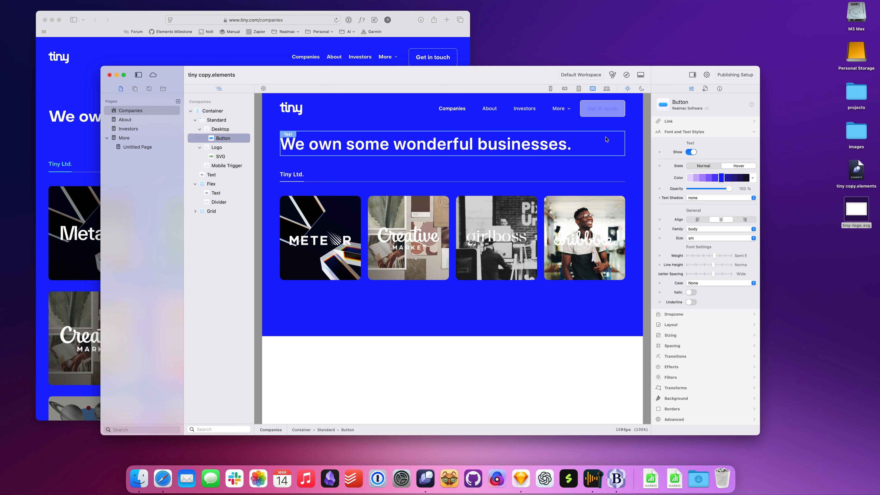
Compare the Get in touch button's hover appearance with the original Tiny site in Safari.
click(395, 44)
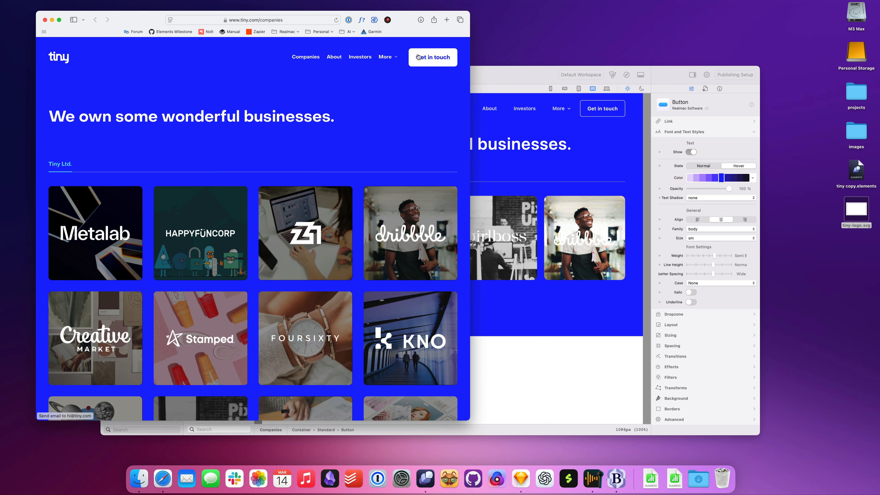
mouse_move(380, 61)
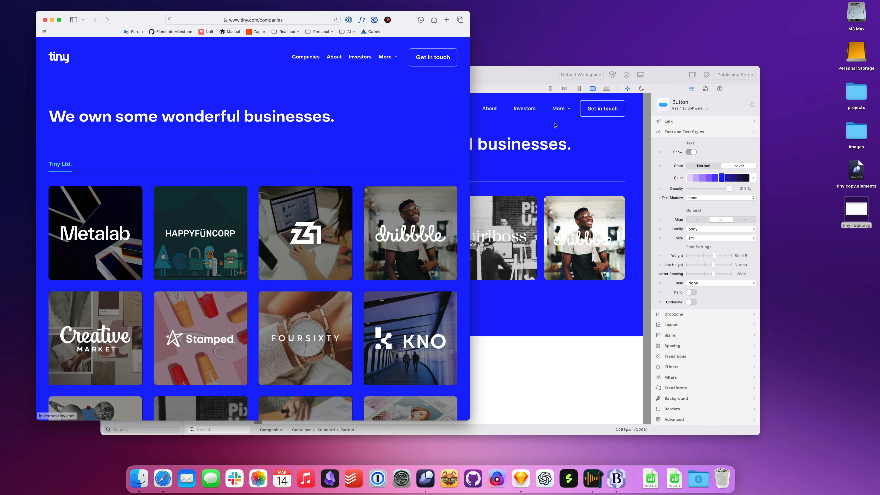
click(560, 111)
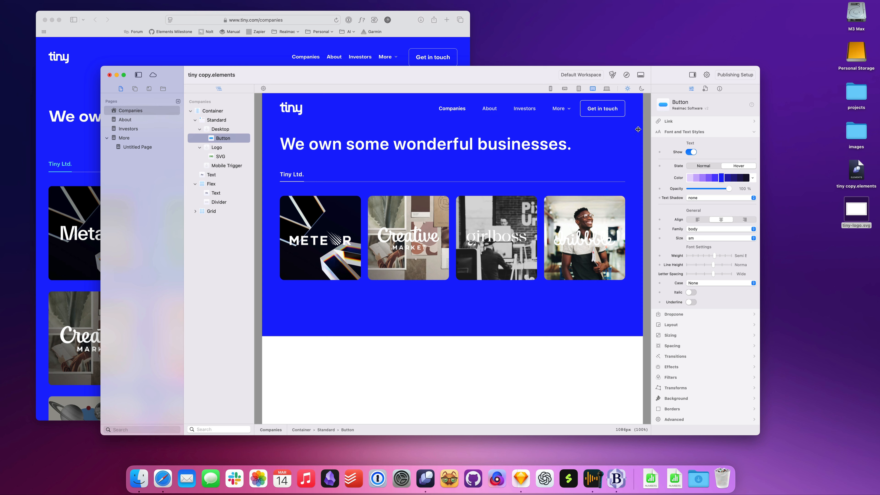
click(435, 44)
Set the heading "We own some wonderful businesses." to size 4xl with normal letter spacing.
click(544, 145)
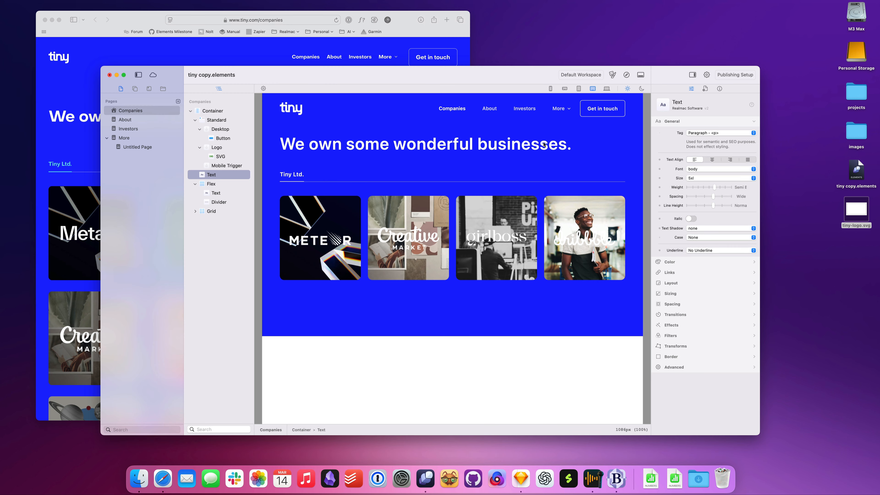
click(734, 179)
click(729, 171)
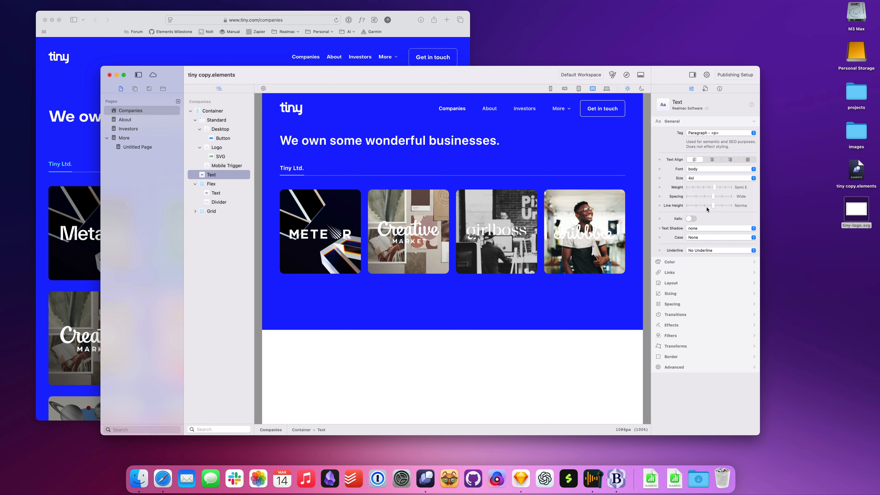
drag(713, 200, 706, 199)
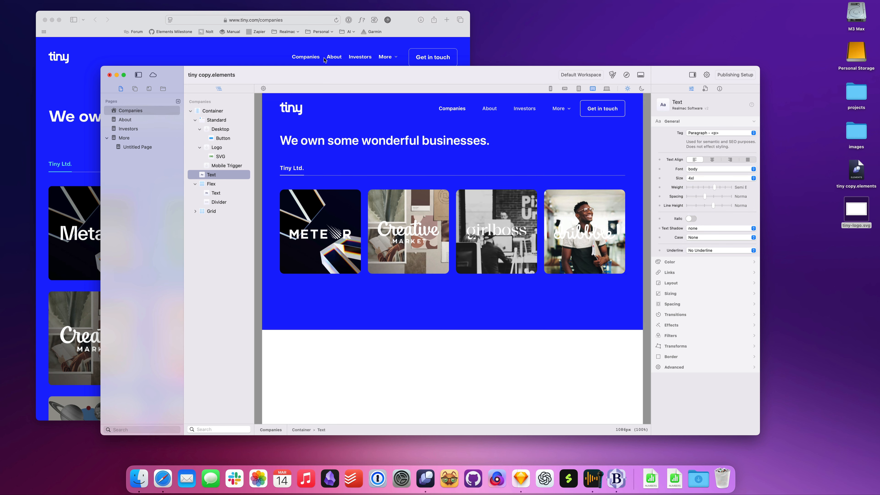
Try a bottom margin of 10 on the Standard navigation bar and reset it to 0.
click(201, 121)
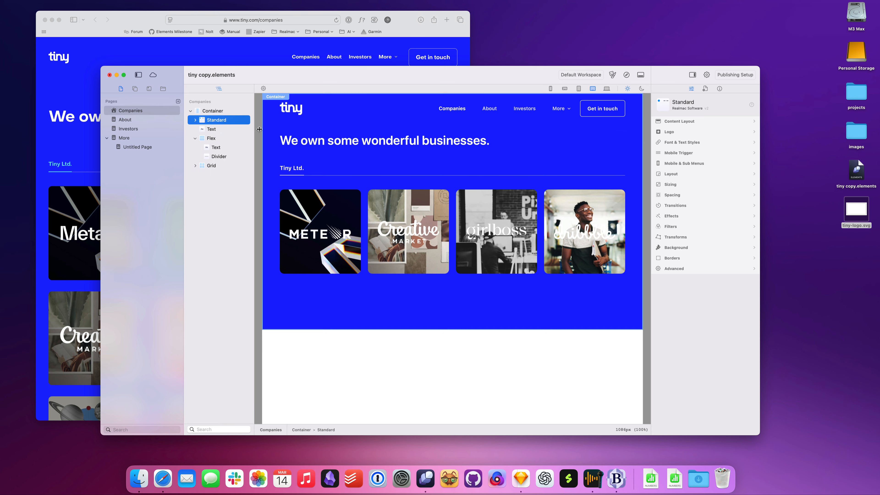
click(330, 135)
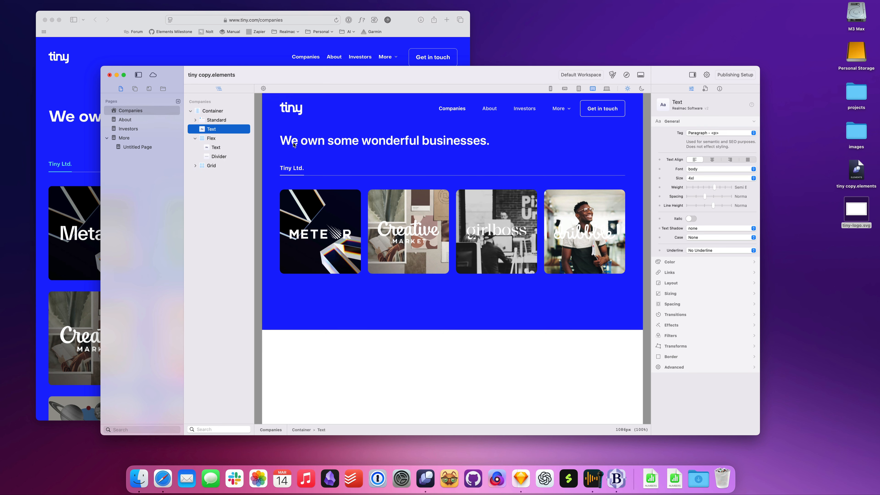
click(201, 121)
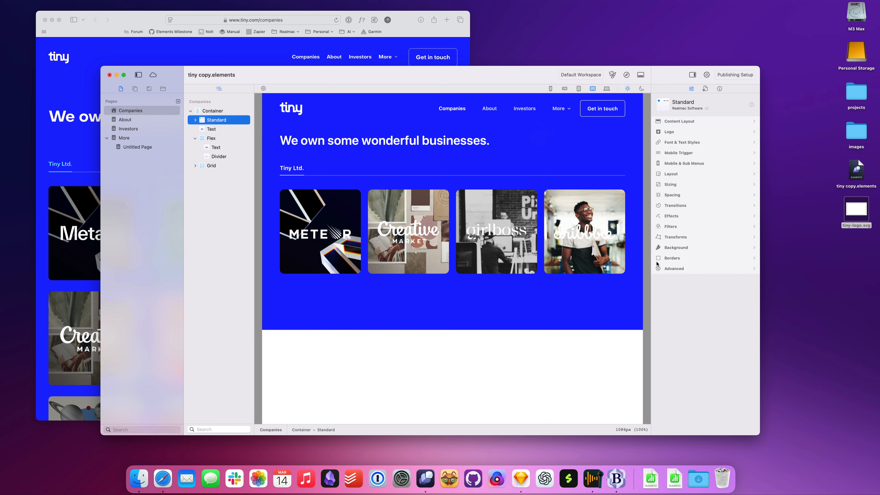
click(691, 200)
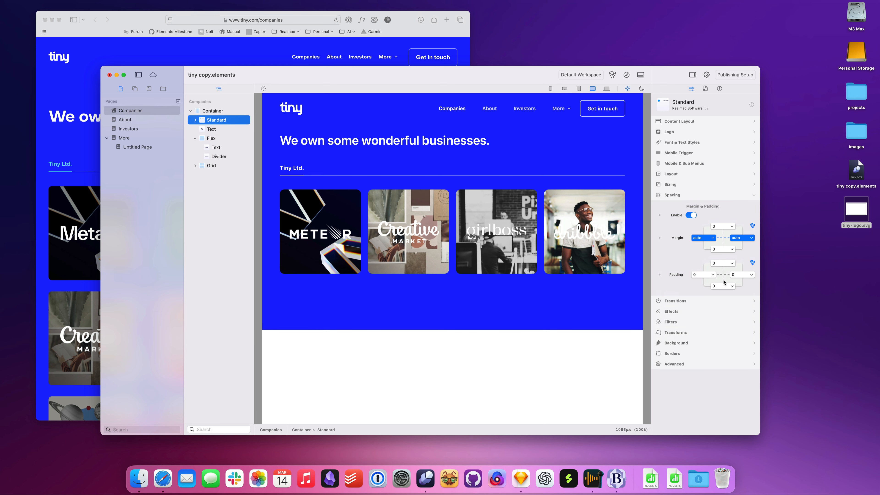
click(724, 249)
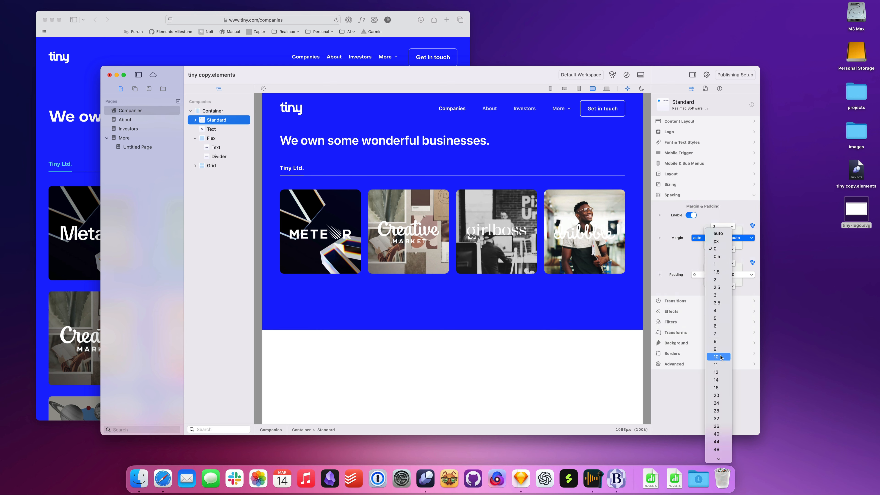
click(720, 358)
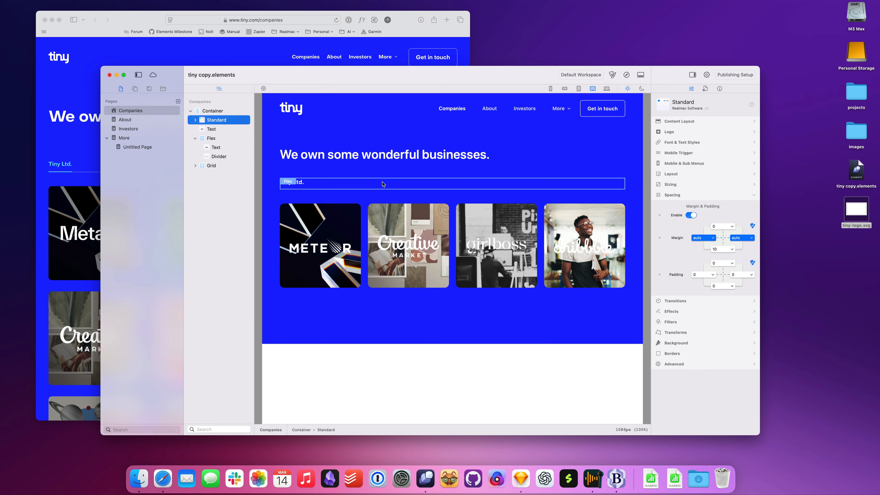
click(724, 249)
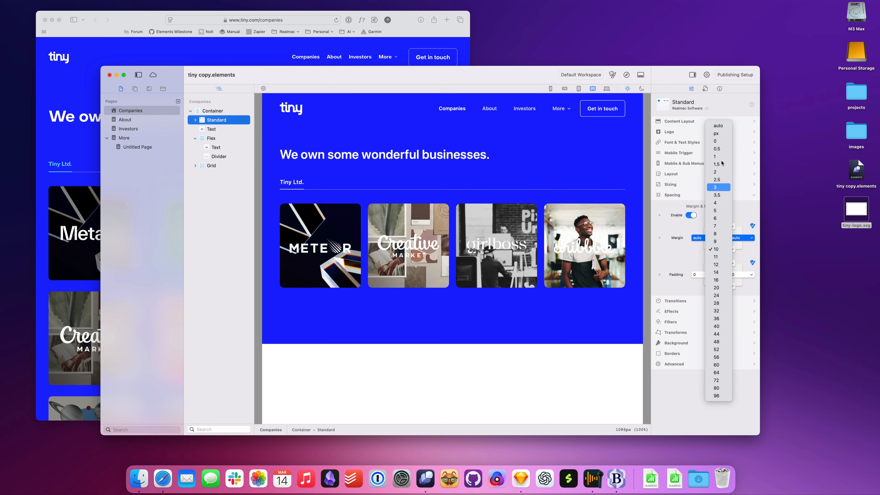
click(719, 143)
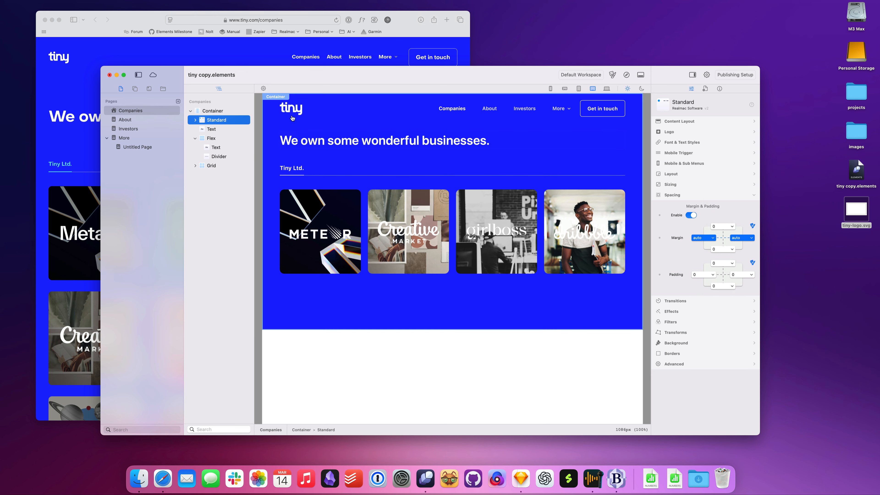
Enable spacing on the page heading and set its top and bottom margins to 12.
click(299, 168)
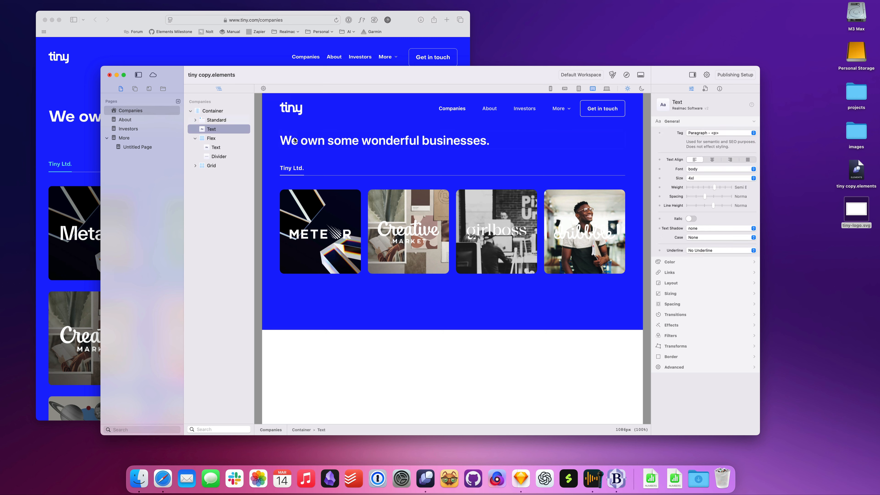
click(680, 304)
click(680, 159)
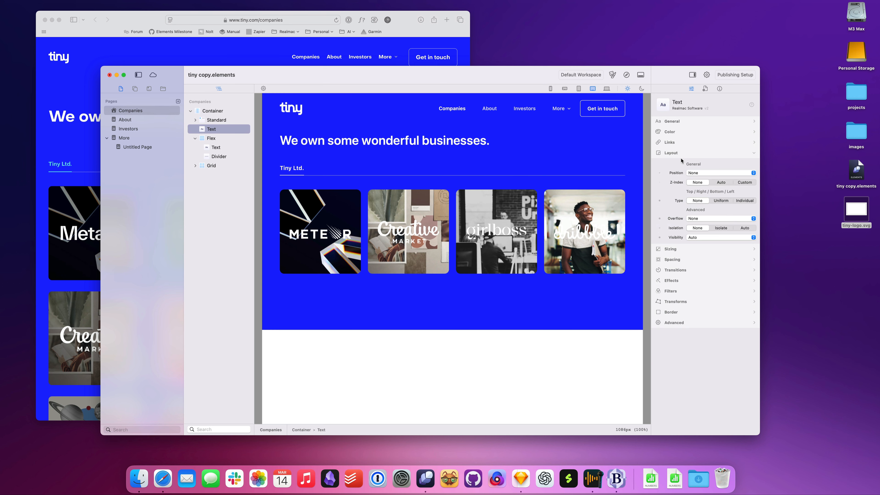
click(680, 165)
click(676, 174)
click(691, 194)
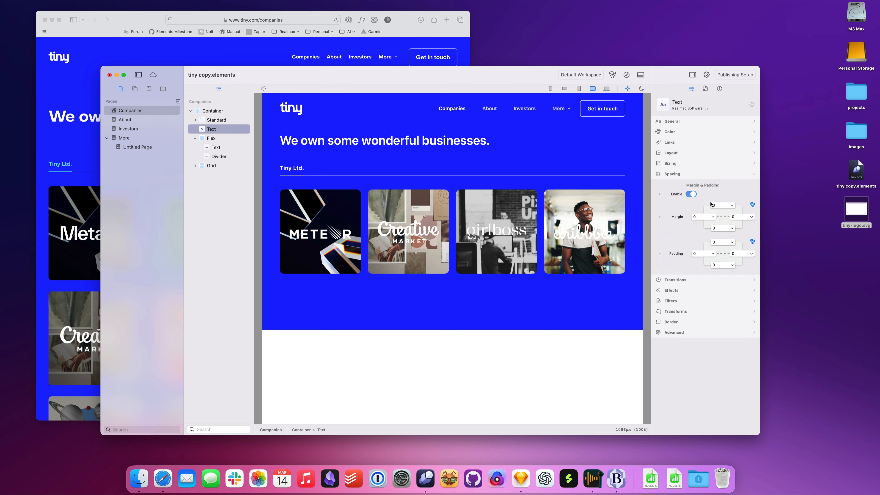
click(726, 212)
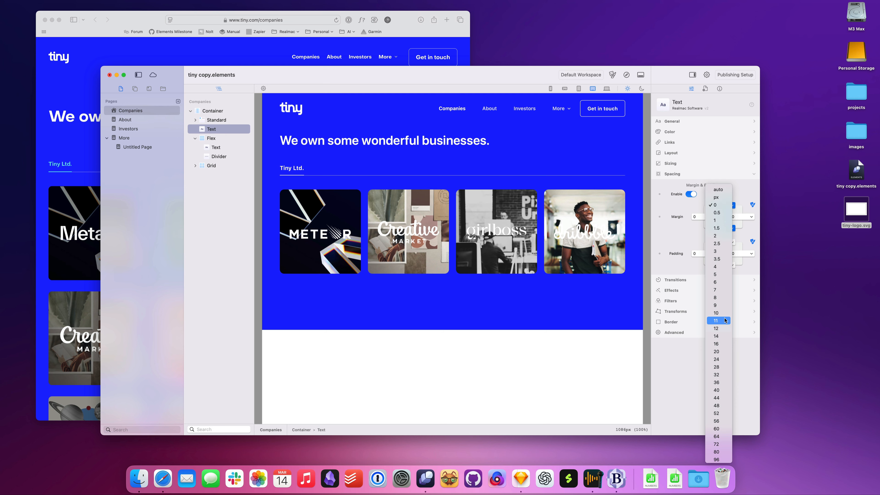
click(719, 312)
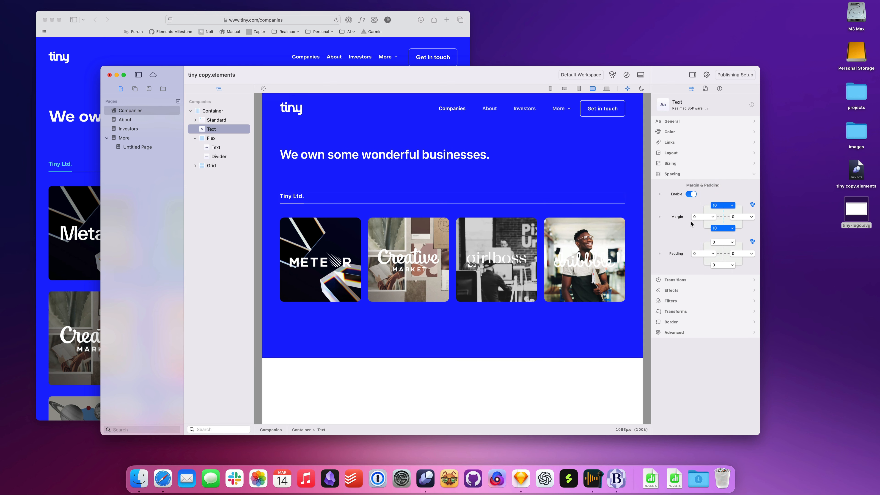
click(723, 228)
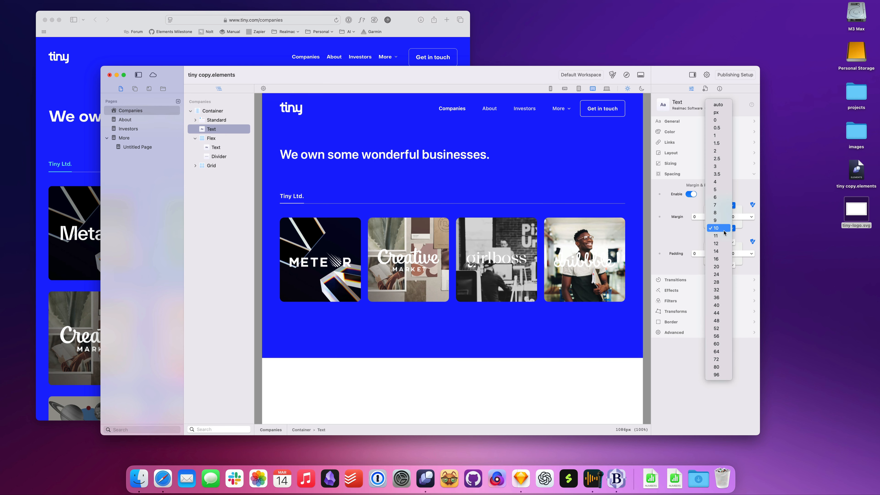
click(719, 244)
Move the tiny copy.elements window slightly aside and compare the page's heading and navigation with the original Tiny site in Safari.
drag(415, 74, 430, 69)
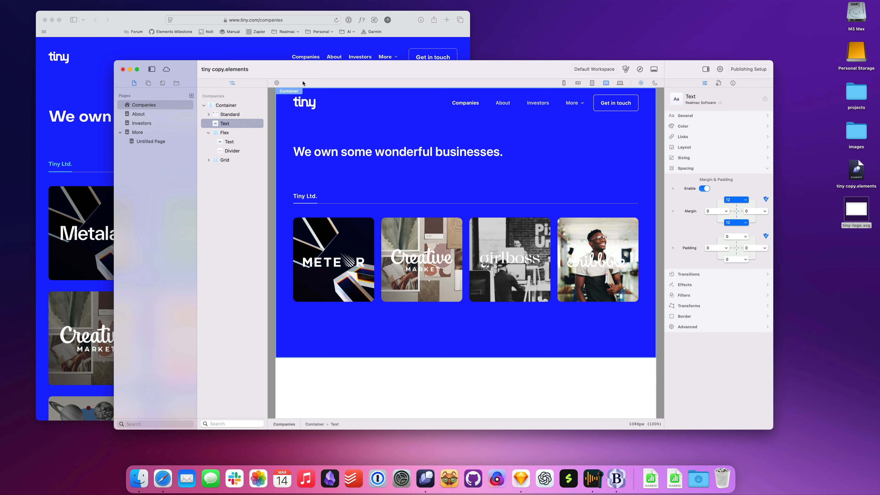
click(294, 57)
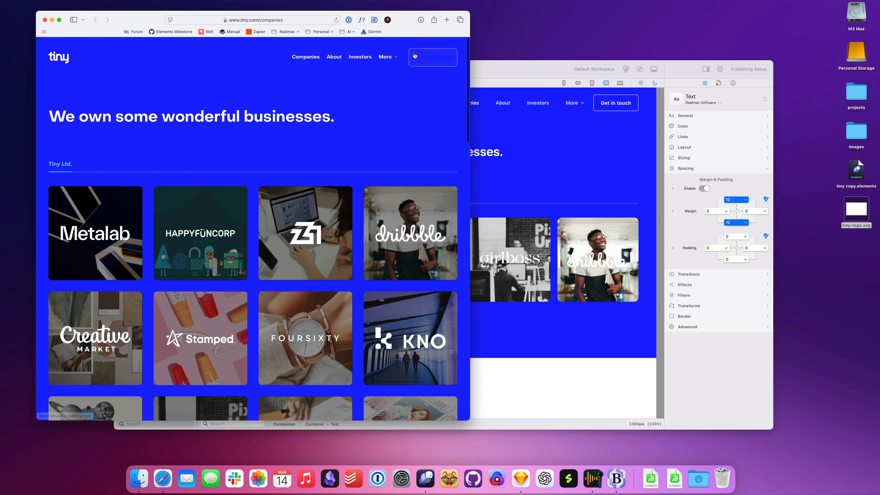
click(547, 151)
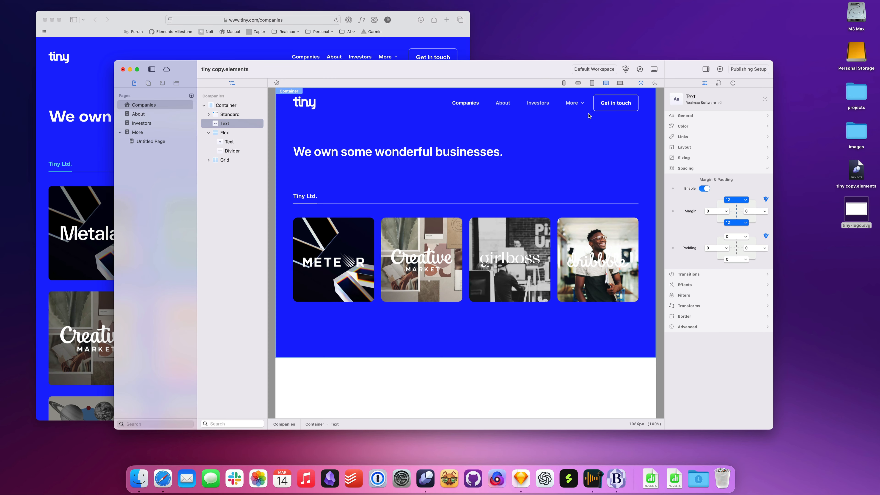
Inspect the Get in touch button's border settings and return to the page's outer container.
click(613, 100)
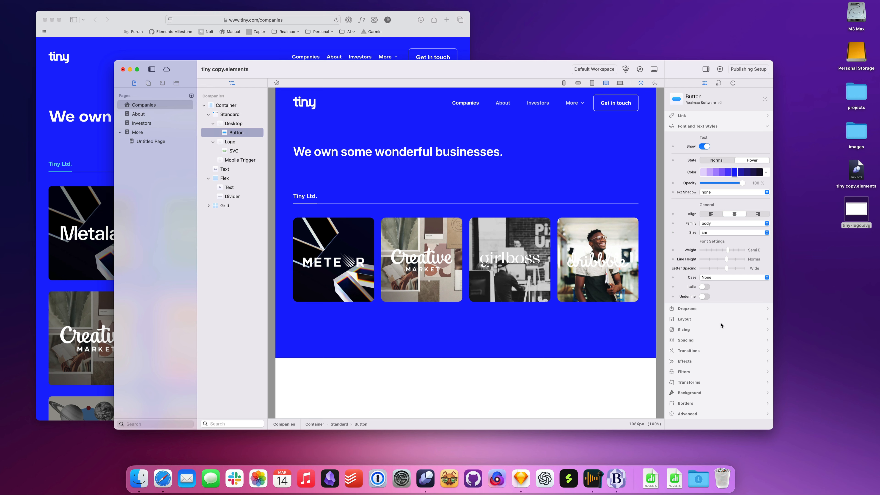
click(699, 403)
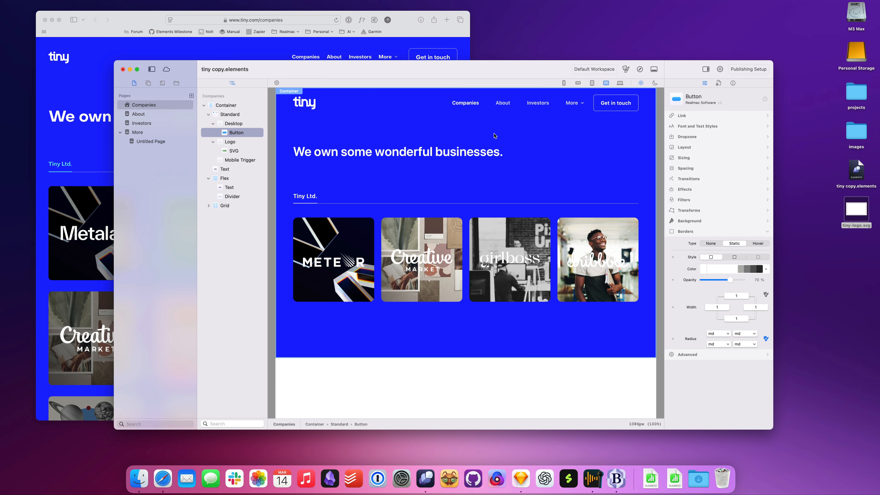
click(495, 136)
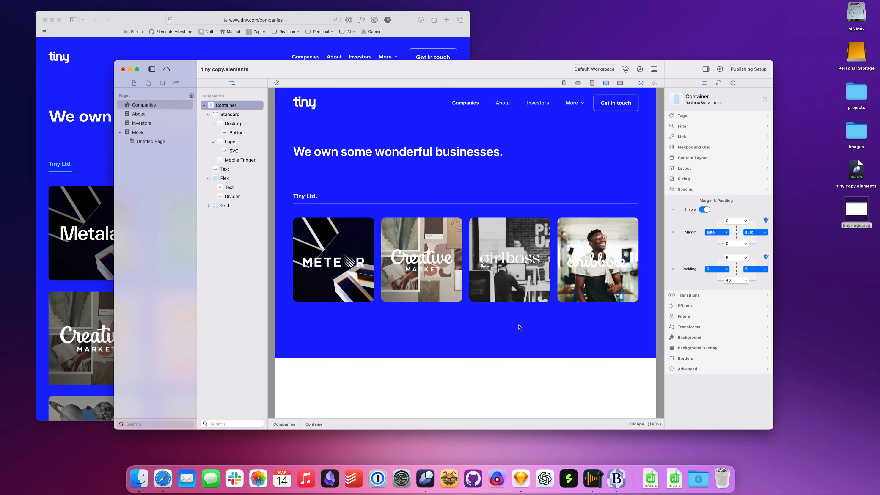
Examine the original Tiny companies page in Safari from its header down to the footer, and return to Elements.
click(88, 145)
scroll(294, 240, down, 15)
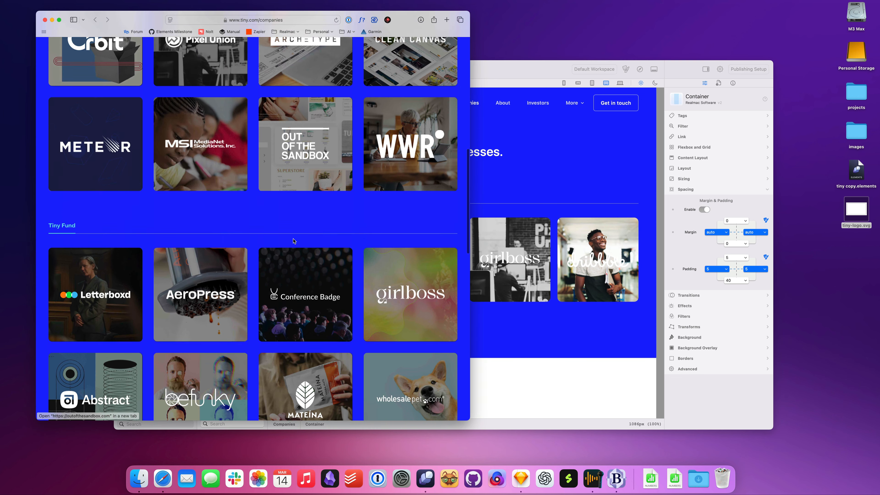
scroll(291, 70, down, 10)
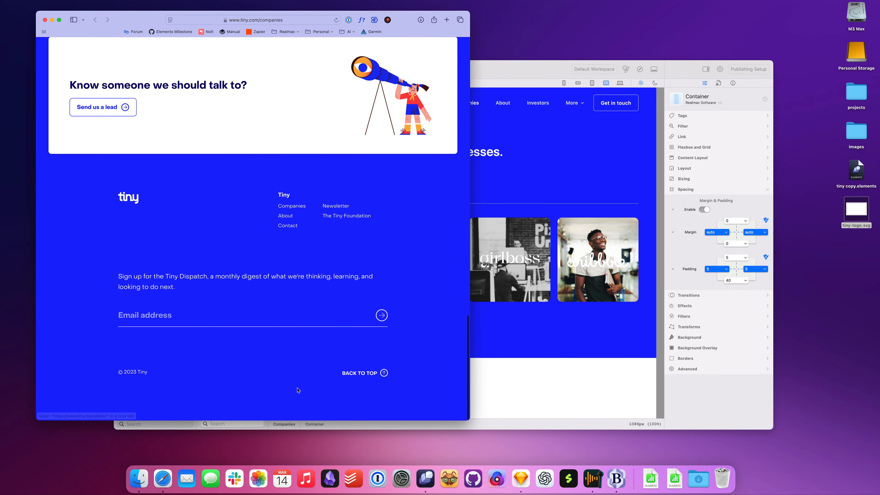
scroll(330, 219, up, 10)
scroll(323, 206, up, 10)
scroll(322, 206, down, 20)
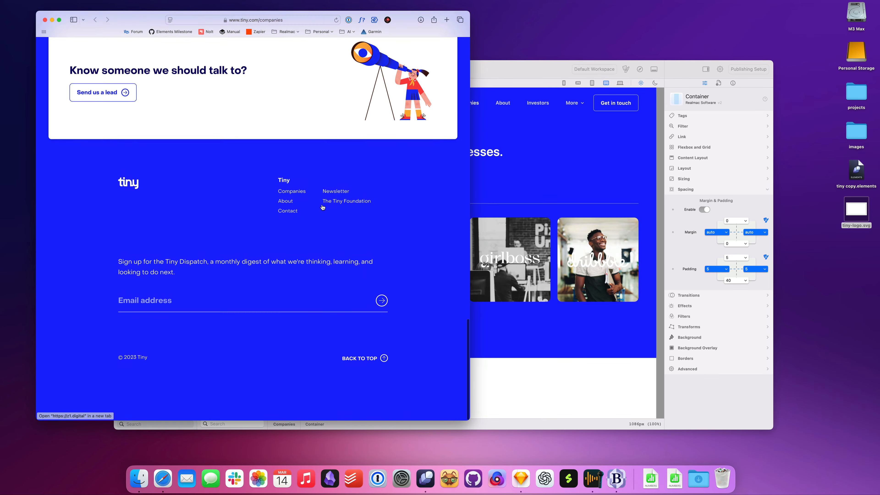
scroll(322, 206, up, 20)
click(498, 151)
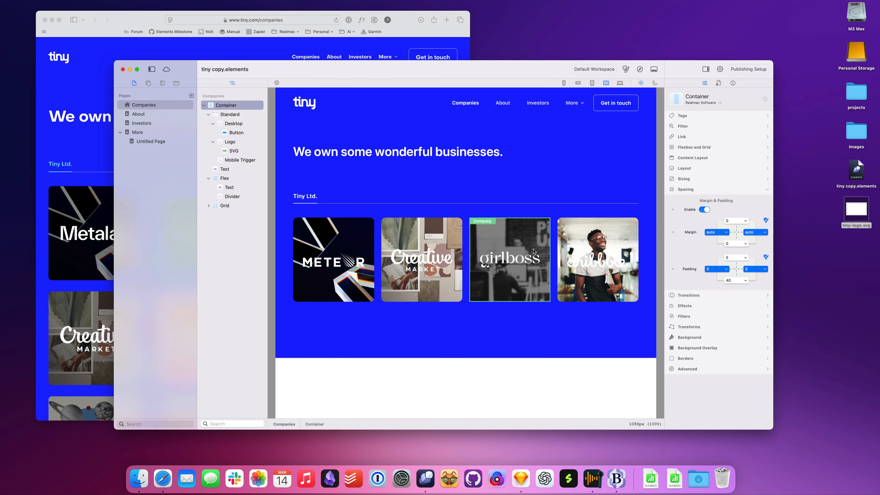
Narrow the page preview to 1078px and compare its layout with the original Tiny site.
click(220, 52)
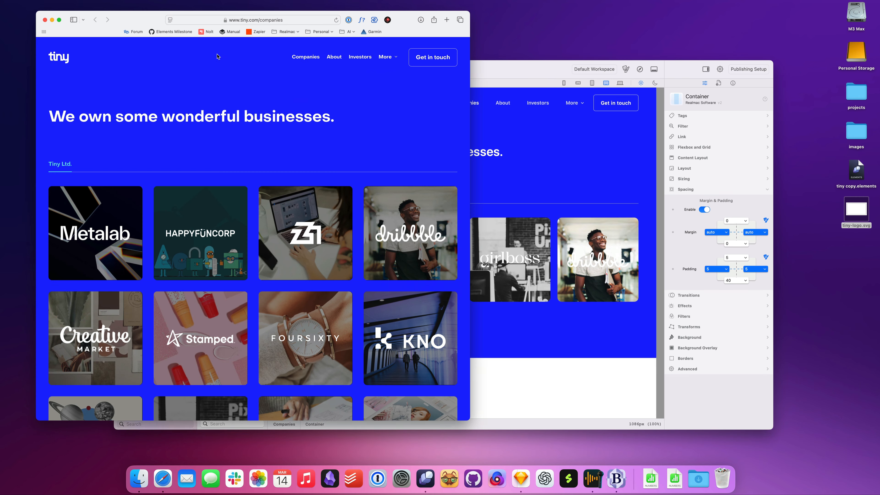
click(489, 179)
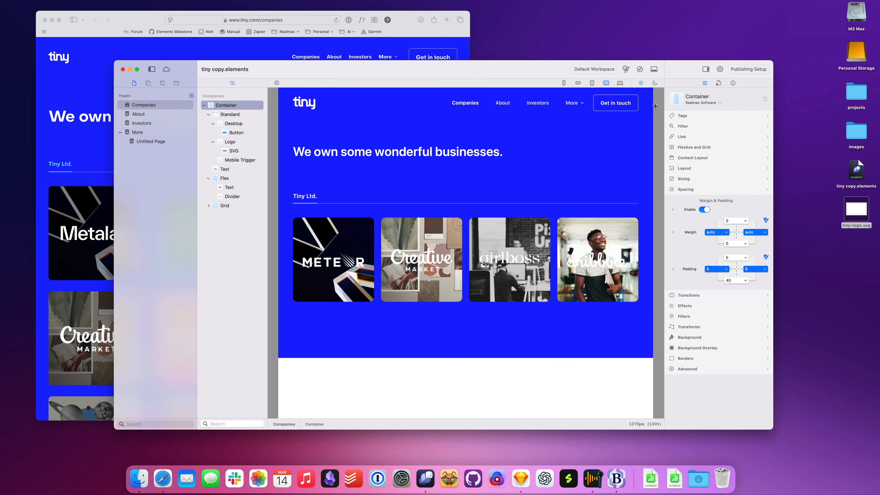
drag(659, 106, 656, 106)
click(393, 51)
click(631, 157)
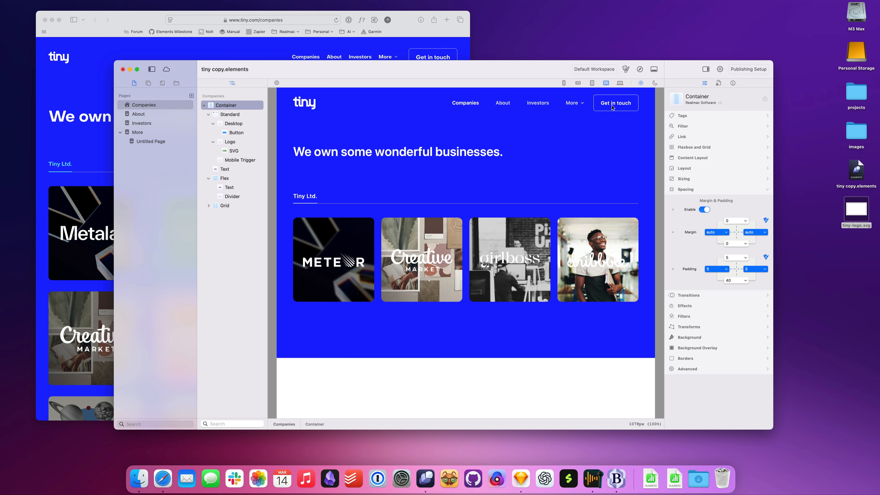
Preview the Companies page in Safari and widen the browser window.
click(641, 70)
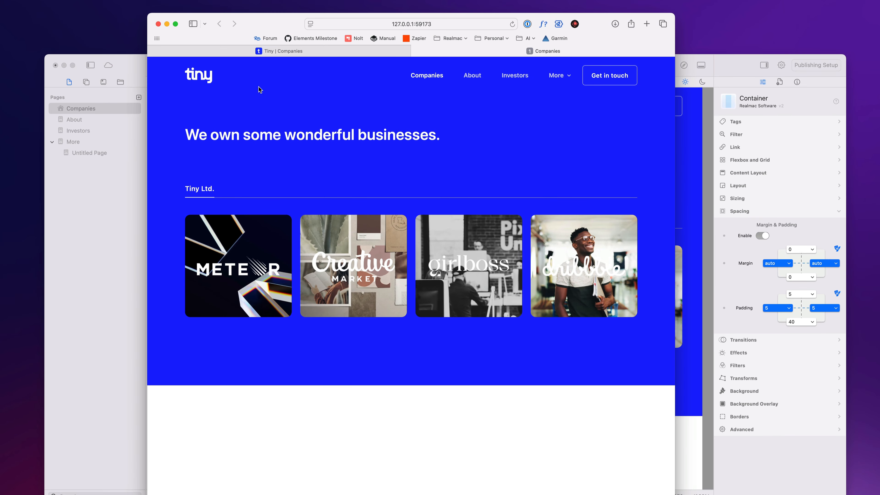
mouse_move(560, 81)
drag(677, 295, 746, 292)
Compare the previewed Companies page with the original Tiny page by alternating between them, and return to Elements.
click(359, 54)
click(454, 53)
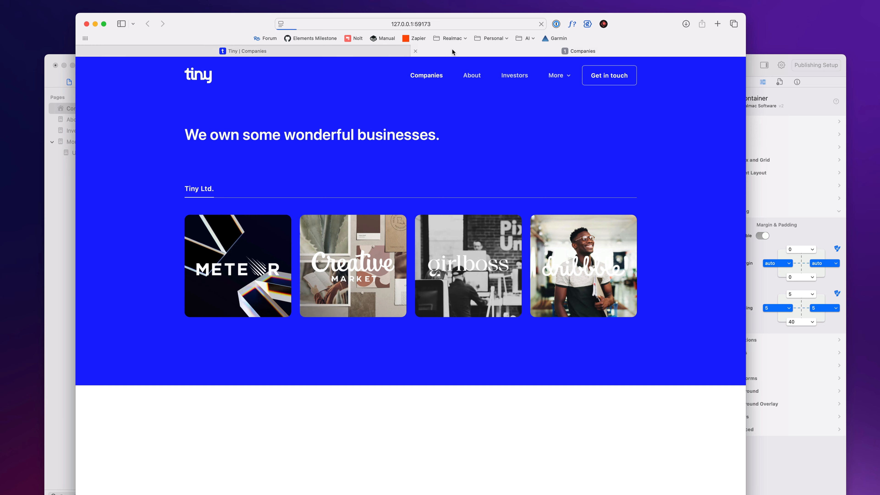
click(368, 54)
click(455, 53)
click(377, 52)
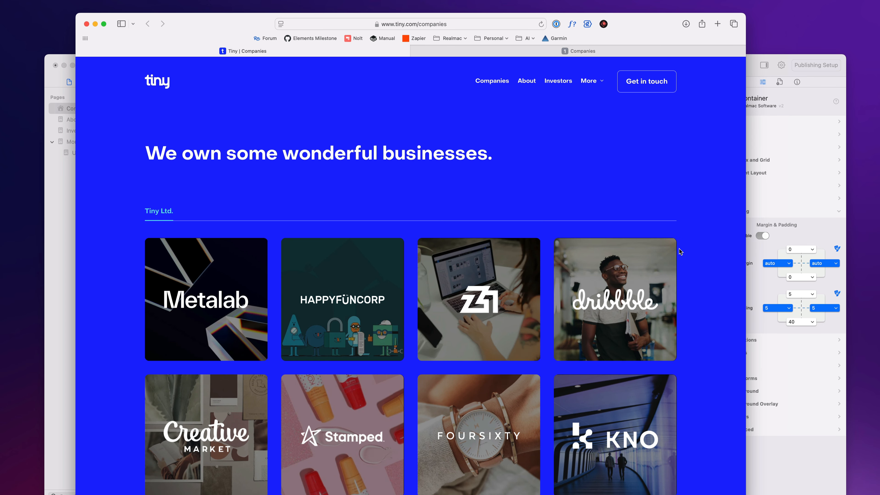
click(520, 52)
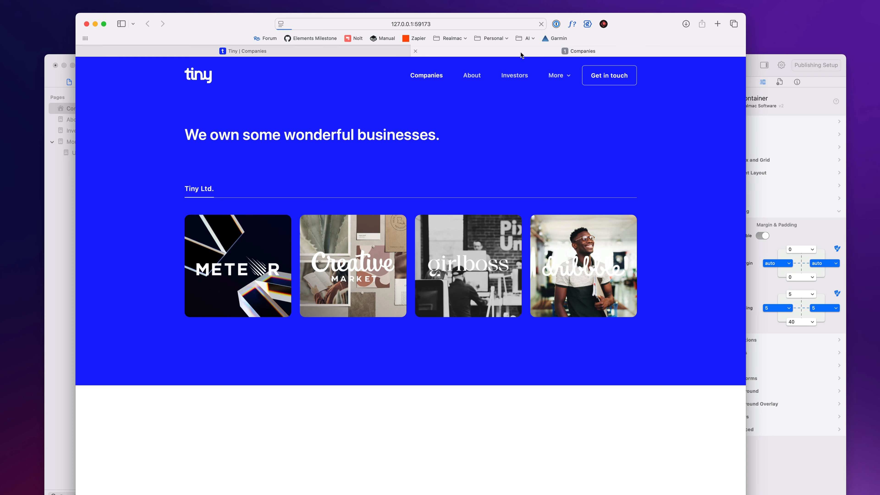
click(296, 55)
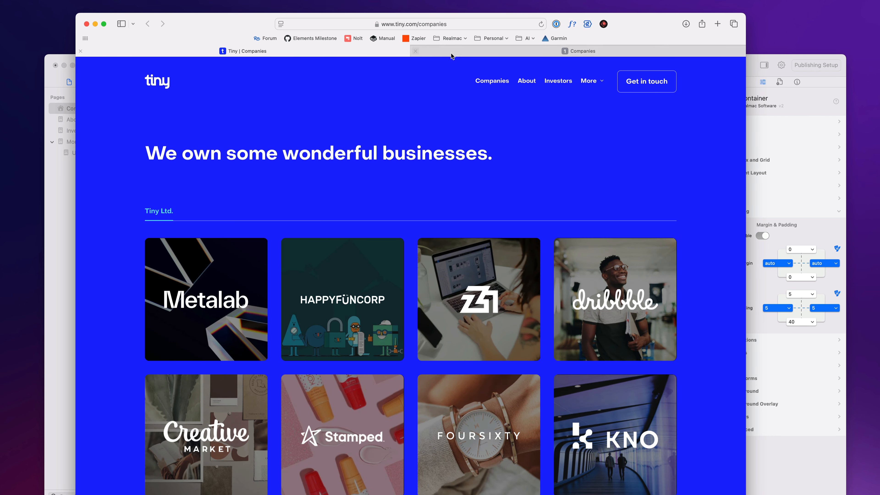
click(413, 53)
click(369, 54)
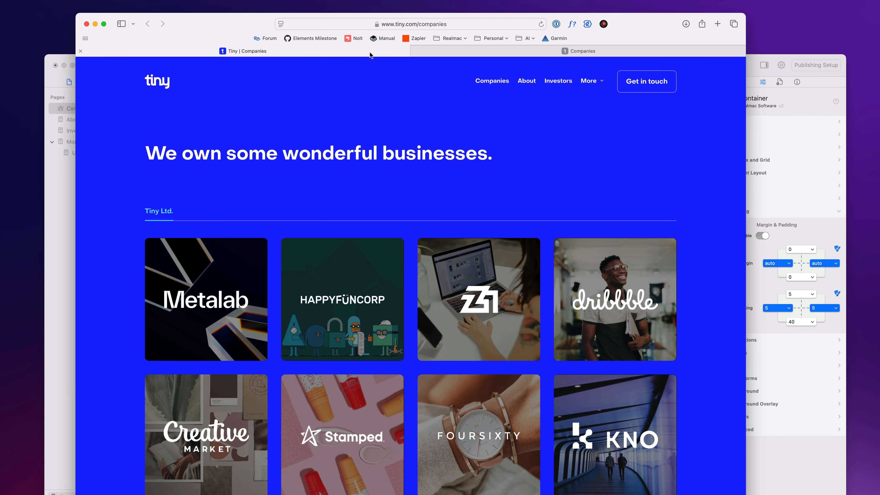
click(459, 54)
click(225, 52)
click(433, 53)
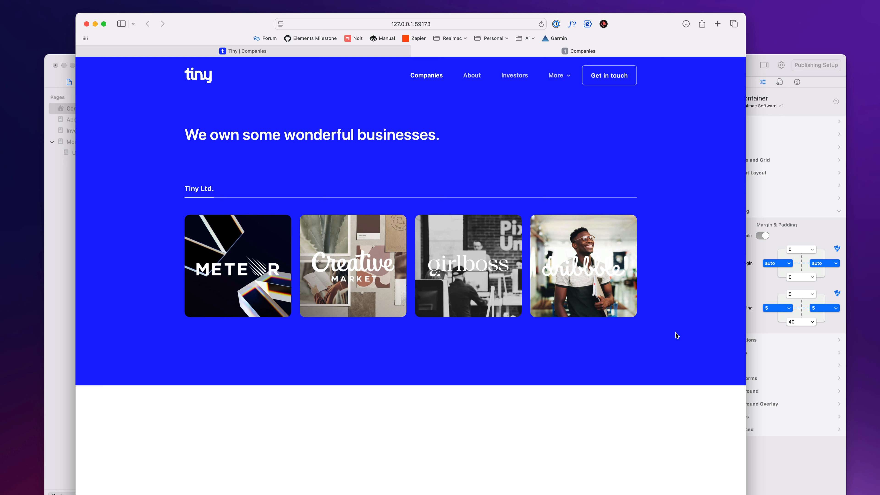
key(super+h)
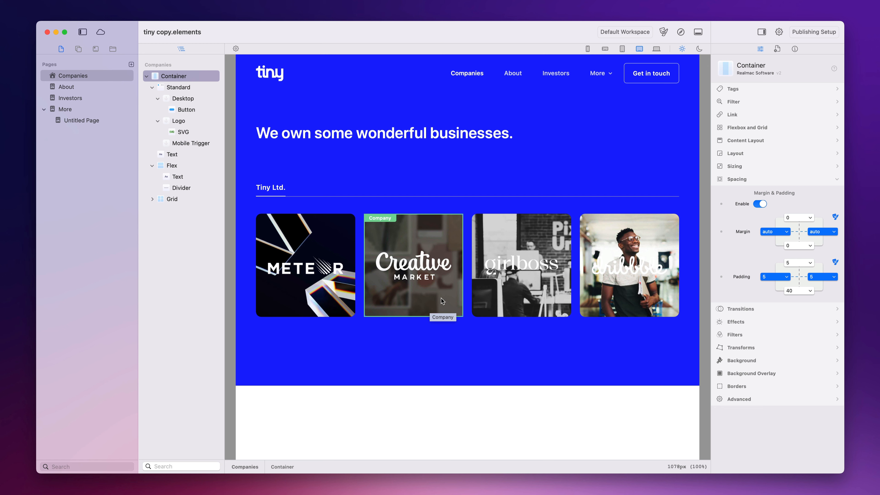
Make the Company component act as a Grid Item with Standard settings and a column span of 1.
click(576, 245)
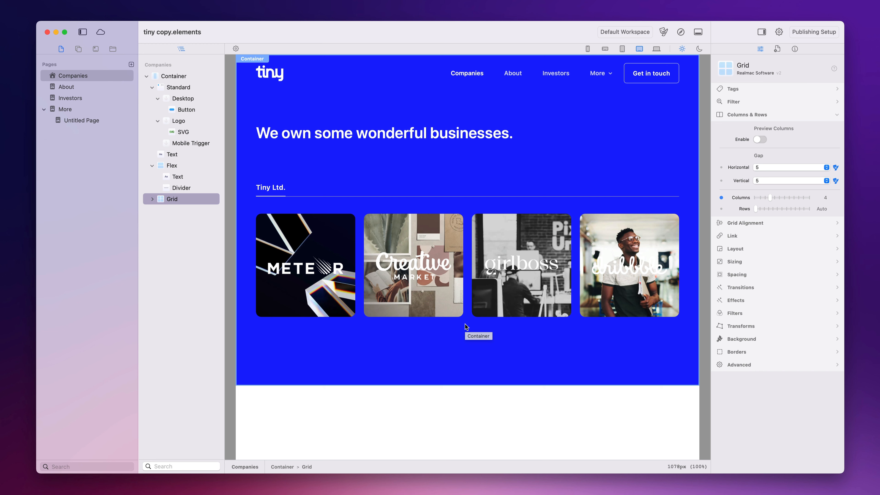
click(338, 236)
click(740, 256)
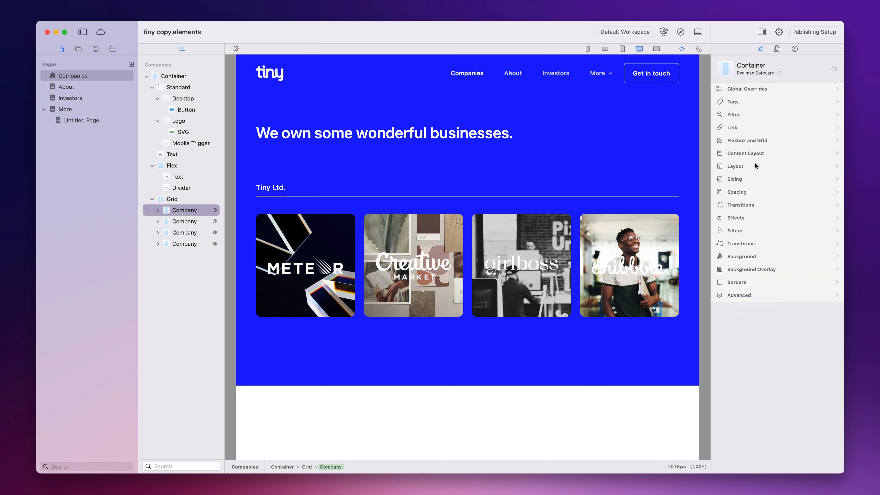
click(748, 141)
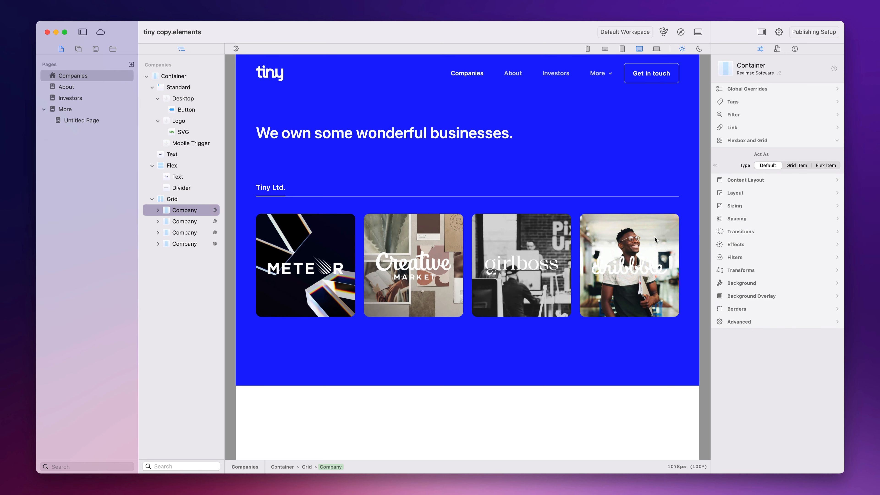
drag(702, 236, 738, 234)
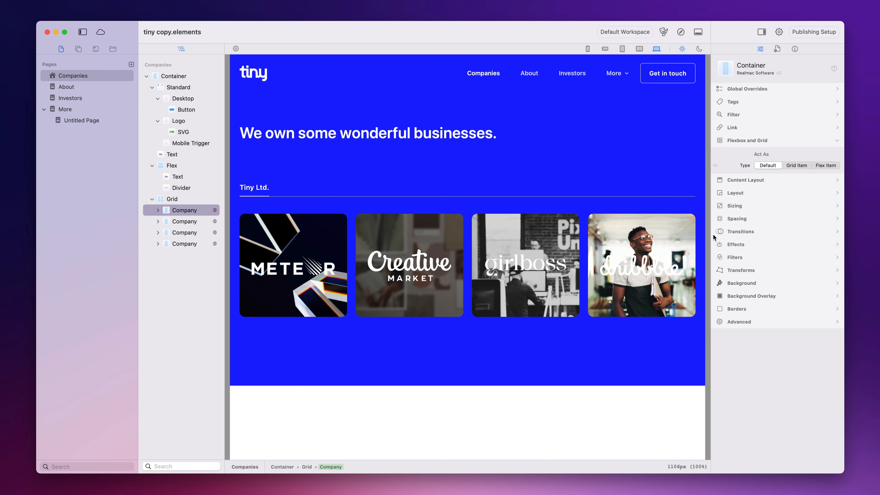
click(189, 214)
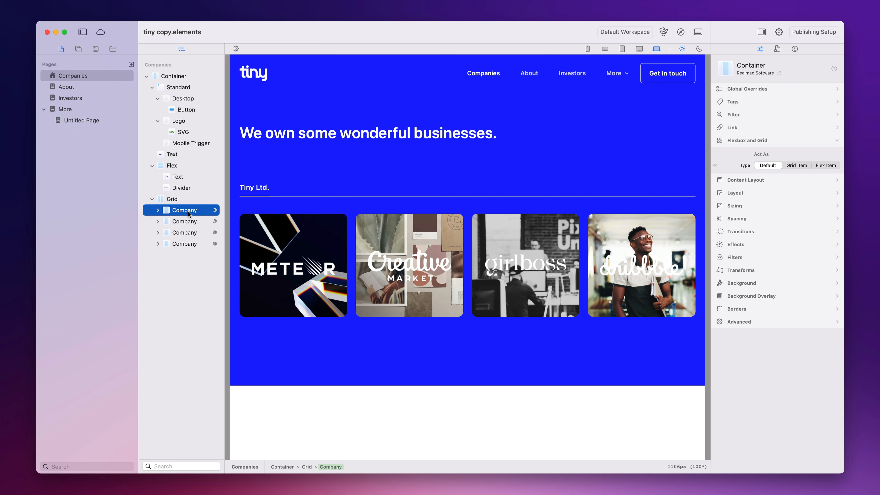
click(797, 166)
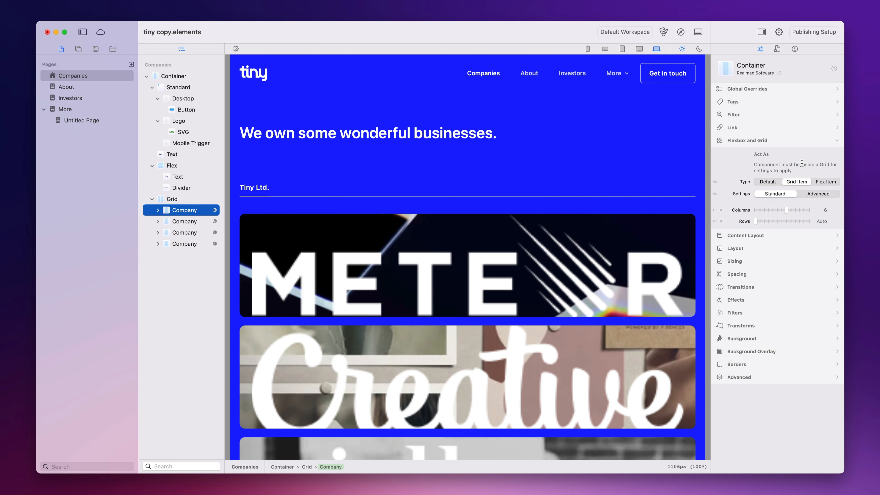
click(760, 208)
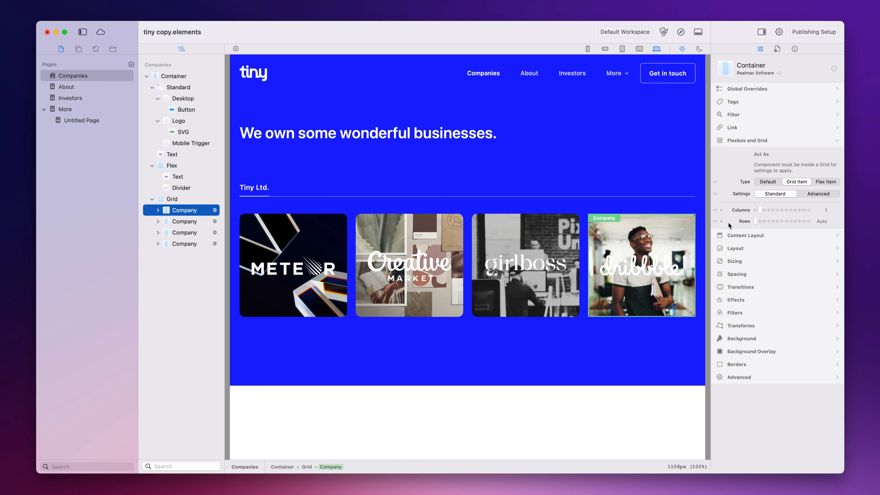
Override the Meteor card's column span to 2, and try a row span override of 2 before removing it.
click(715, 211)
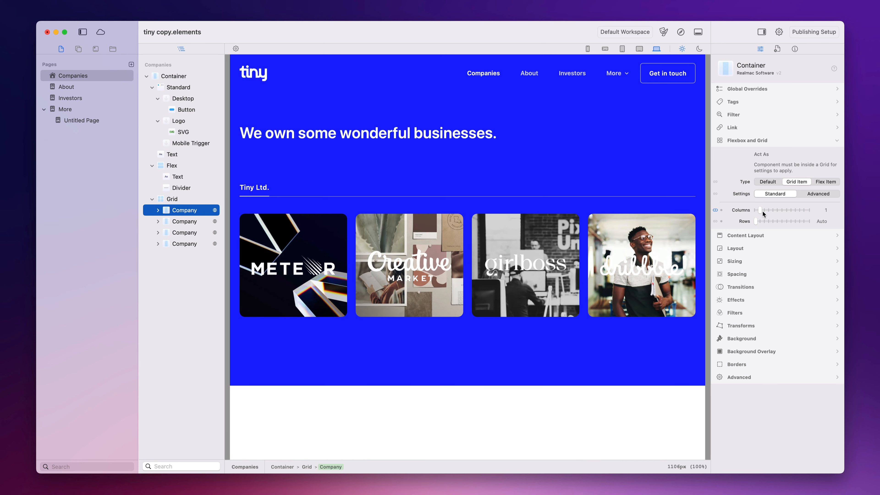
drag(763, 210, 765, 210)
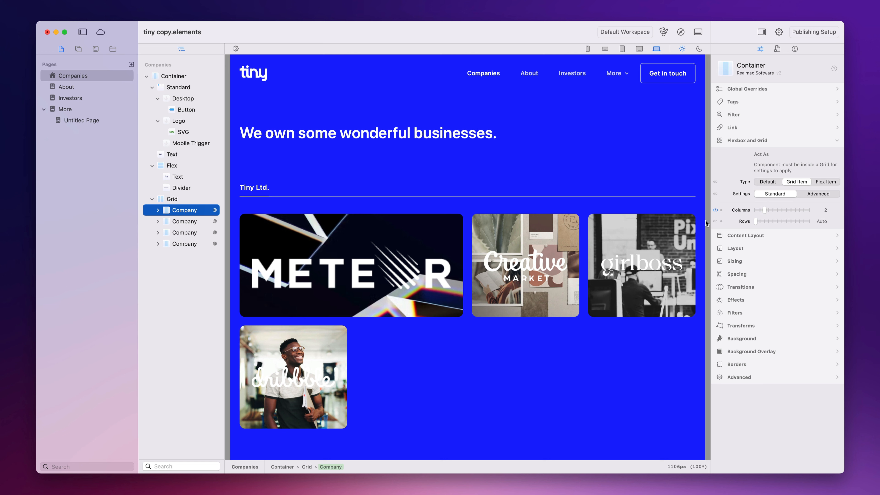
click(715, 222)
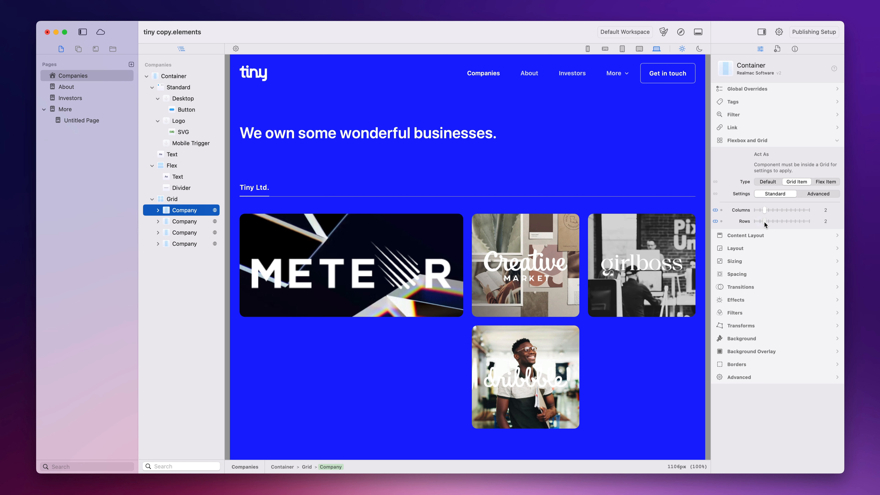
click(715, 221)
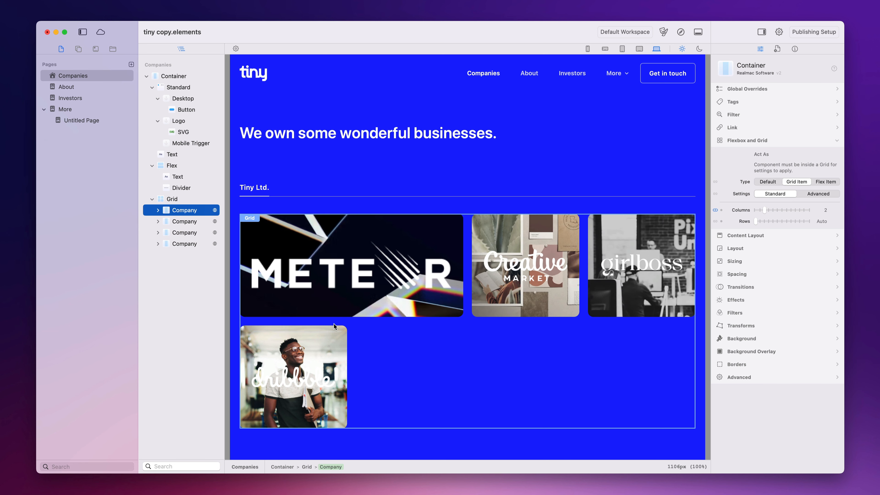
Try a column span override of 4 on the Dribbble card, return it to Auto, and remove the Meteor card's column override.
click(332, 335)
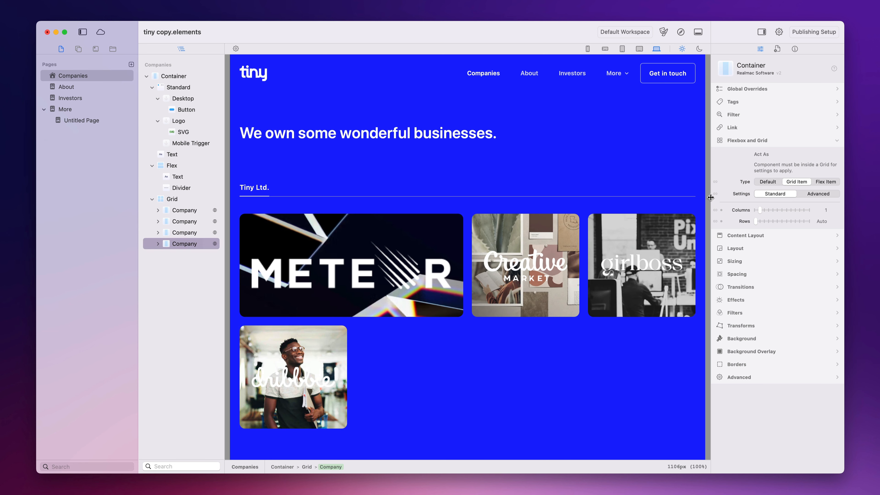
drag(760, 210, 776, 213)
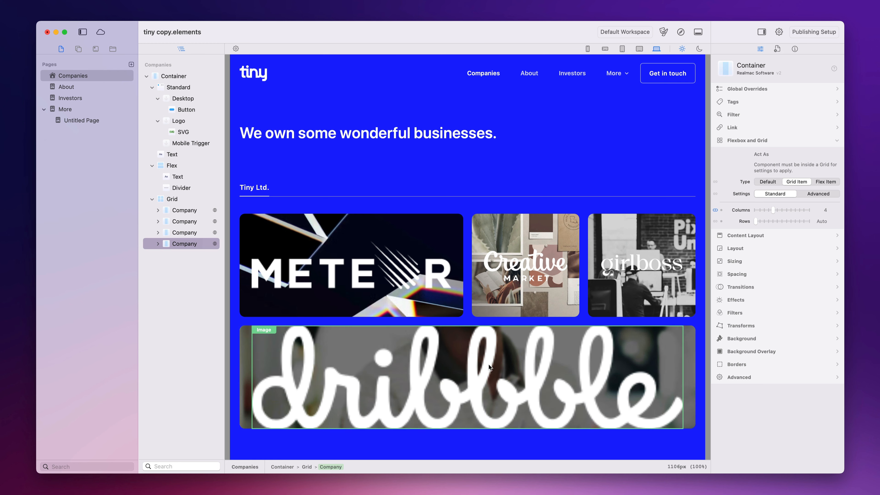
drag(770, 216, 758, 211)
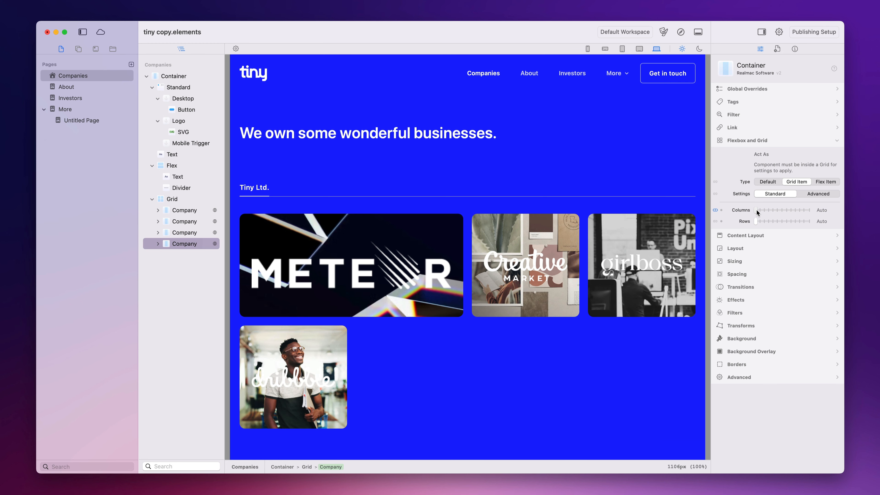
click(195, 211)
click(716, 210)
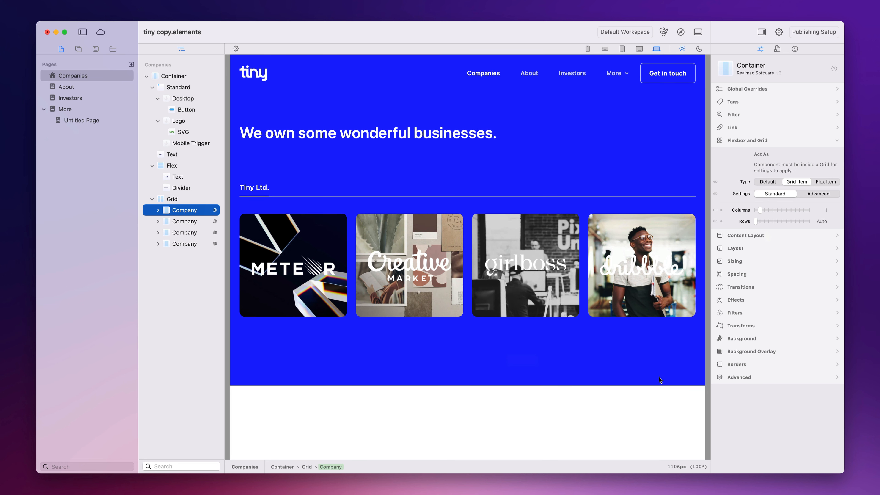
Browse the component library, including the Globals group and the Layout components.
click(80, 50)
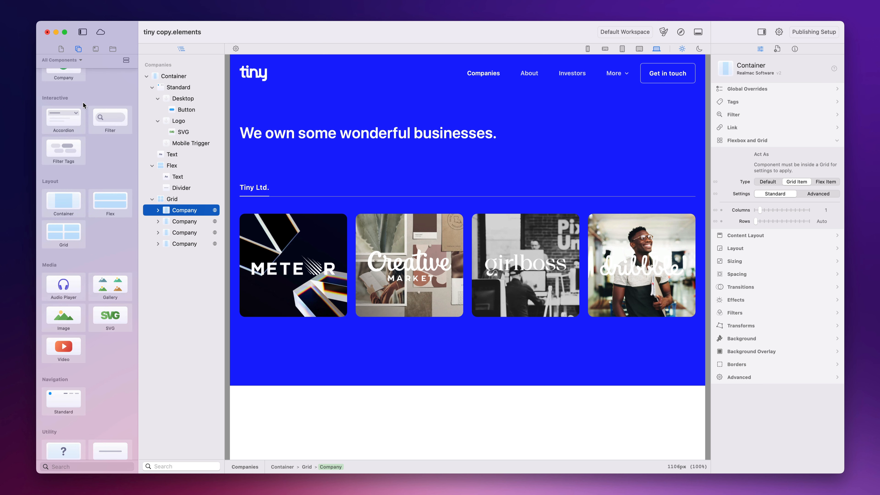
scroll(100, 254, down, 5)
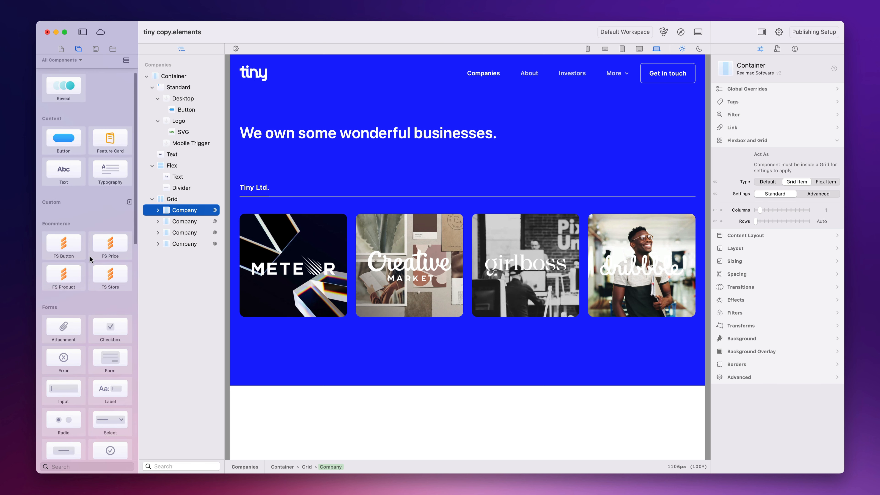
scroll(91, 263, down, 4)
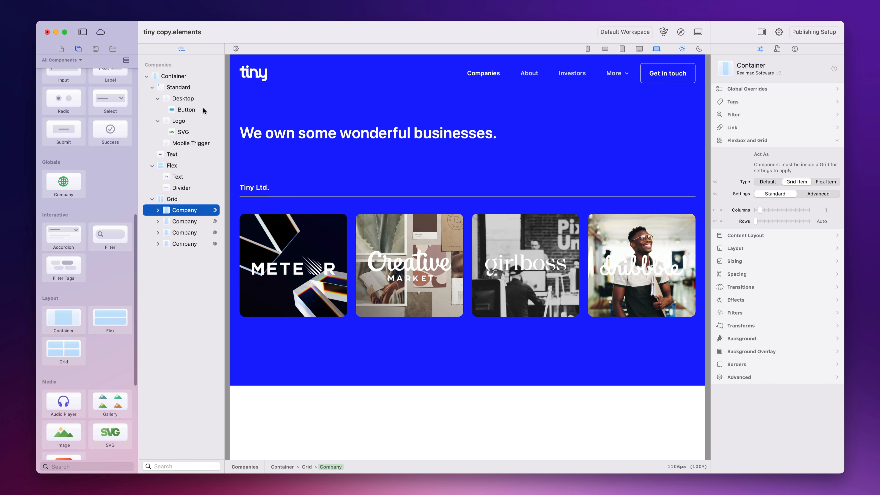